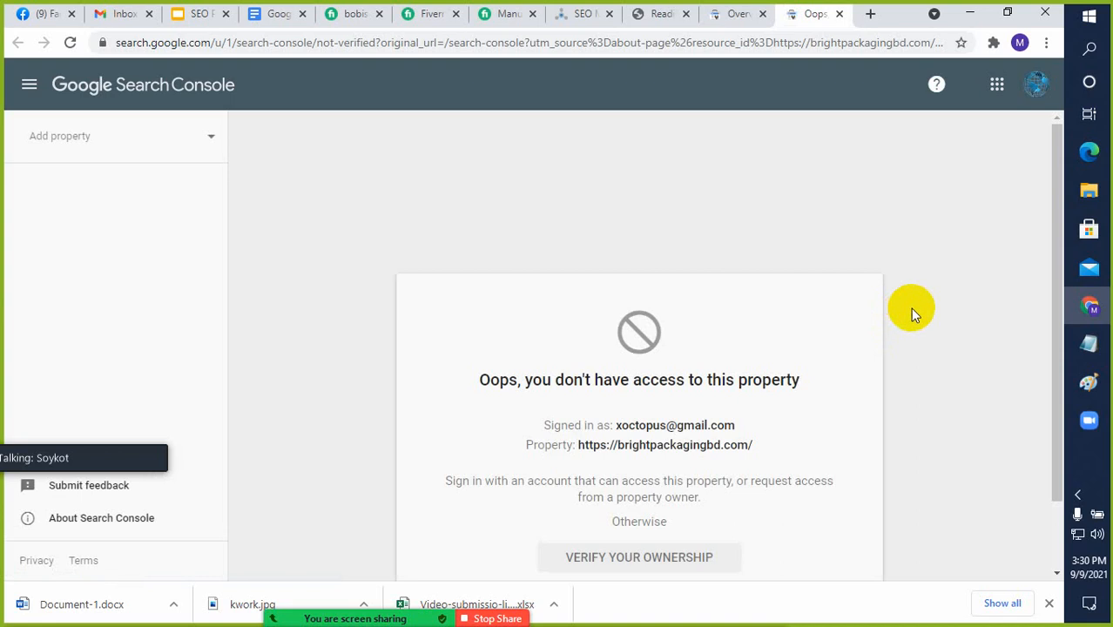
{"action": "scroll", "coordinate": [912, 312], "scroll_direction": "down", "scroll_amount": 1}
{"action": "scroll", "coordinate": [911, 307], "scroll_direction": "up", "scroll_amount": 1}
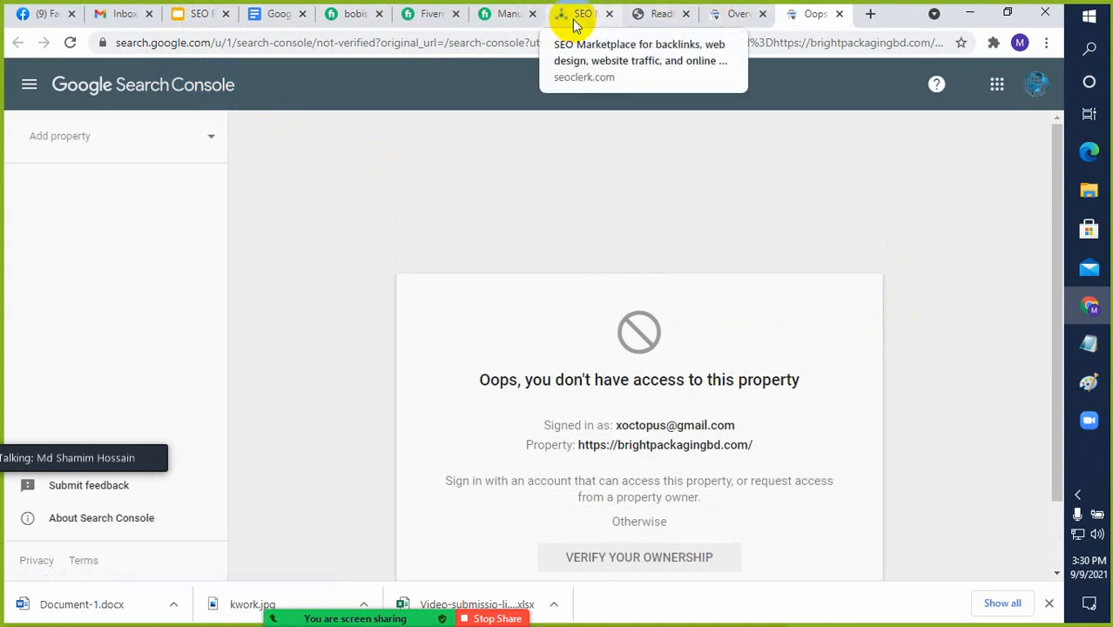
{"action": "left_click", "coordinate": [723, 16]}
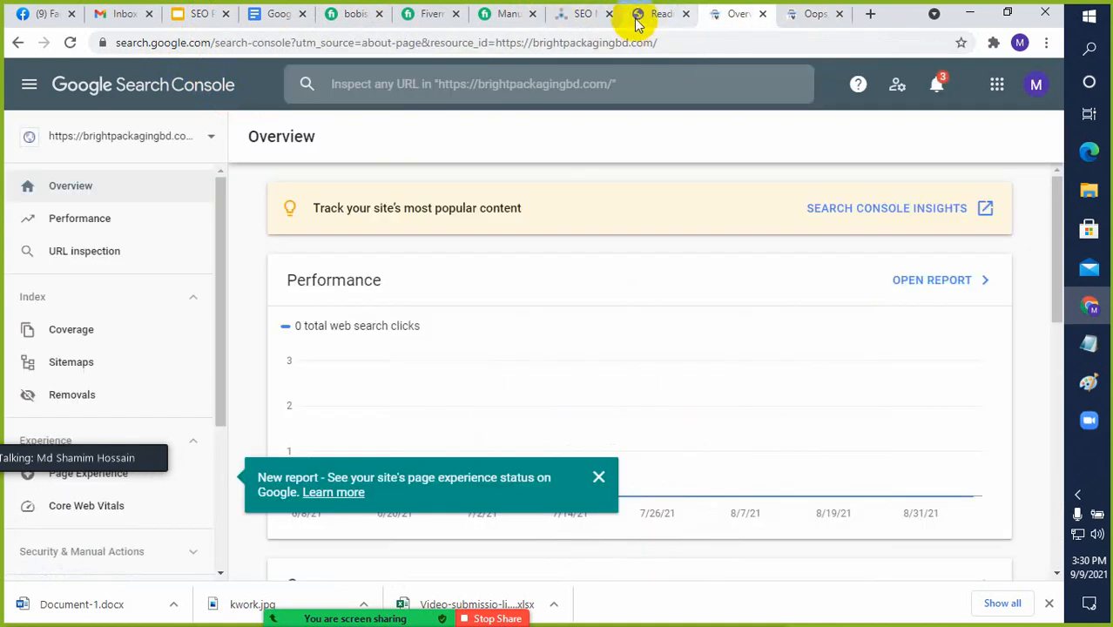
Switch to the First Take WordPress admin and reload its Reading settings at the search engine visibility option
{"action": "left_click", "coordinate": [637, 16]}
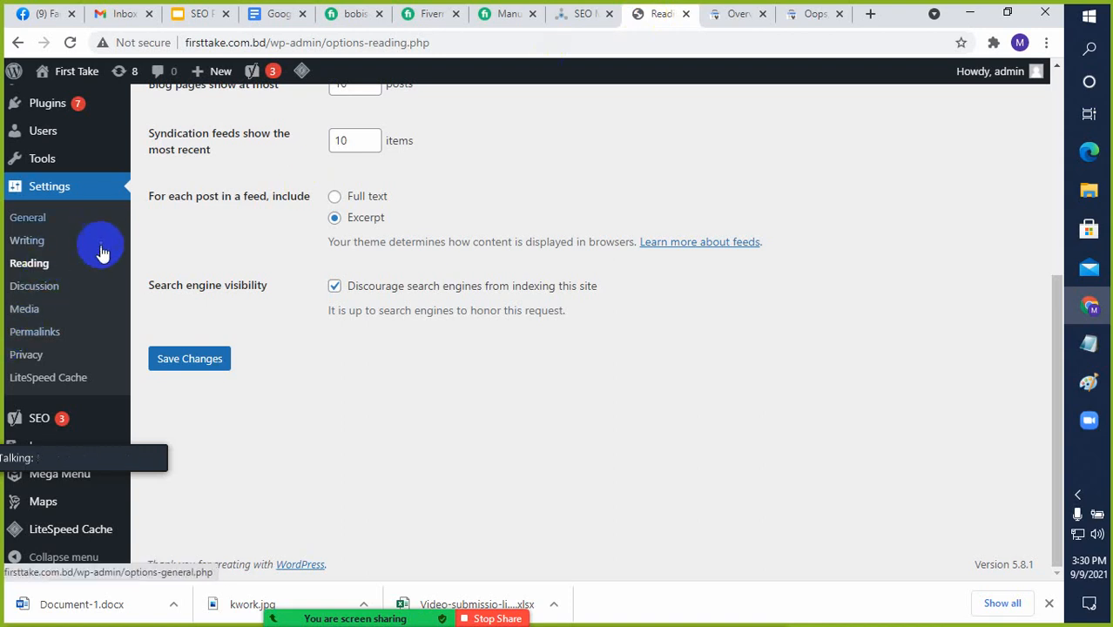
{"action": "scroll", "coordinate": [96, 253], "scroll_direction": "up", "scroll_amount": 2}
{"action": "mouse_move", "coordinate": [64, 331]}
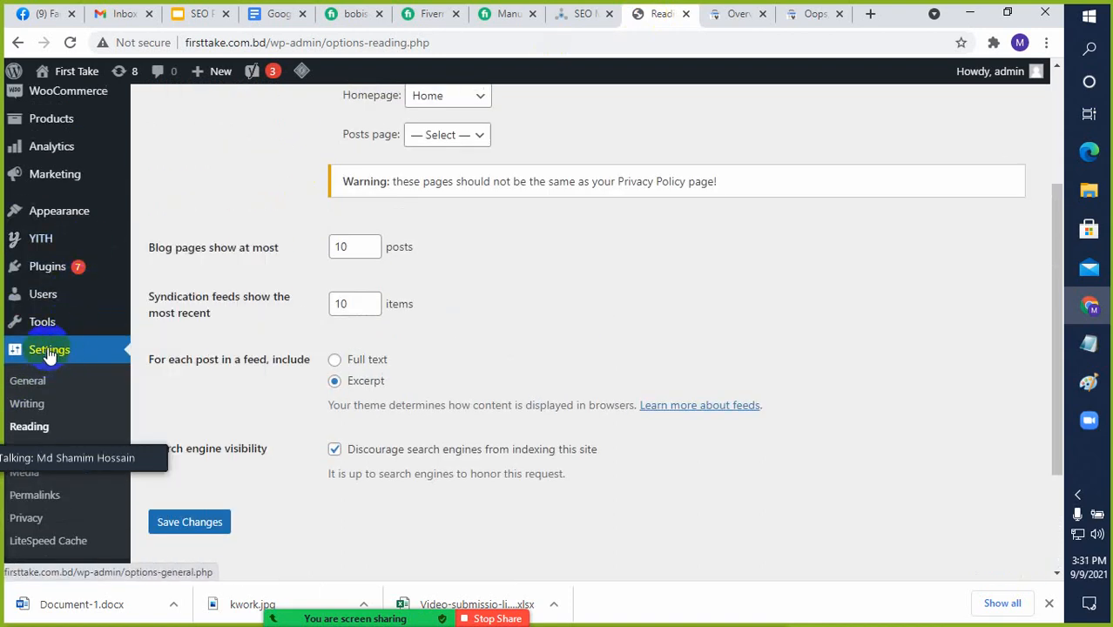
{"action": "scroll", "coordinate": [48, 352], "scroll_direction": "down", "scroll_amount": 3}
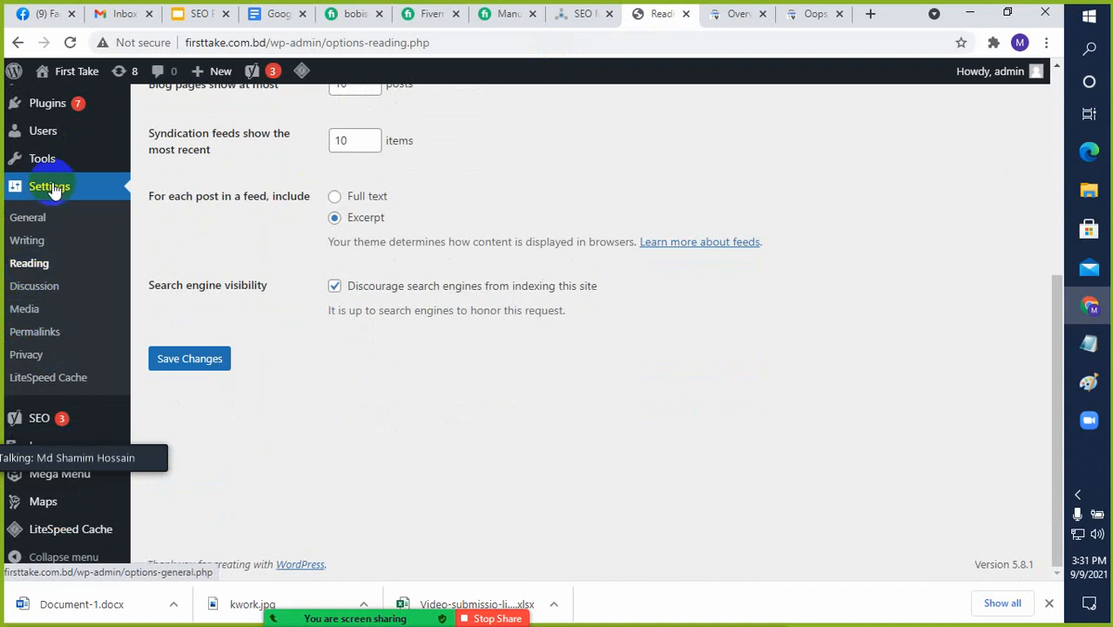
{"action": "left_click", "coordinate": [30, 265]}
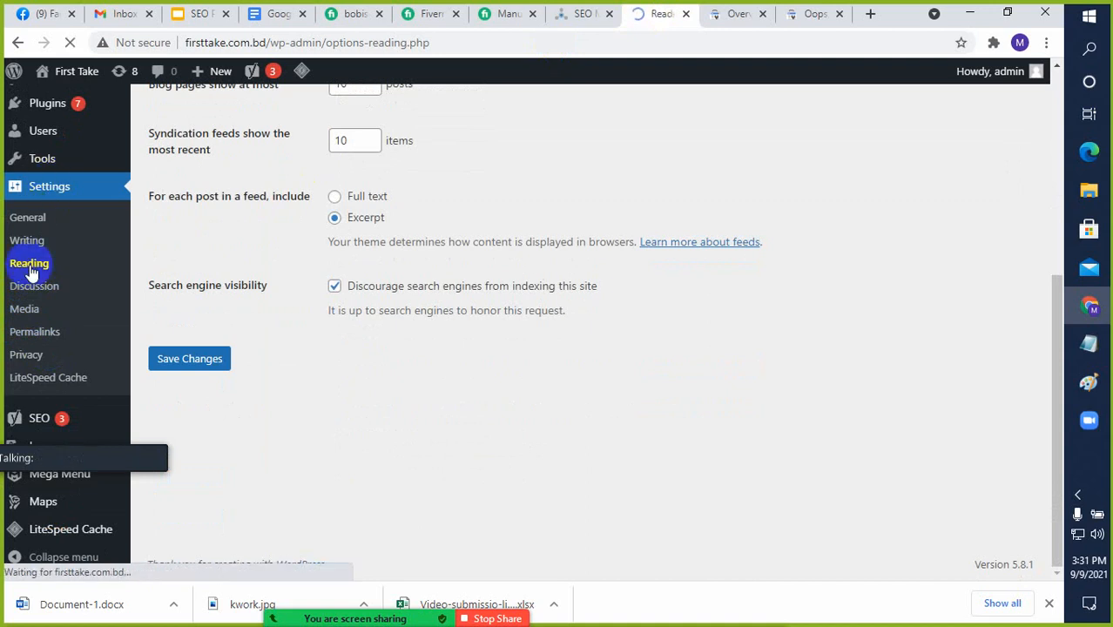
{"action": "scroll", "coordinate": [264, 296], "scroll_direction": "down", "scroll_amount": 5}
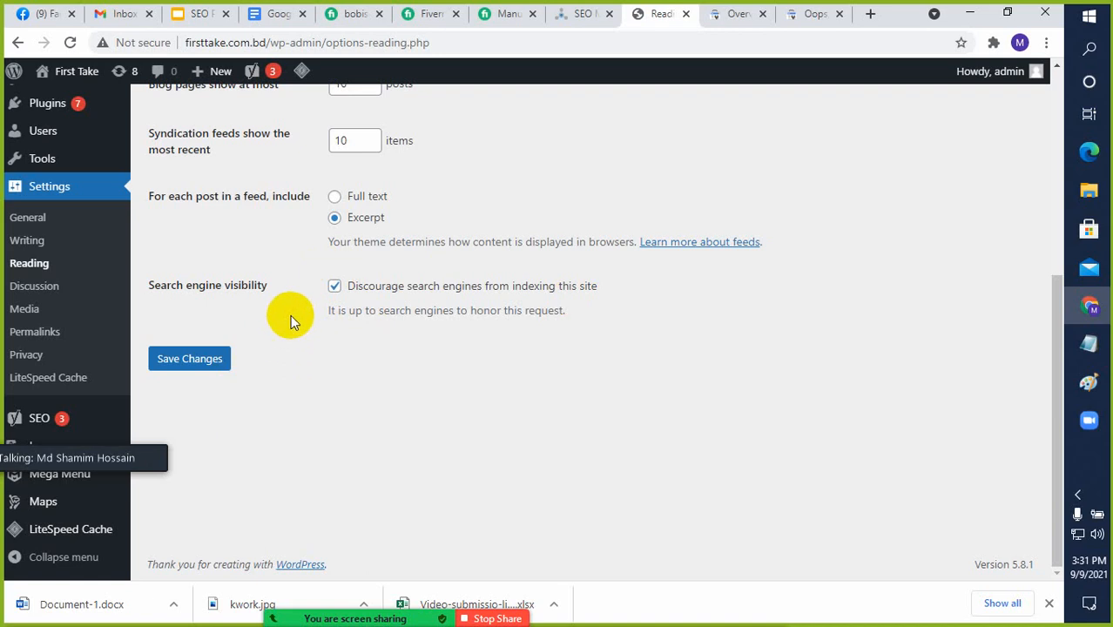
Toggle "Discourage search engines from indexing this site" off and back on, and save the Reading settings
{"action": "left_click", "coordinate": [335, 287]}
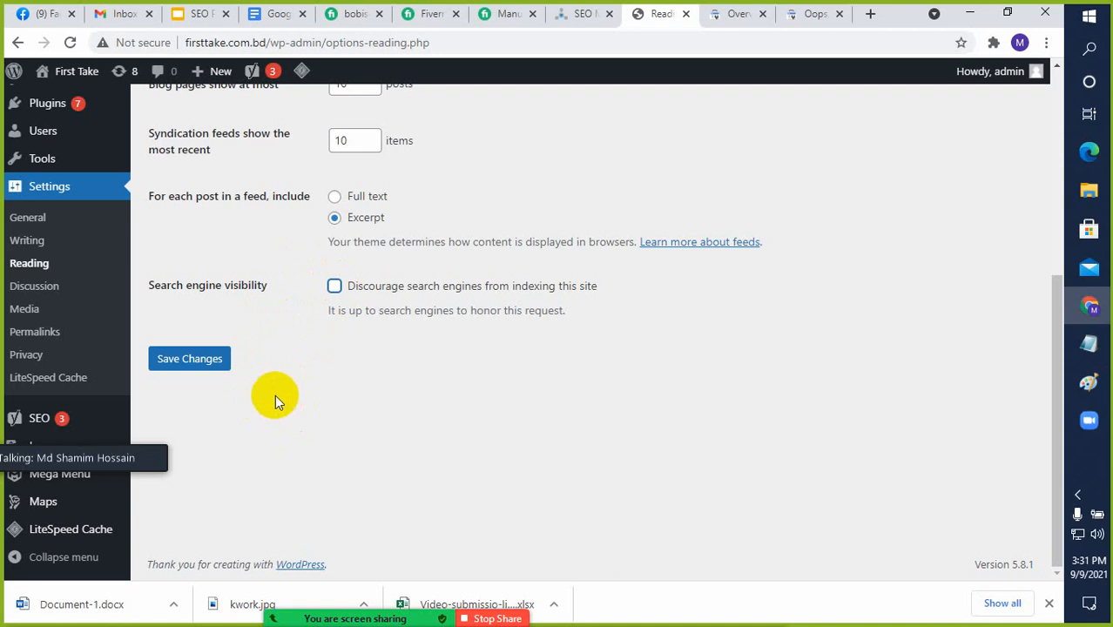
{"action": "left_click", "coordinate": [335, 289]}
{"action": "left_click", "coordinate": [187, 364]}
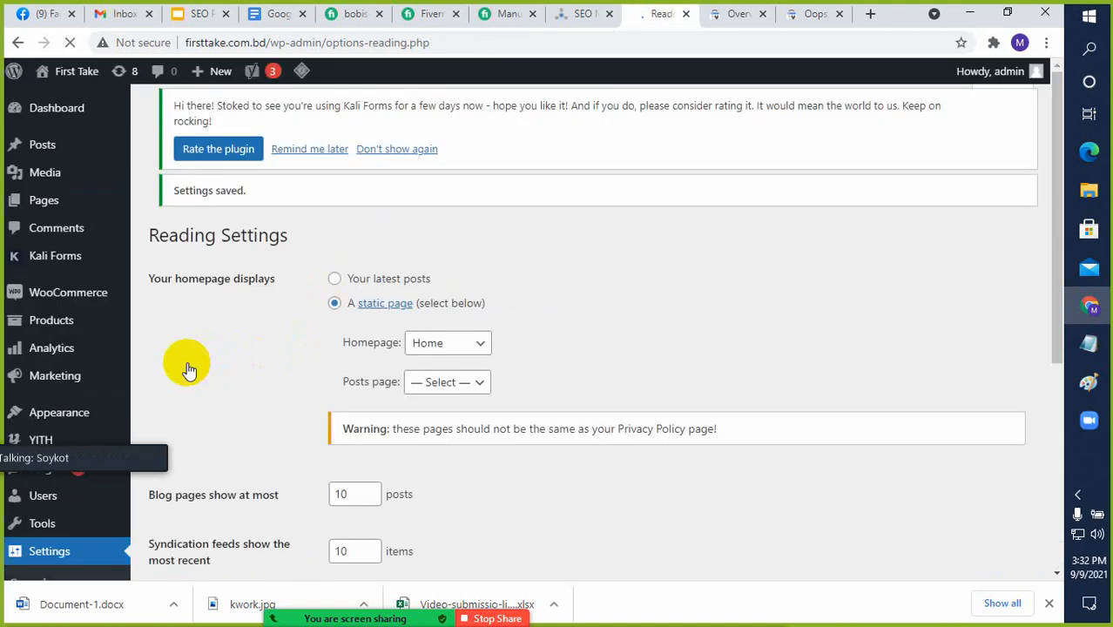
Switch to the SEO presentation in Google Slides and highlight "Install Yoast SEO" on the Basic SEO checklist slide
{"action": "left_click", "coordinate": [198, 13]}
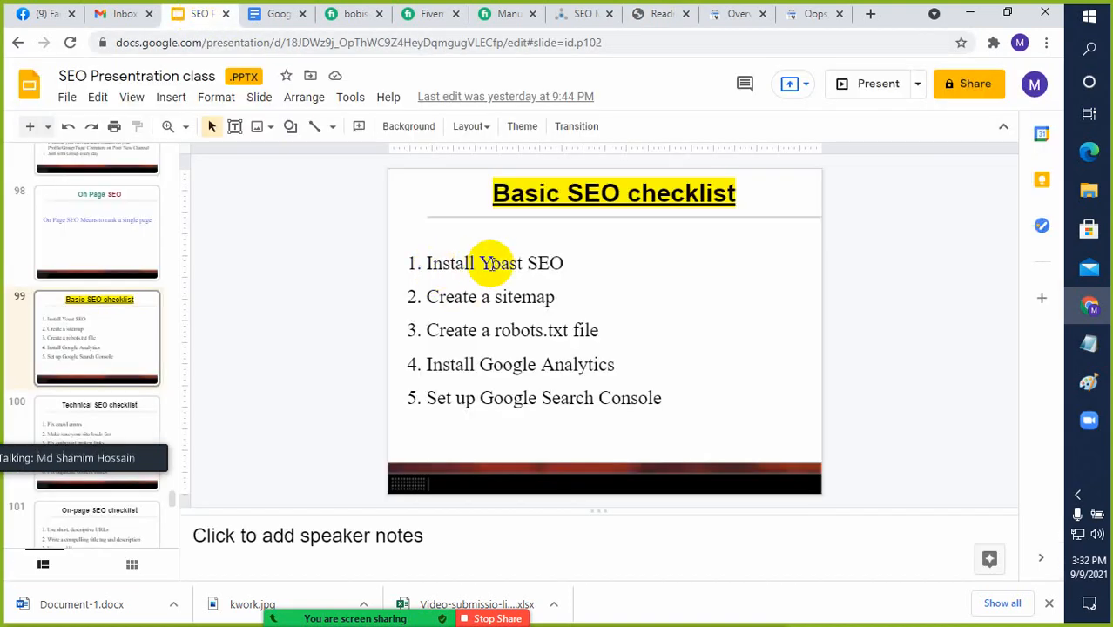
{"action": "left_click_drag", "start_coordinate": [564, 261], "coordinate": [427, 262]}
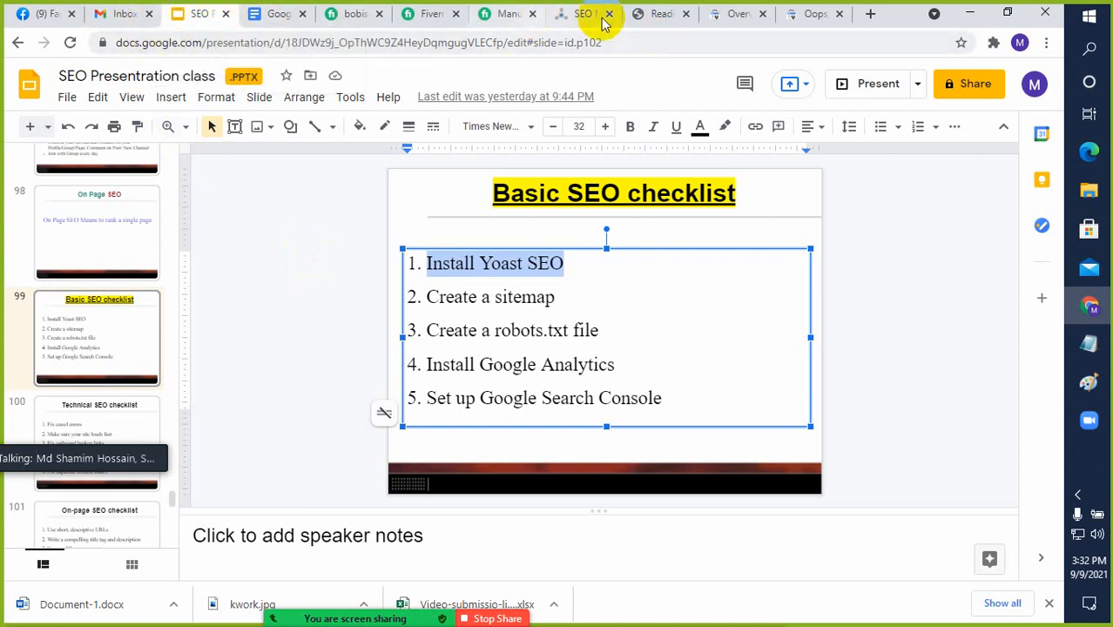
Return to the WordPress Reading settings, uncheck the option discouraging search engine indexing, and check it again
{"action": "left_click", "coordinate": [660, 16]}
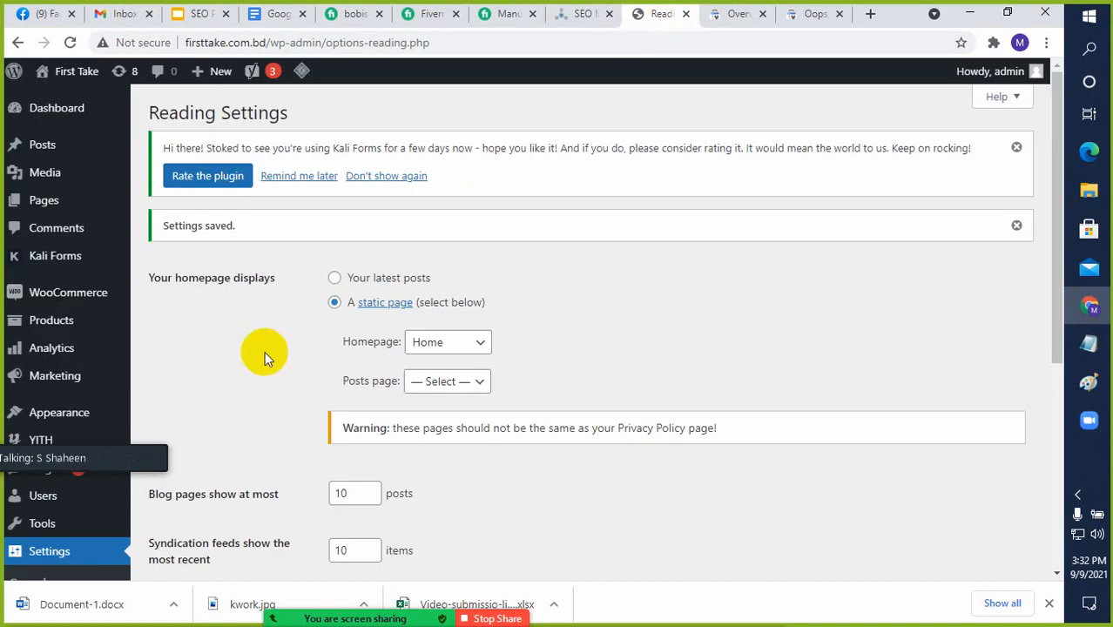
{"action": "scroll", "coordinate": [263, 348], "scroll_direction": "down", "scroll_amount": 5}
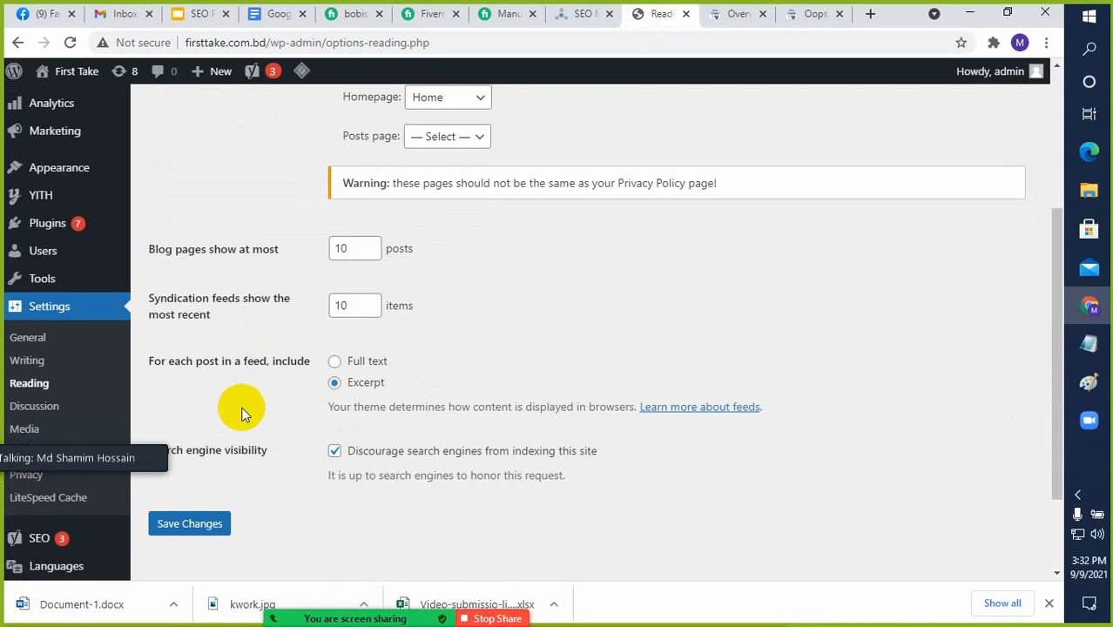
{"action": "left_click", "coordinate": [334, 452]}
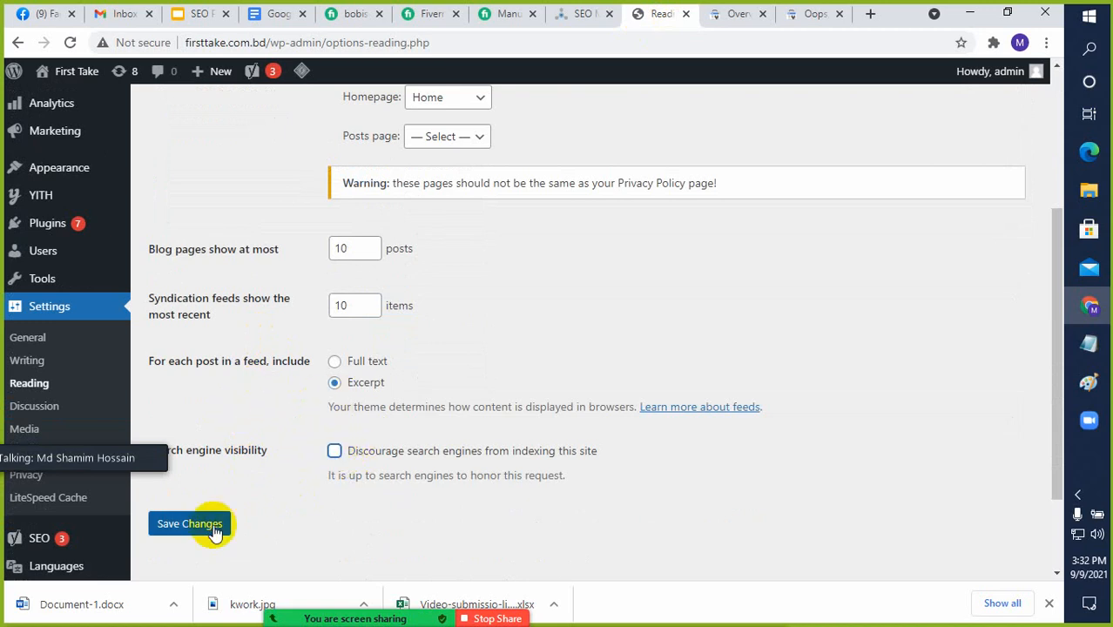
{"action": "left_click", "coordinate": [194, 531]}
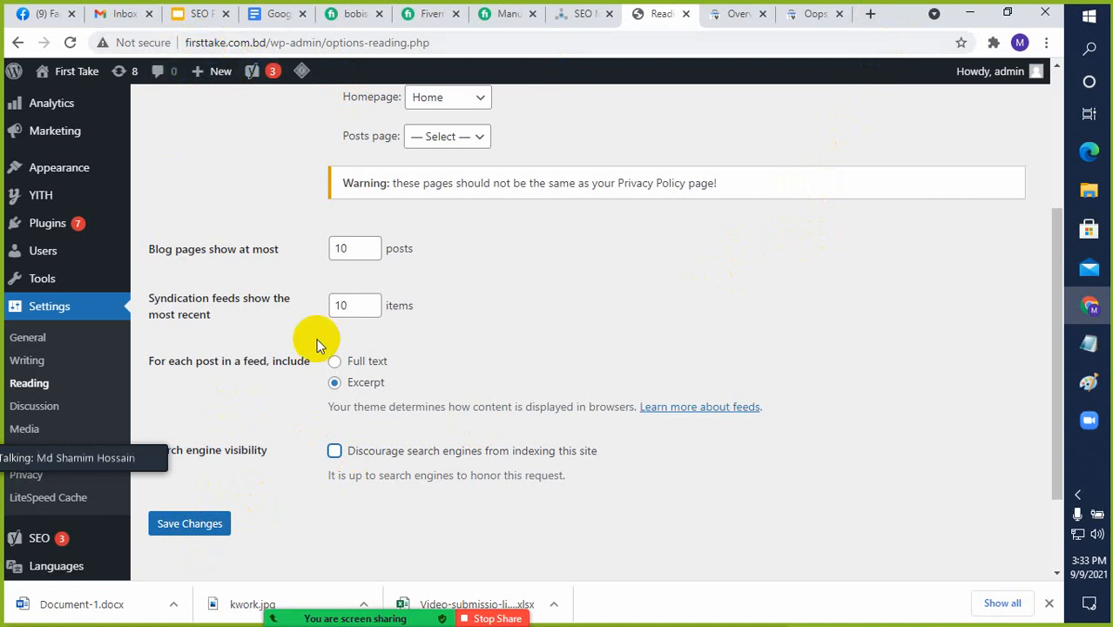
{"action": "left_click", "coordinate": [334, 452]}
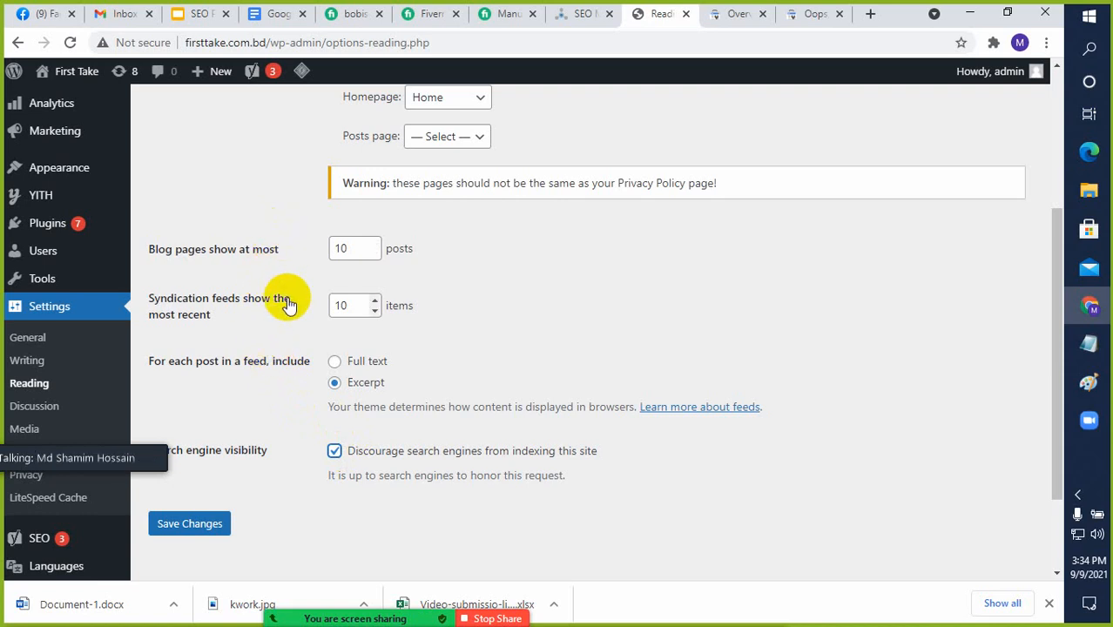
{"action": "scroll", "coordinate": [287, 300], "scroll_direction": "up", "scroll_amount": 2}
{"action": "scroll", "coordinate": [279, 263], "scroll_direction": "down", "scroll_amount": 2}
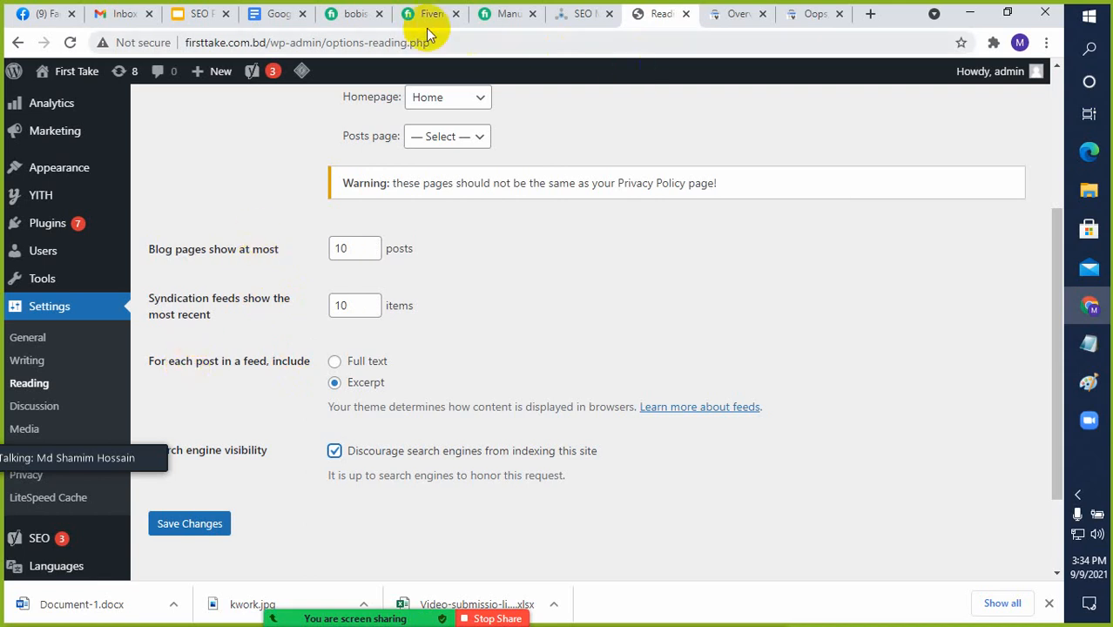
Go back to the Basic SEO checklist slide and place the text cursor in the "Install Yoast SEO" item
{"action": "left_click", "coordinate": [198, 18]}
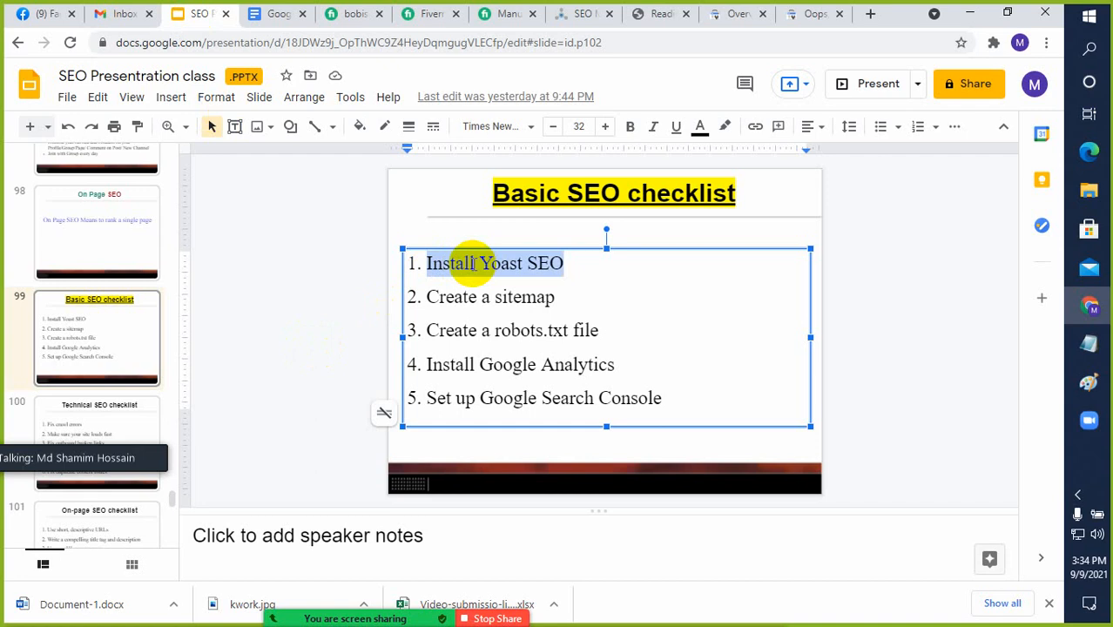
{"action": "left_click", "coordinate": [519, 263]}
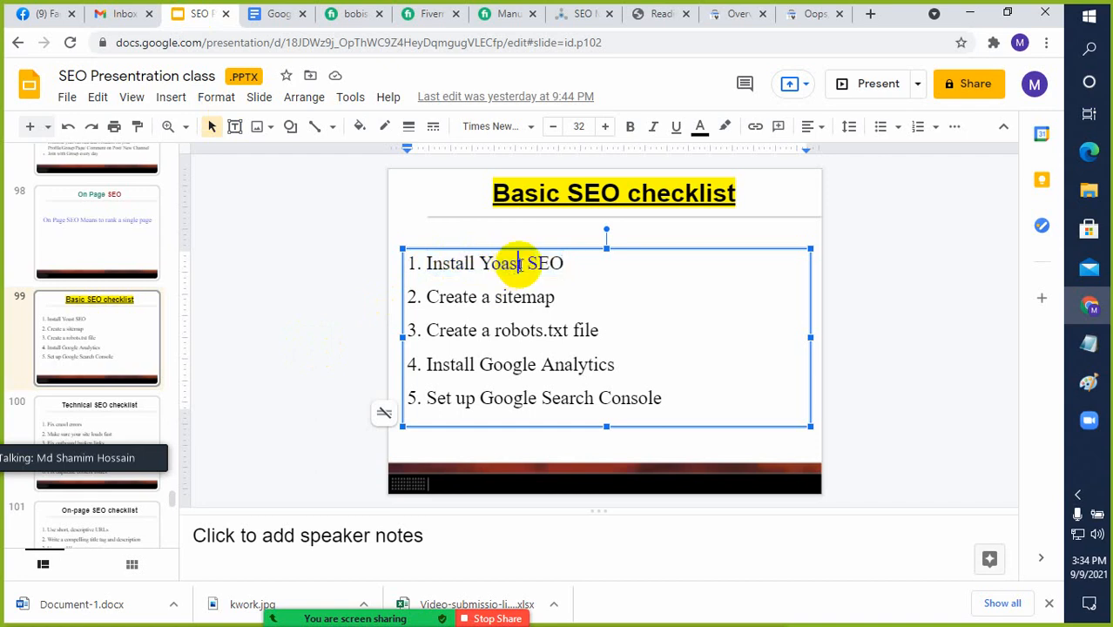
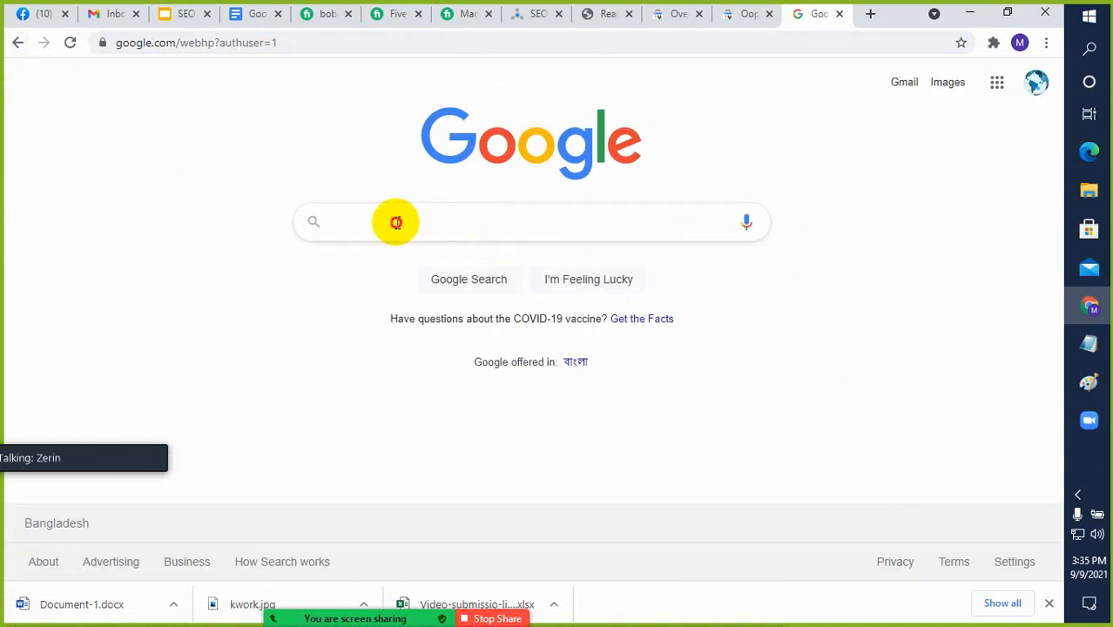
Search Google for "google search console" and open the Google Search Console page from the results
{"action": "left_click", "coordinate": [397, 222]}
{"action": "type", "text": "google"}
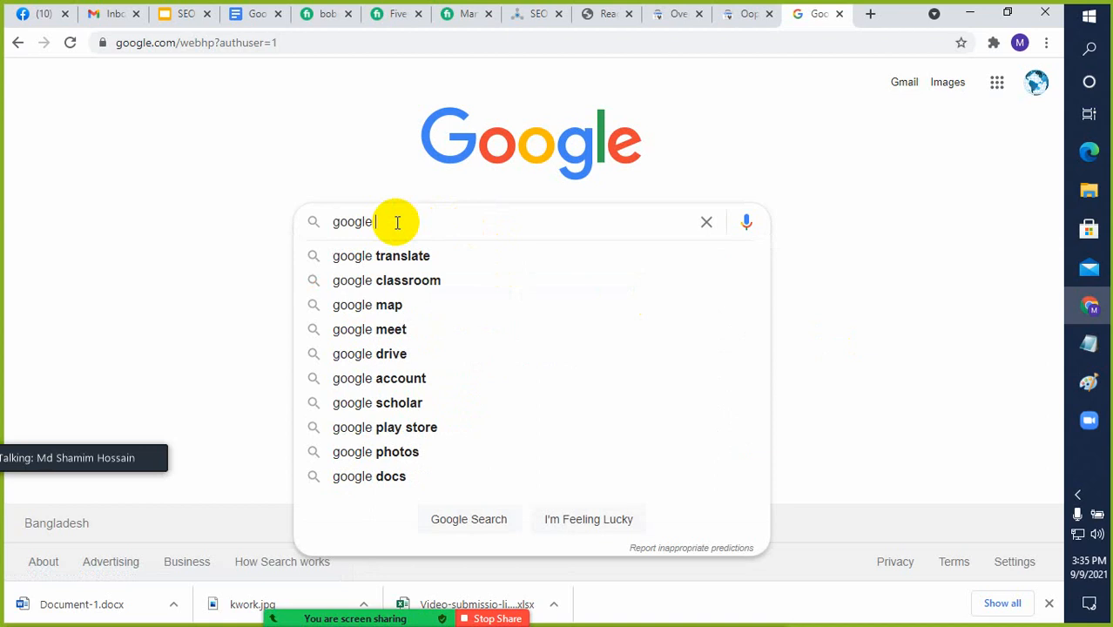
{"action": "type", "text": " sear"}
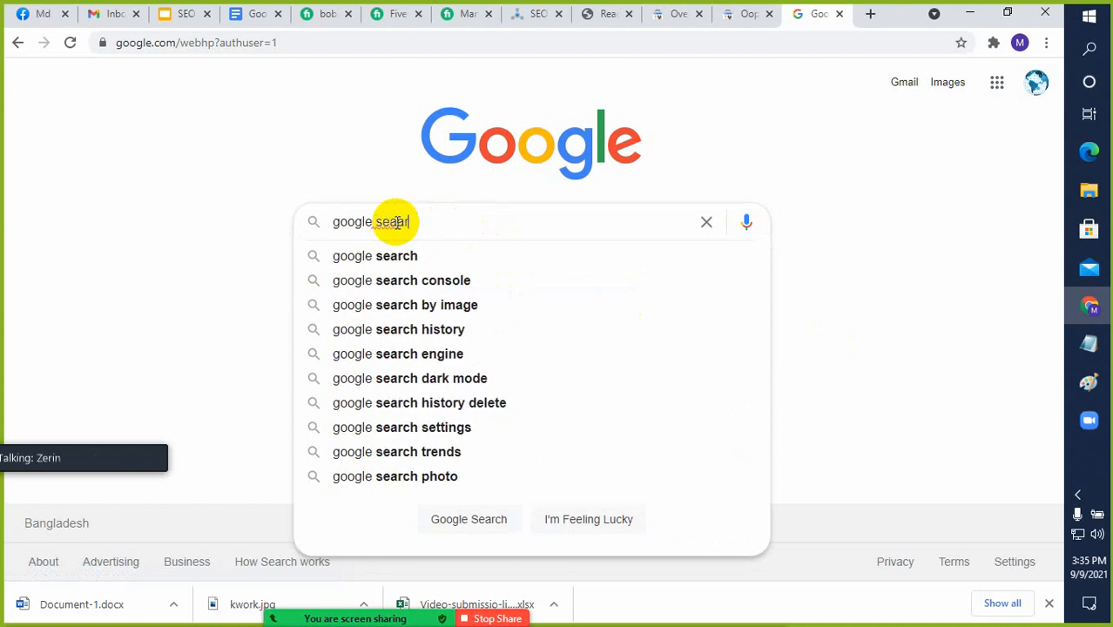
{"action": "key", "text": "Down"}
{"action": "key", "text": "Down"}
{"action": "key", "text": "Return"}
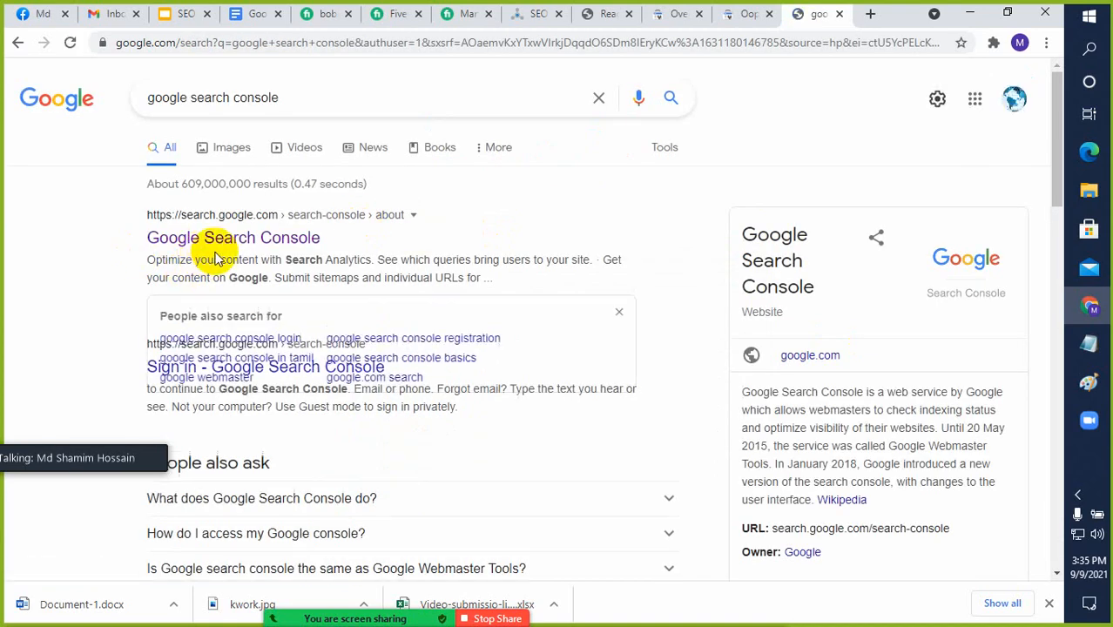
{"action": "left_click", "coordinate": [222, 240]}
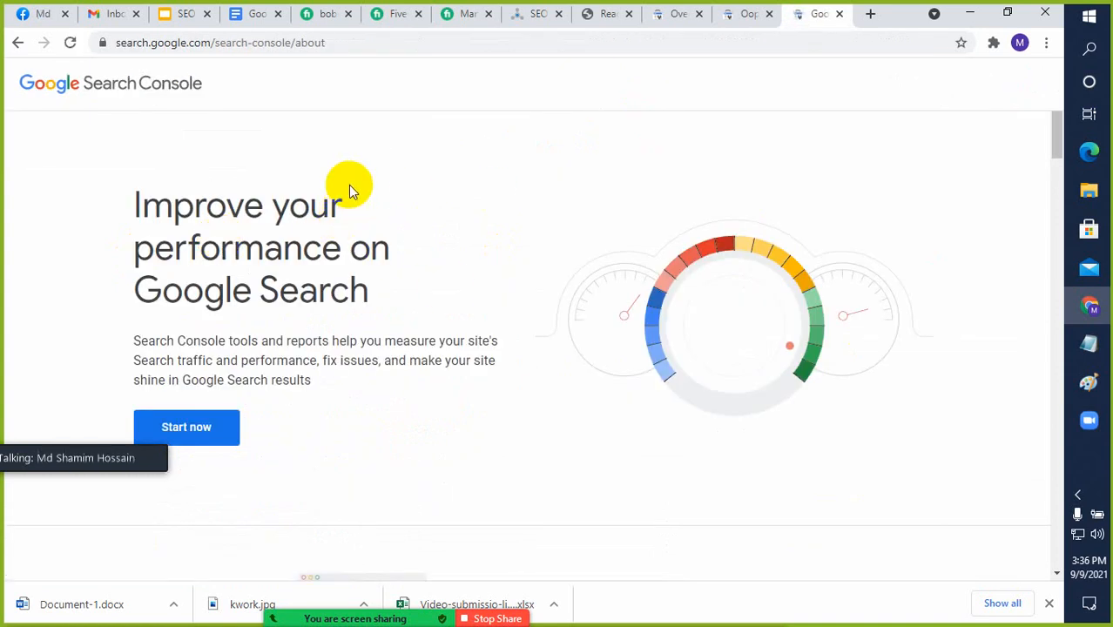
Start Search Console and switch it to the other signed-in Google account
{"action": "mouse_move", "coordinate": [94, 443]}
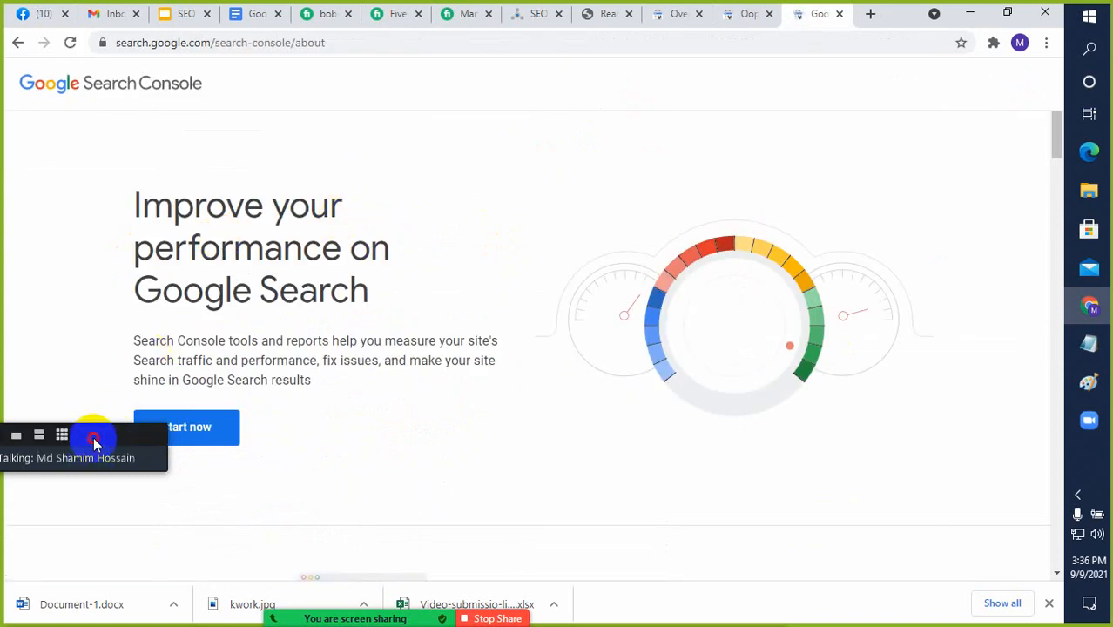
{"action": "left_click_drag", "start_coordinate": [93, 438], "coordinate": [86, 498]}
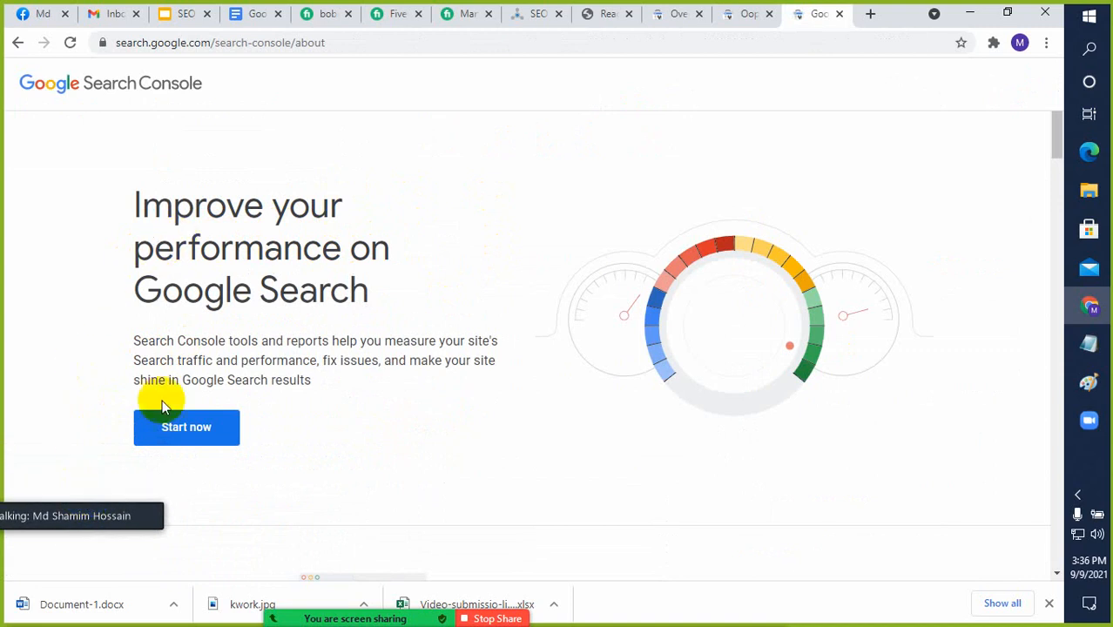
{"action": "left_click", "coordinate": [179, 436]}
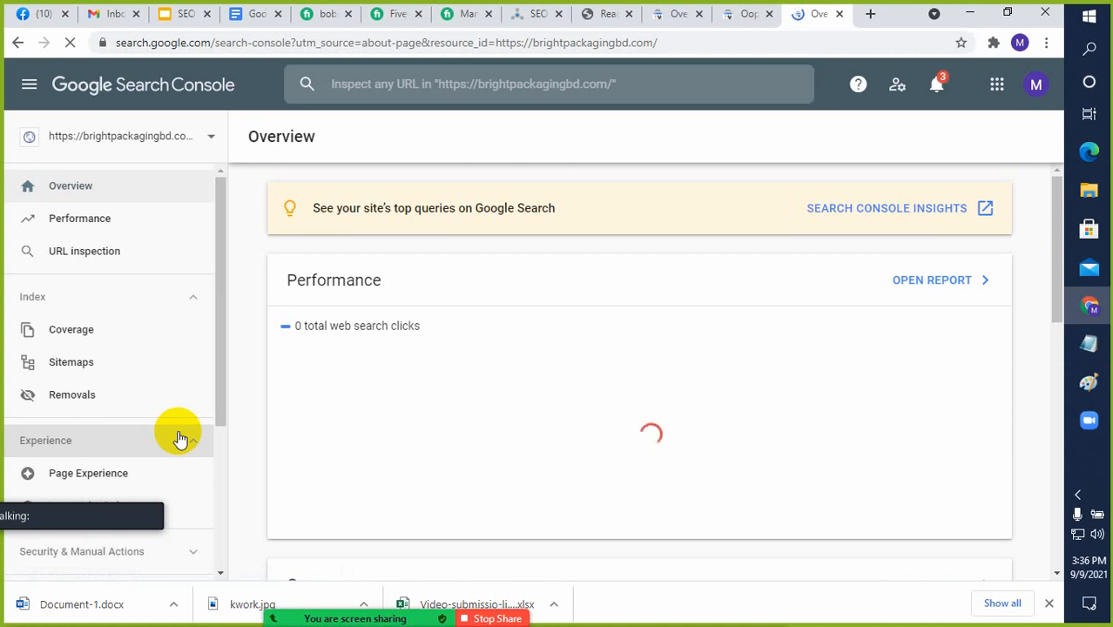
{"action": "left_click", "coordinate": [1038, 88]}
{"action": "left_click", "coordinate": [860, 317]}
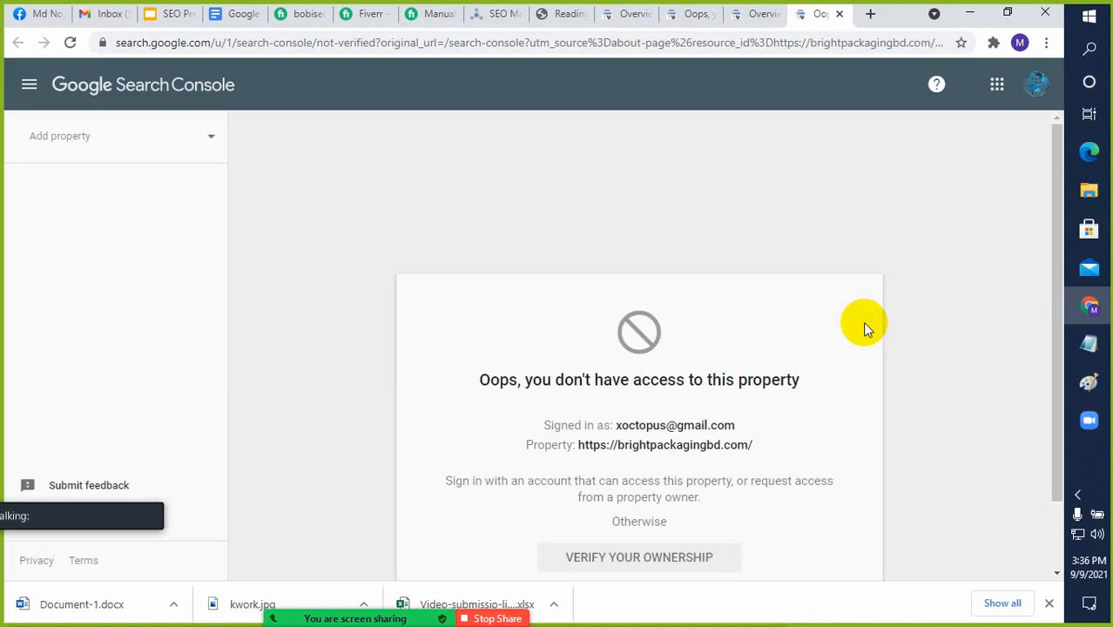
{"action": "scroll", "coordinate": [682, 314], "scroll_direction": "down", "scroll_amount": 1}
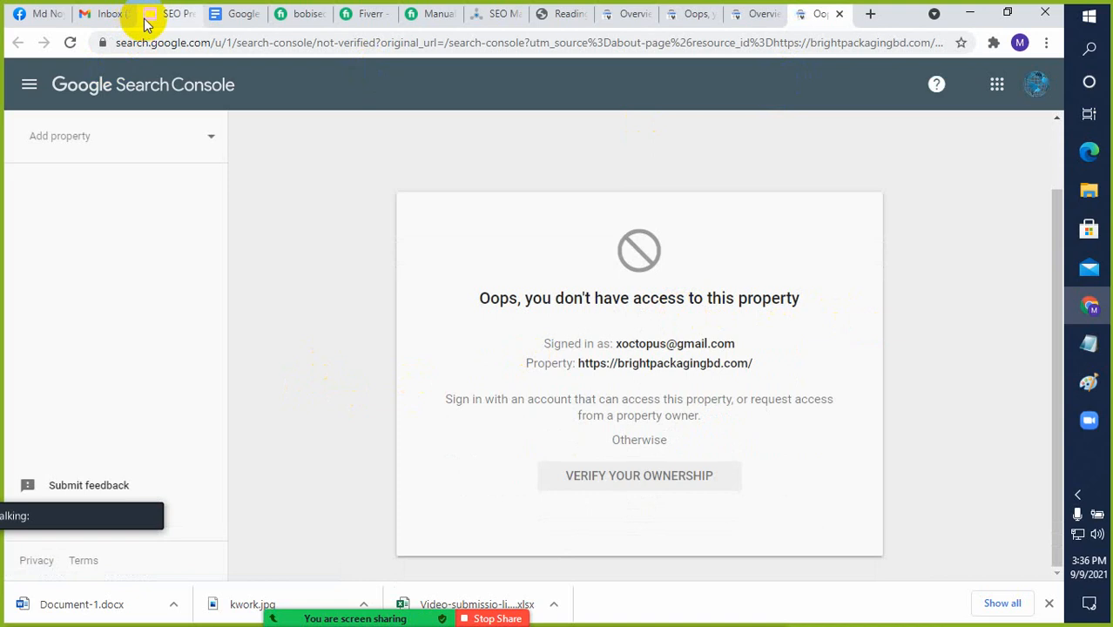
Sign out of all Google accounts through Gmail and choose the intended account on the sign-in page
{"action": "left_click", "coordinate": [99, 15]}
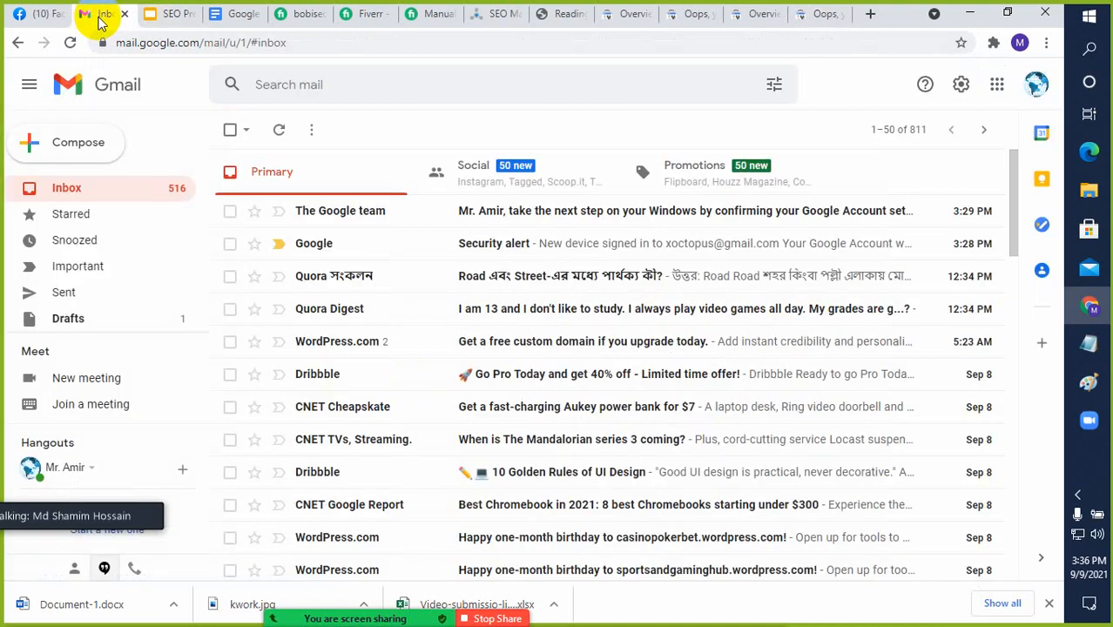
{"action": "left_click", "coordinate": [1036, 90]}
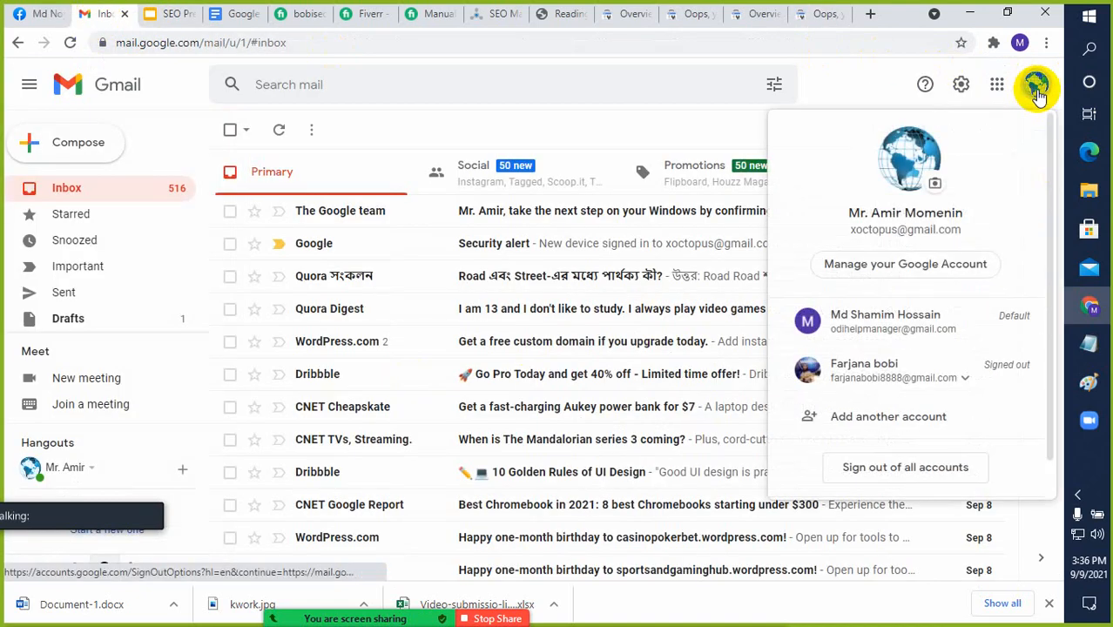
{"action": "left_click", "coordinate": [895, 320]}
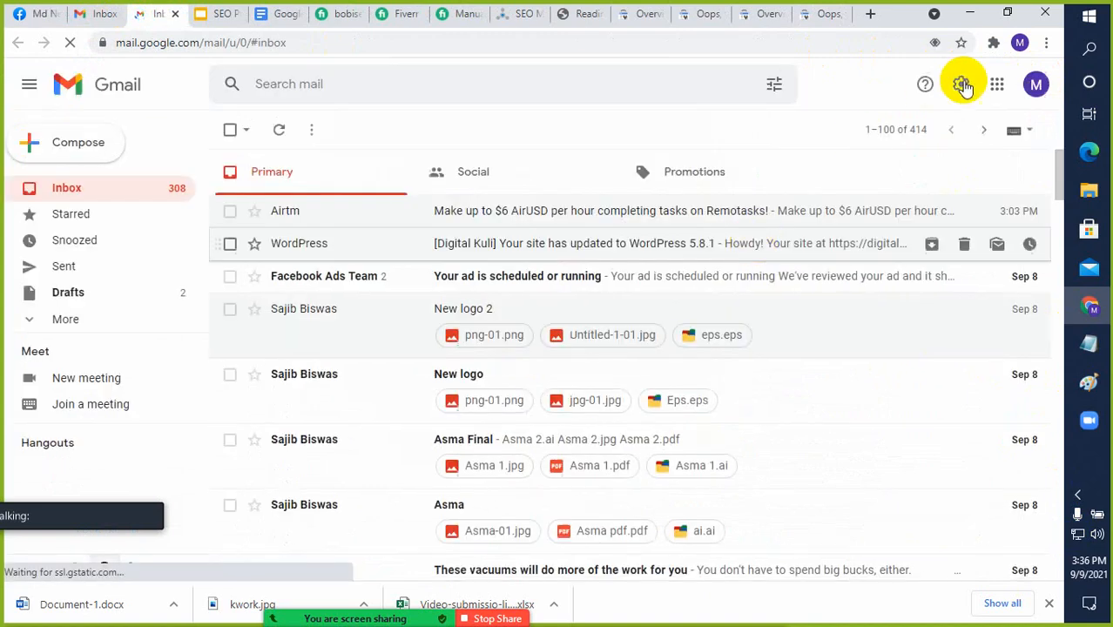
{"action": "left_click", "coordinate": [1037, 87]}
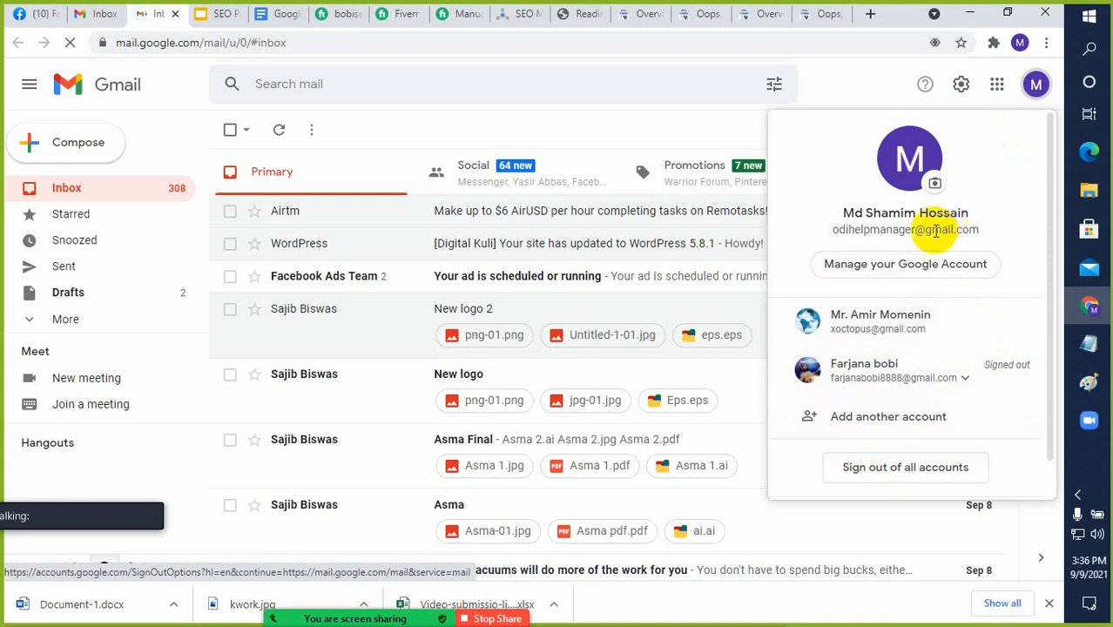
{"action": "left_click", "coordinate": [894, 470]}
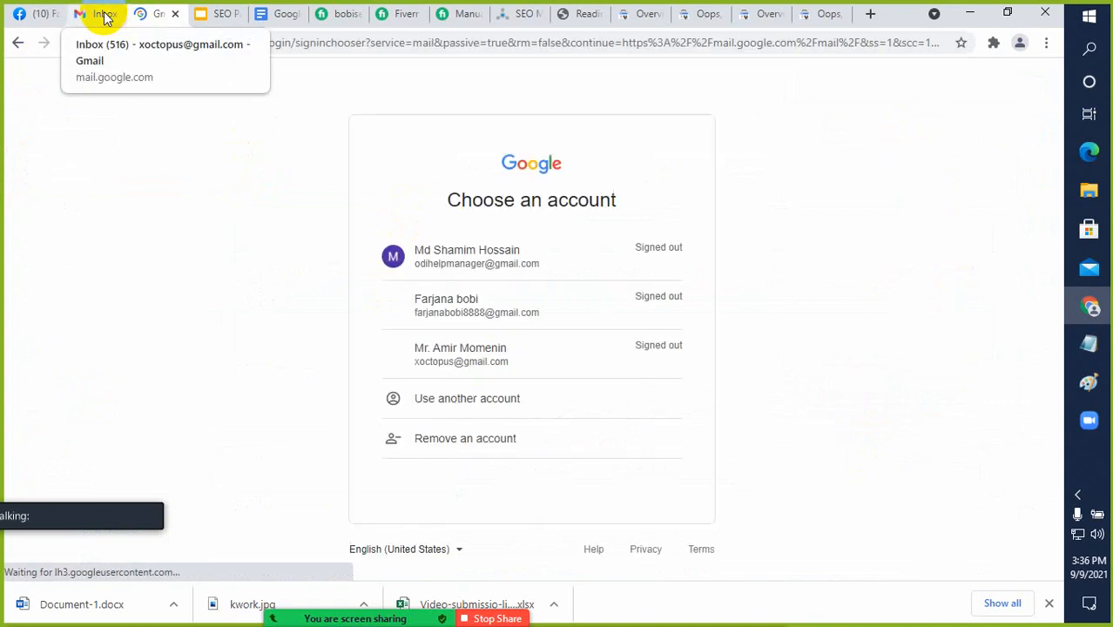
{"action": "left_click", "coordinate": [474, 366]}
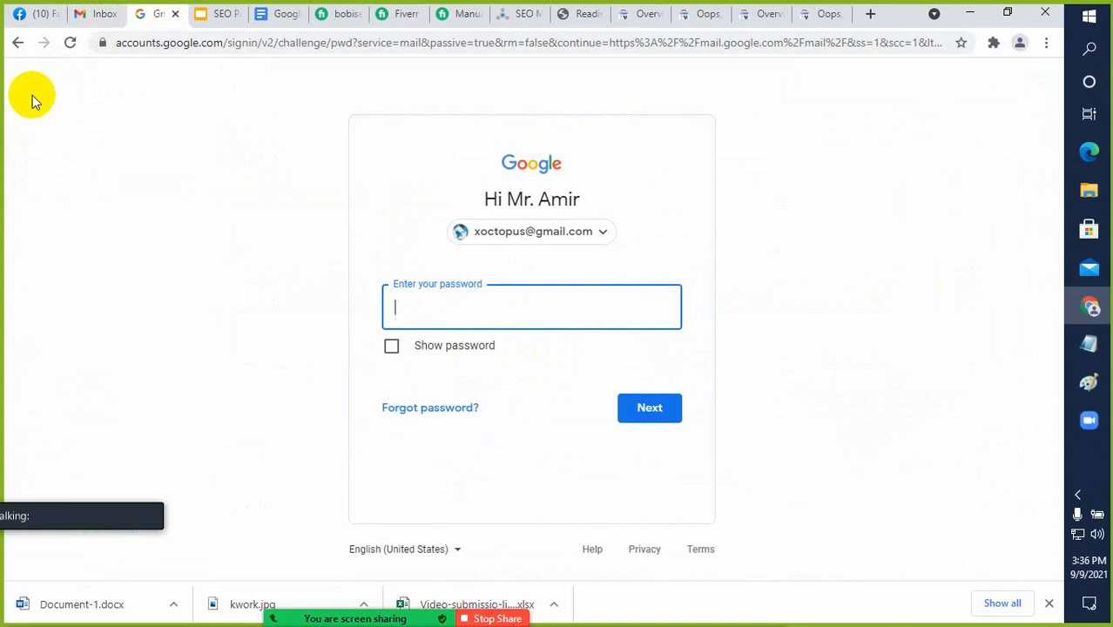
Copy the account password from the Messenger conversation on Facebook and use it to sign in to Gmail
{"action": "left_click", "coordinate": [26, 13]}
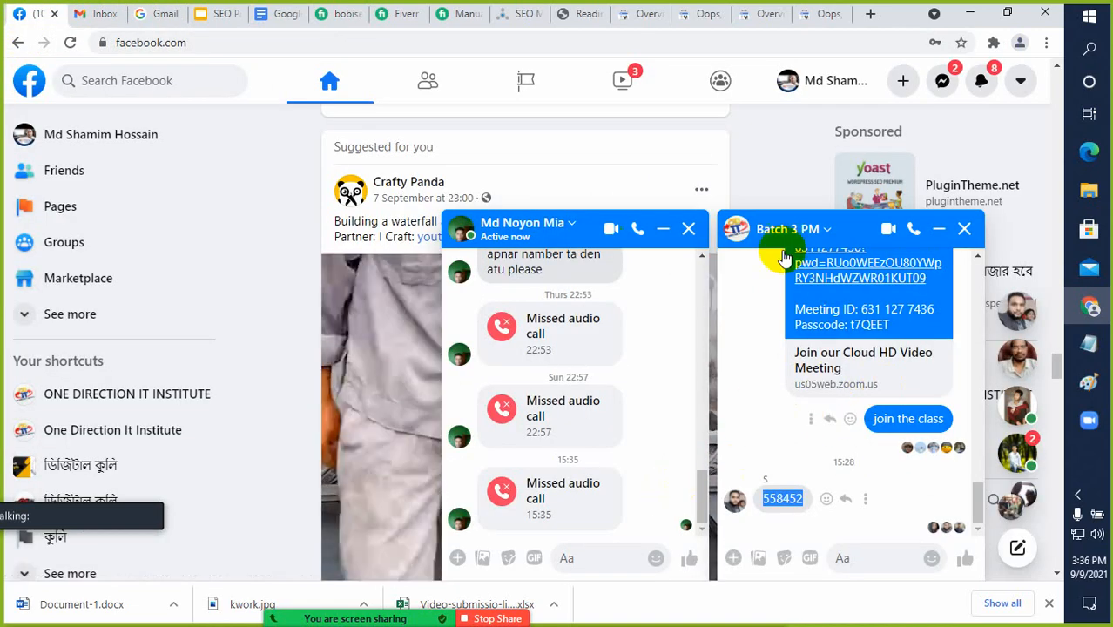
{"action": "left_click", "coordinate": [942, 82]}
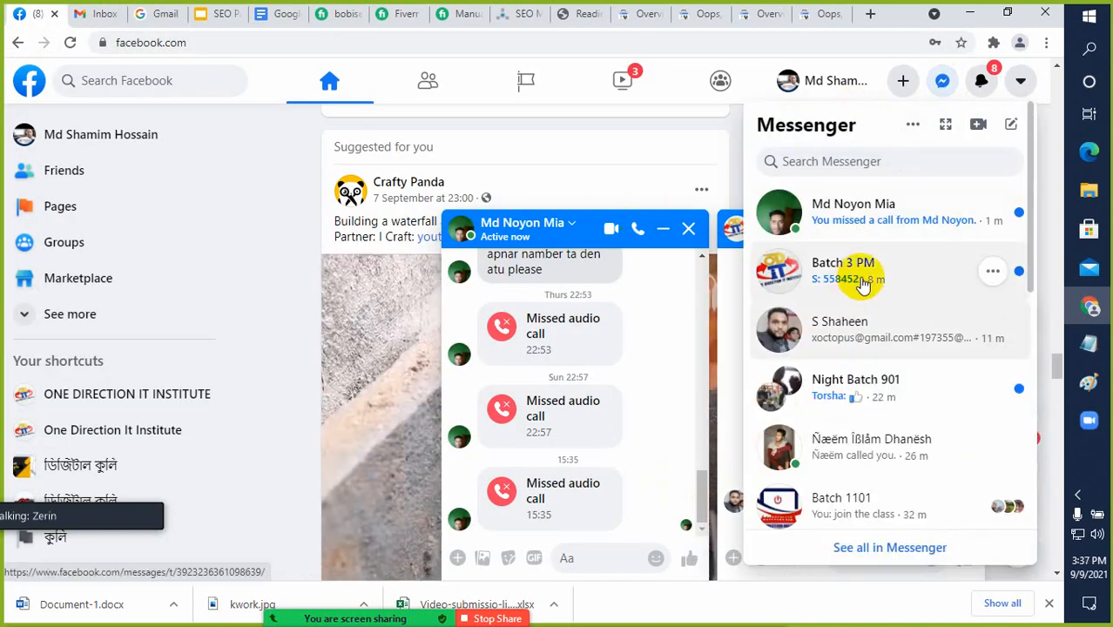
{"action": "left_click", "coordinate": [858, 280]}
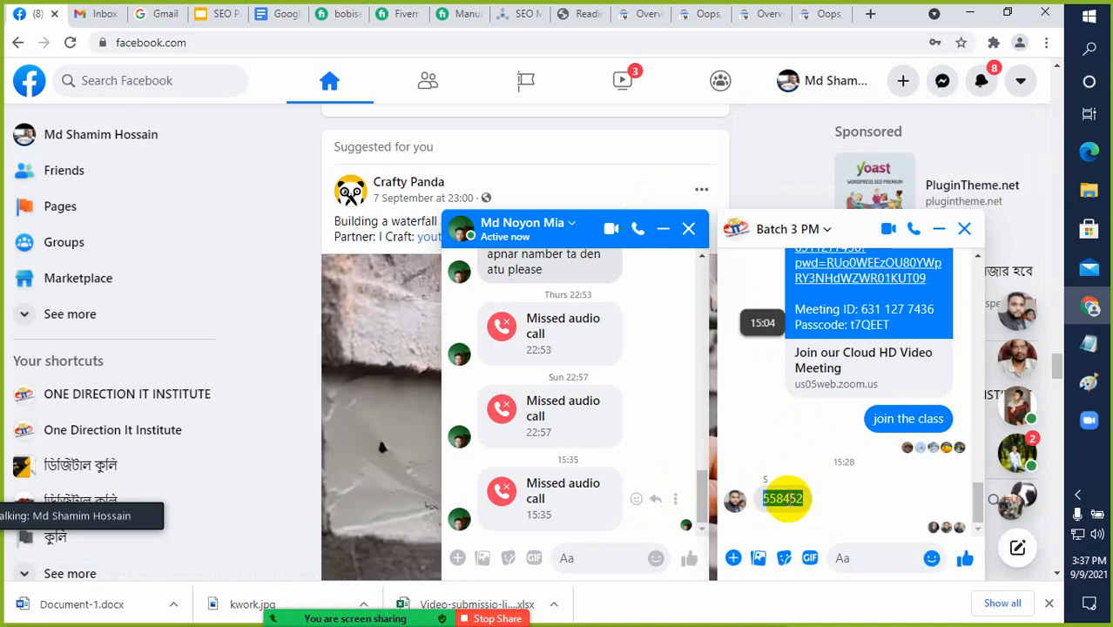
{"action": "left_click", "coordinate": [787, 499]}
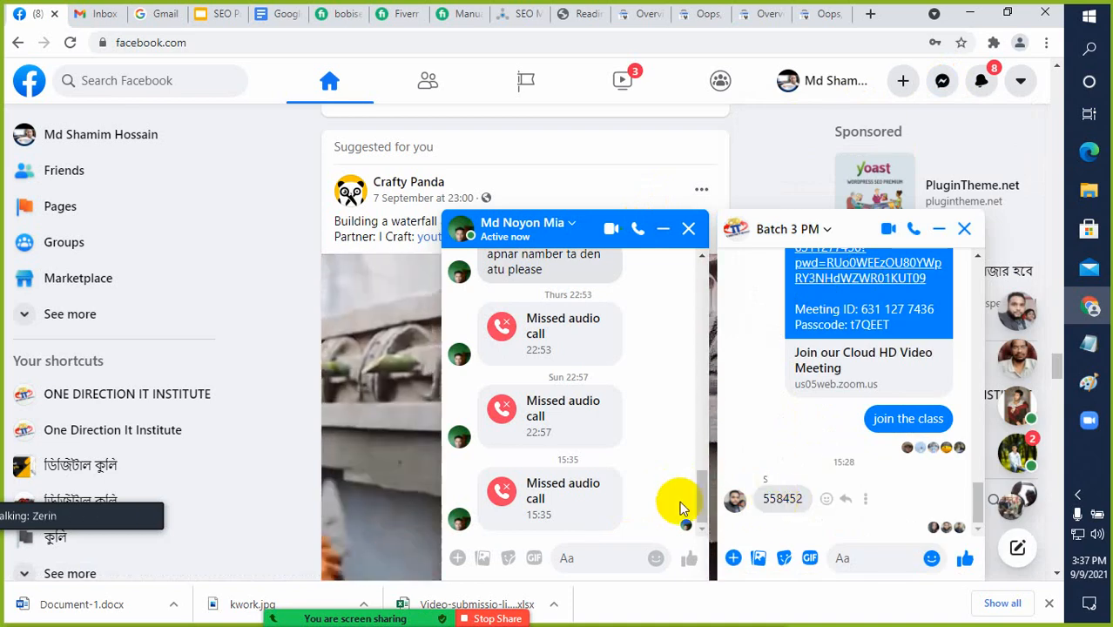
{"action": "left_click", "coordinate": [942, 85]}
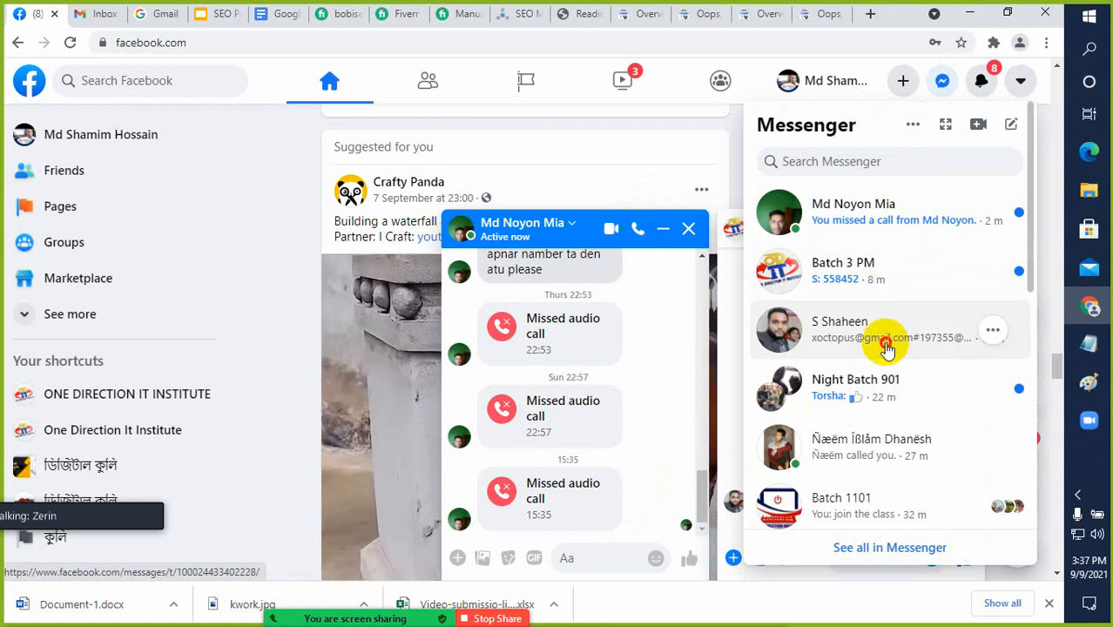
{"action": "left_click", "coordinate": [887, 347]}
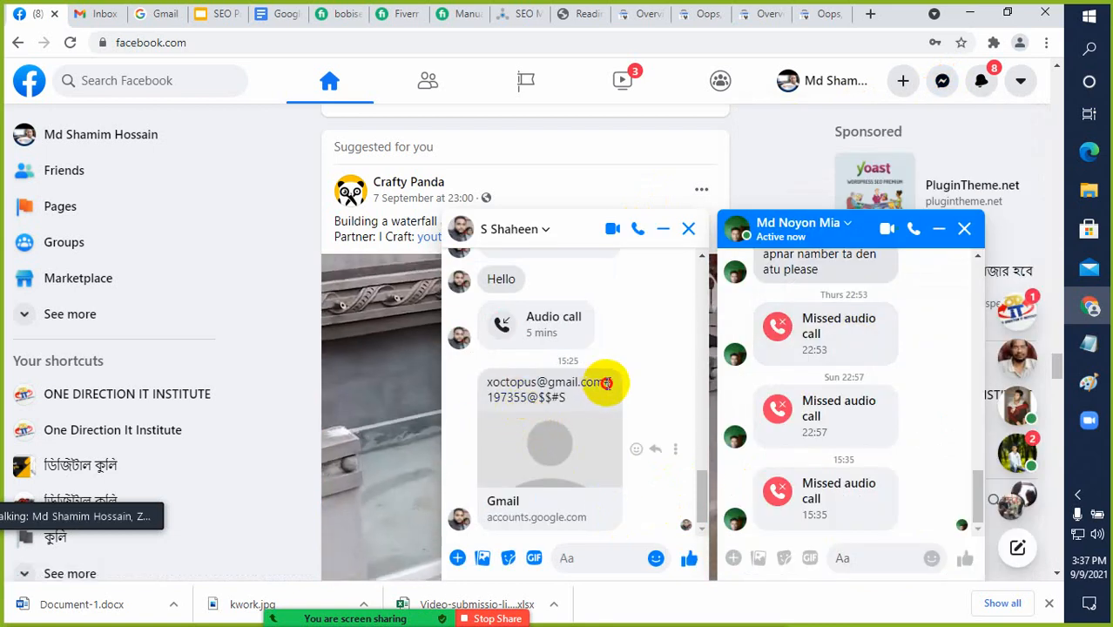
{"action": "left_click_drag", "start_coordinate": [607, 380], "coordinate": [597, 403]}
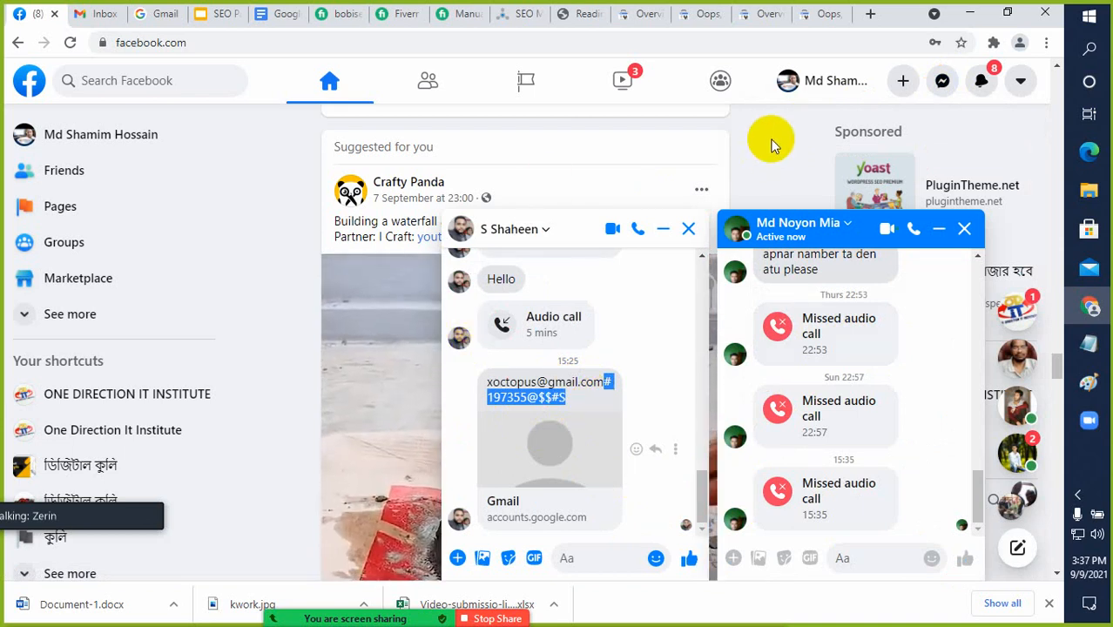
{"action": "left_click", "coordinate": [155, 16]}
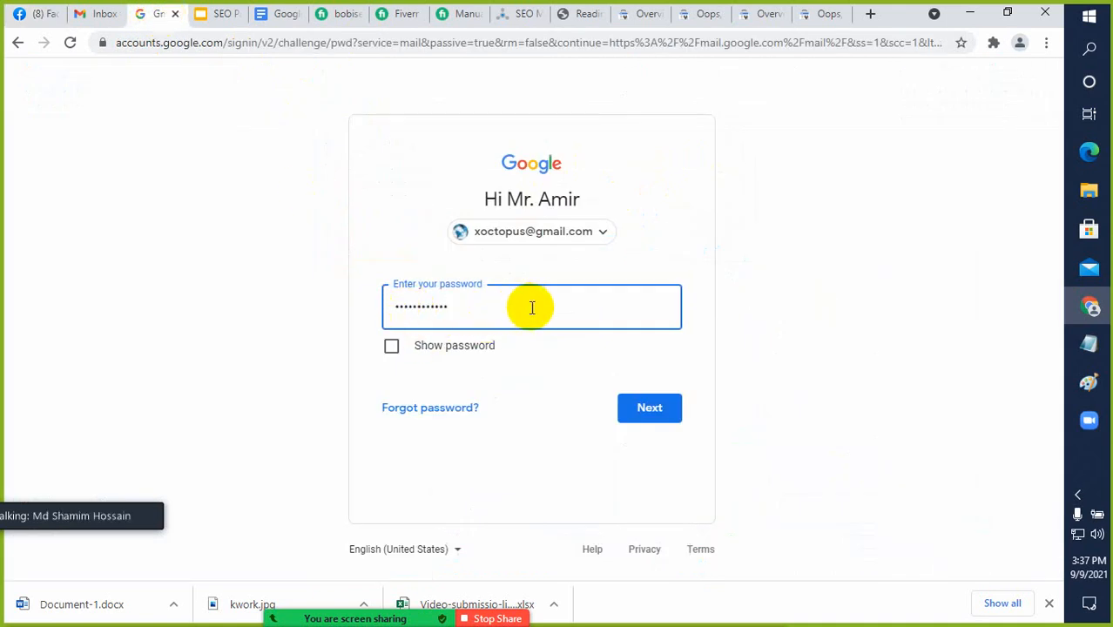
{"action": "left_click", "coordinate": [634, 409]}
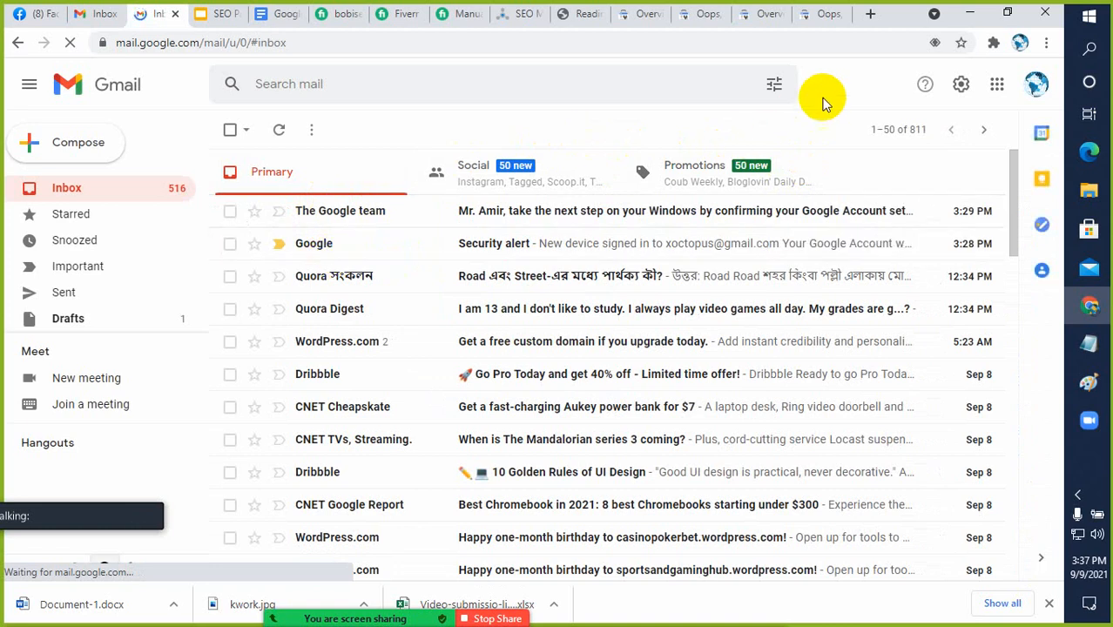
Close the old Google Search Console tabs left over from the previous account session
{"action": "left_click", "coordinate": [645, 21]}
{"action": "left_click", "coordinate": [659, 15]}
{"action": "left_click", "coordinate": [660, 15]}
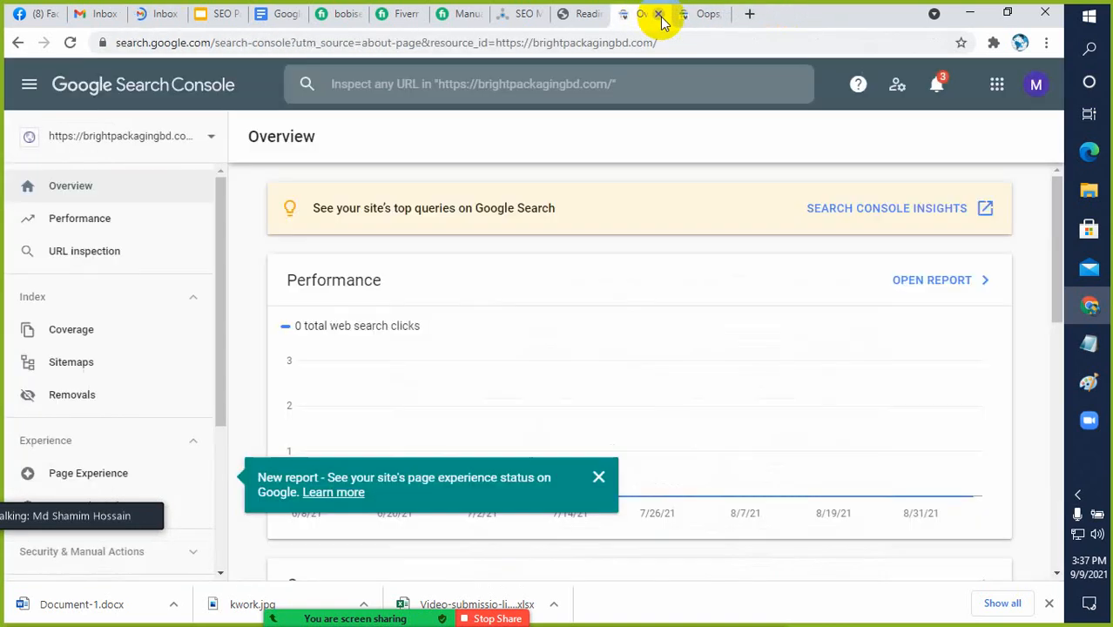
{"action": "left_click", "coordinate": [659, 15]}
{"action": "left_click", "coordinate": [655, 15]}
Search for "google search console" in a new tab and start Search Console from its official page
{"action": "left_click", "coordinate": [691, 15]}
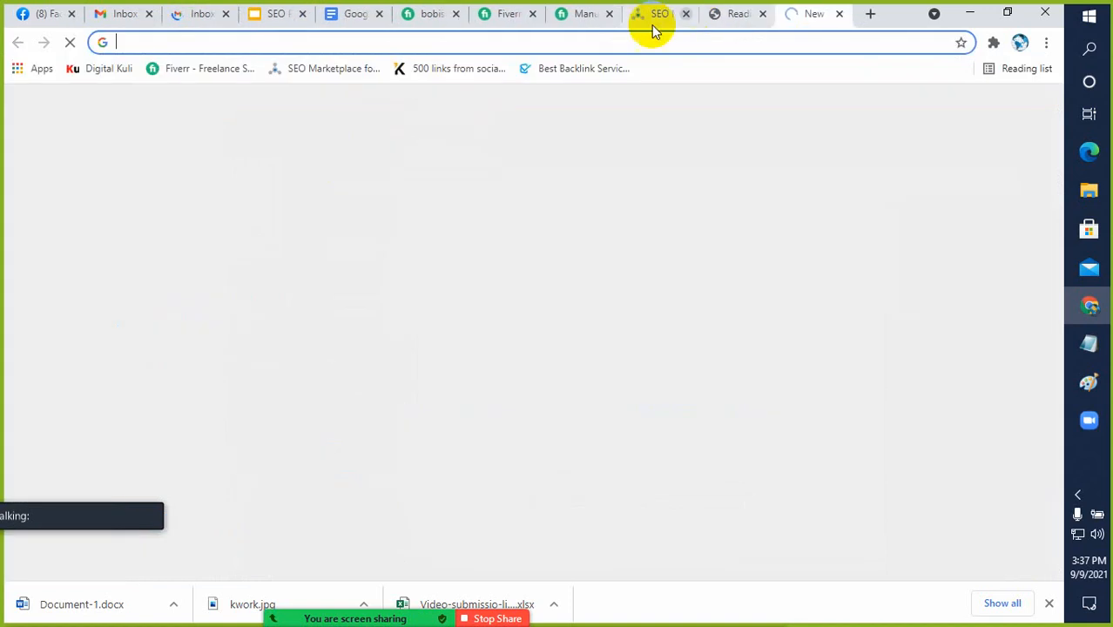
{"action": "type", "text": "googl"}
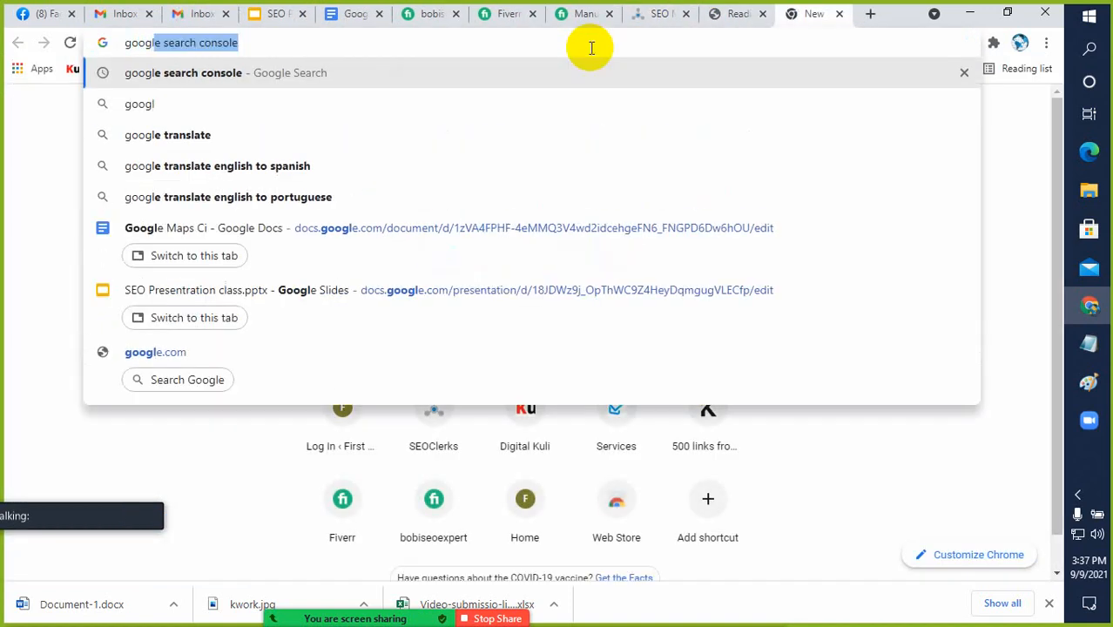
{"action": "key", "text": "Right"}
{"action": "key", "text": "Return"}
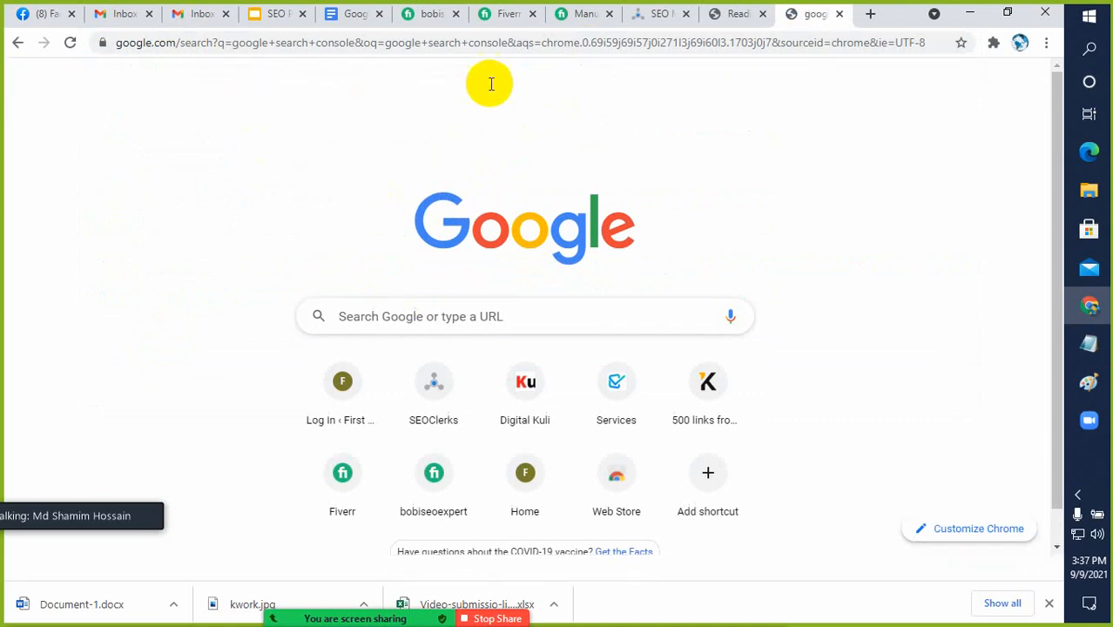
{"action": "left_click", "coordinate": [216, 241]}
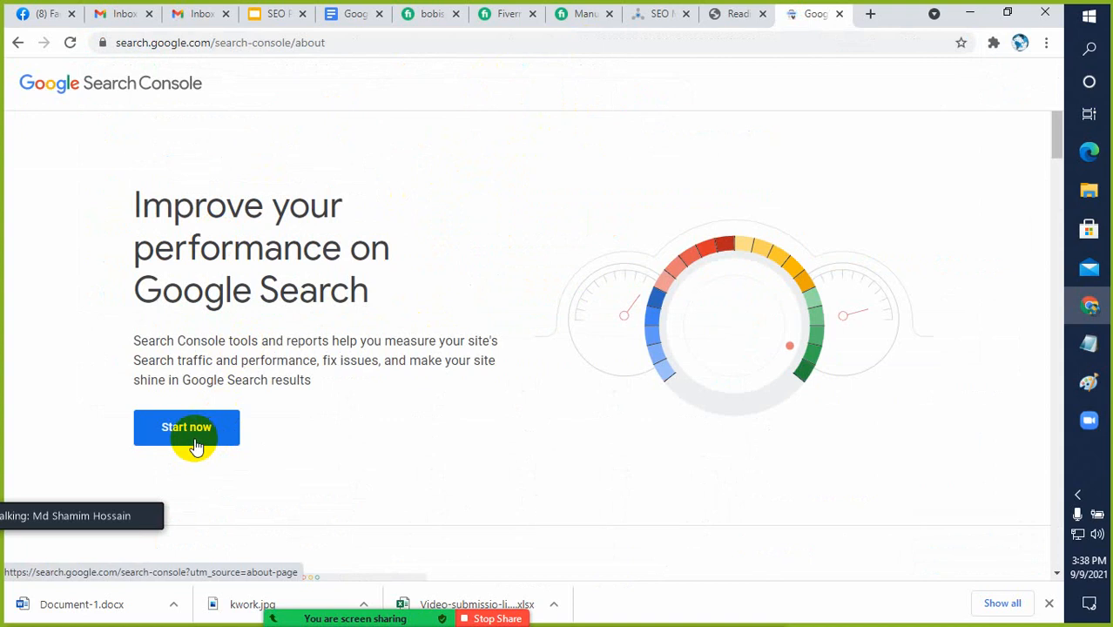
{"action": "left_click", "coordinate": [195, 440]}
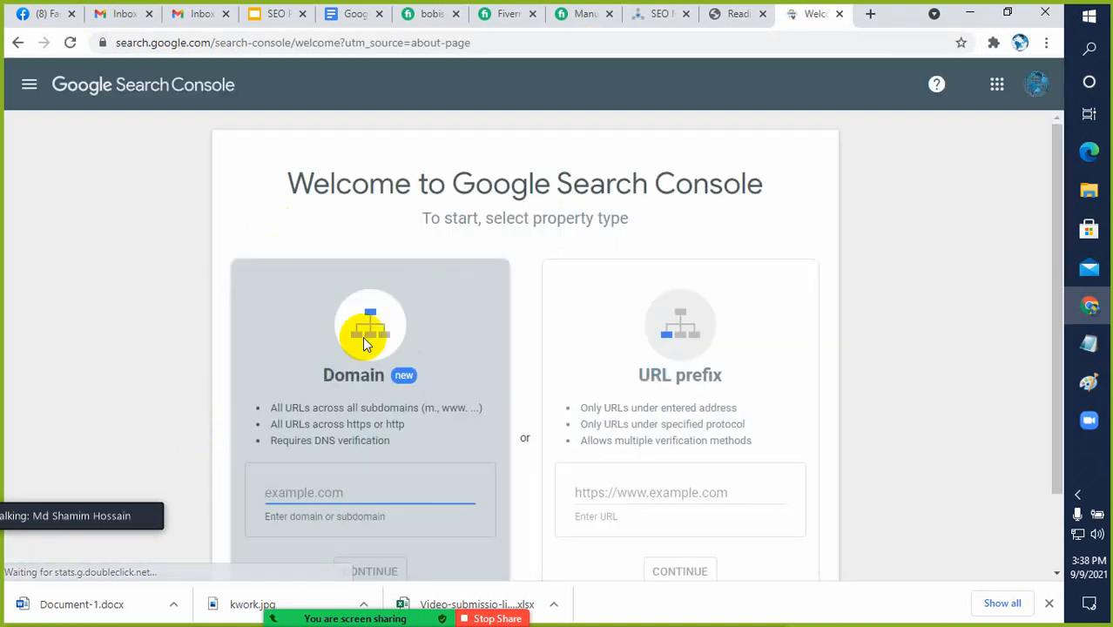
{"action": "left_click", "coordinate": [612, 524]}
{"action": "left_click", "coordinate": [606, 492]}
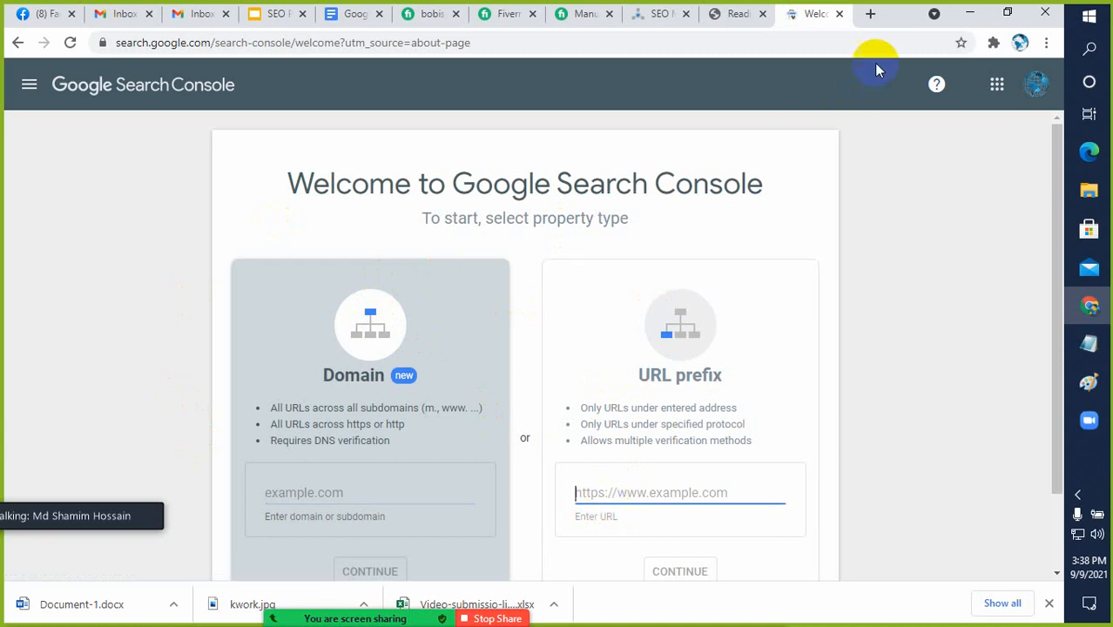
{"action": "left_click", "coordinate": [870, 14]}
{"action": "type", "text": "fir"}
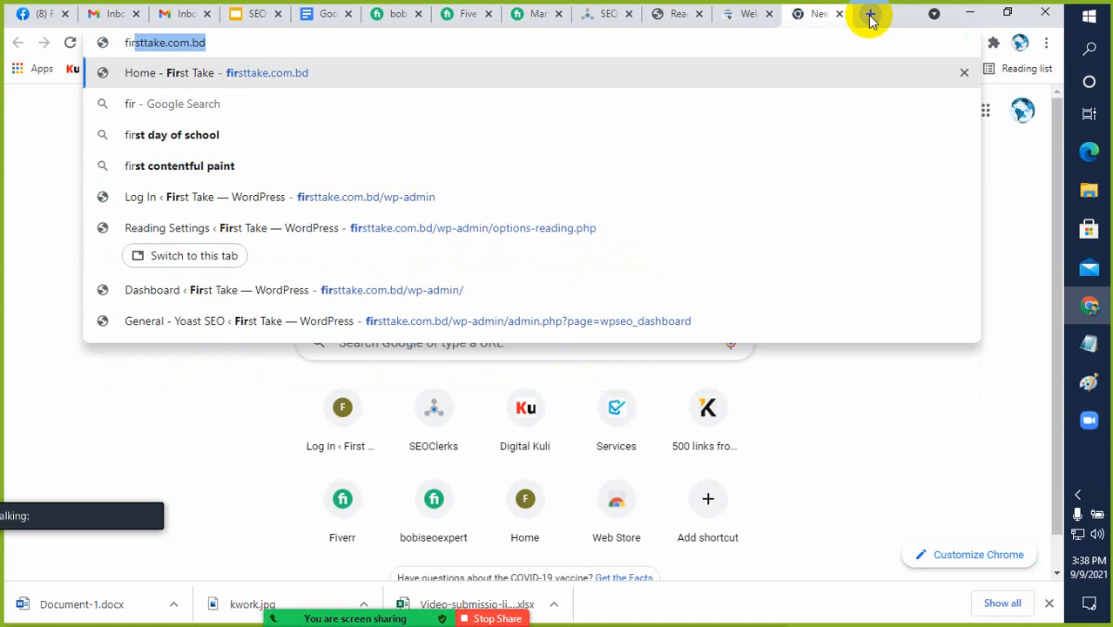
{"action": "key", "text": "Return"}
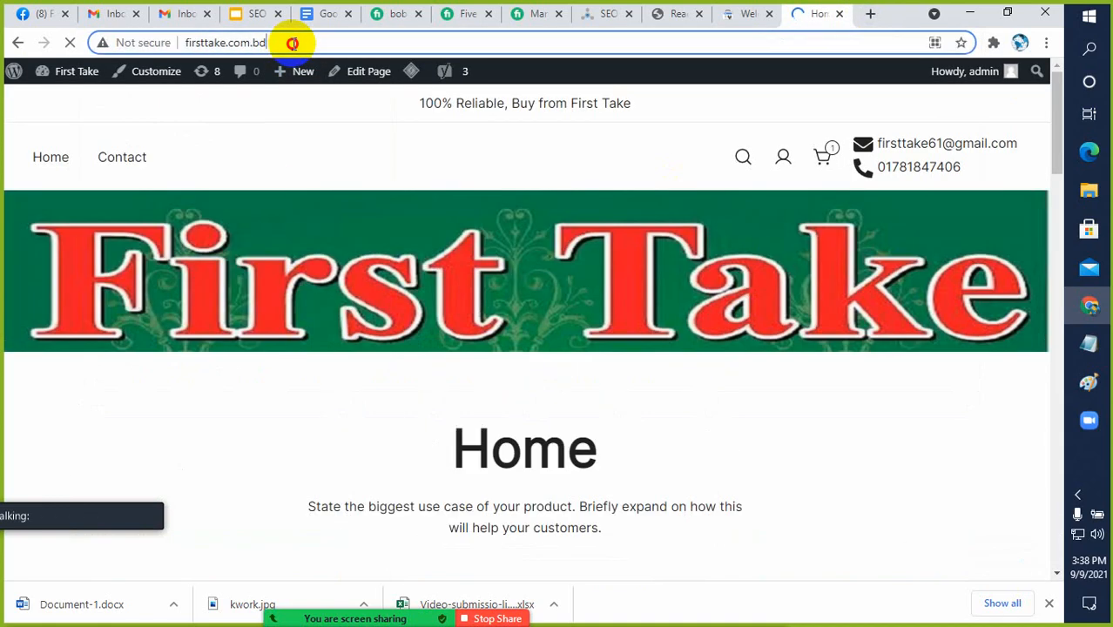
{"action": "left_click", "coordinate": [294, 43]}
{"action": "key", "text": "ctrl+c"}
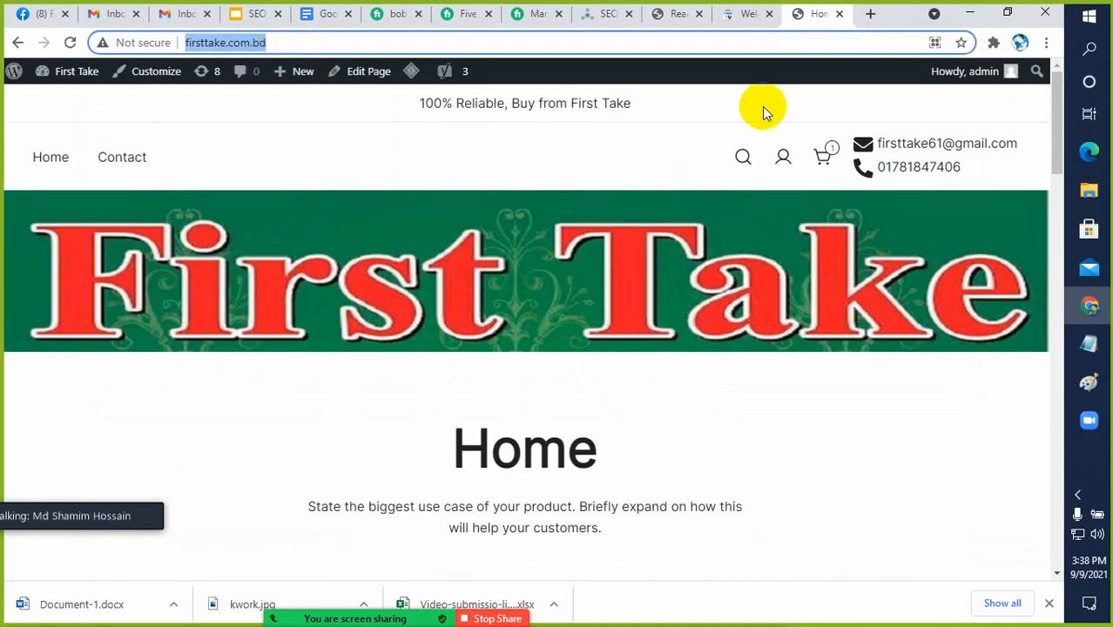
{"action": "left_click", "coordinate": [739, 14]}
{"action": "left_click", "coordinate": [616, 490]}
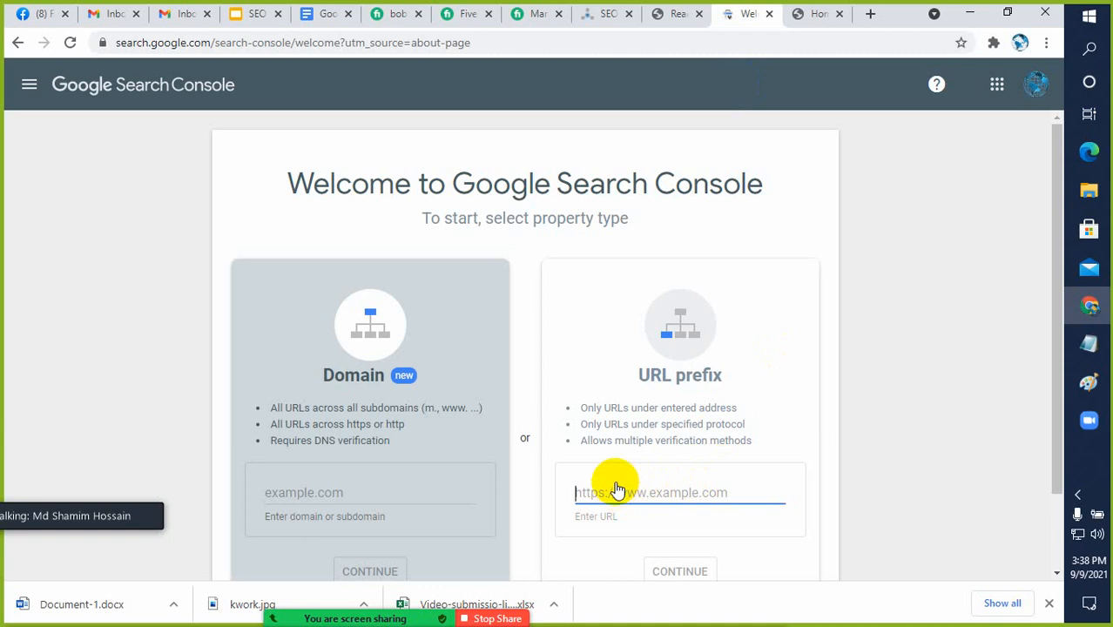
{"action": "key", "text": "ctrl+v"}
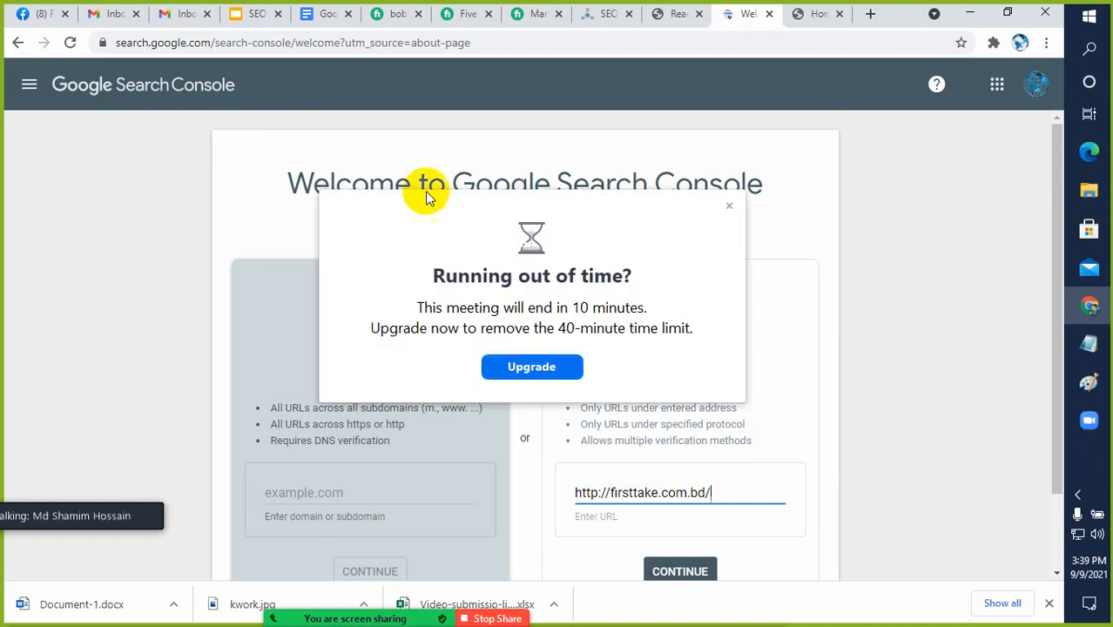
{"action": "left_click", "coordinate": [729, 206]}
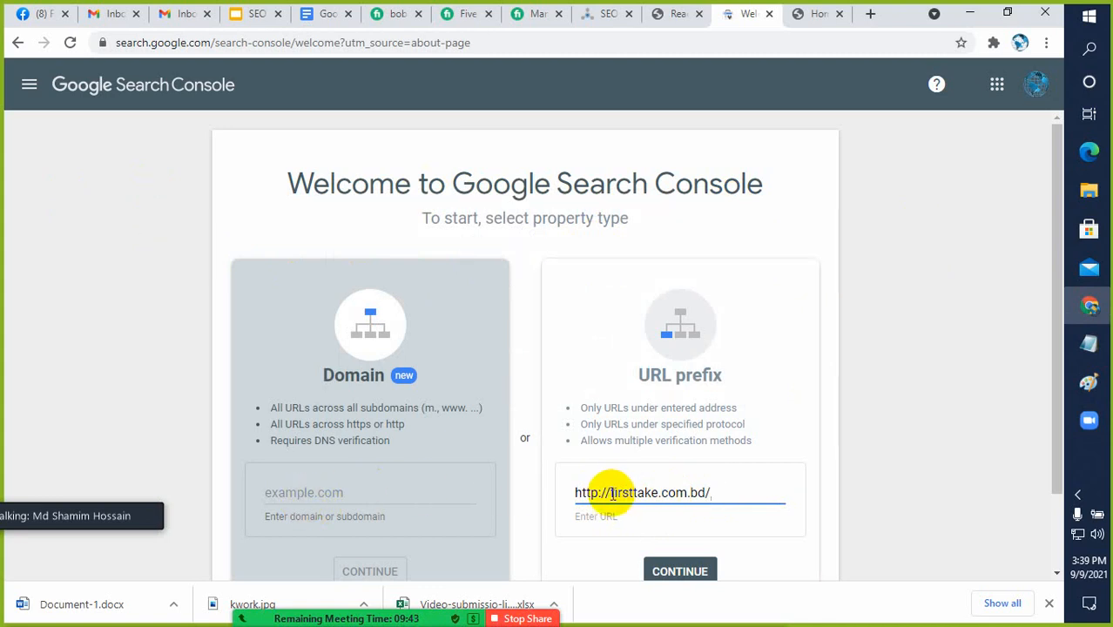
Try firsttake.com.bd as the Domain property and clear that entry again
{"action": "left_click_drag", "start_coordinate": [610, 493], "coordinate": [704, 490]}
{"action": "key", "text": "ctrl+c"}
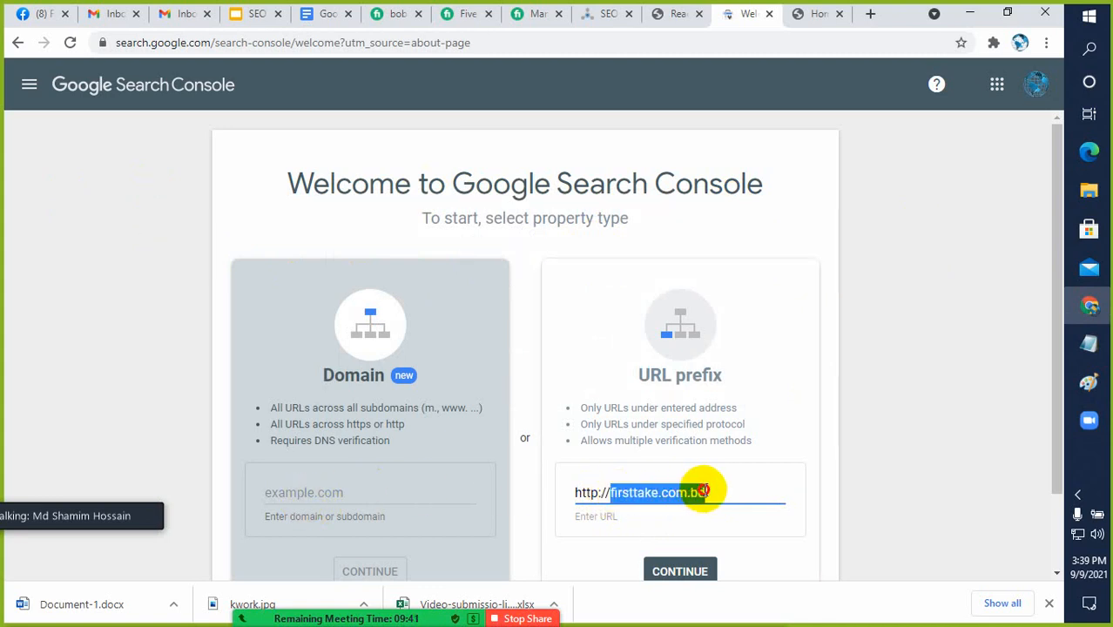
{"action": "left_click", "coordinate": [379, 495]}
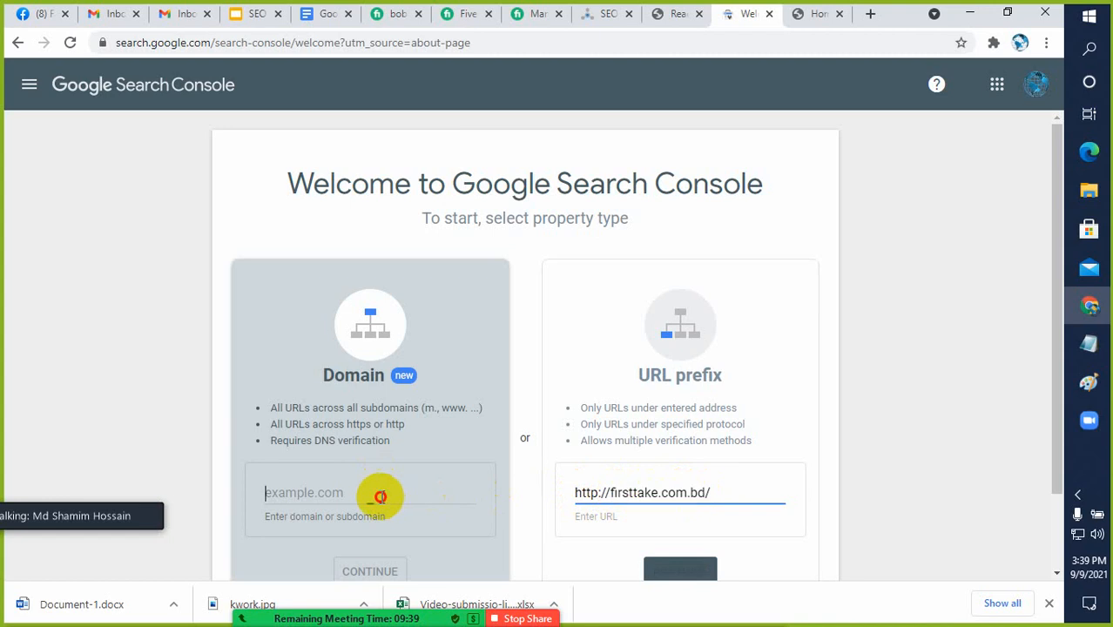
{"action": "key", "text": "ctrl+v"}
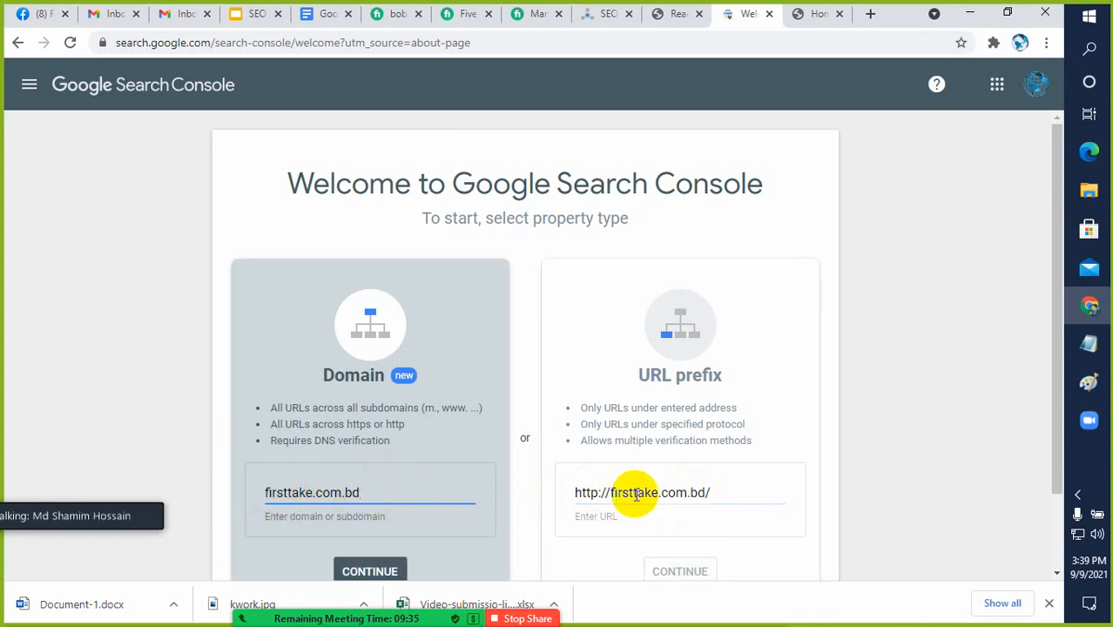
{"action": "scroll", "coordinate": [641, 484], "scroll_direction": "down", "scroll_amount": 1}
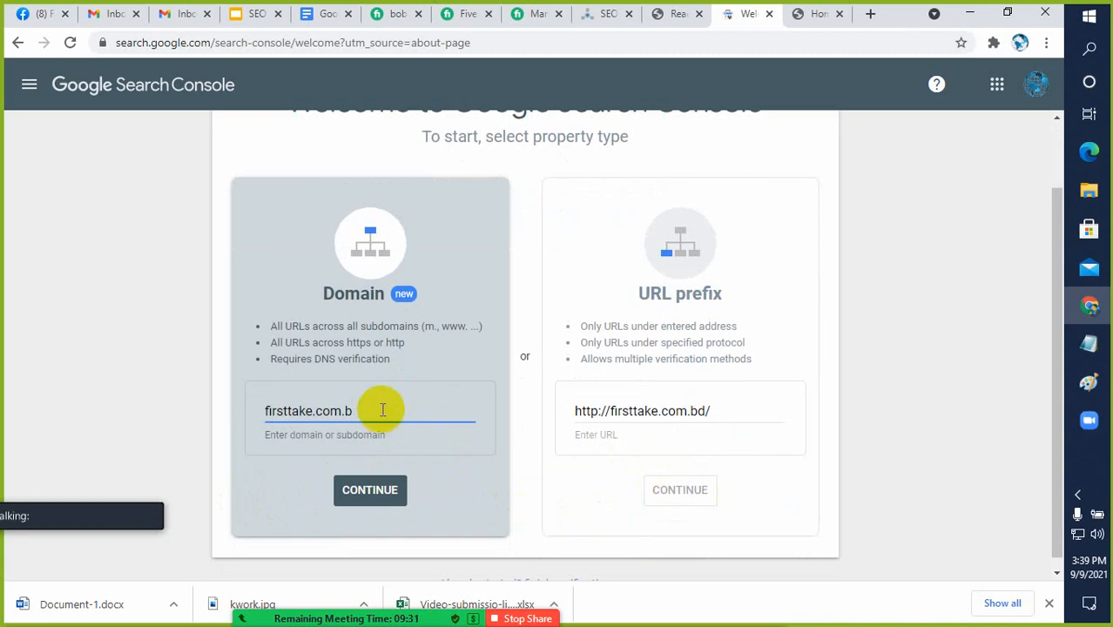
{"action": "key", "text": "BackSpace"}
{"action": "key", "text": "BackSpace"}
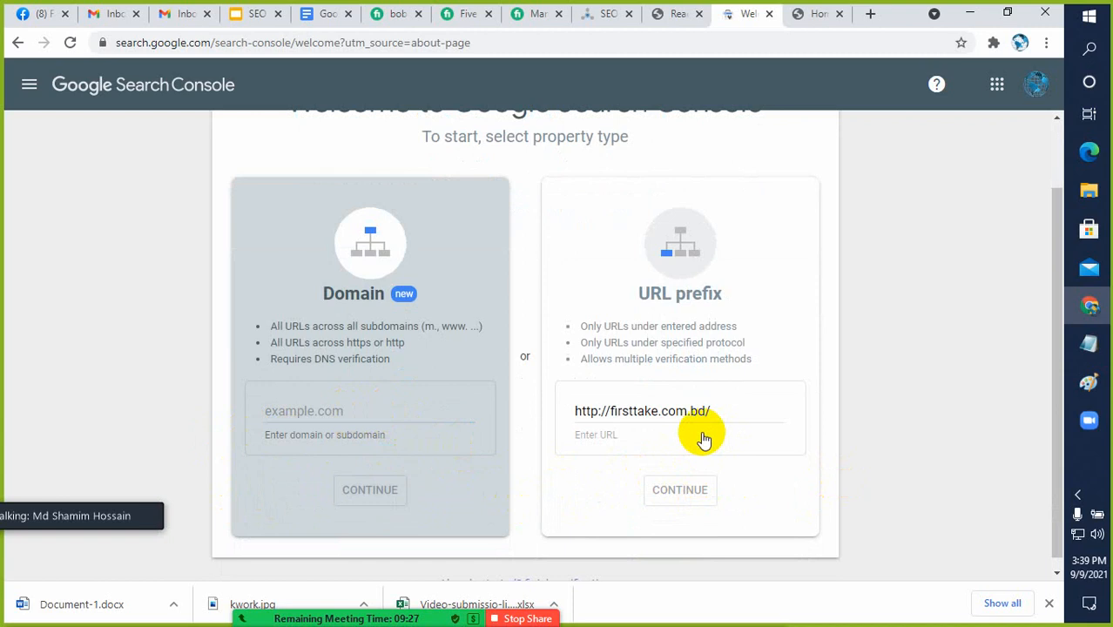
{"action": "left_click", "coordinate": [727, 410]}
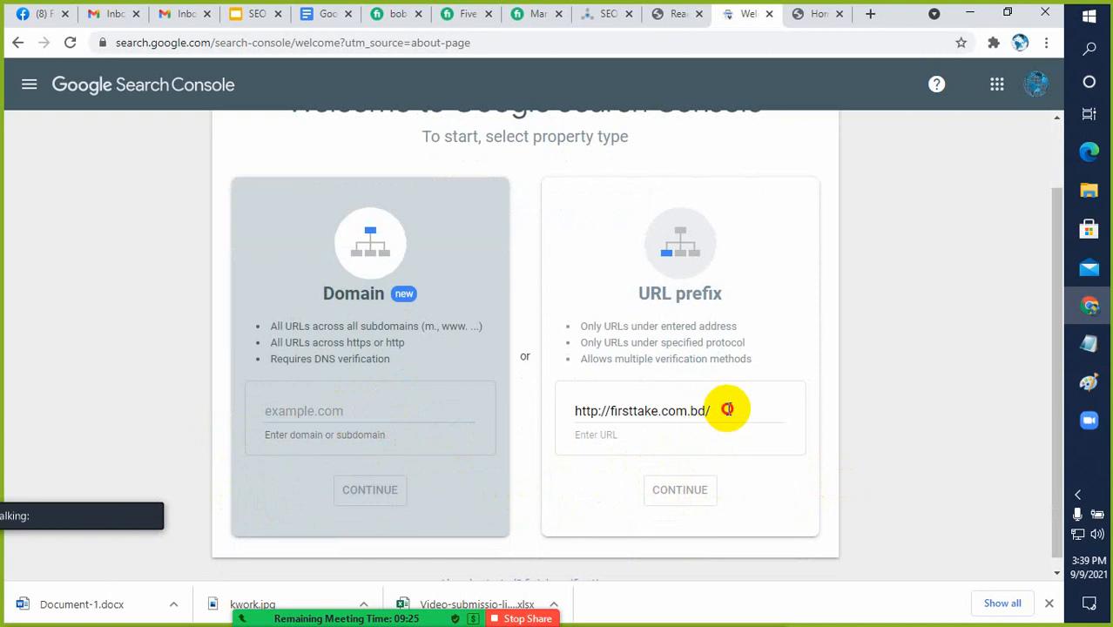
{"action": "left_click", "coordinate": [679, 491]}
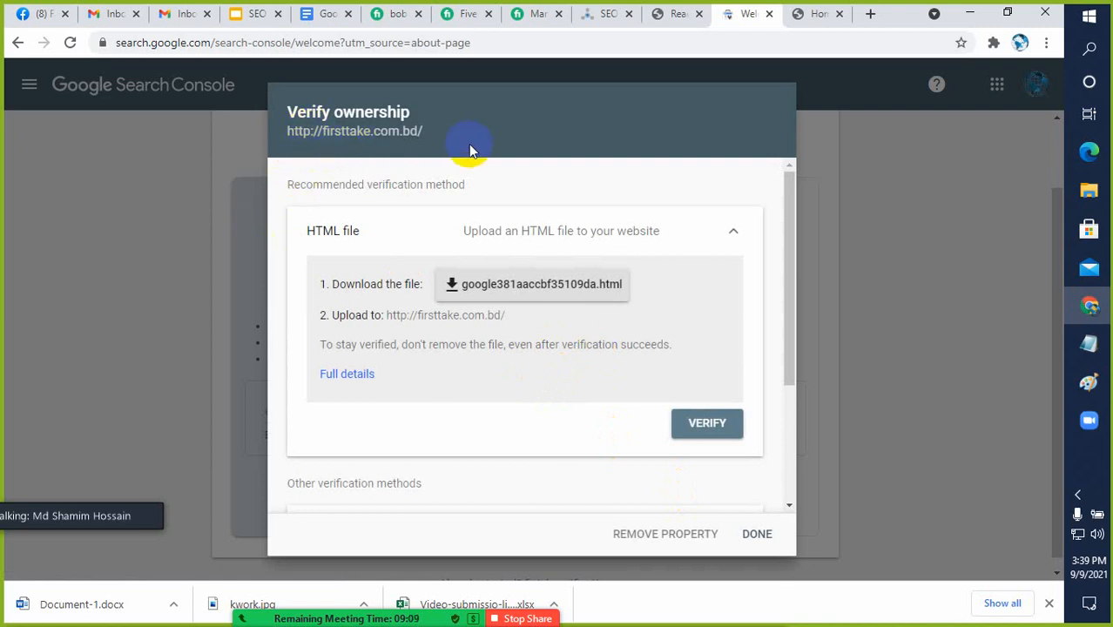
{"action": "left_click", "coordinate": [803, 14]}
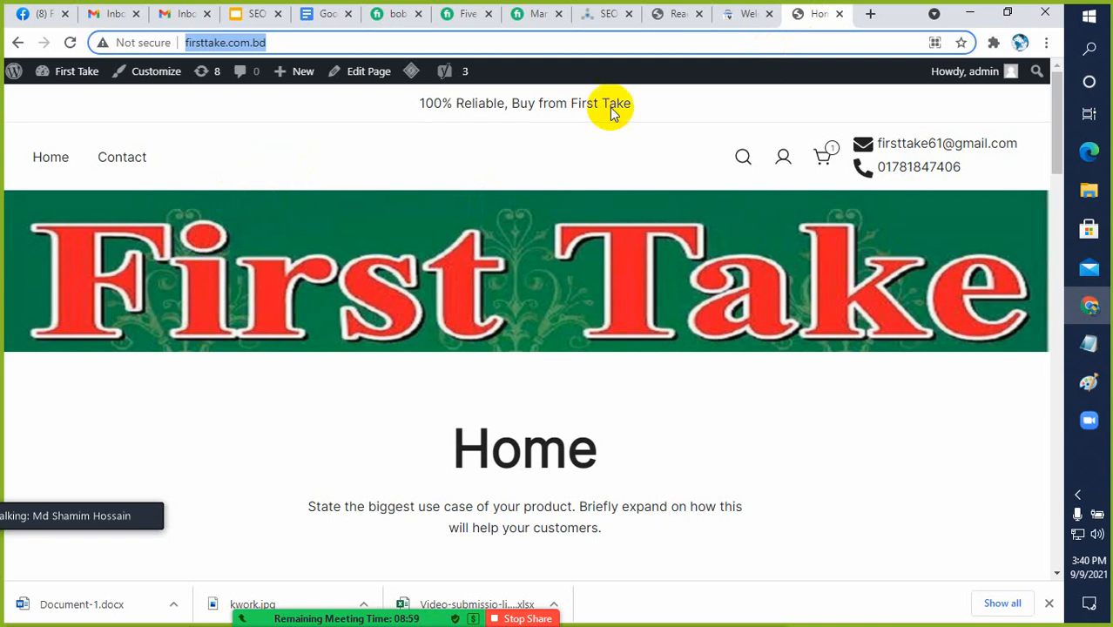
{"action": "left_click", "coordinate": [736, 16]}
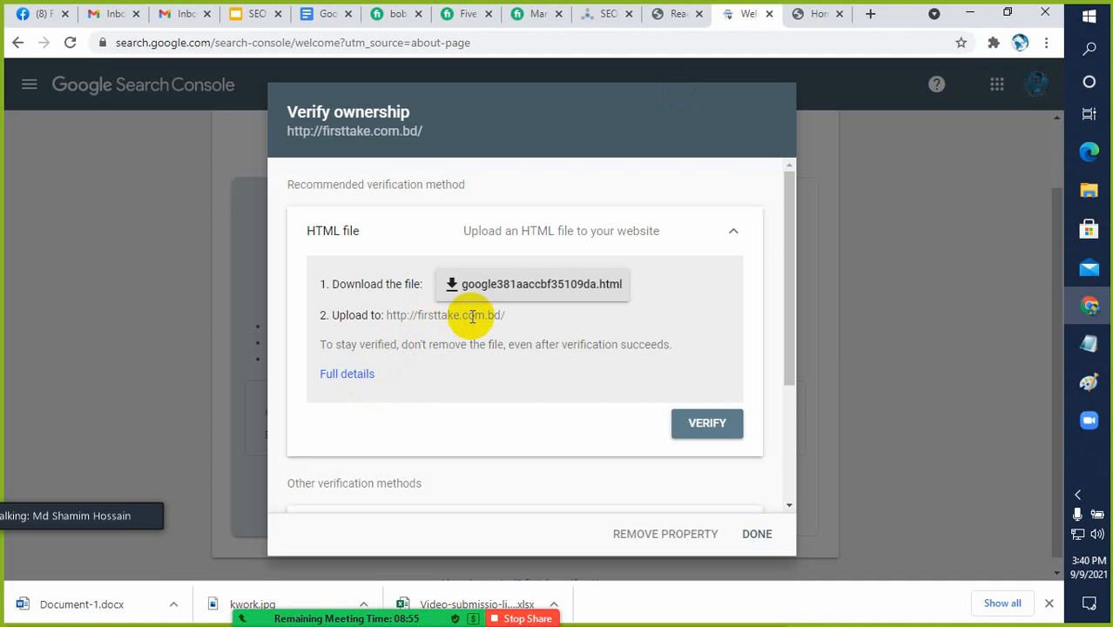
Expand the HTML tag verification method and copy its google-site-verification meta tag
{"action": "scroll", "coordinate": [476, 312], "scroll_direction": "down", "scroll_amount": 2}
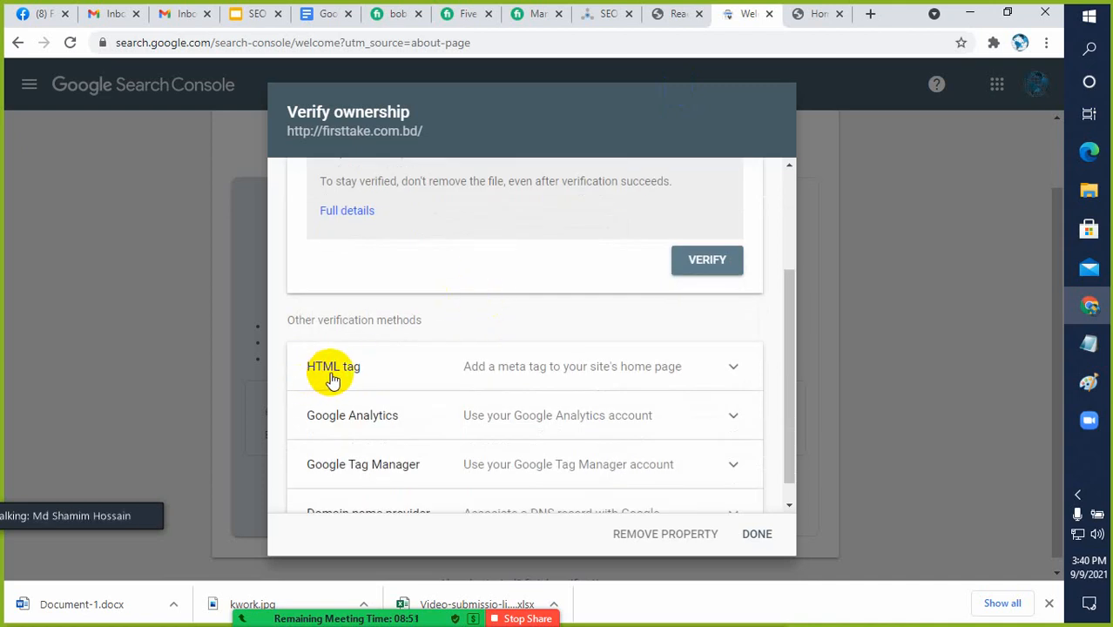
{"action": "left_click", "coordinate": [728, 371]}
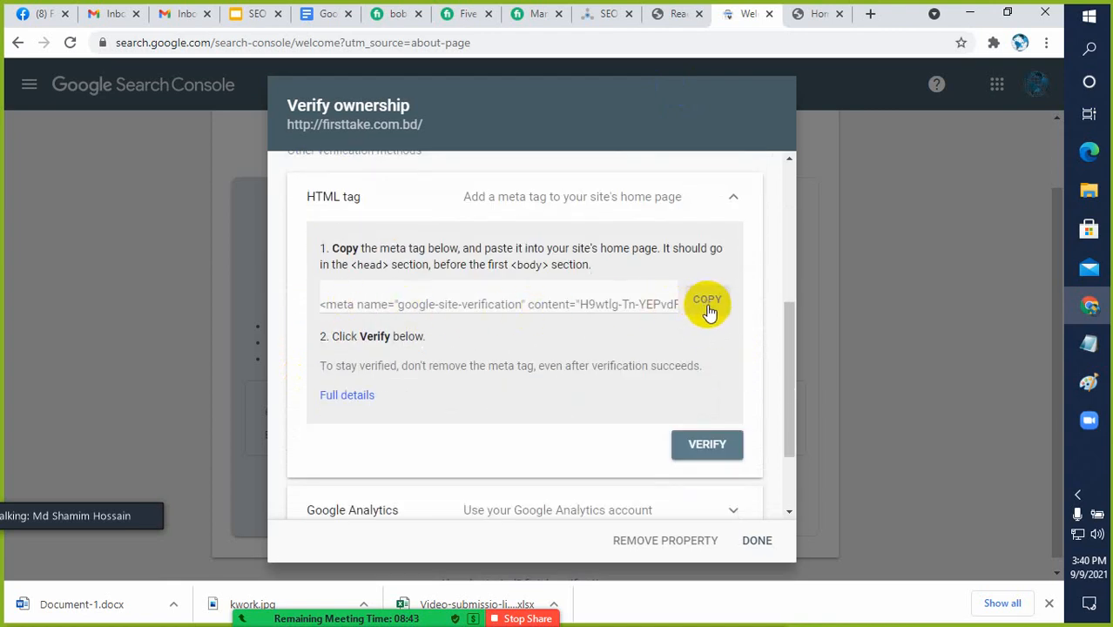
{"action": "scroll", "coordinate": [721, 317], "scroll_direction": "up", "scroll_amount": 2}
{"action": "scroll", "coordinate": [728, 321], "scroll_direction": "up", "scroll_amount": 1}
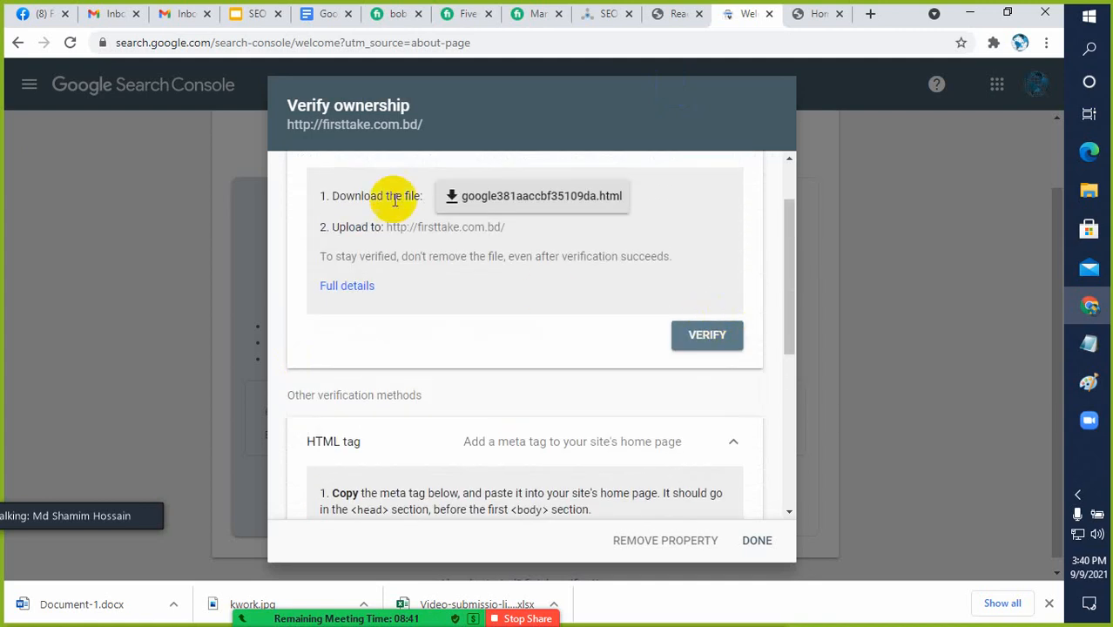
{"action": "left_click", "coordinate": [728, 446]}
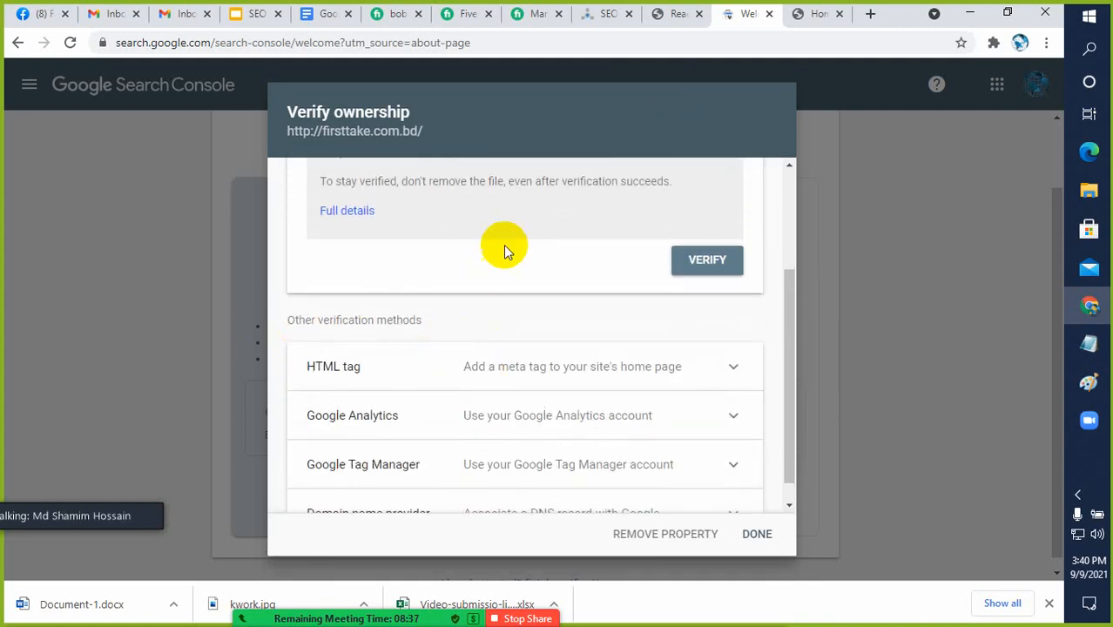
{"action": "left_click", "coordinate": [732, 369]}
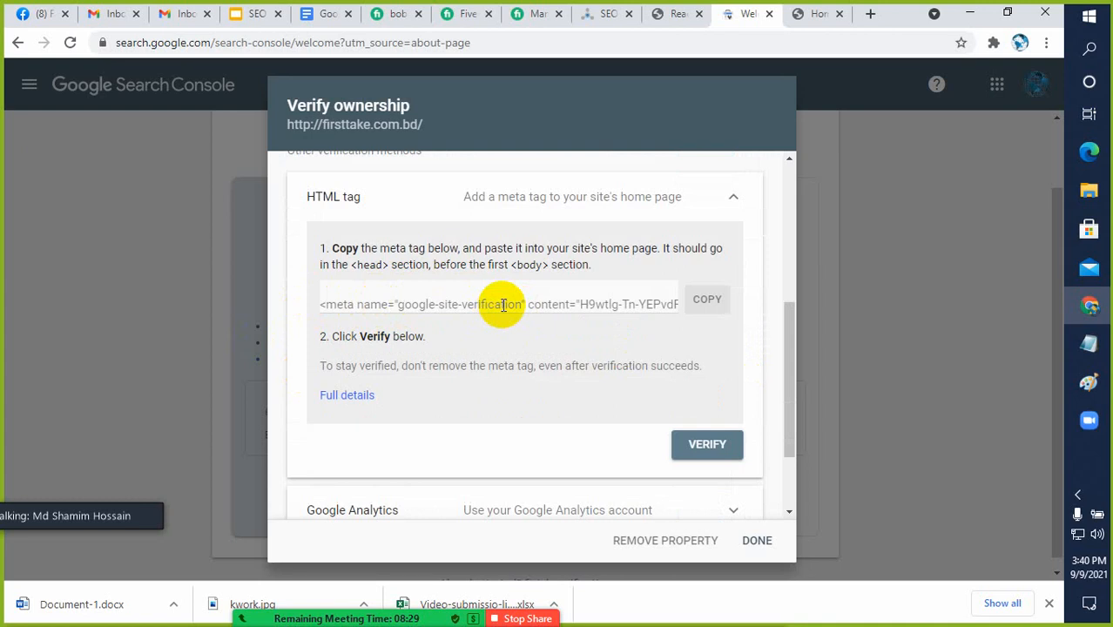
{"action": "left_click", "coordinate": [702, 303]}
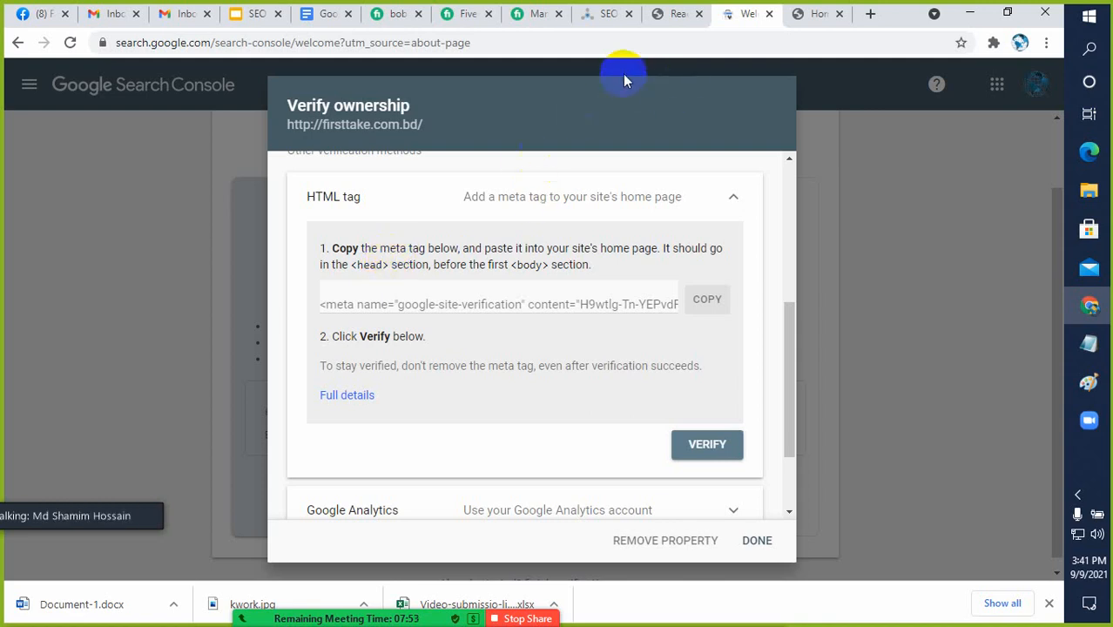
Return to the First Take WordPress dashboard and open the Theme Editor
{"action": "left_click", "coordinate": [812, 15]}
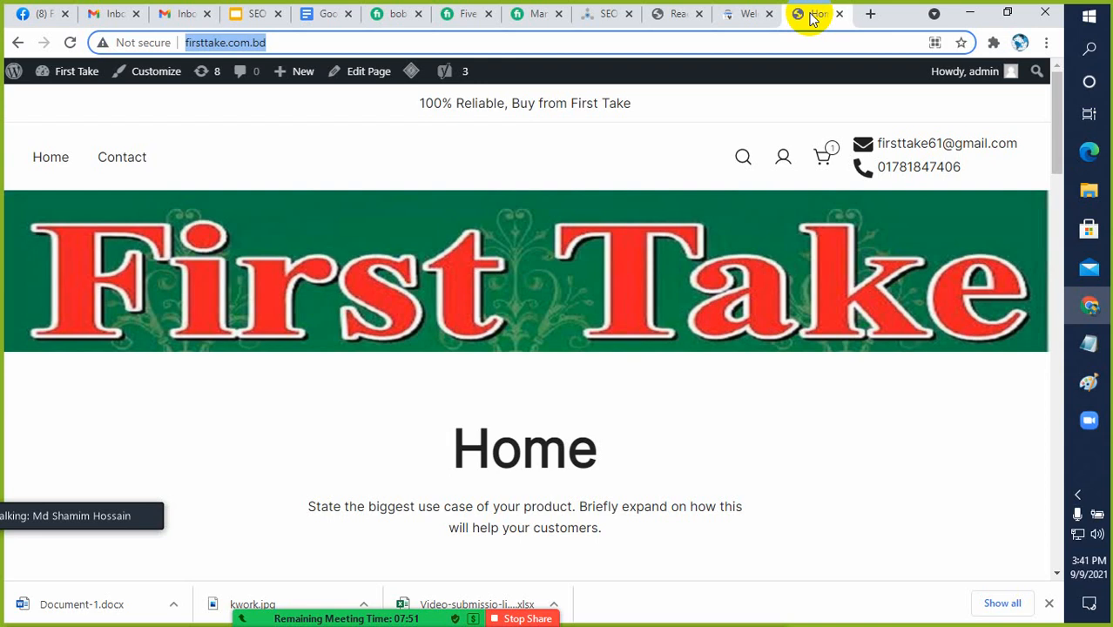
{"action": "left_click", "coordinate": [739, 14]}
{"action": "left_click", "coordinate": [671, 15]}
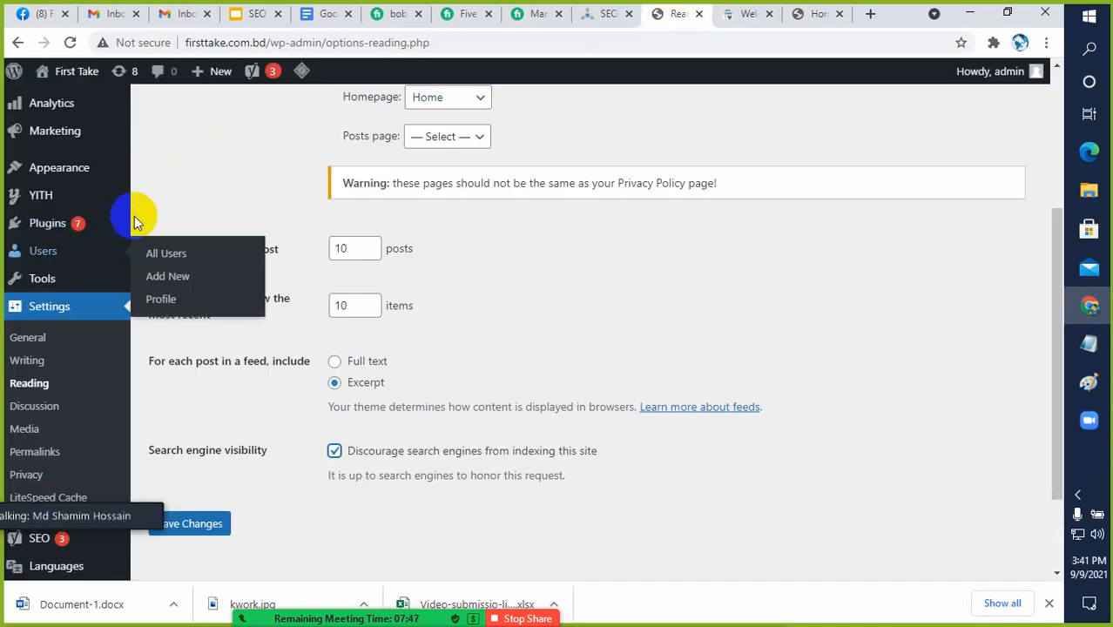
{"action": "scroll", "coordinate": [139, 213], "scroll_direction": "down", "scroll_amount": 3}
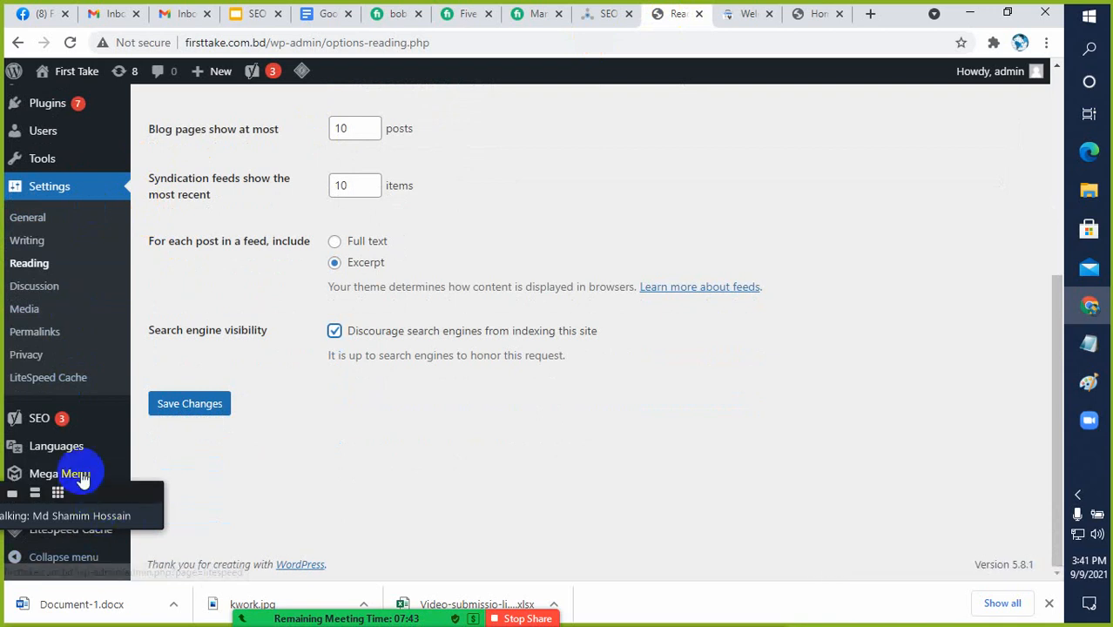
{"action": "scroll", "coordinate": [81, 477], "scroll_direction": "up", "scroll_amount": 4}
{"action": "mouse_move", "coordinate": [51, 231]}
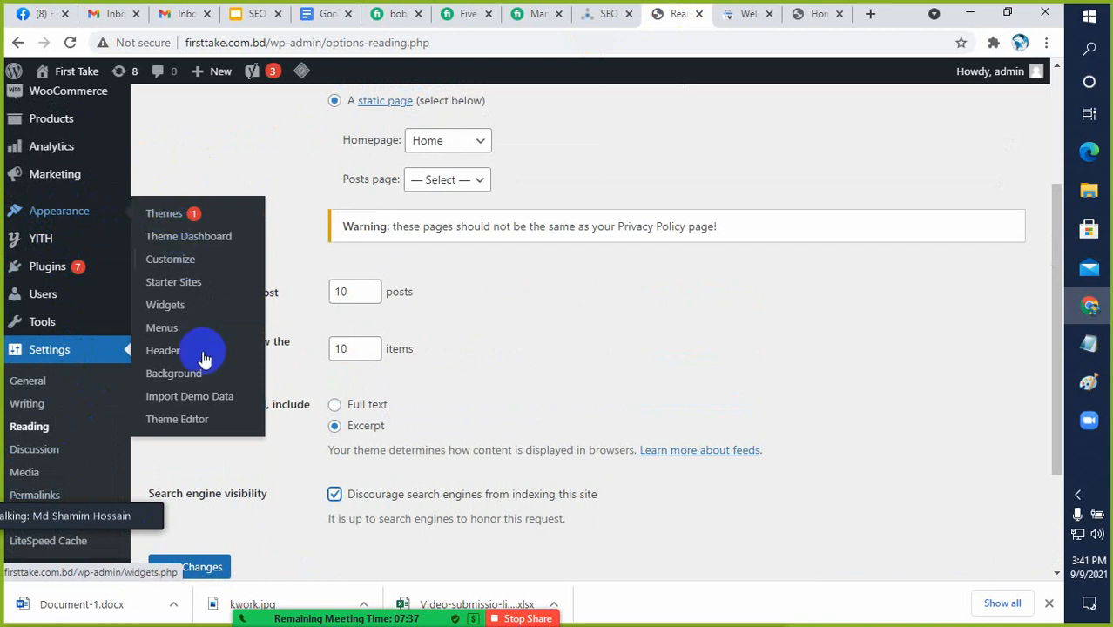
{"action": "left_click", "coordinate": [173, 431]}
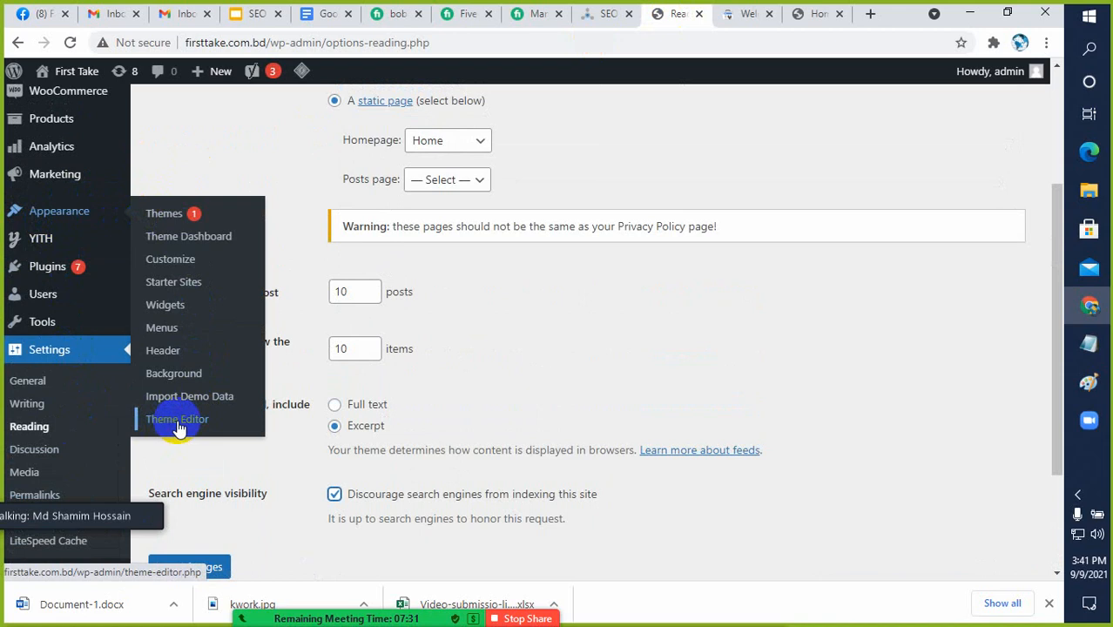
{"action": "left_click", "coordinate": [177, 427]}
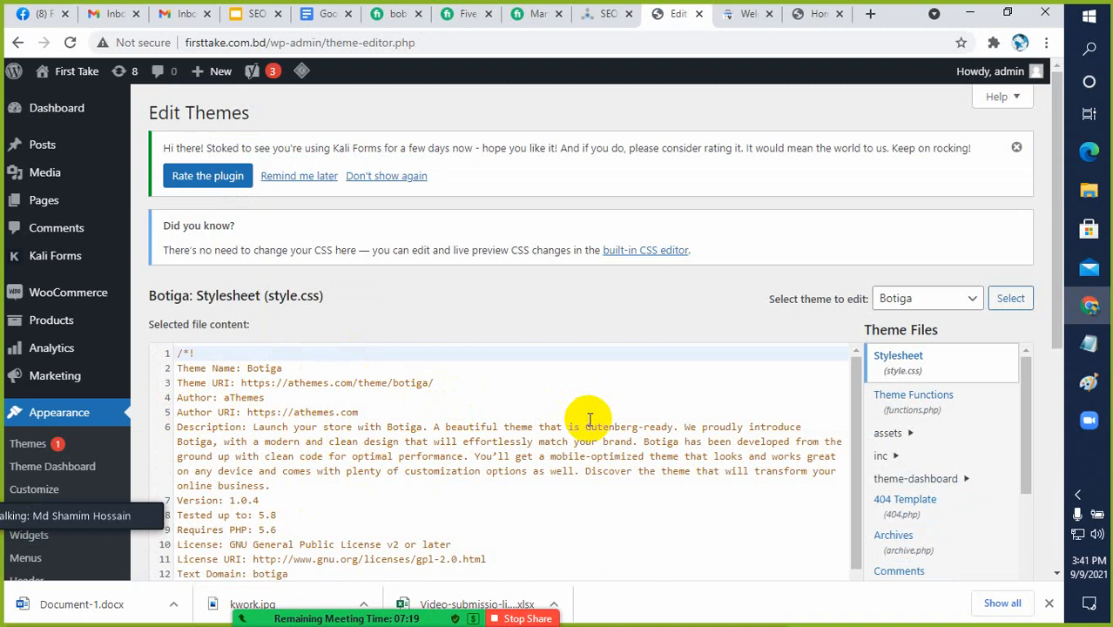
Open the Botiga theme's Theme Header file (header.php) for editing
{"action": "scroll", "coordinate": [592, 413], "scroll_direction": "down", "scroll_amount": 2}
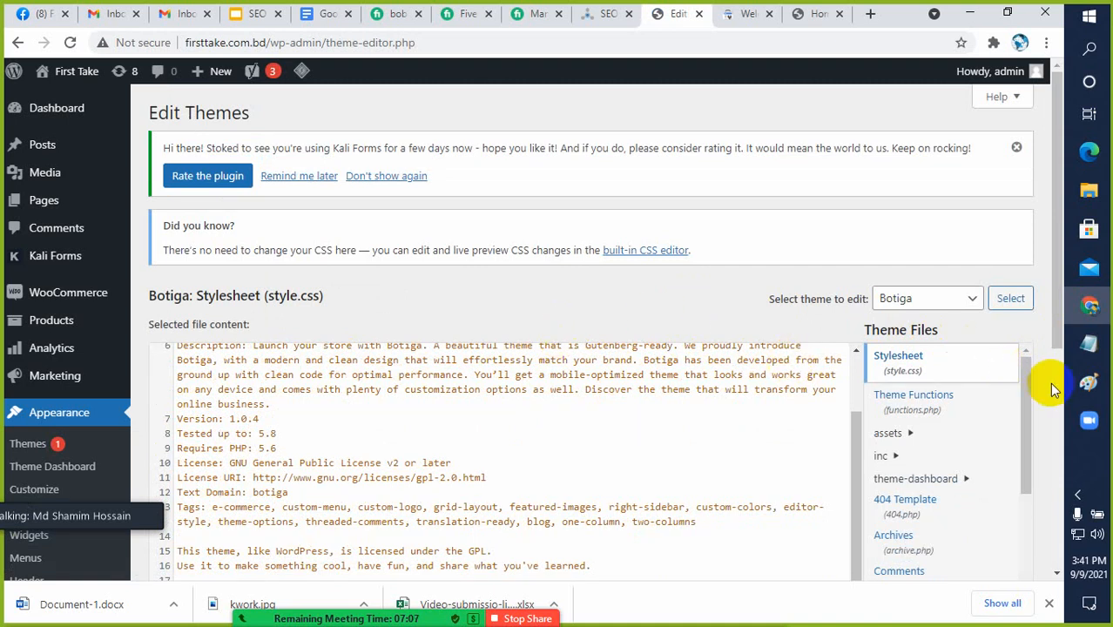
{"action": "scroll", "coordinate": [1049, 382], "scroll_direction": "down", "scroll_amount": 3}
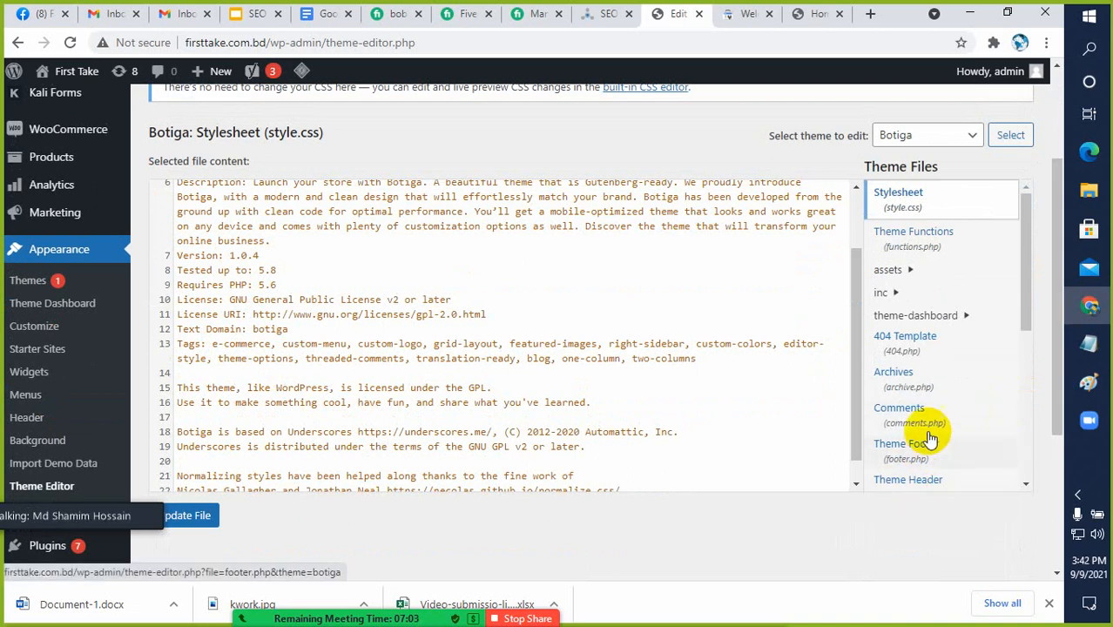
{"action": "scroll", "coordinate": [925, 436], "scroll_direction": "down", "scroll_amount": 1}
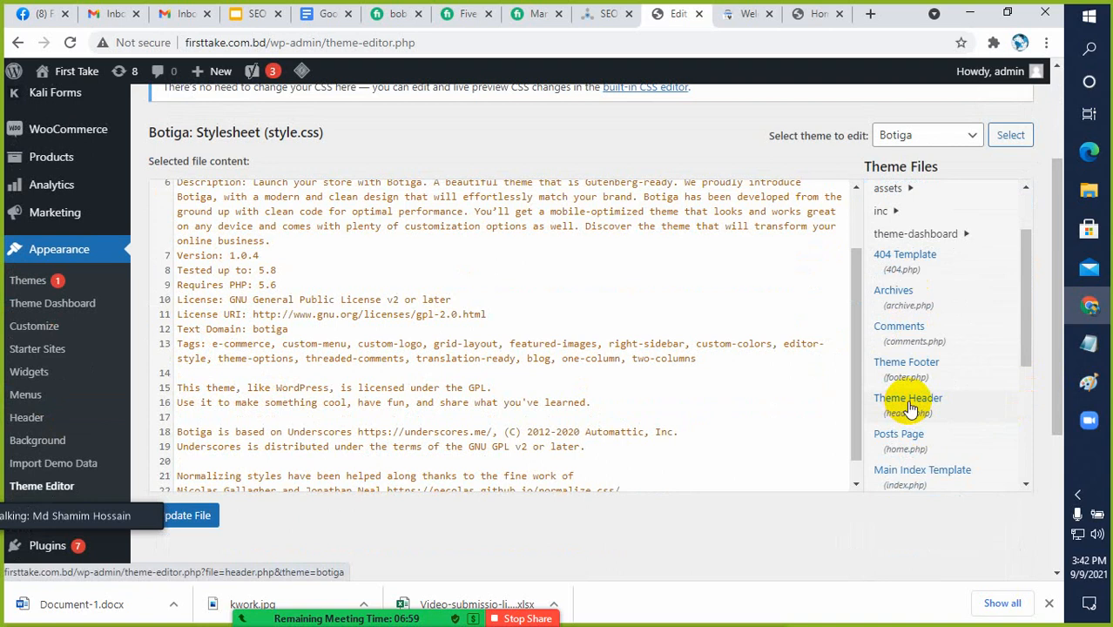
{"action": "left_click", "coordinate": [910, 409]}
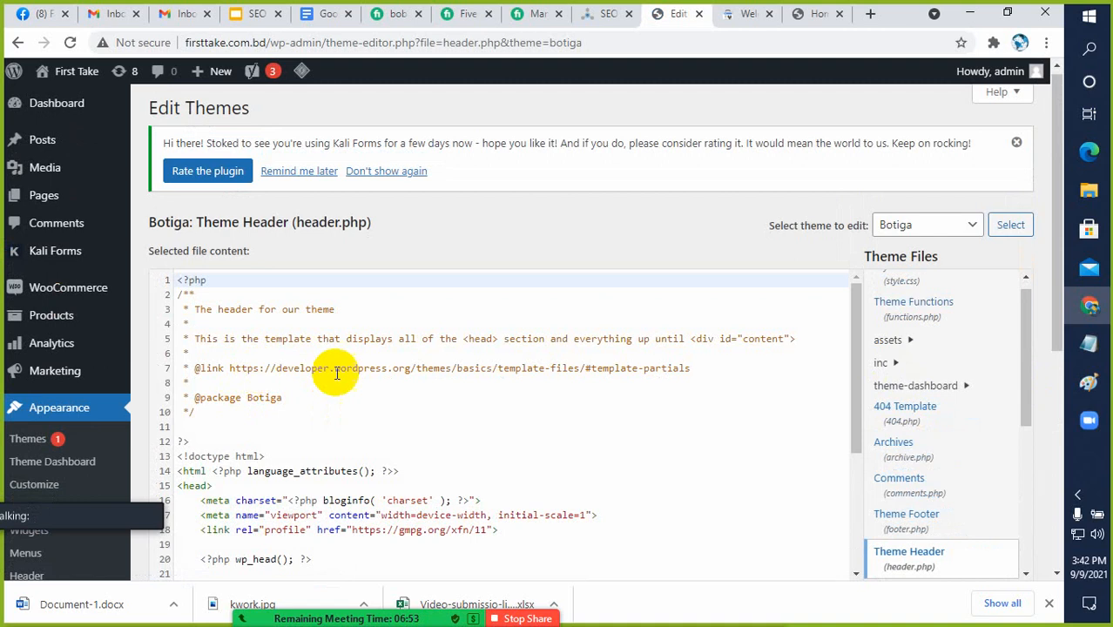
Paste the copied google-site-verification meta tag on a new line below wp_head() inside the head section of header.php
{"action": "scroll", "coordinate": [247, 415], "scroll_direction": "down", "scroll_amount": 1}
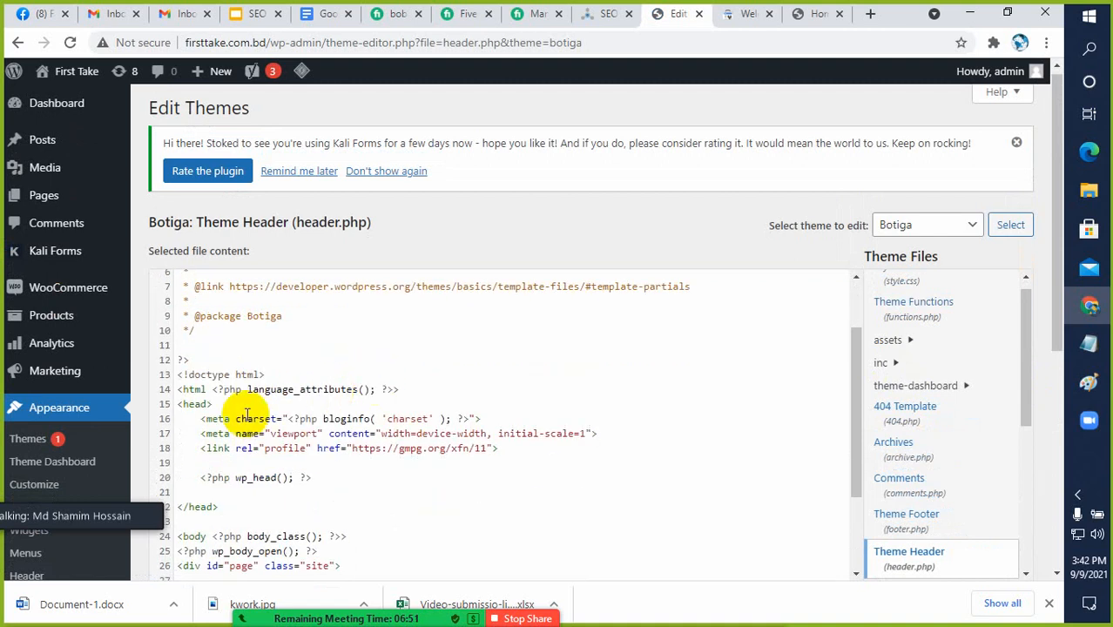
{"action": "left_click", "coordinate": [183, 410]}
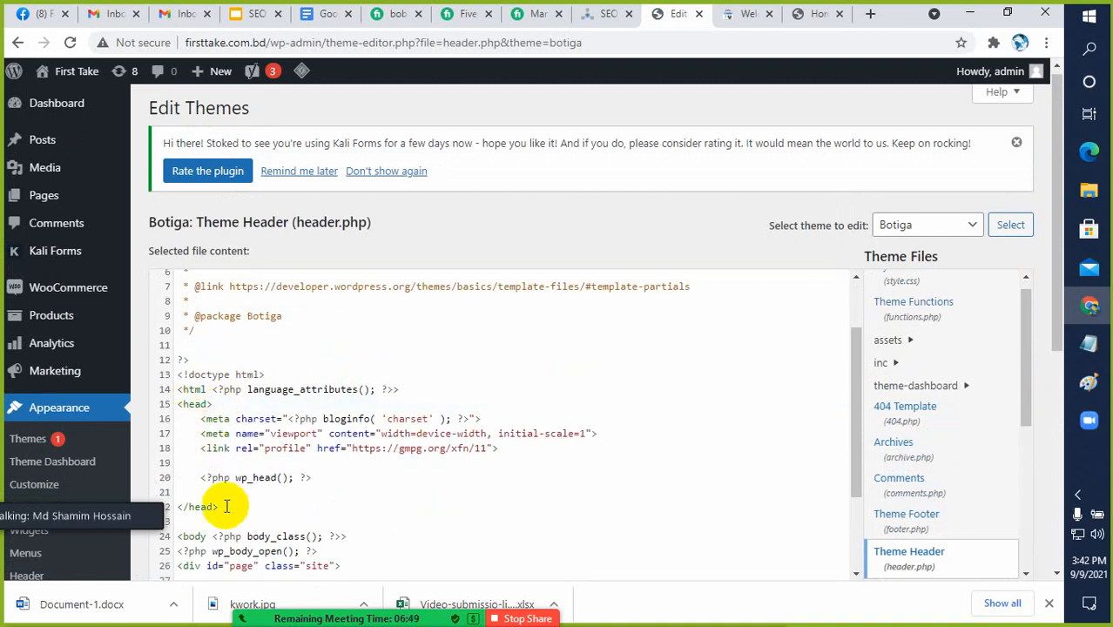
{"action": "left_click_drag", "start_coordinate": [219, 506], "coordinate": [178, 506]}
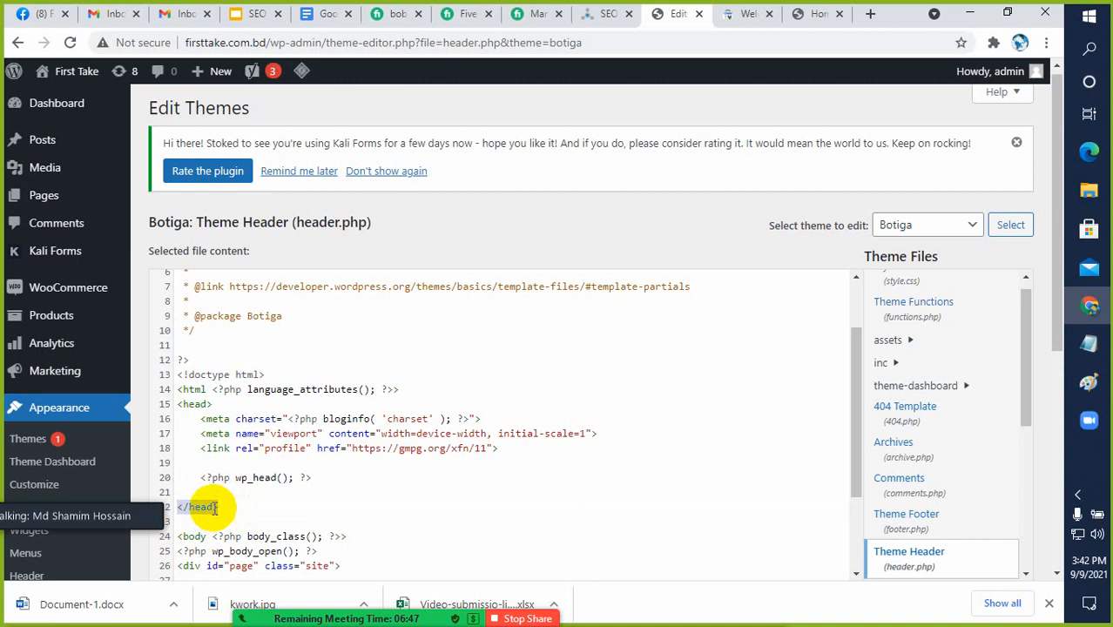
{"action": "left_click", "coordinate": [213, 506]}
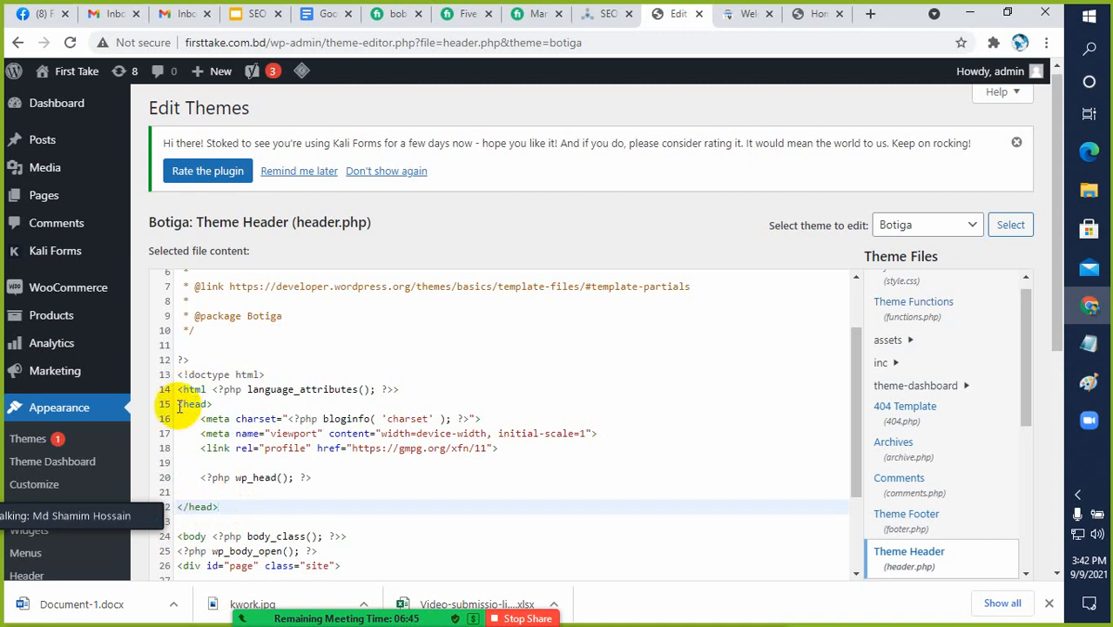
{"action": "left_click_drag", "start_coordinate": [178, 405], "coordinate": [234, 512]}
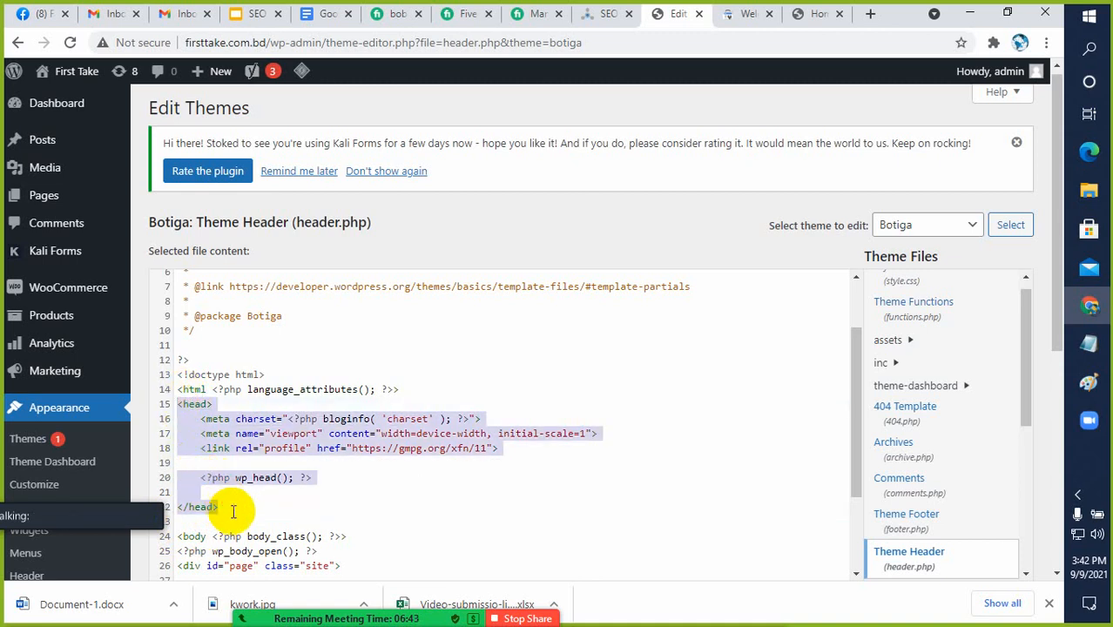
{"action": "left_click", "coordinate": [293, 477]}
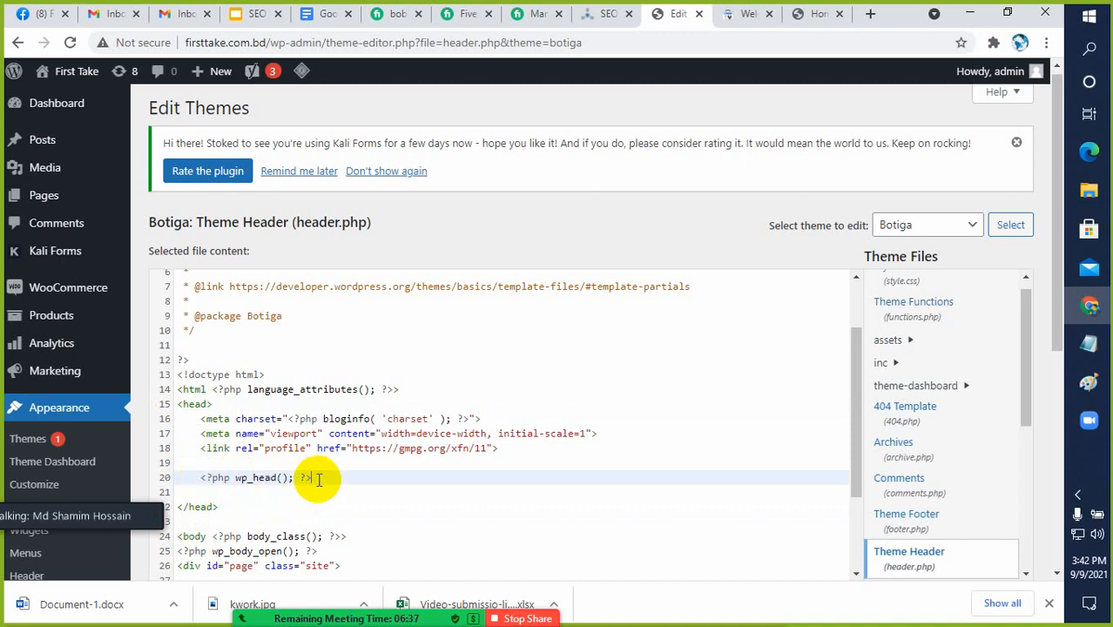
{"action": "key", "text": "Return"}
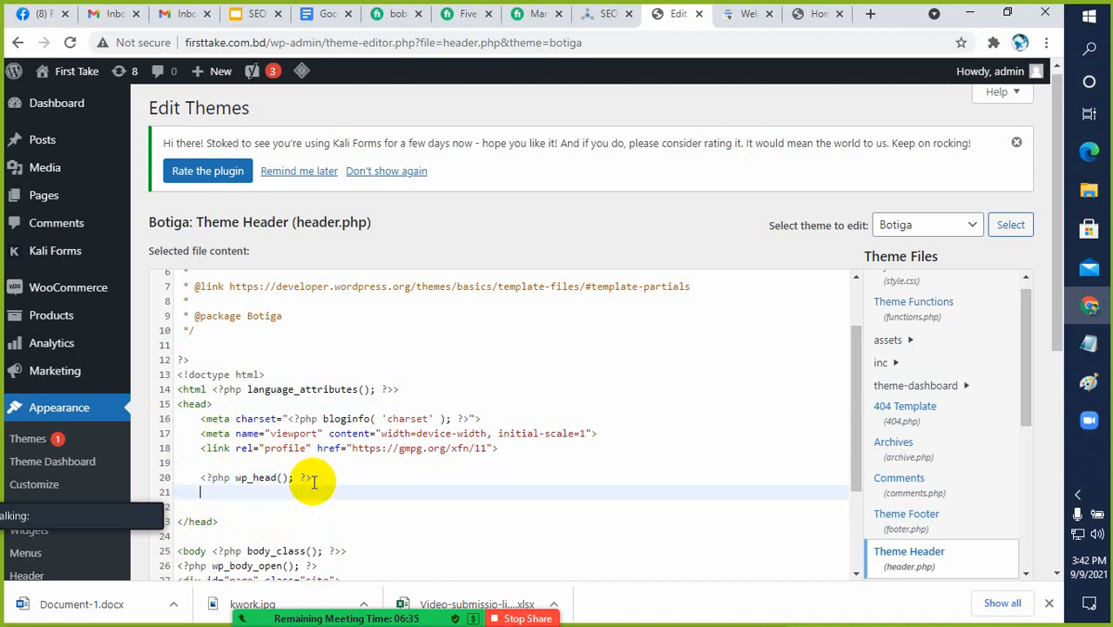
{"action": "type", "text": "<meta name=\"google-site-verification\" content=\"H9wtlg-Tn-YEPvdPWKREu4hQ3dY7b4dUqYcKJWY7UBQ\" />"}
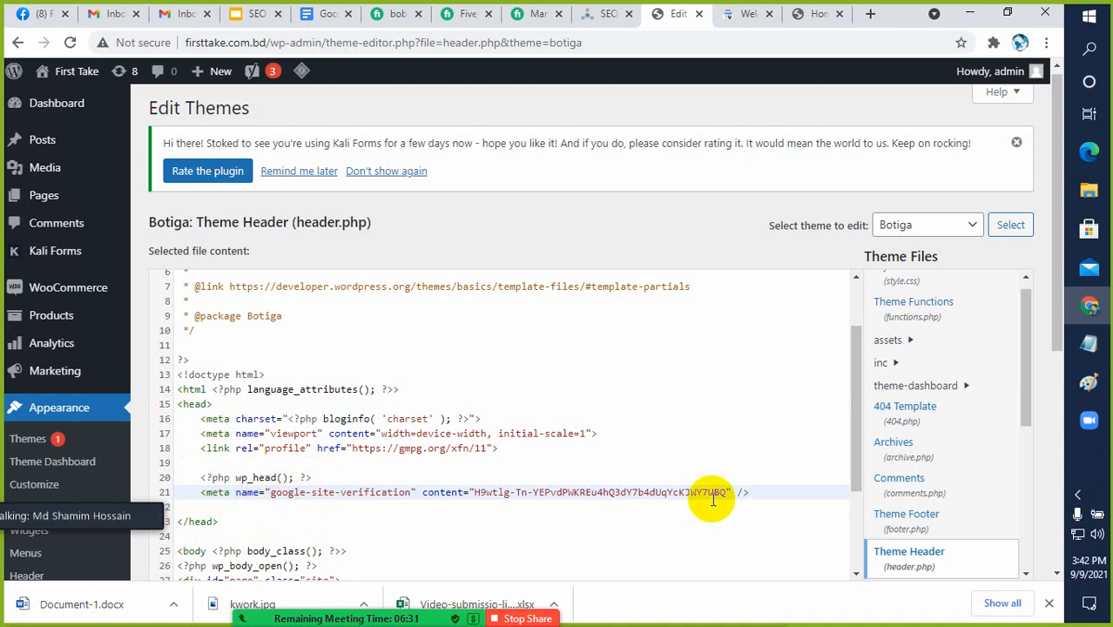
Check the HTML tag instructions in Search Console, and save the edited header.php in the WordPress theme editor
{"action": "left_click", "coordinate": [817, 14]}
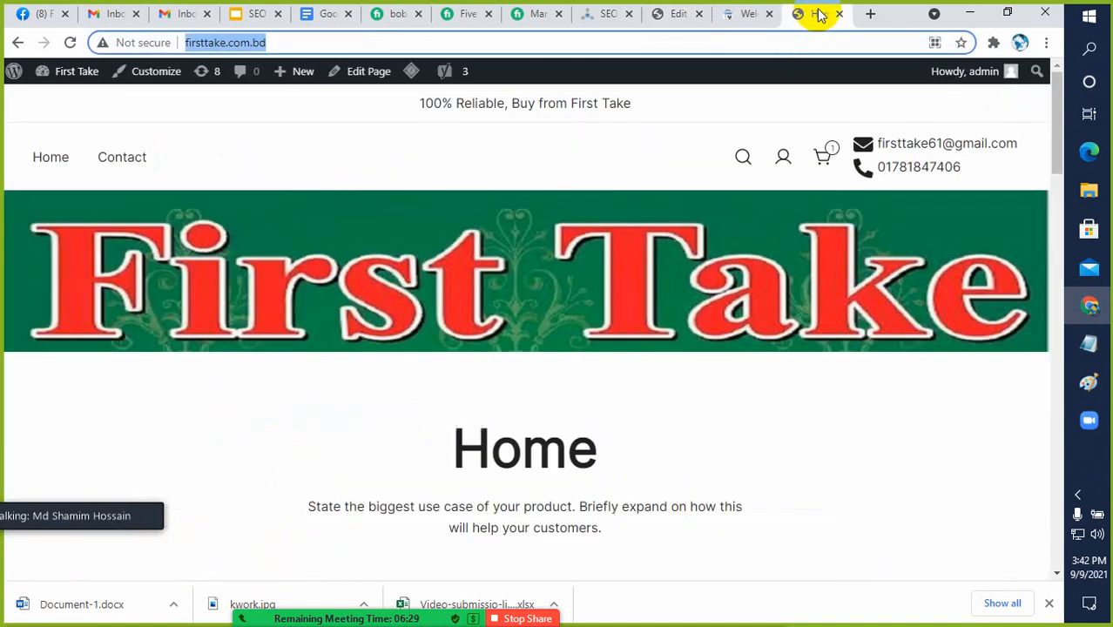
{"action": "left_click", "coordinate": [746, 16]}
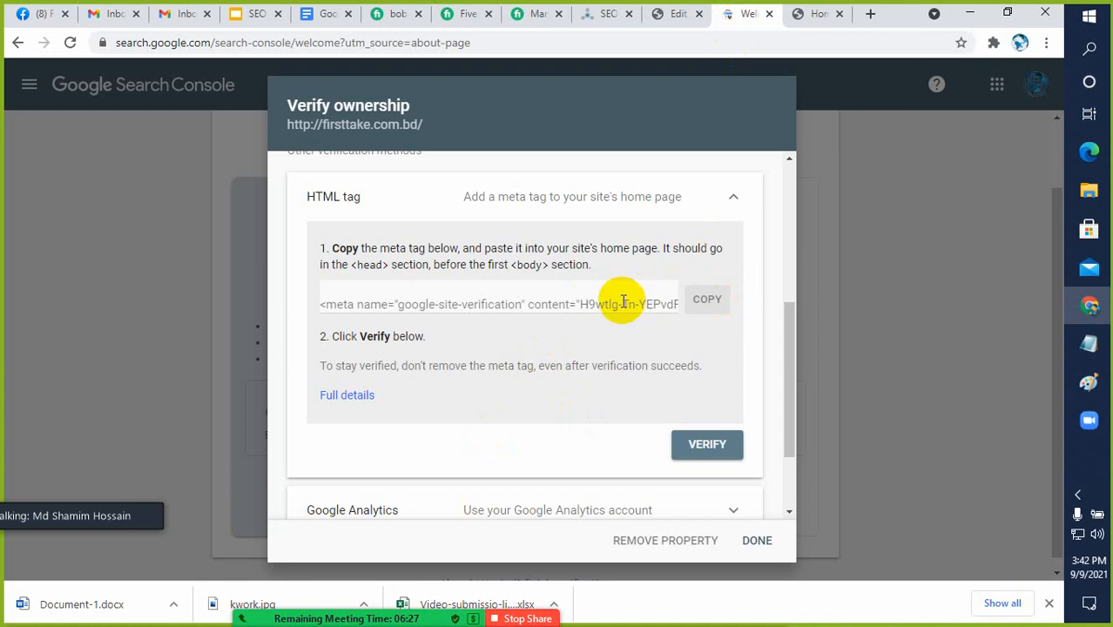
{"action": "left_click", "coordinate": [679, 16]}
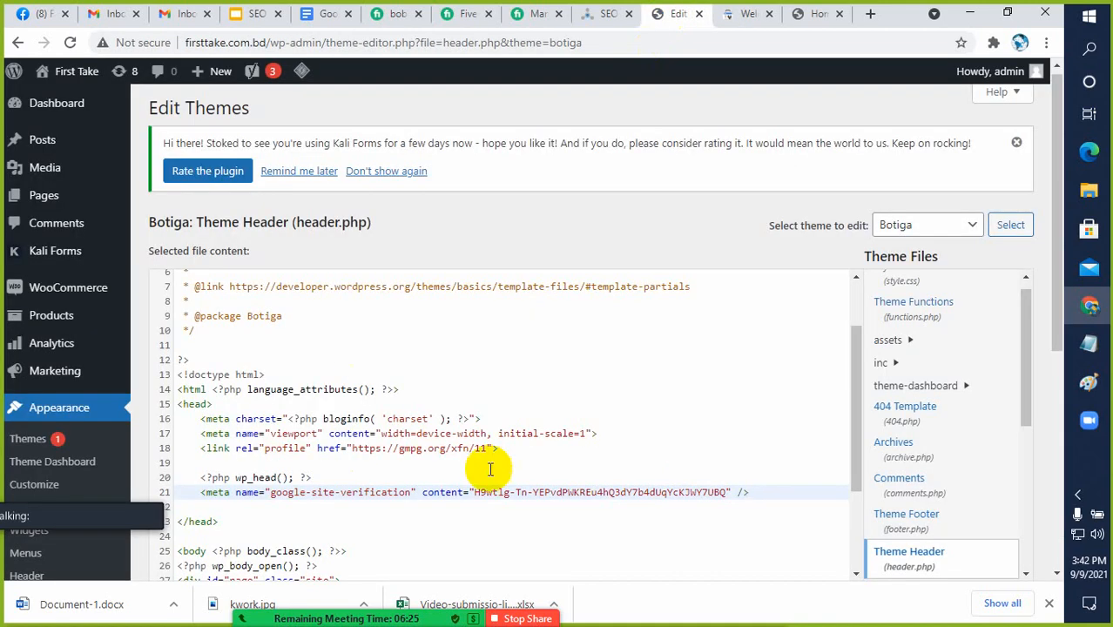
{"action": "scroll", "coordinate": [954, 460], "scroll_direction": "down", "scroll_amount": 3}
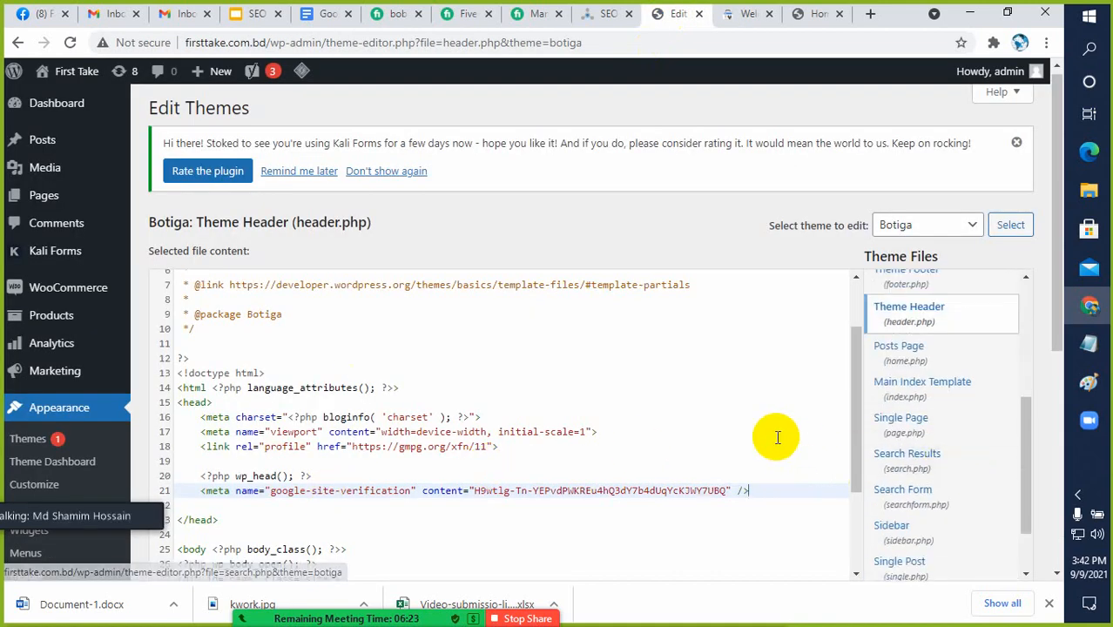
{"action": "scroll", "coordinate": [757, 427], "scroll_direction": "down", "scroll_amount": 5}
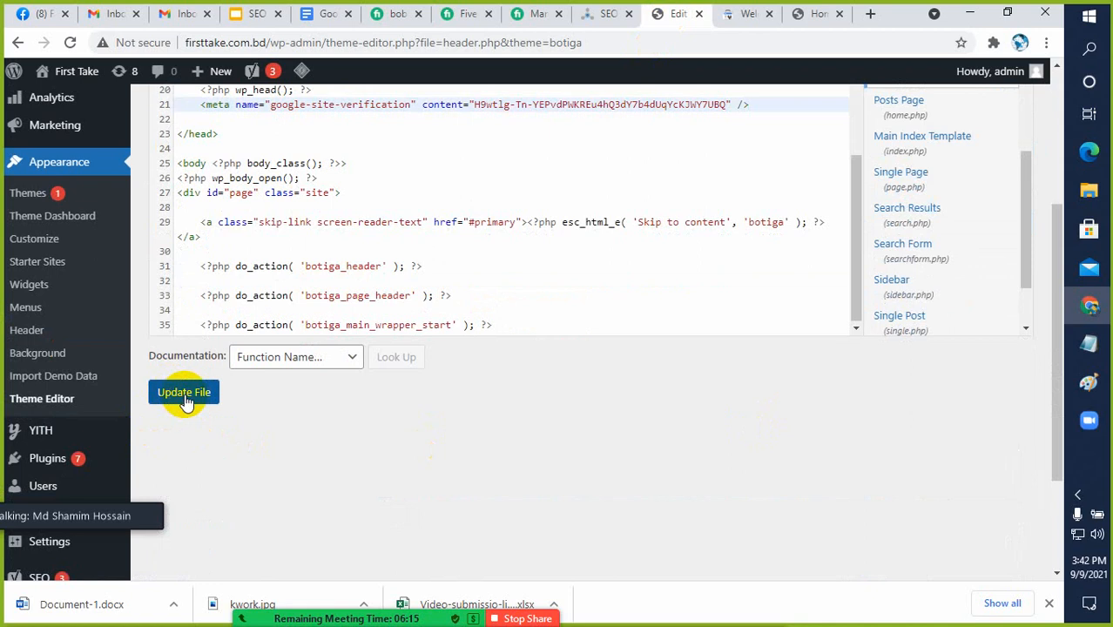
{"action": "left_click", "coordinate": [186, 397]}
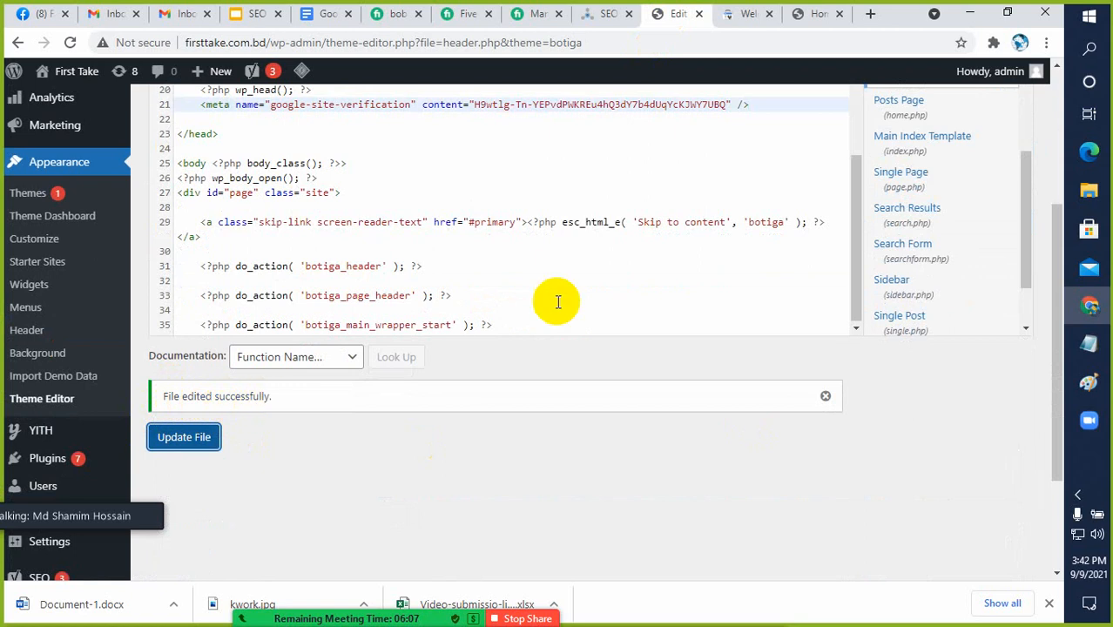
{"action": "left_click", "coordinate": [814, 15]}
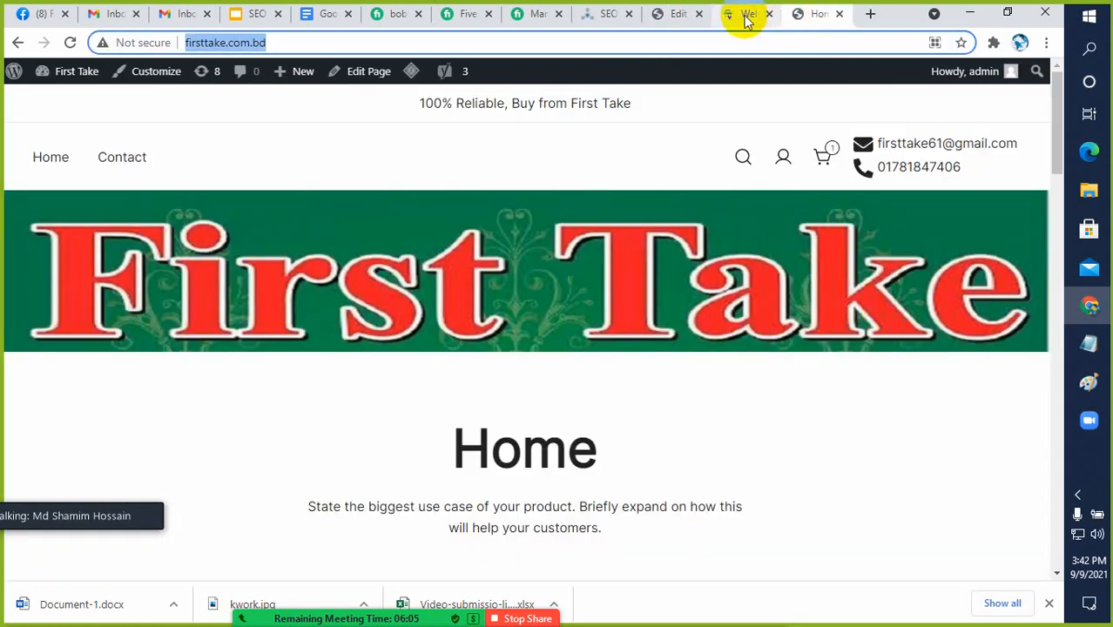
{"action": "left_click", "coordinate": [746, 15]}
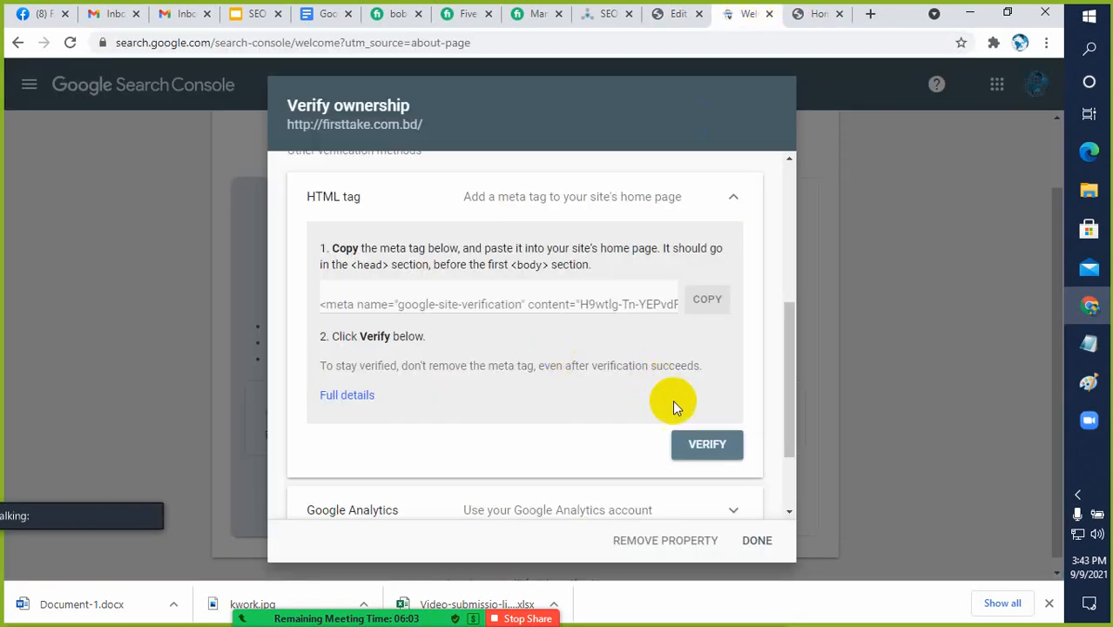
{"action": "left_click", "coordinate": [704, 447]}
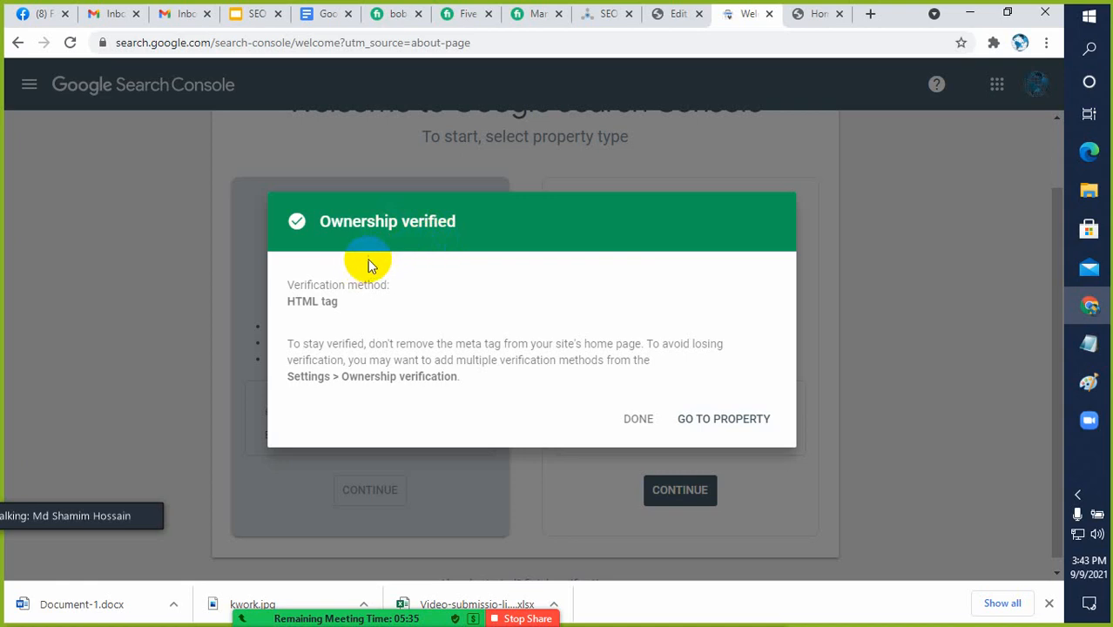
Go to the verified First Take property and dismiss the welcome dialog and the Overview introduction
{"action": "left_click", "coordinate": [717, 421]}
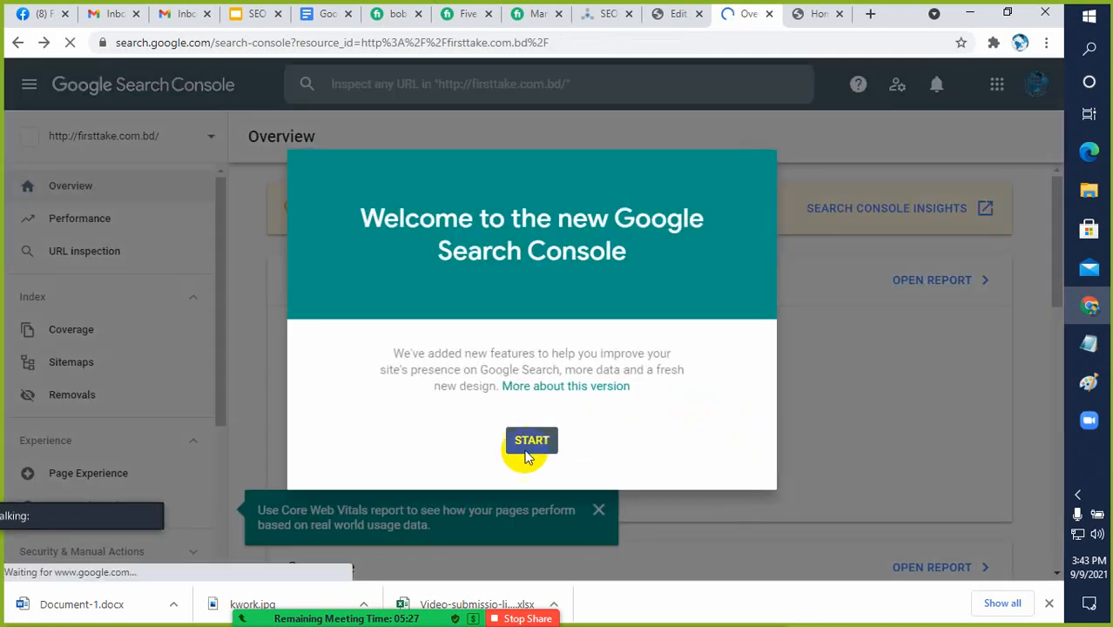
{"action": "left_click", "coordinate": [530, 441]}
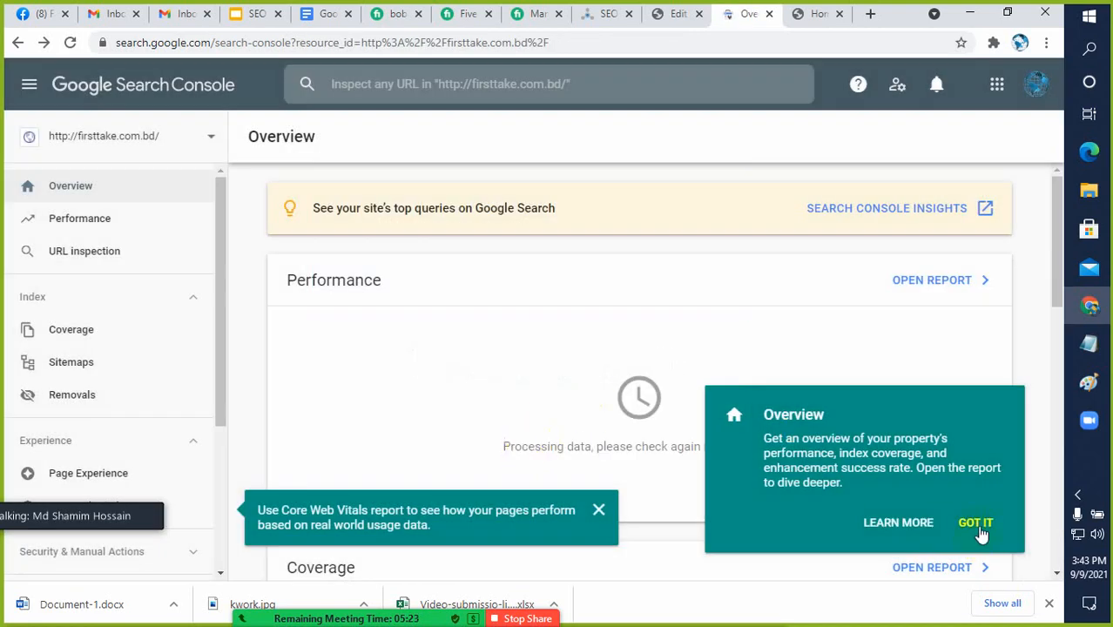
{"action": "left_click", "coordinate": [976, 524]}
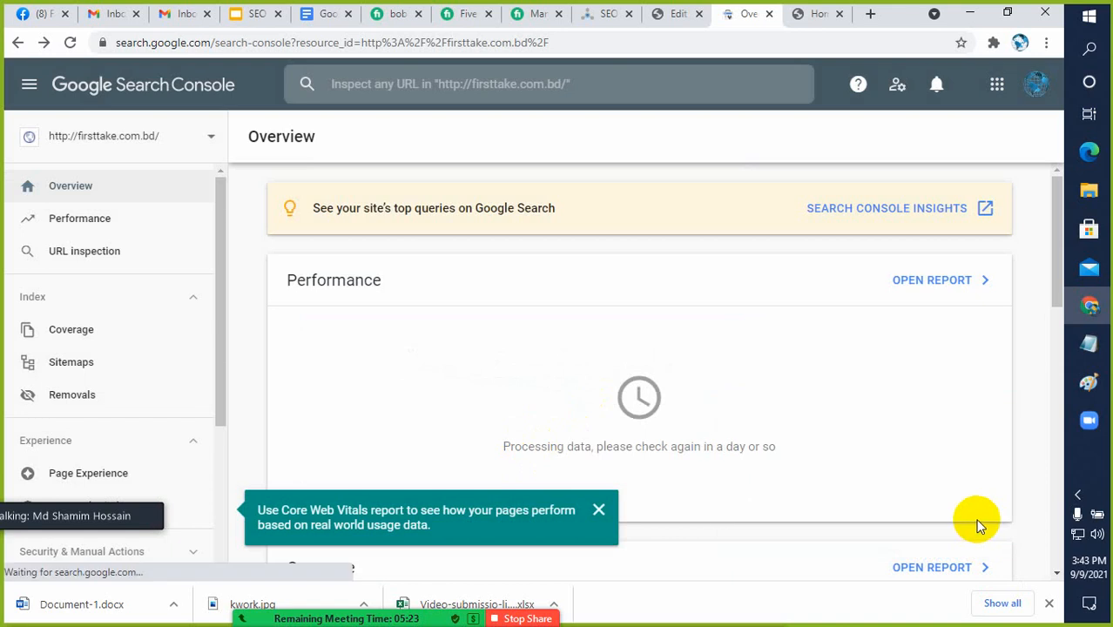
Examine the Search Console Overview reports alongside the WordPress theme editor and the First Take home page
{"action": "scroll", "coordinate": [392, 332], "scroll_direction": "down", "scroll_amount": 3}
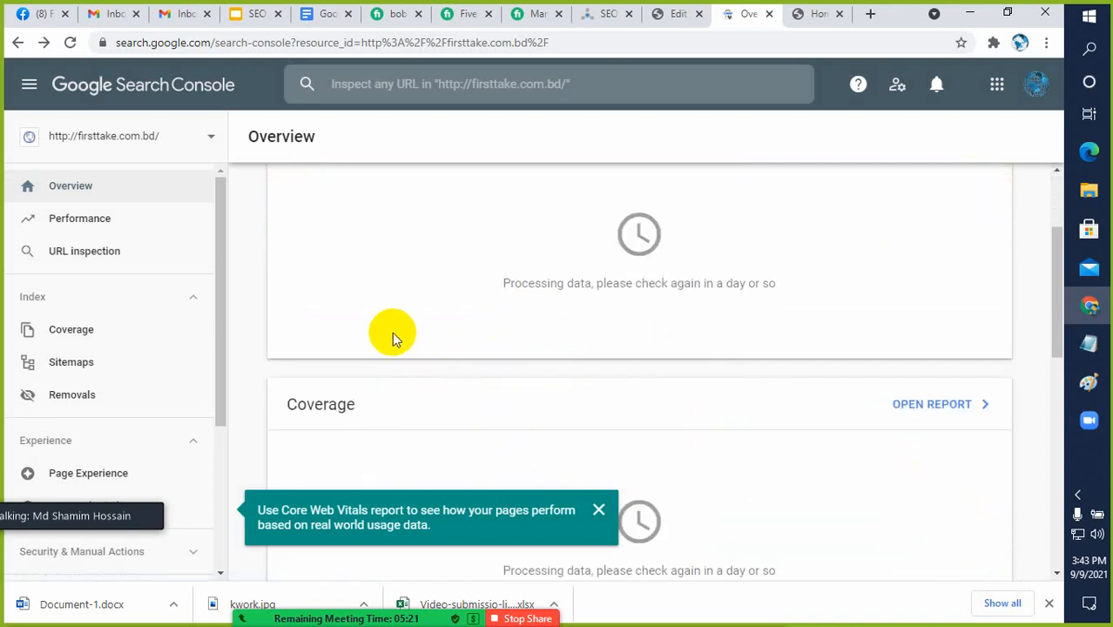
{"action": "scroll", "coordinate": [398, 330], "scroll_direction": "up", "scroll_amount": 3}
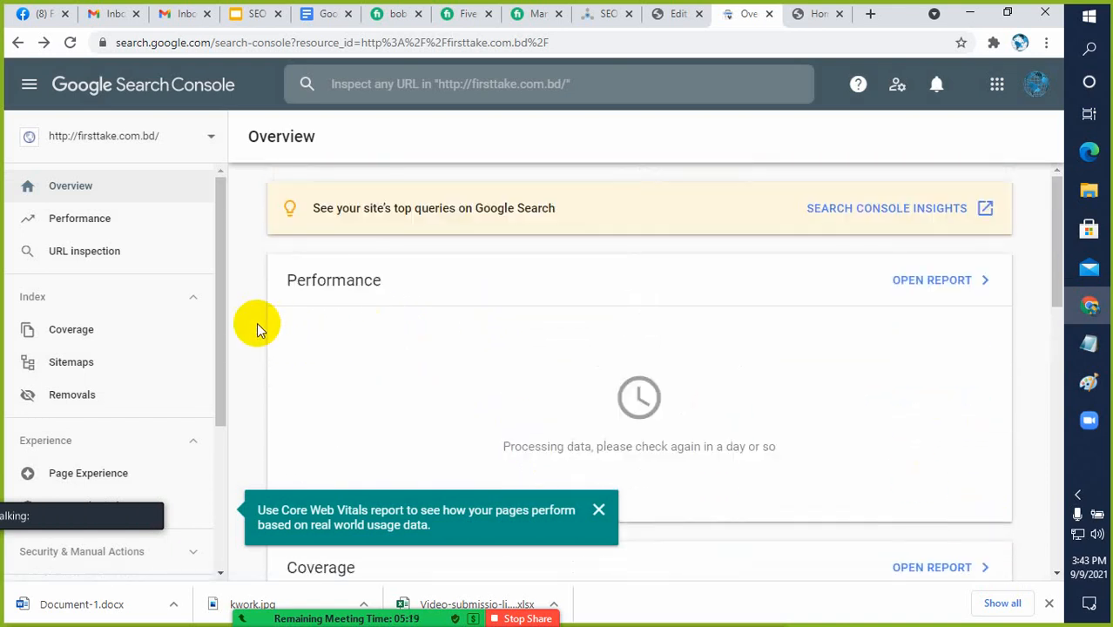
{"action": "scroll", "coordinate": [470, 318], "scroll_direction": "down", "scroll_amount": 2}
{"action": "scroll", "coordinate": [488, 328], "scroll_direction": "up", "scroll_amount": 2}
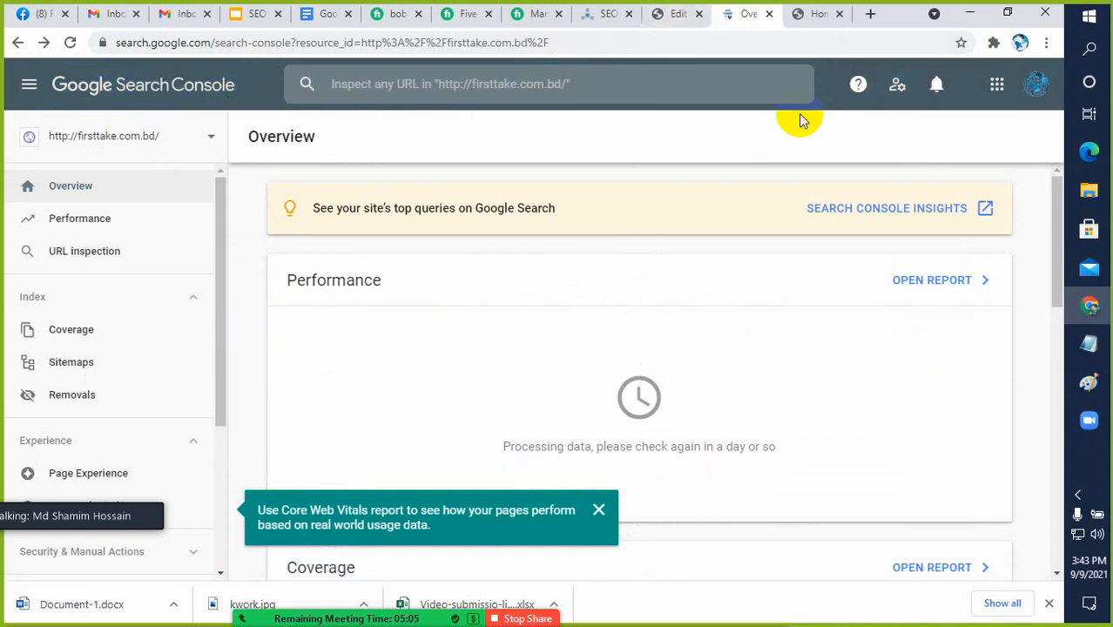
{"action": "left_click", "coordinate": [810, 13]}
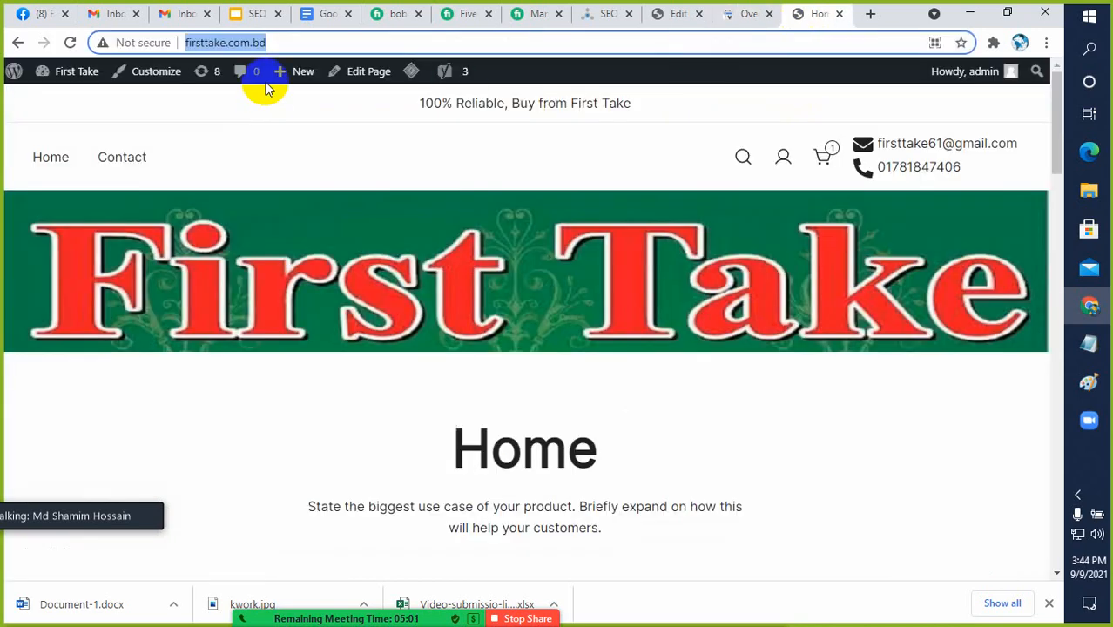
{"action": "left_click", "coordinate": [736, 17]}
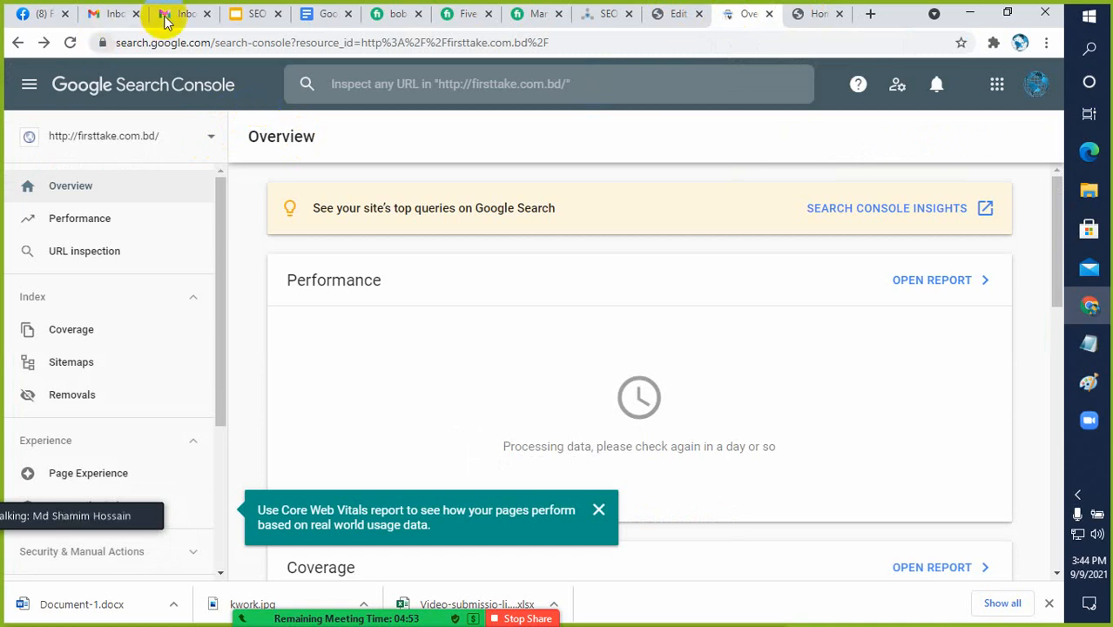
{"action": "left_click", "coordinate": [651, 19]}
{"action": "scroll", "coordinate": [48, 446], "scroll_direction": "down", "scroll_amount": 2}
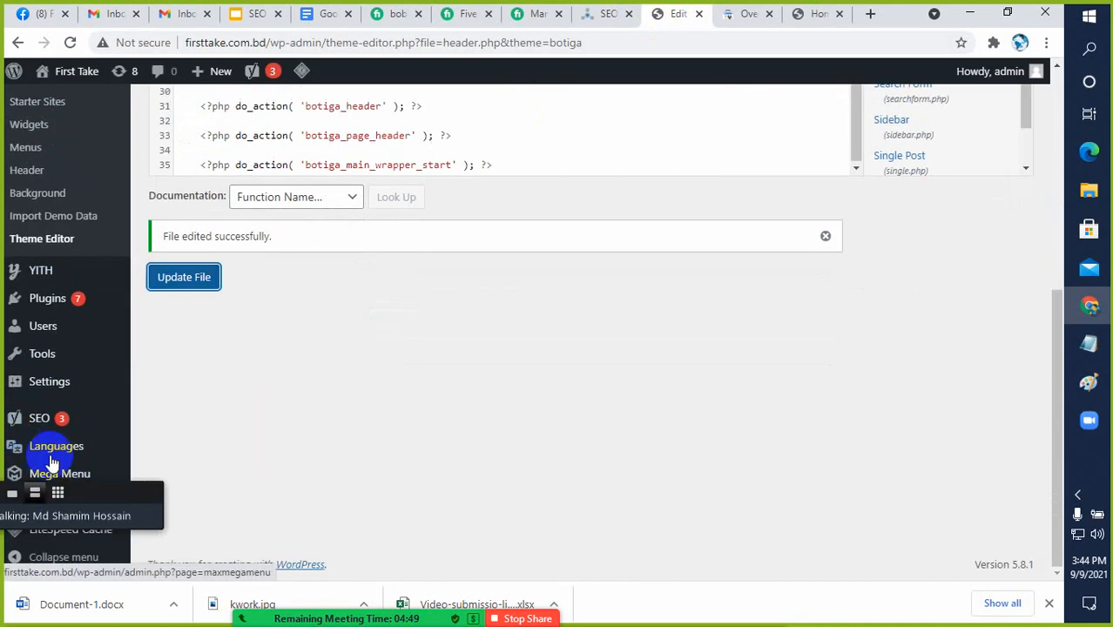
{"action": "mouse_move", "coordinate": [57, 400]}
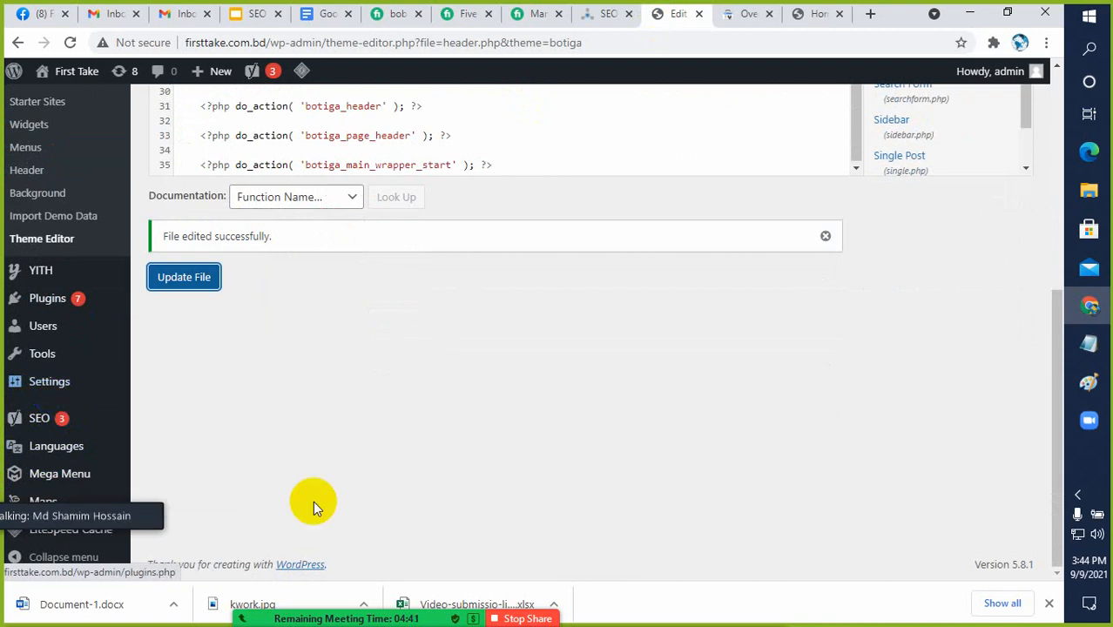
{"action": "scroll", "coordinate": [392, 433], "scroll_direction": "up", "scroll_amount": 1}
{"action": "scroll", "coordinate": [392, 434], "scroll_direction": "up", "scroll_amount": 10}
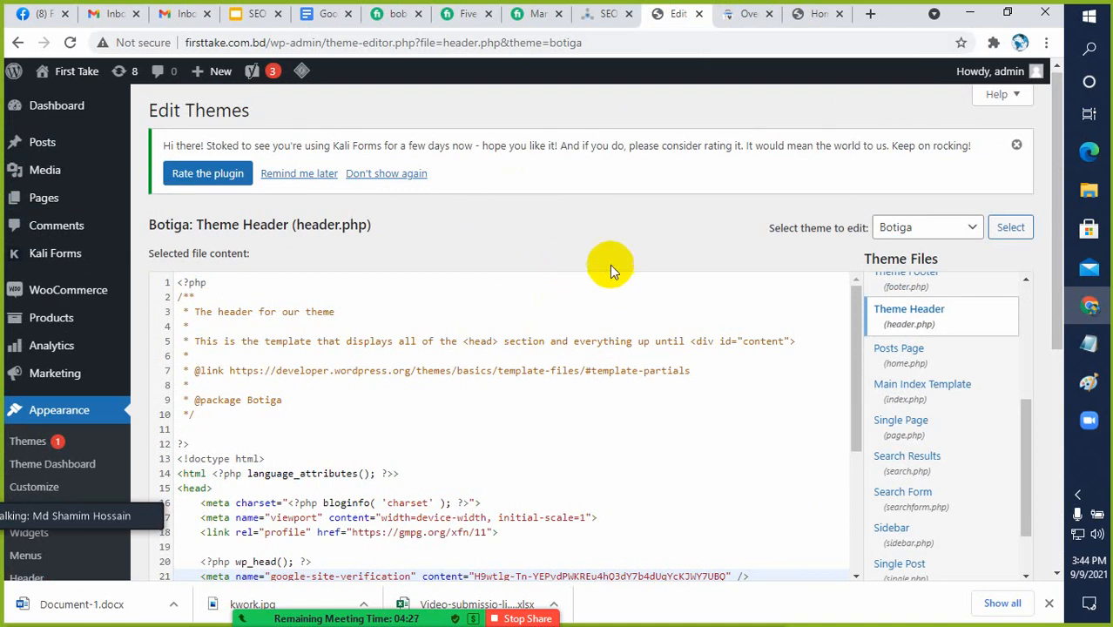
{"action": "left_click", "coordinate": [740, 14]}
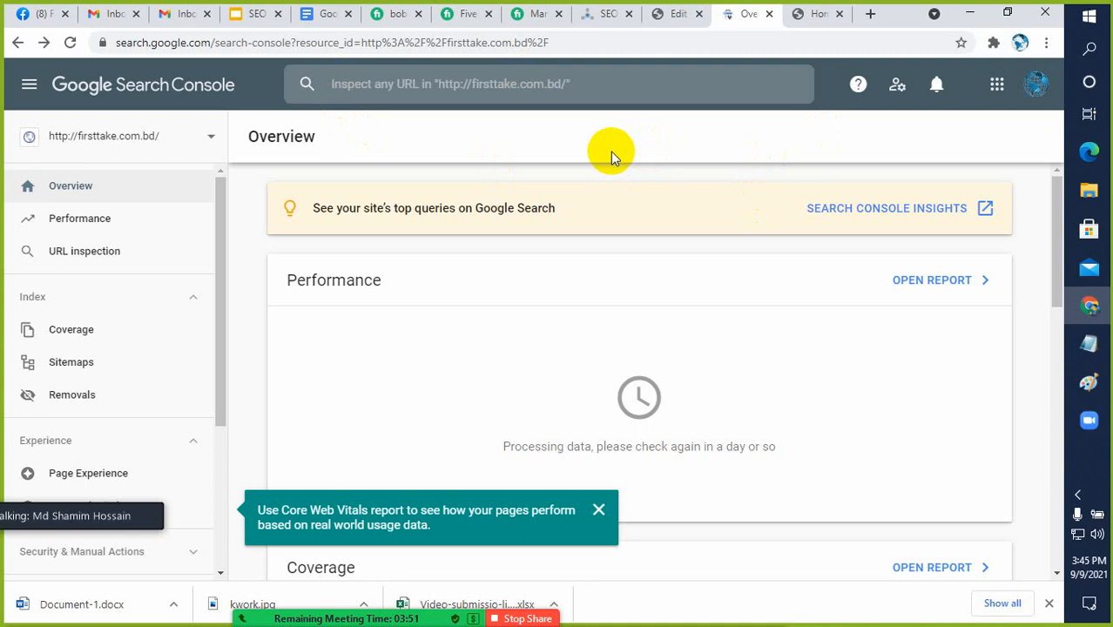
{"action": "left_click", "coordinate": [816, 18]}
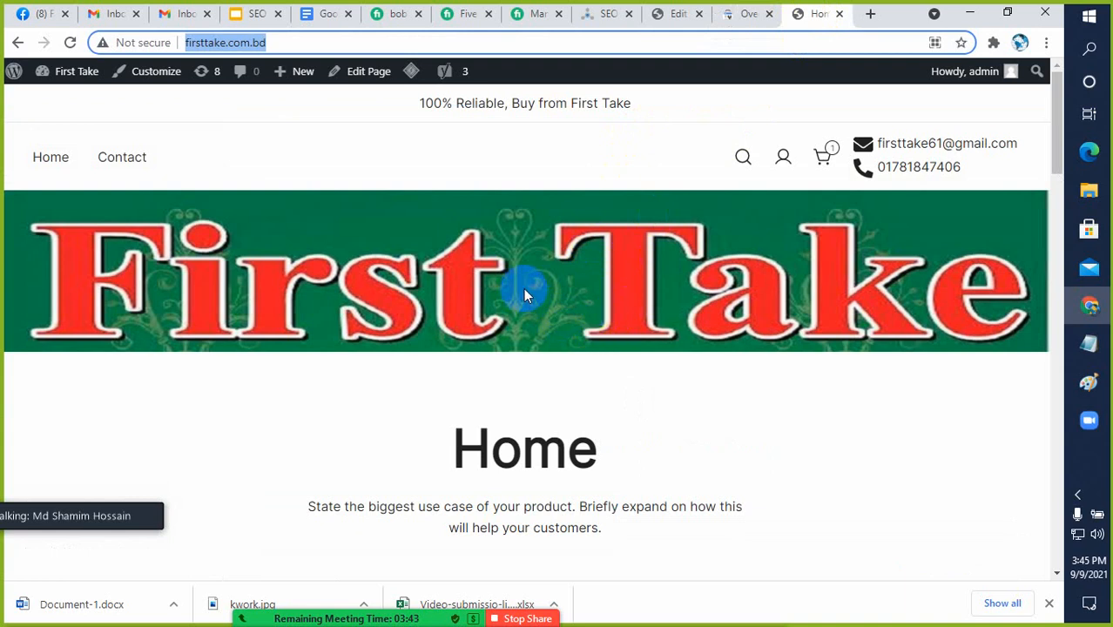
{"action": "left_click", "coordinate": [741, 17]}
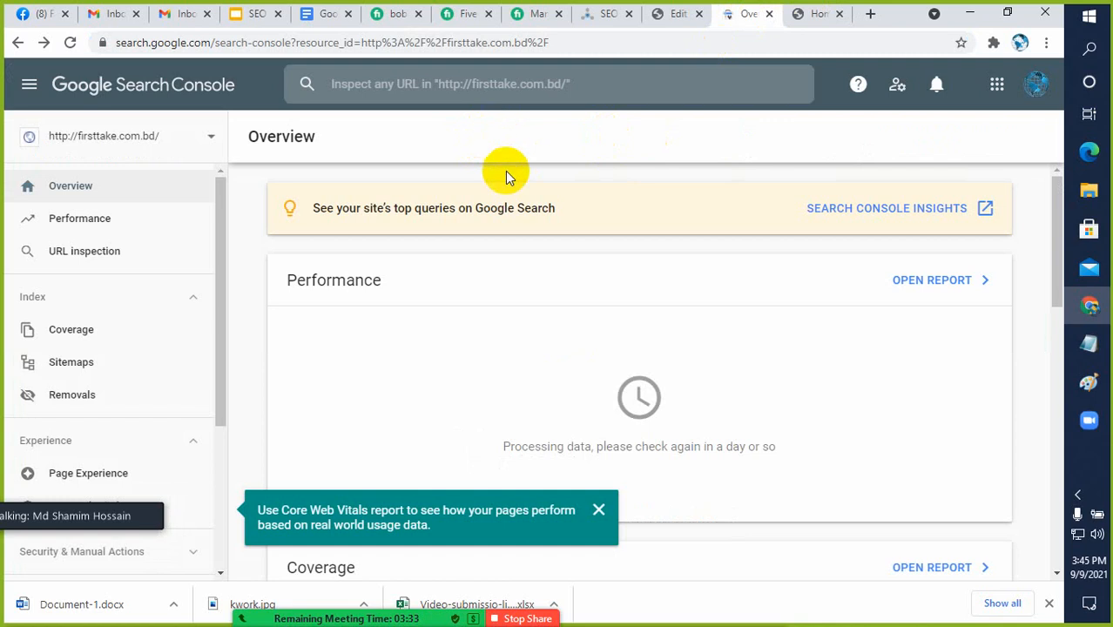
Open the Facial Treatment Essence (Pitera Essence) product page from the First Take home page
{"action": "left_click", "coordinate": [812, 15]}
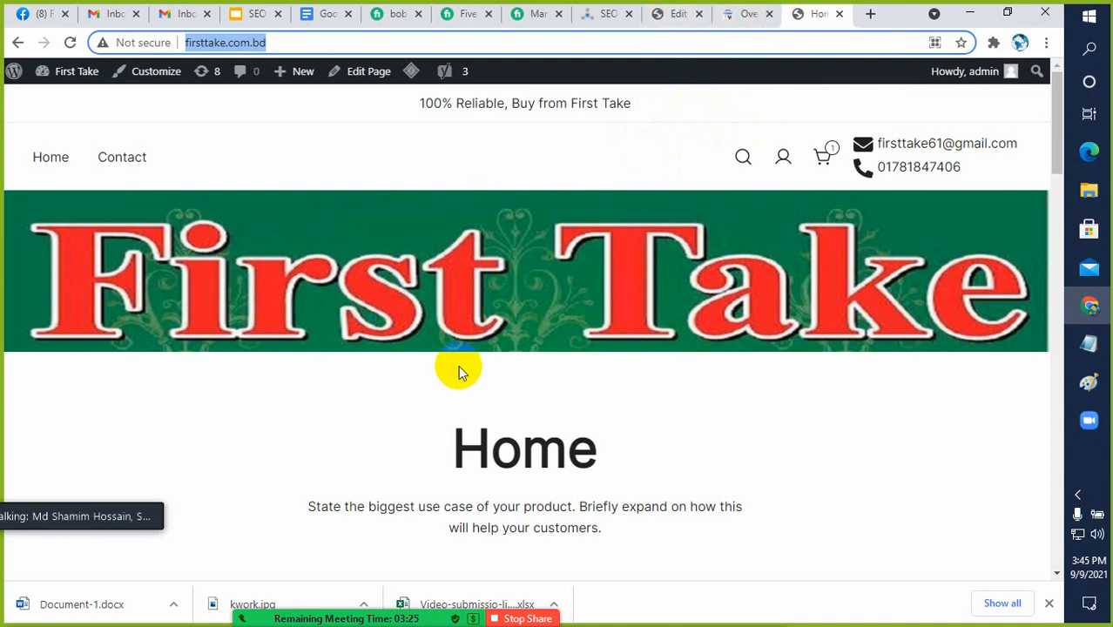
{"action": "scroll", "coordinate": [460, 372], "scroll_direction": "down", "scroll_amount": 7}
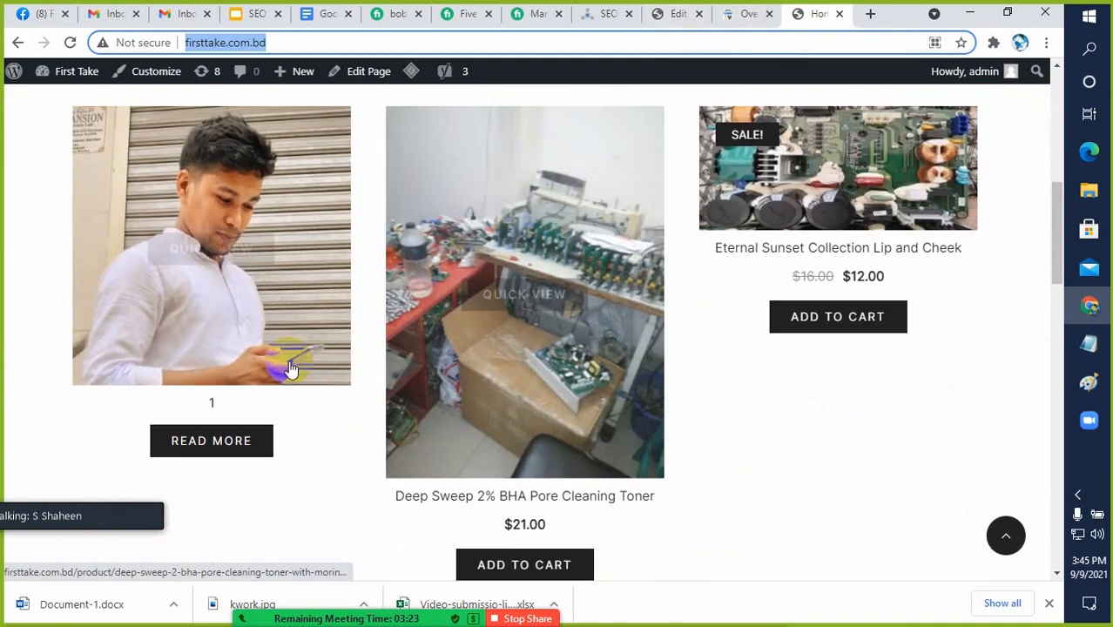
{"action": "scroll", "coordinate": [292, 370], "scroll_direction": "down", "scroll_amount": 10}
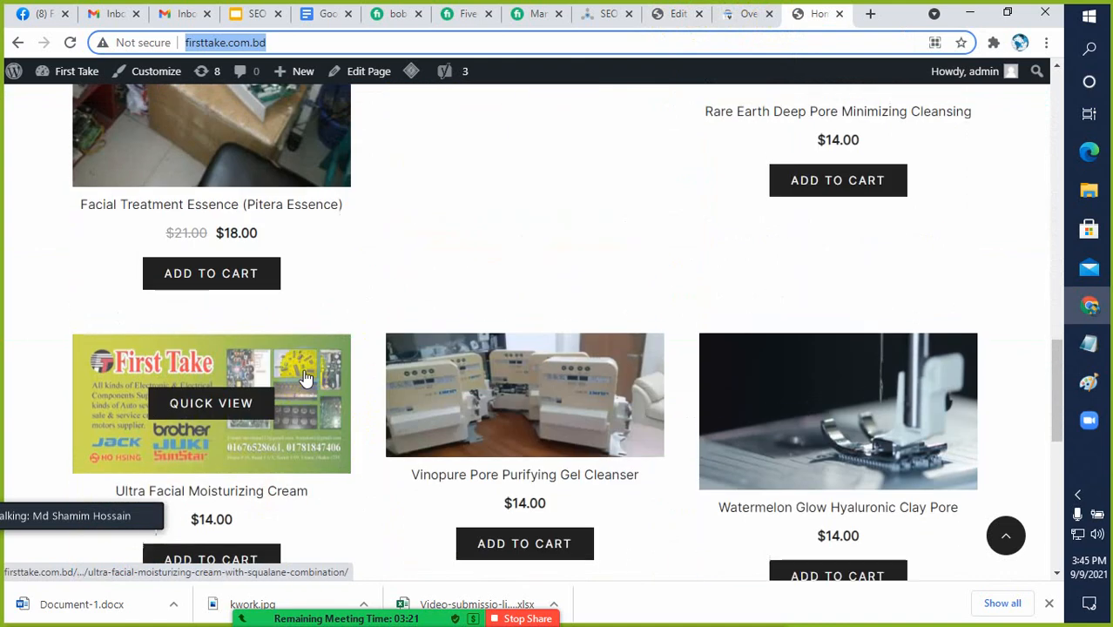
{"action": "scroll", "coordinate": [305, 376], "scroll_direction": "up", "scroll_amount": 3}
{"action": "left_click", "coordinate": [224, 368]}
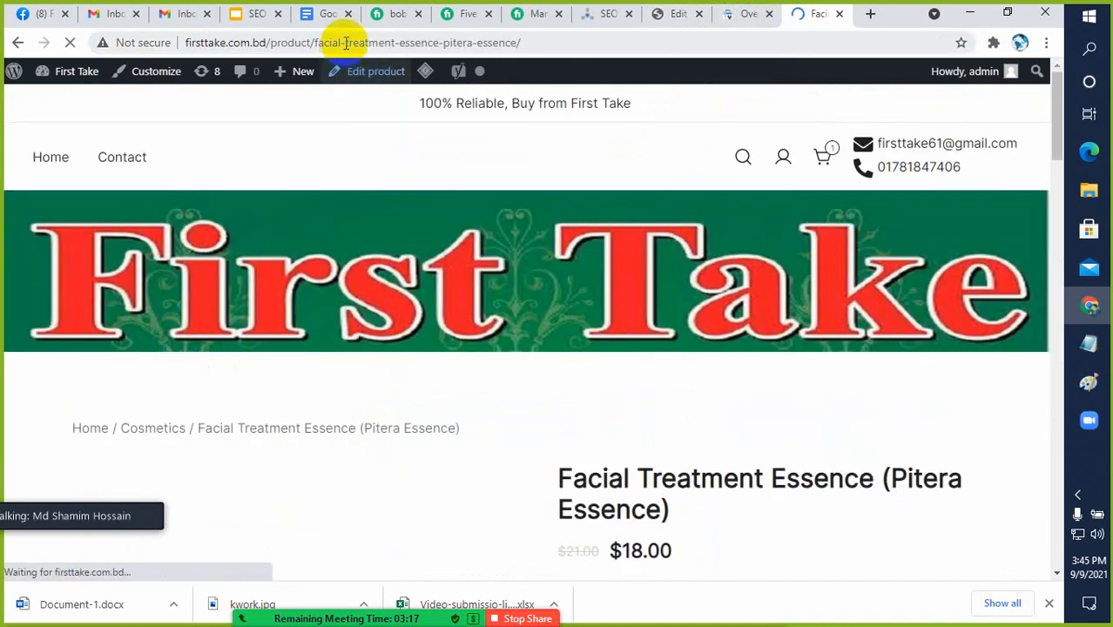
Look over the Facial Treatment Essence (Pitera Essence) product page and copy its full web address
{"action": "left_click", "coordinate": [545, 42]}
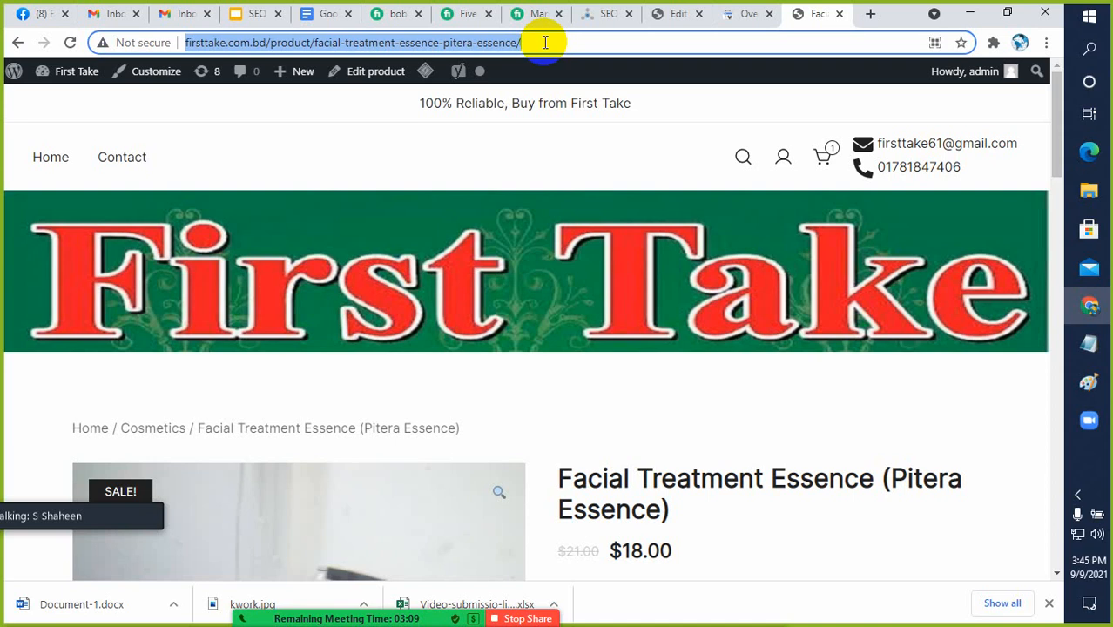
{"action": "scroll", "coordinate": [522, 365], "scroll_direction": "down", "scroll_amount": 3}
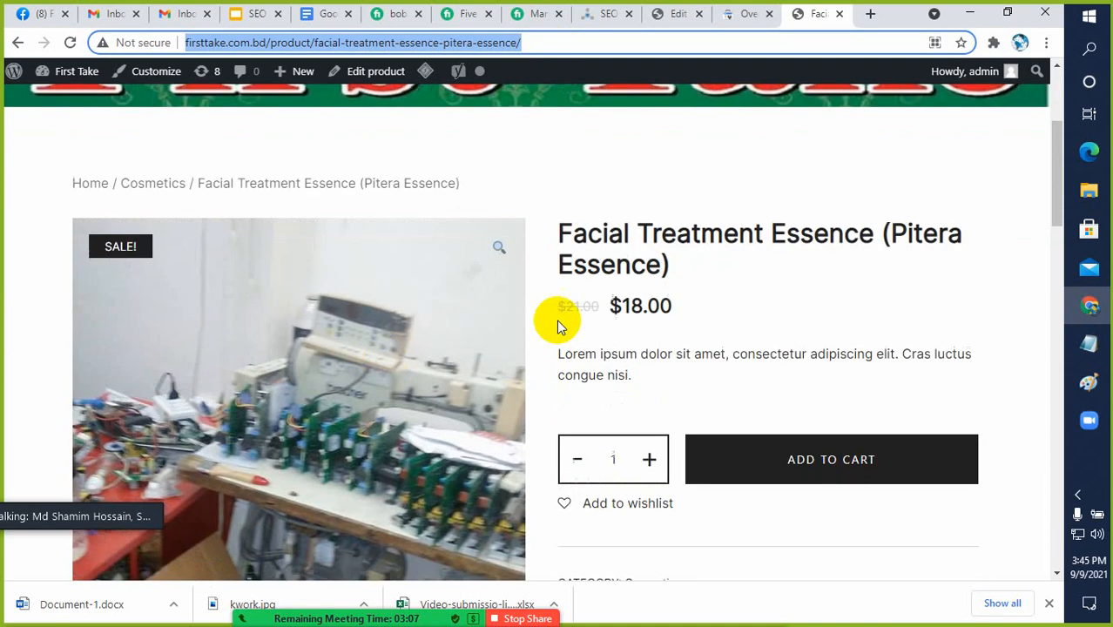
{"action": "scroll", "coordinate": [541, 362], "scroll_direction": "up", "scroll_amount": 2}
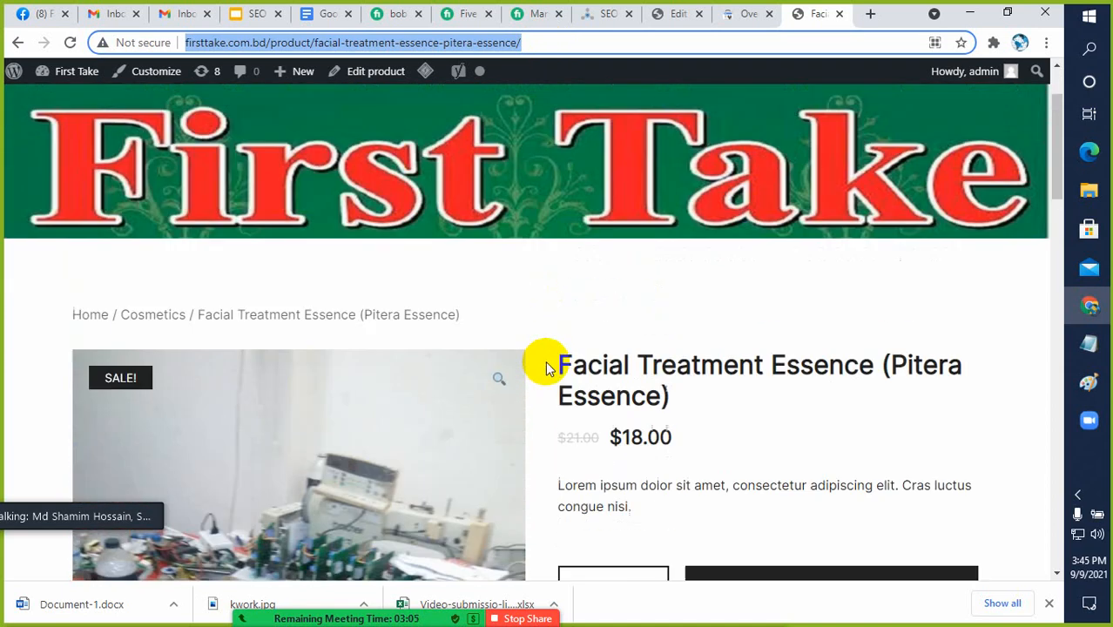
{"action": "scroll", "coordinate": [545, 361], "scroll_direction": "up", "scroll_amount": 1}
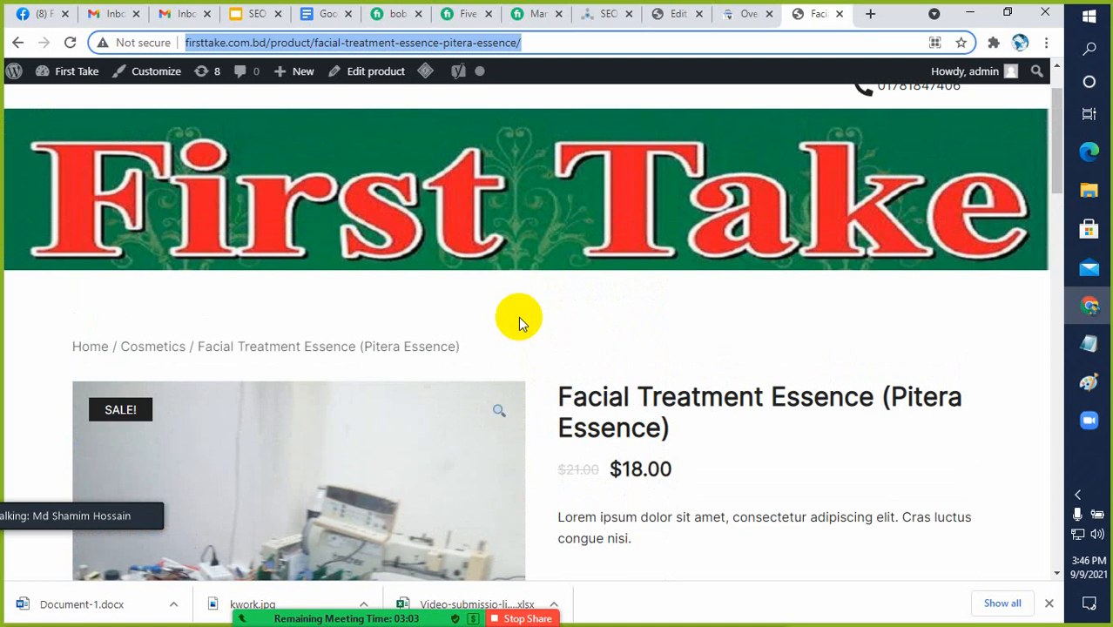
{"action": "left_click", "coordinate": [553, 45]}
{"action": "key", "text": "ctrl+a"}
{"action": "key", "text": "ctrl+c"}
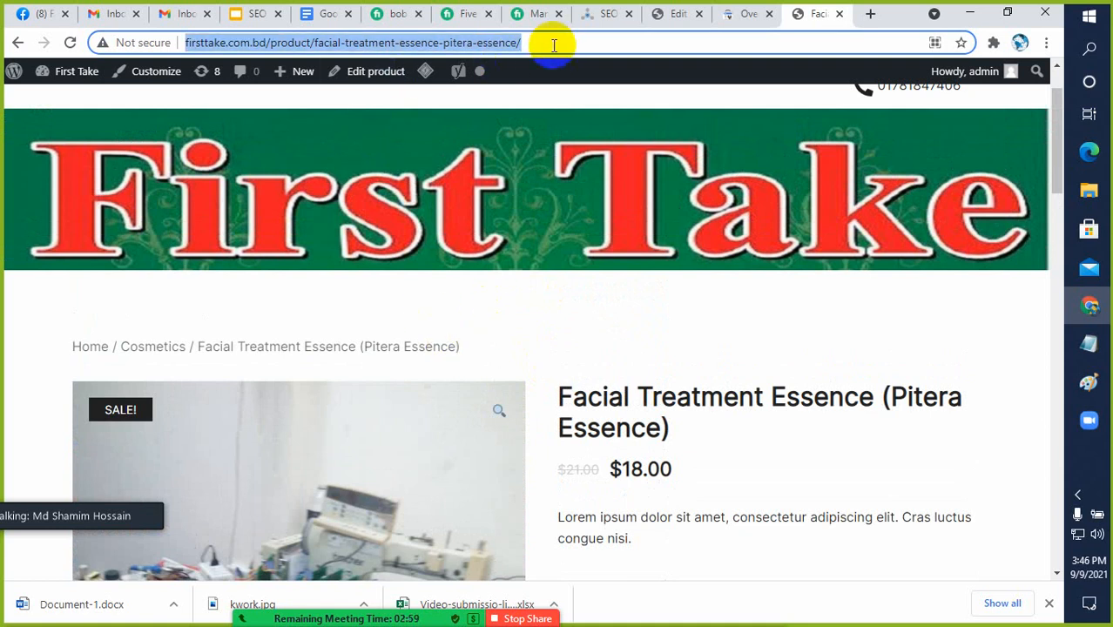
Inspect the copied Facial Treatment Essence product URL in the Google Search Console property for First Take
{"action": "left_click", "coordinate": [736, 15]}
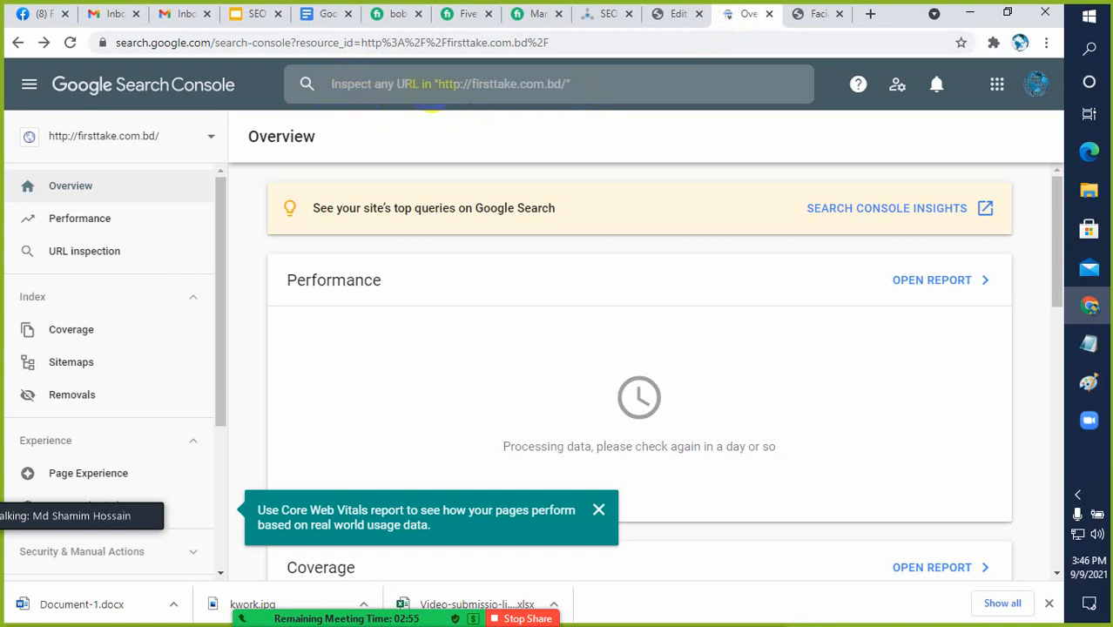
{"action": "left_click", "coordinate": [446, 85]}
{"action": "key", "text": "ctrl+v"}
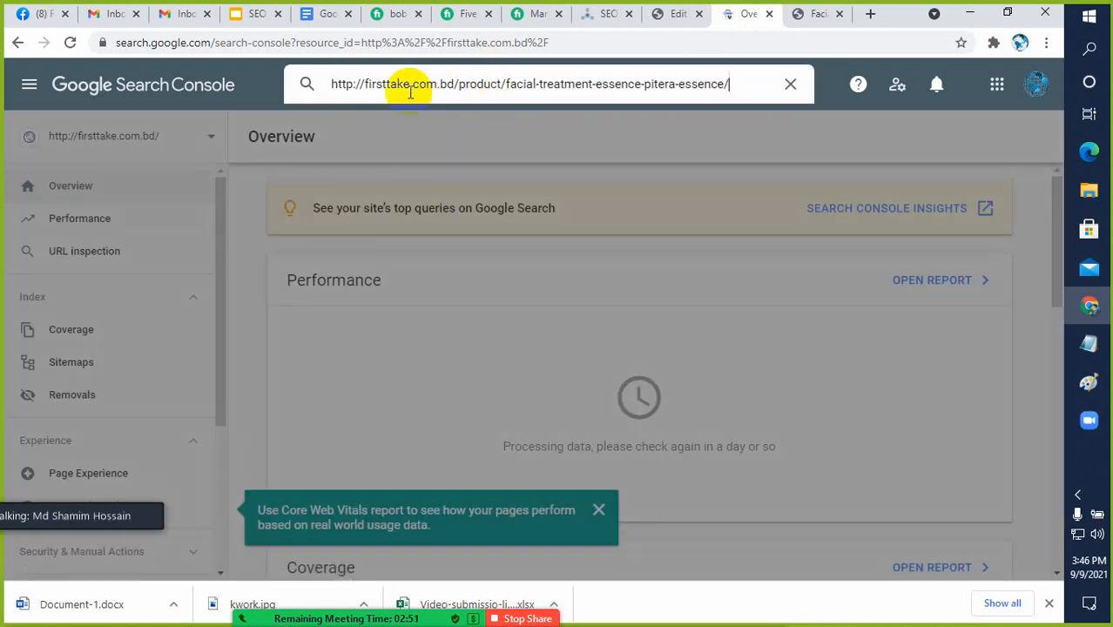
{"action": "key", "text": "Return"}
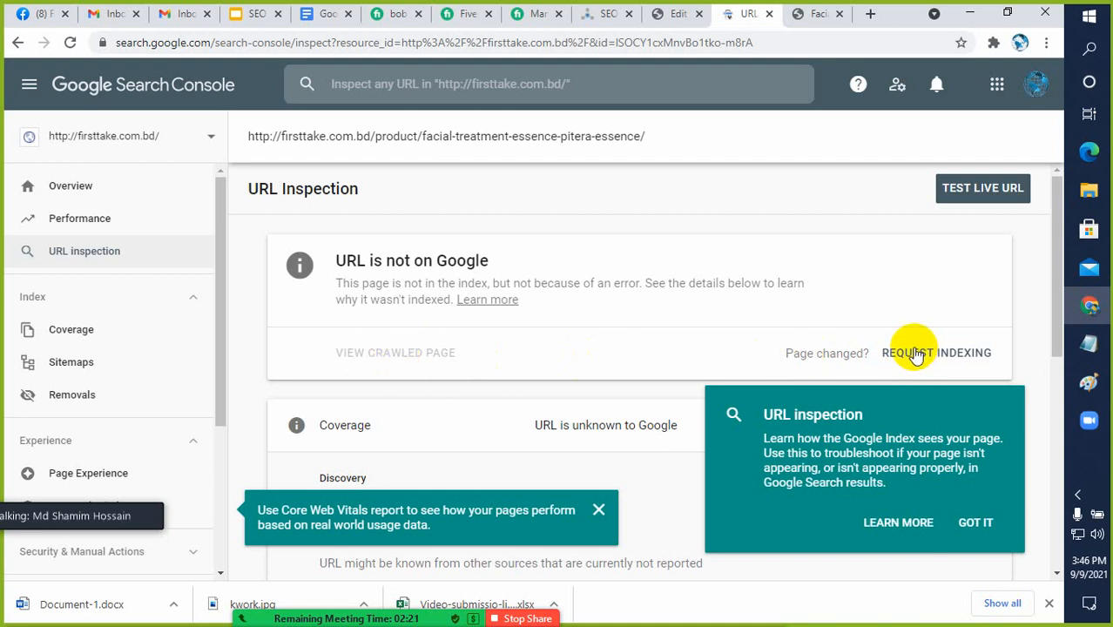
Dismiss the URL inspection tip, request indexing for the inspected product page and close the request's result dialog
{"action": "left_click", "coordinate": [973, 523]}
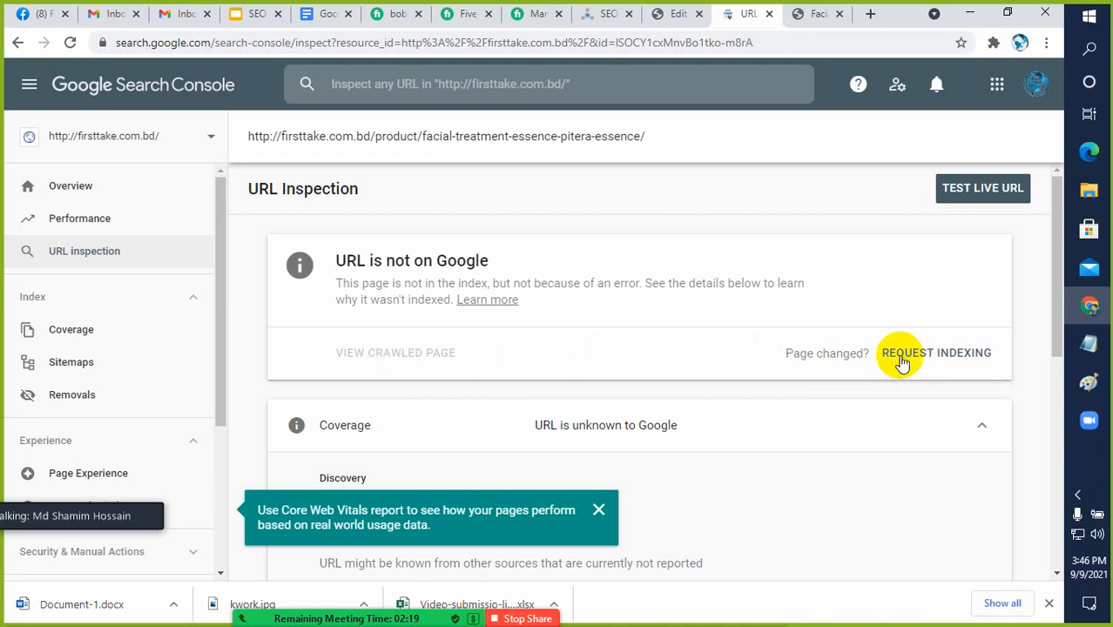
{"action": "left_click", "coordinate": [908, 357]}
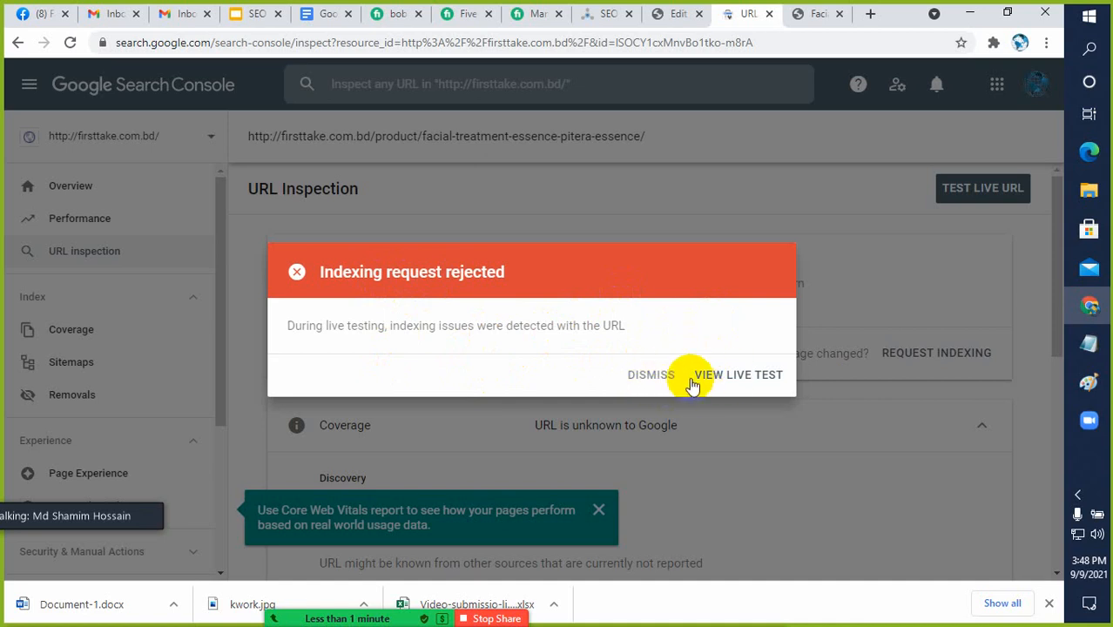
{"action": "left_click", "coordinate": [647, 378]}
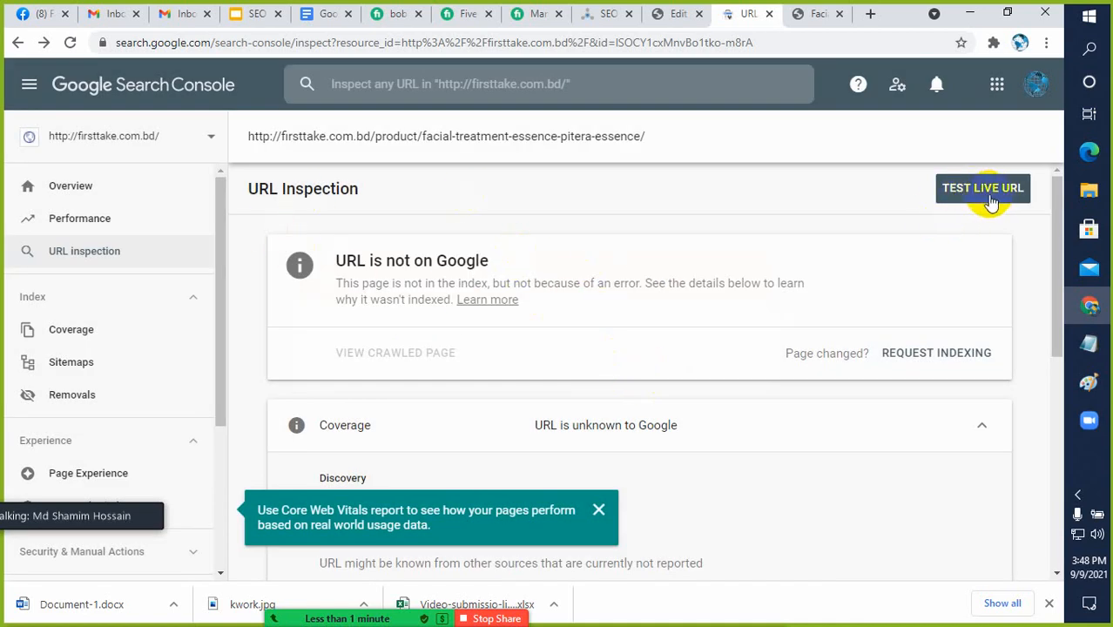
{"action": "left_click", "coordinate": [579, 93]}
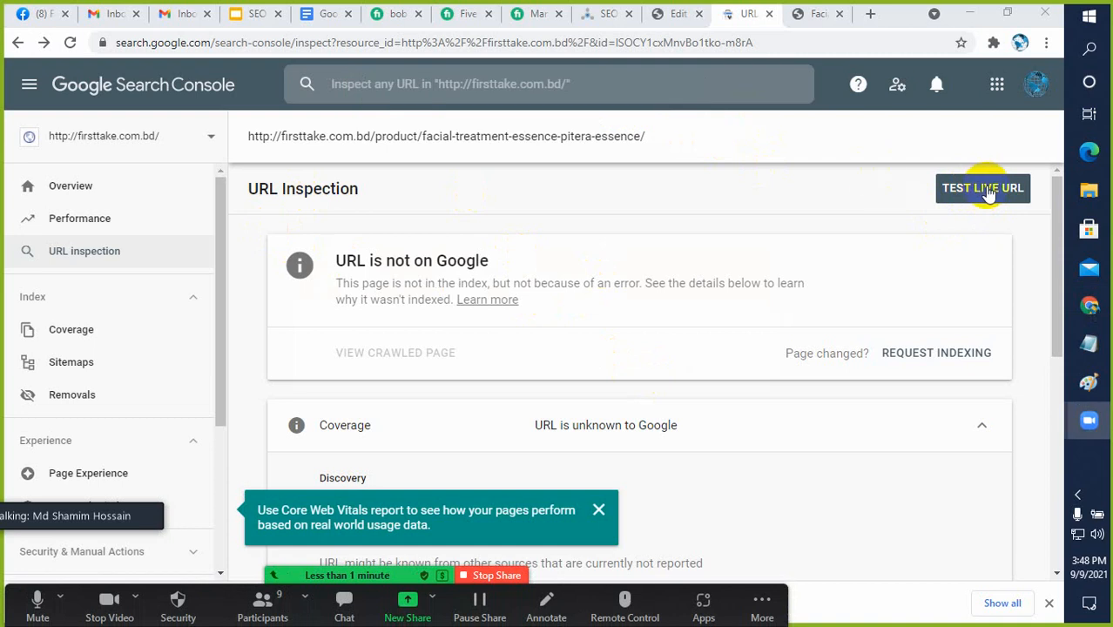
{"action": "left_click", "coordinate": [988, 188]}
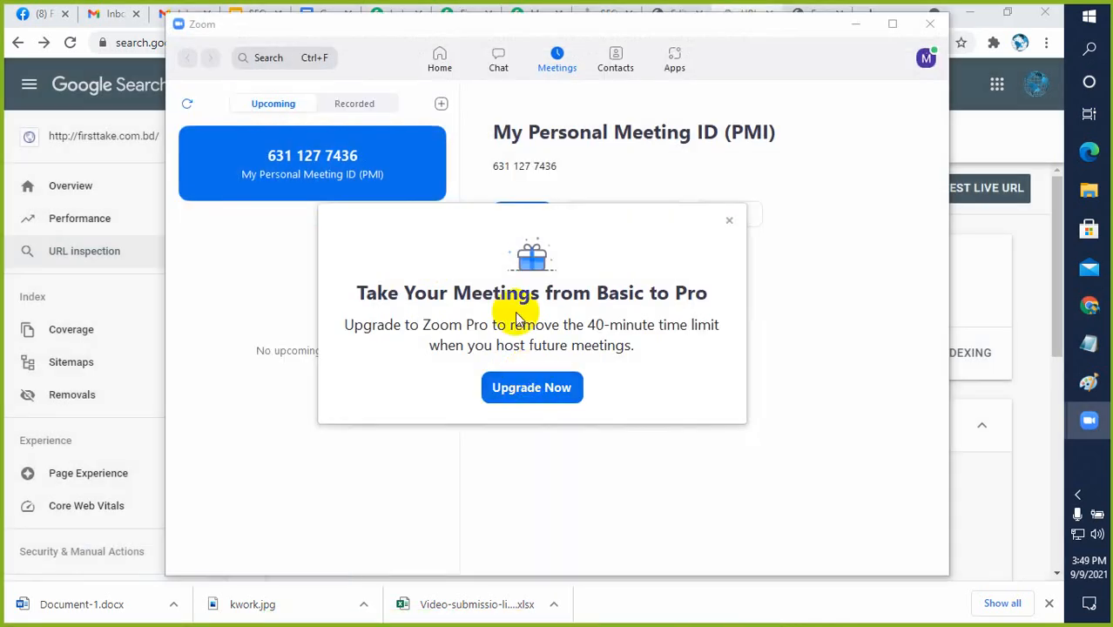
Close the Zoom upgrade offer and minimize the meeting's Participants window
{"action": "left_click", "coordinate": [728, 221]}
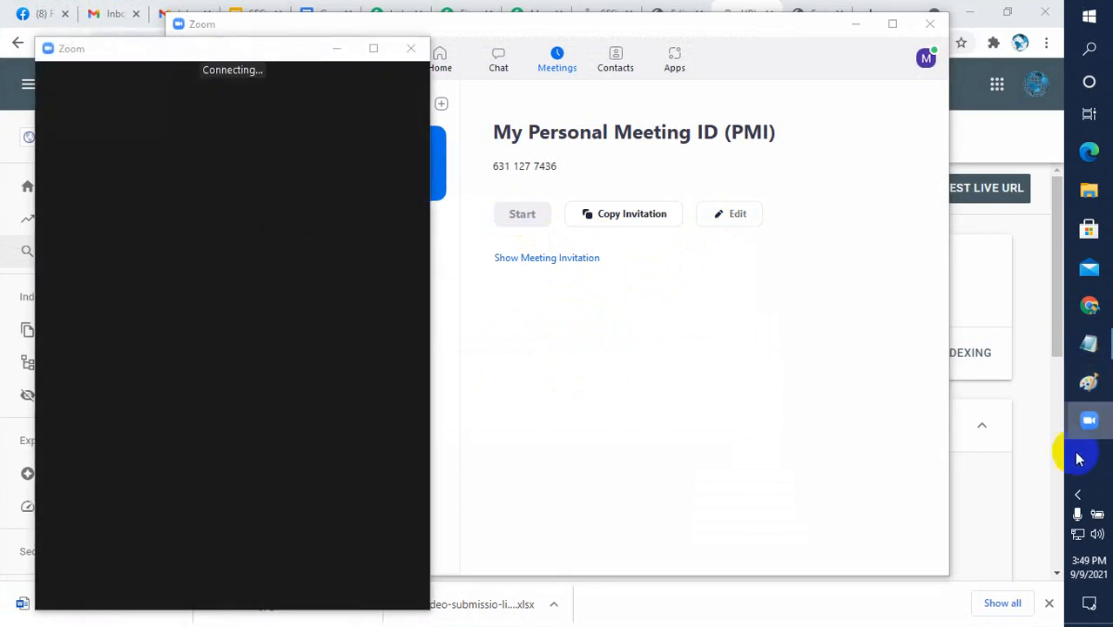
{"action": "left_click", "coordinate": [1077, 494]}
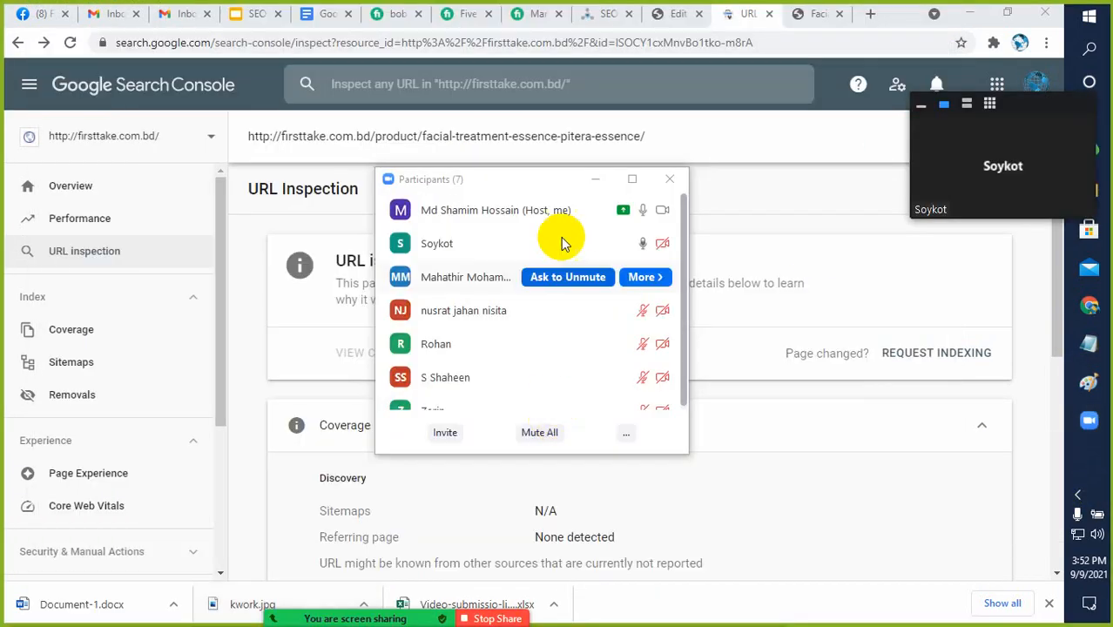
{"action": "left_click", "coordinate": [593, 181]}
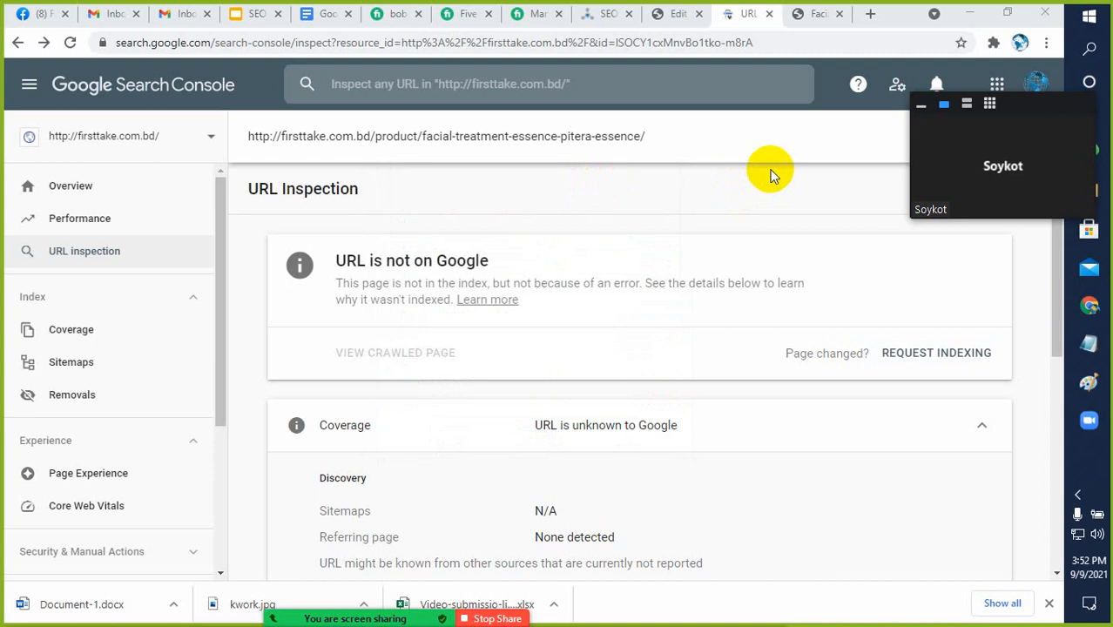
Collapse the floating Zoom video panel, move it off the Test Live URL area and admit the waiting participant
{"action": "left_click", "coordinate": [966, 139]}
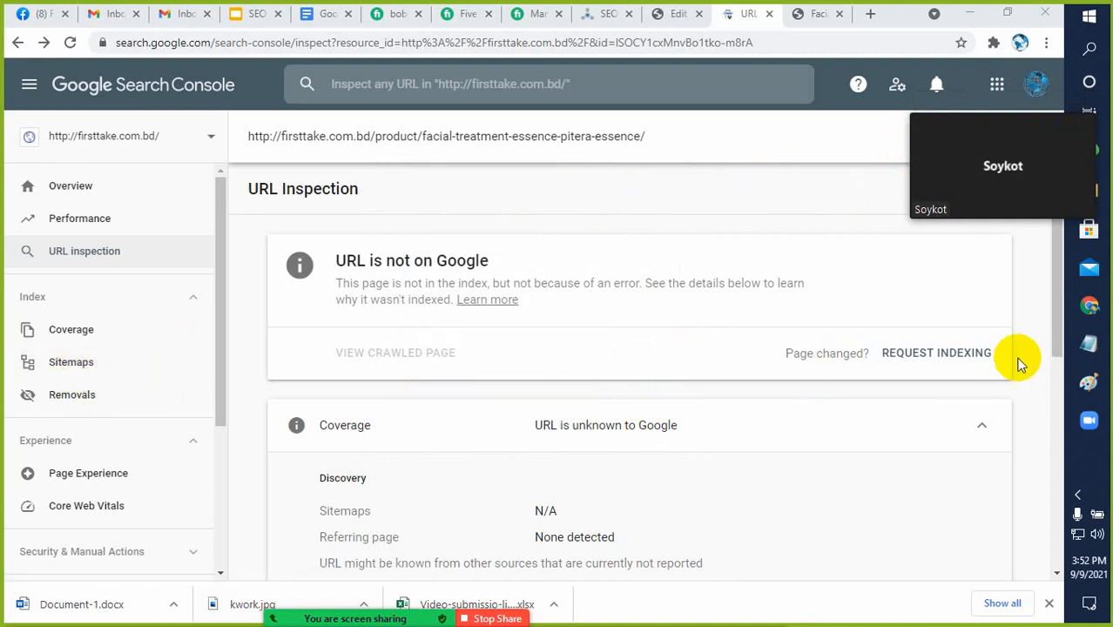
{"action": "left_click", "coordinate": [921, 110]}
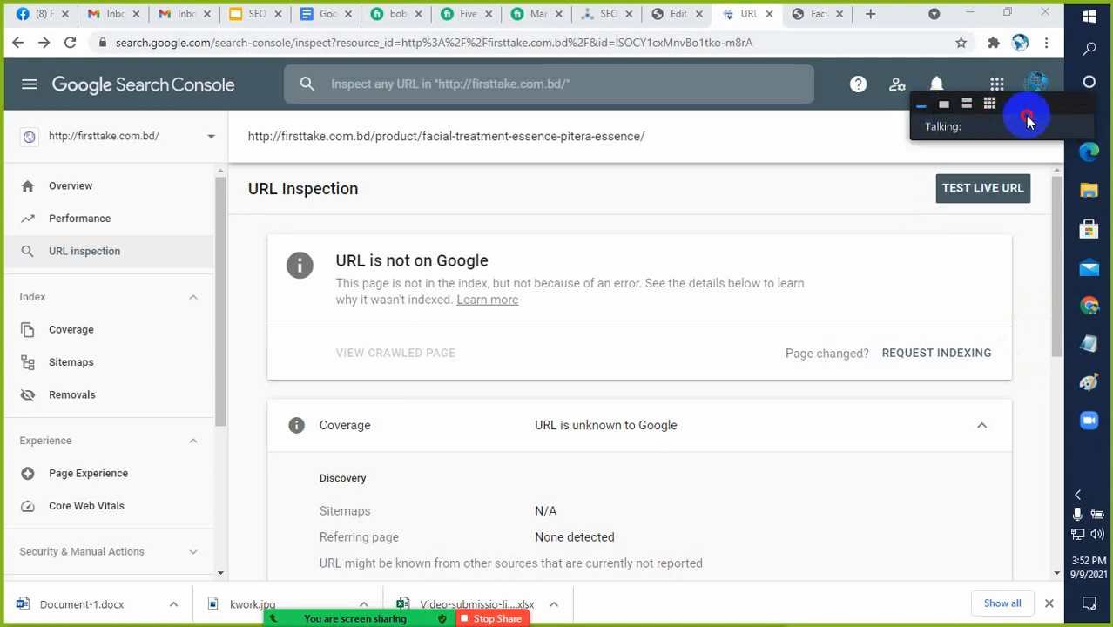
{"action": "left_click_drag", "start_coordinate": [1028, 122], "coordinate": [1035, 242]}
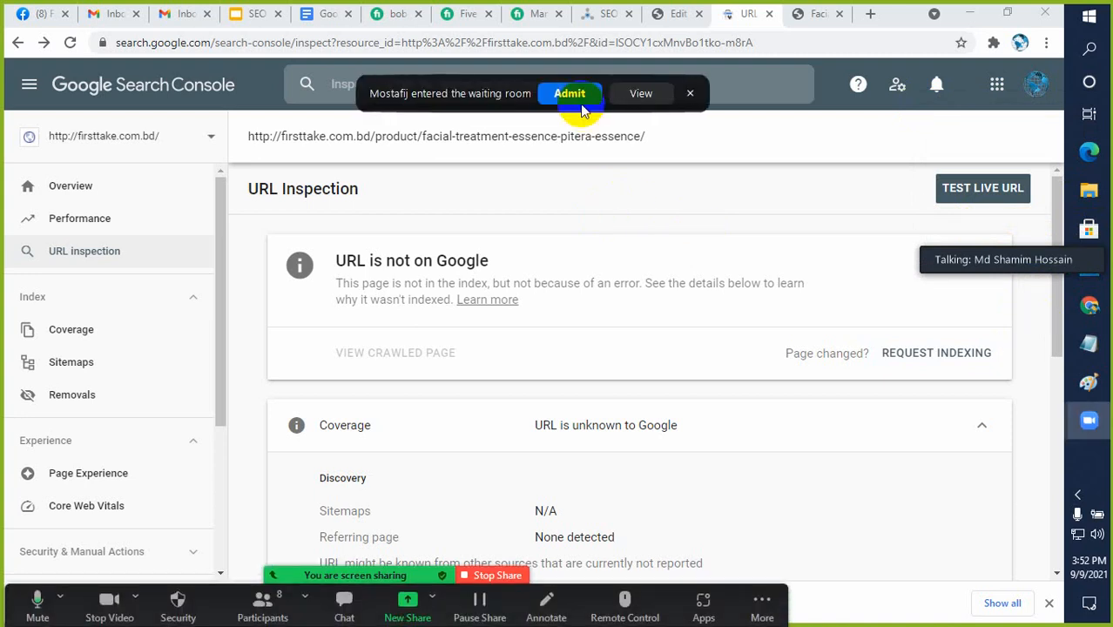
{"action": "left_click", "coordinate": [571, 94]}
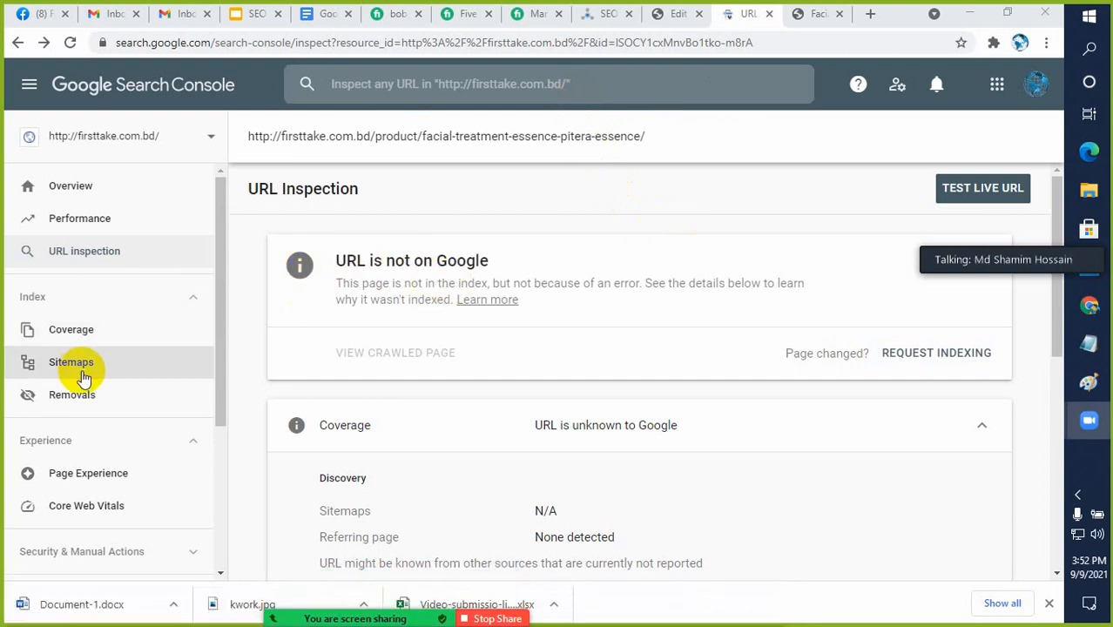
Switch from the SEO presentation to the Notepad checklist and look at the "Create a sitemap" item
{"action": "left_click", "coordinate": [253, 14]}
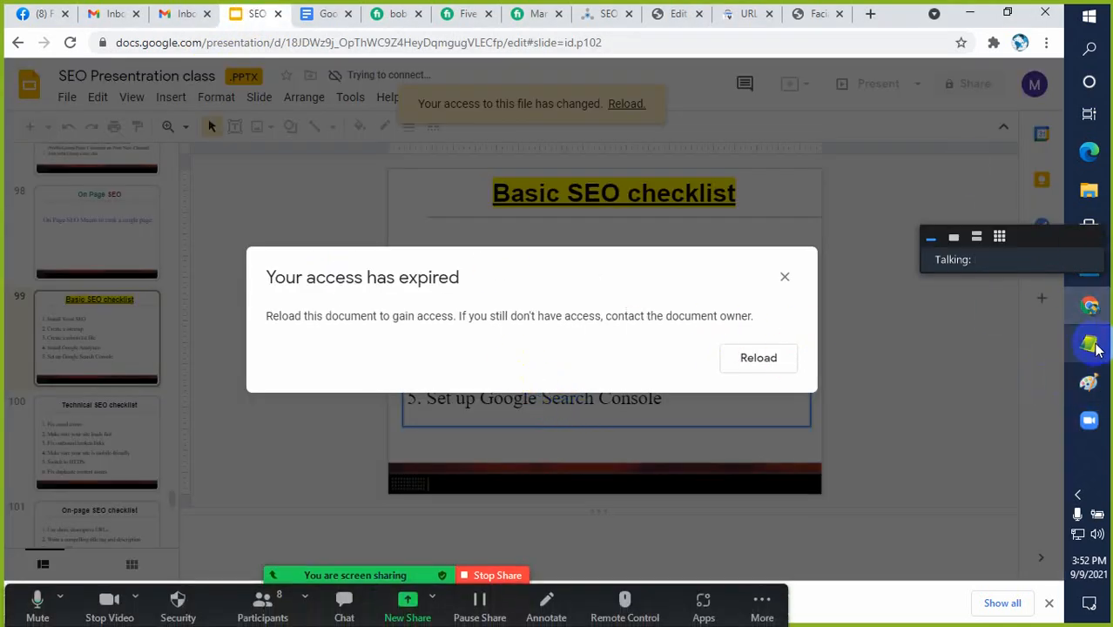
{"action": "mouse_move", "coordinate": [1094, 347]}
{"action": "left_click", "coordinate": [980, 394]}
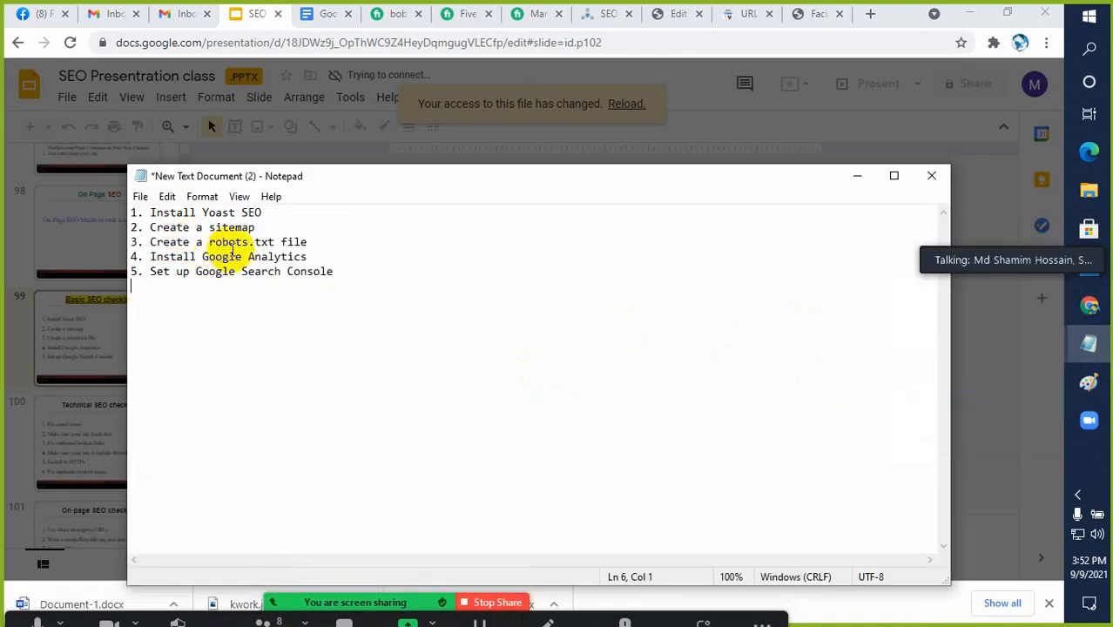
{"action": "left_click_drag", "start_coordinate": [255, 227], "coordinate": [197, 230]}
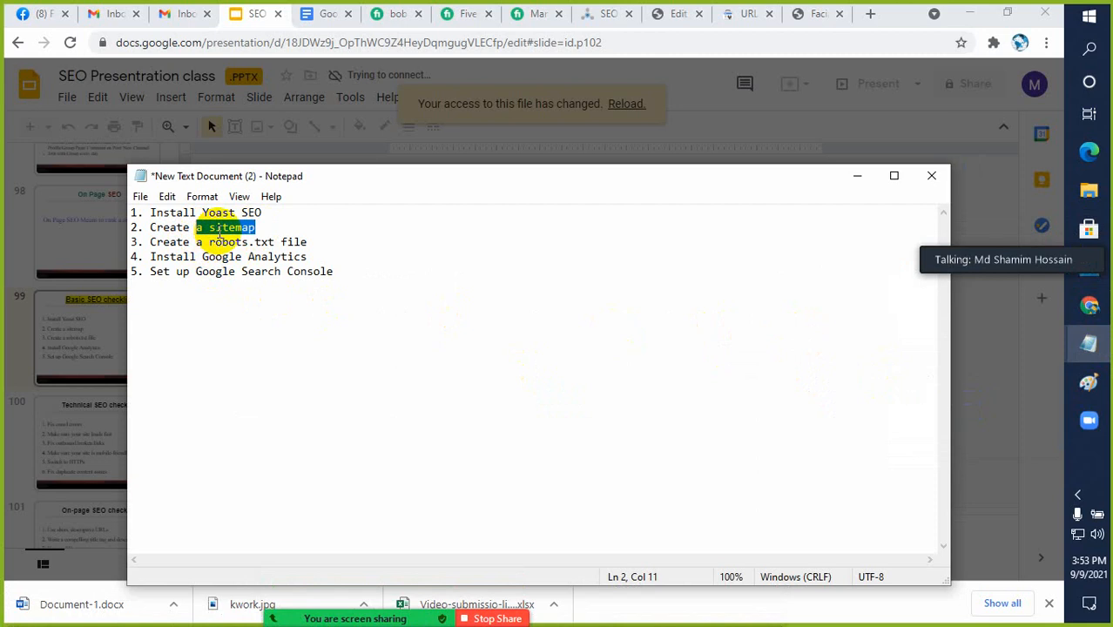
{"action": "left_click", "coordinate": [216, 227]}
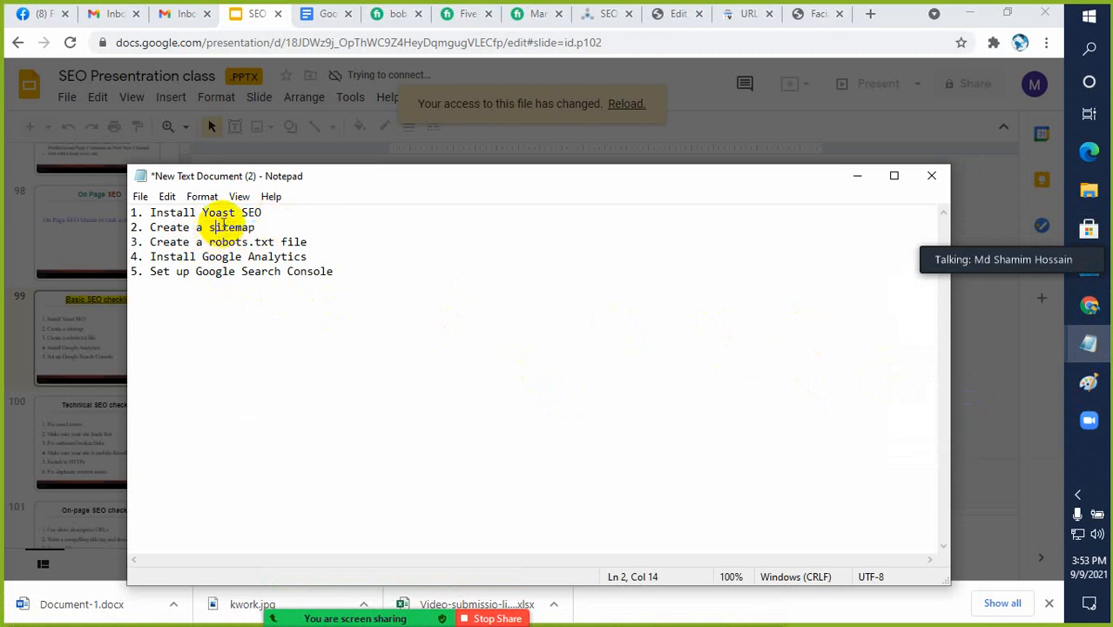
Return to the SEO presentation, dismiss the expired-access dialog and highlight "sitemap" on the Basic SEO checklist slide
{"action": "left_click", "coordinate": [249, 15]}
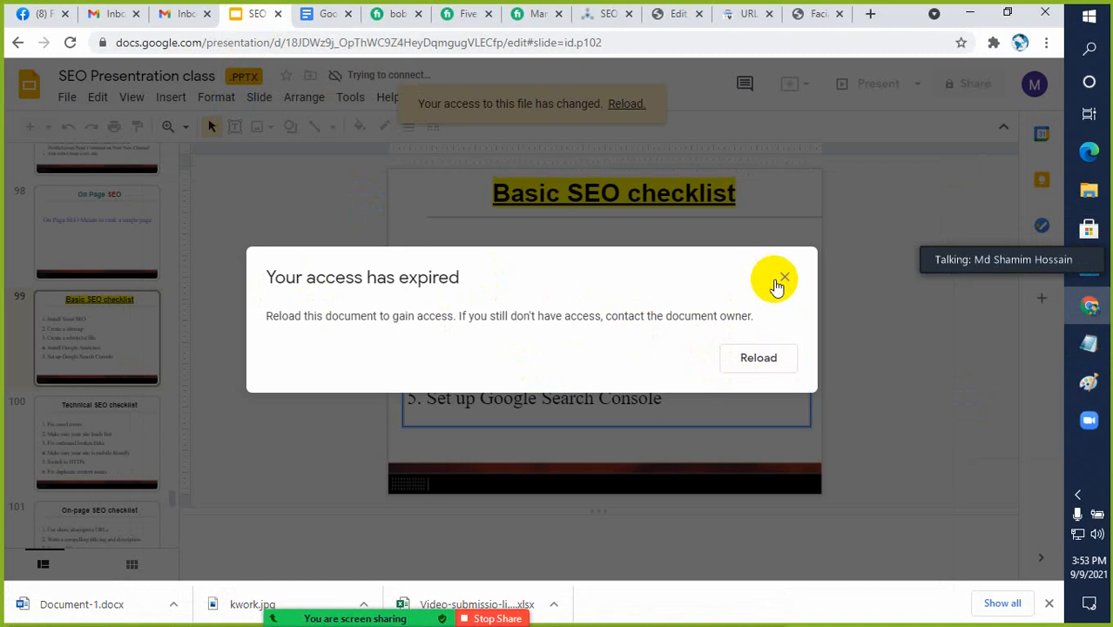
{"action": "left_click", "coordinate": [784, 278]}
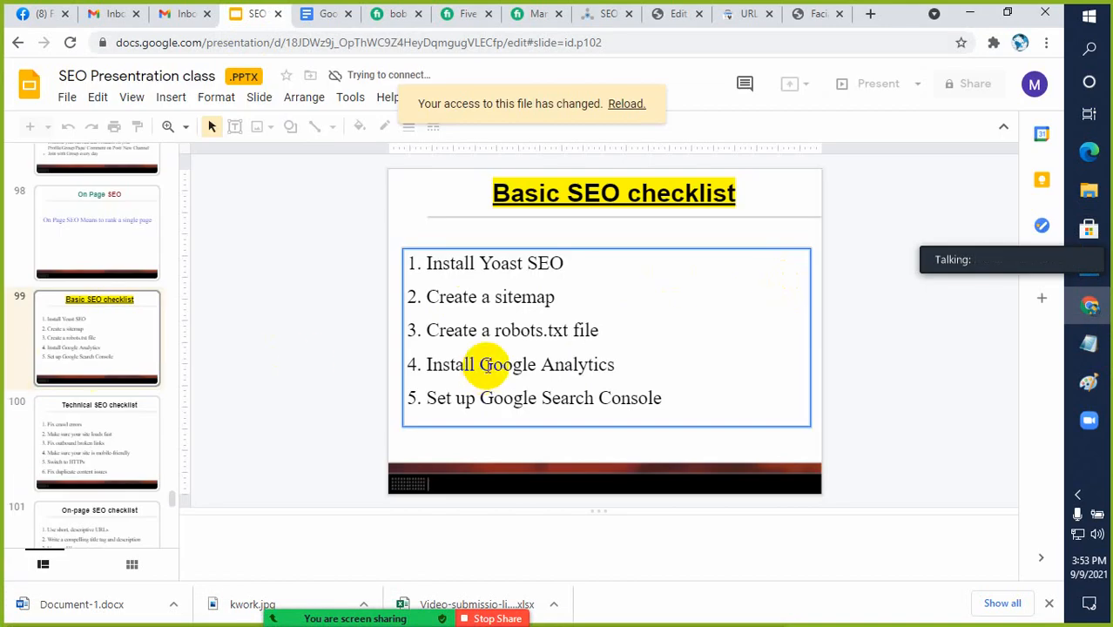
{"action": "left_click_drag", "start_coordinate": [494, 297], "coordinate": [559, 297]}
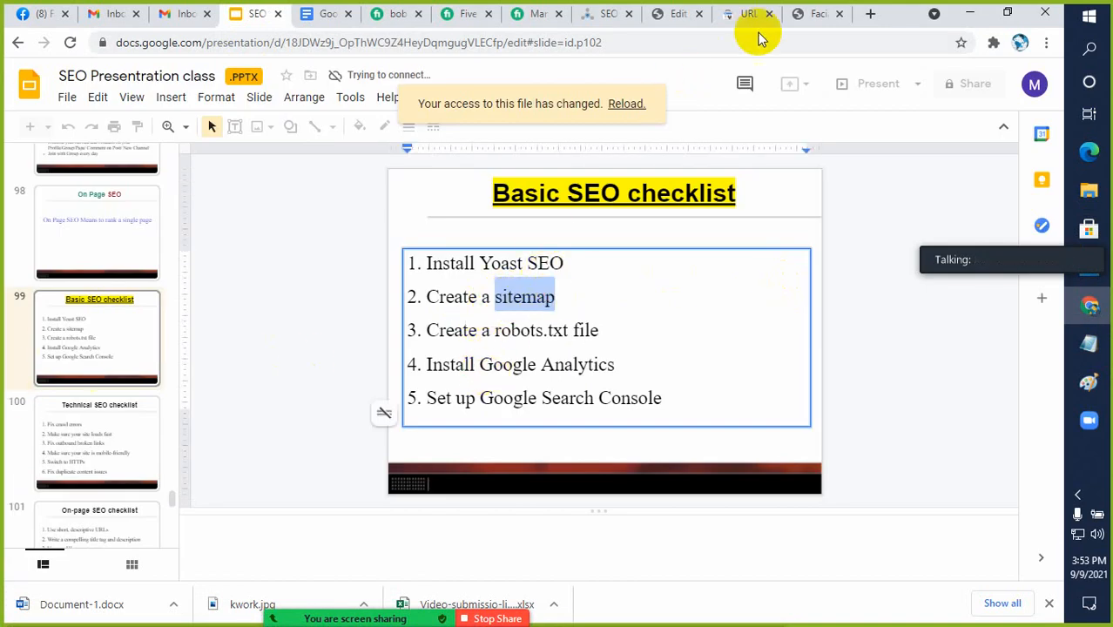
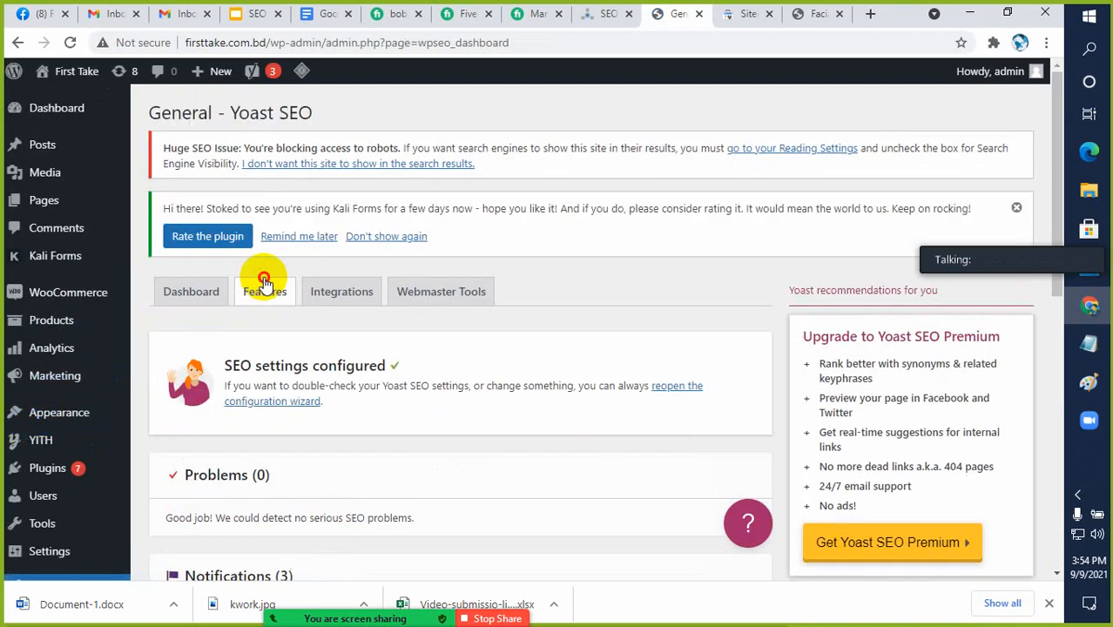
Find the XML sitemaps setting in the Yoast SEO features and show the Sitemaps page in Google Search Console
{"action": "left_click", "coordinate": [262, 289]}
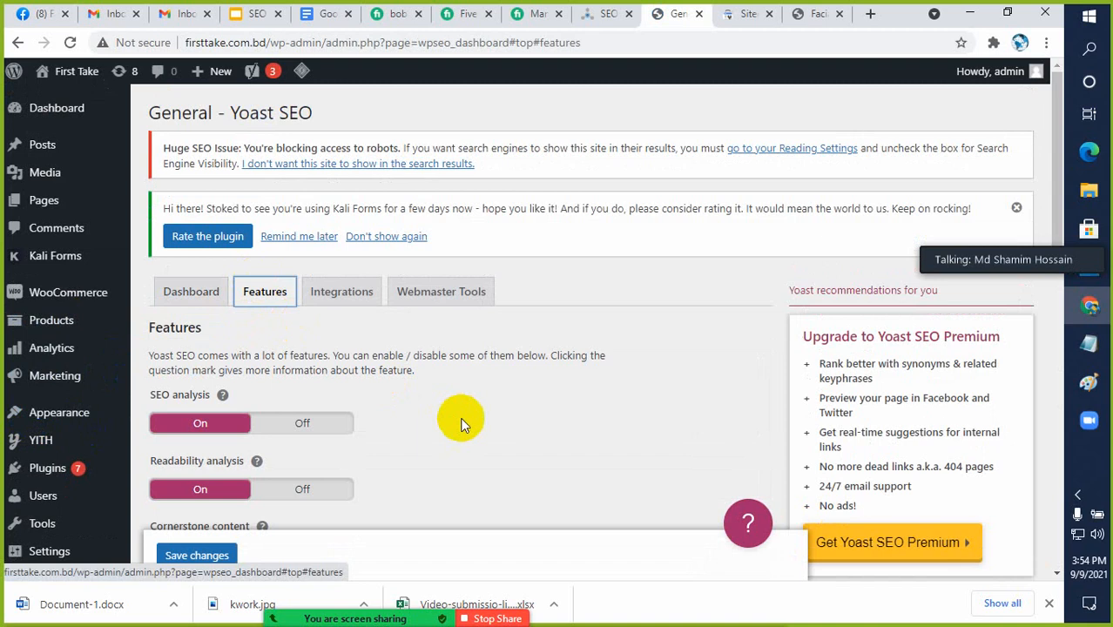
{"action": "scroll", "coordinate": [462, 418], "scroll_direction": "down", "scroll_amount": 2}
{"action": "scroll", "coordinate": [462, 418], "scroll_direction": "down", "scroll_amount": 2}
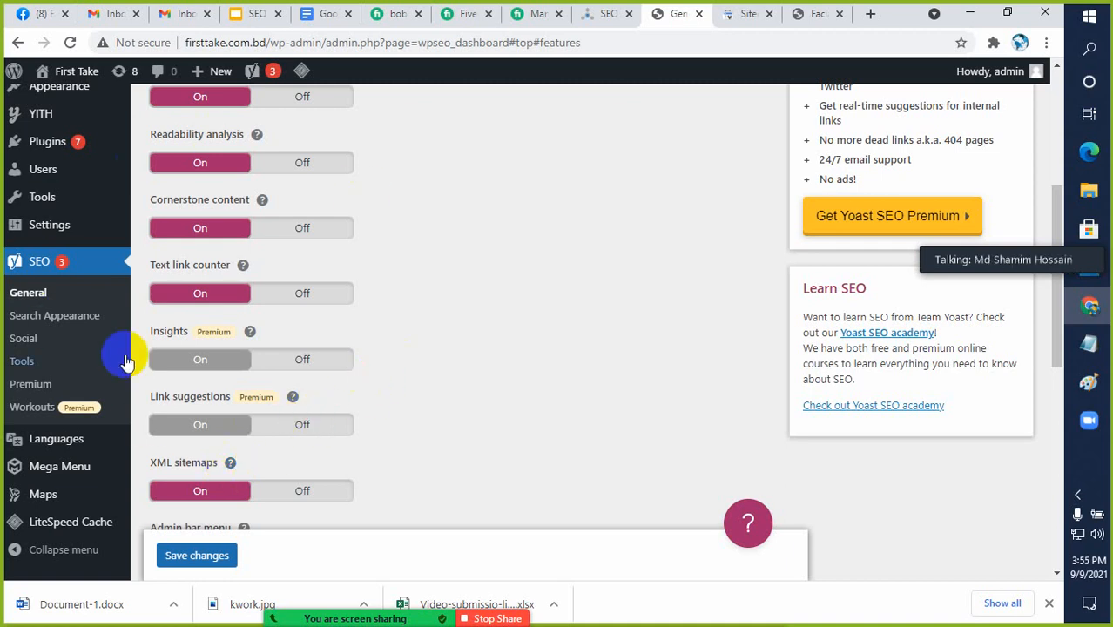
{"action": "left_click", "coordinate": [739, 18]}
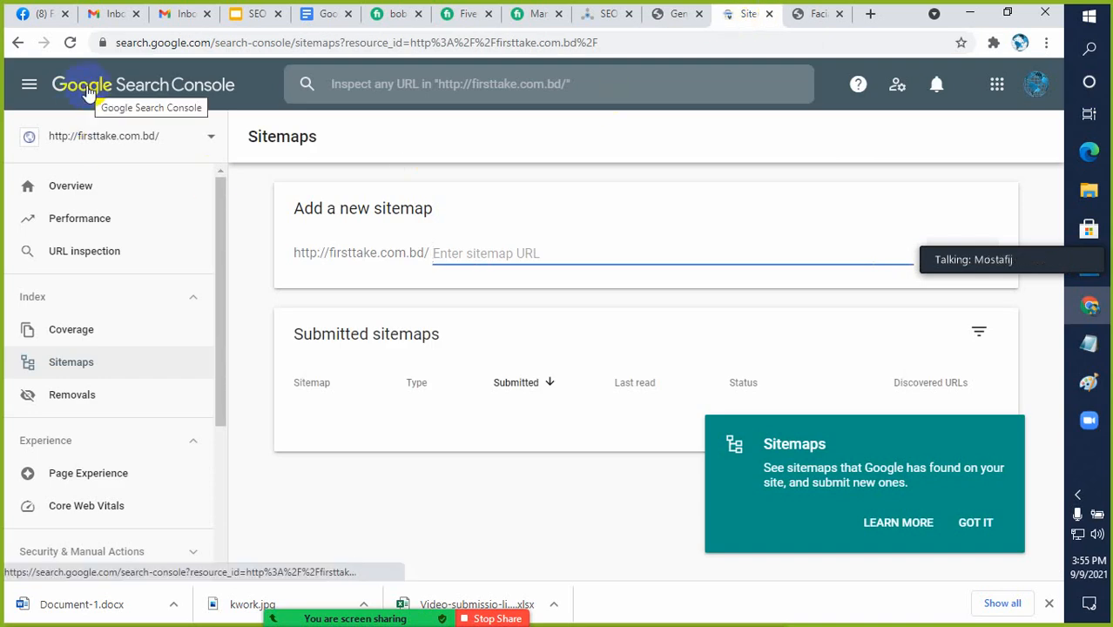
{"action": "left_click", "coordinate": [82, 368]}
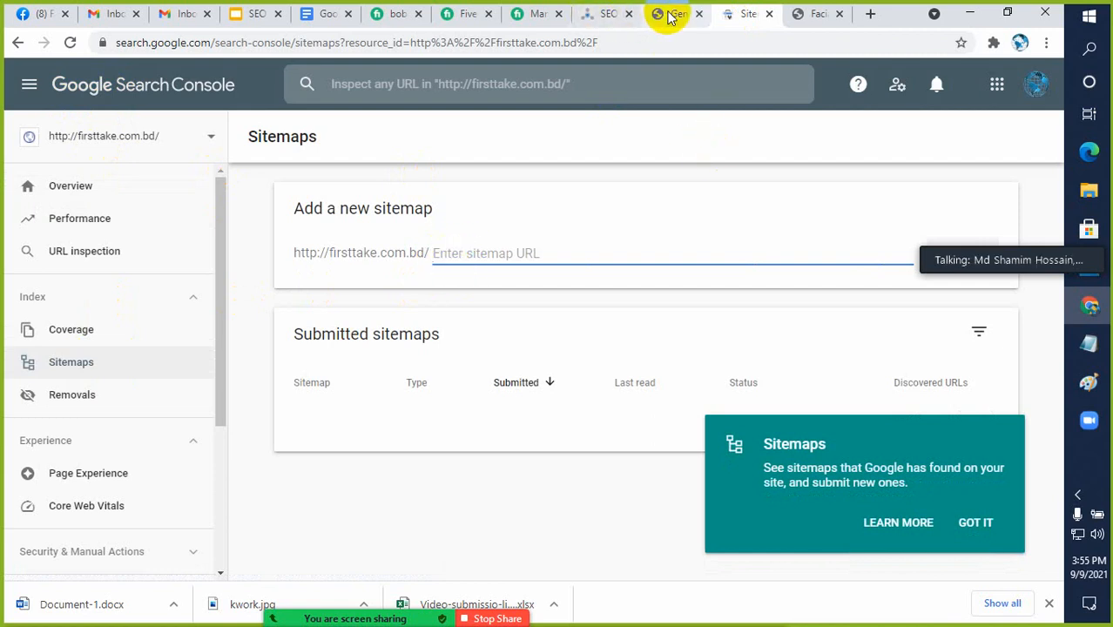
Return to the Yoast SEO features, expand the XML sitemaps help and open the site's XML sitemap
{"action": "left_click", "coordinate": [601, 15]}
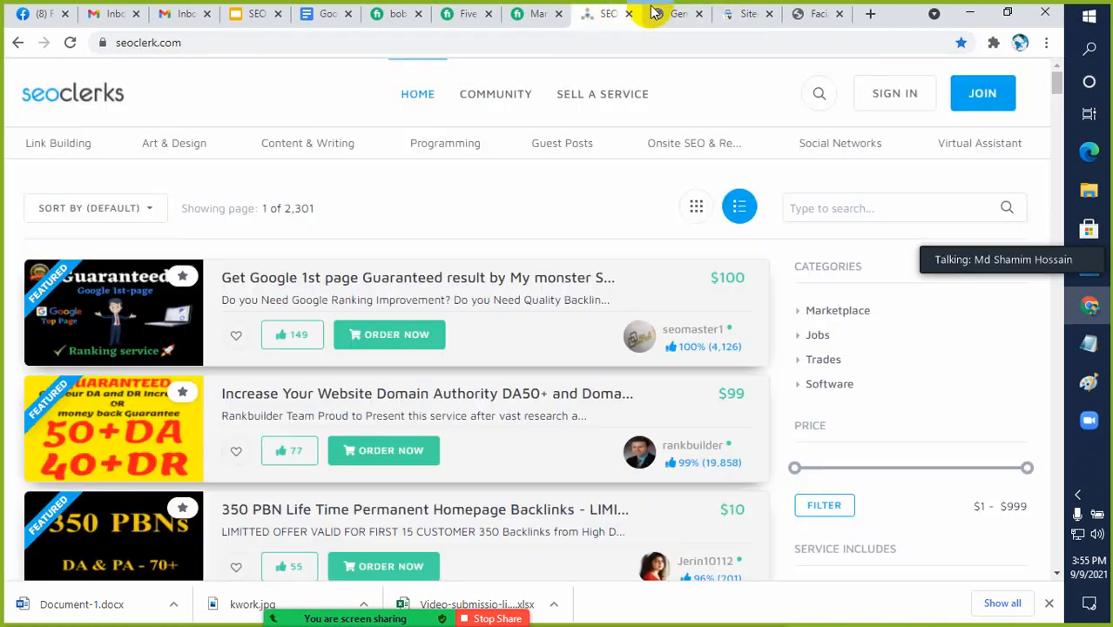
{"action": "left_click", "coordinate": [660, 14]}
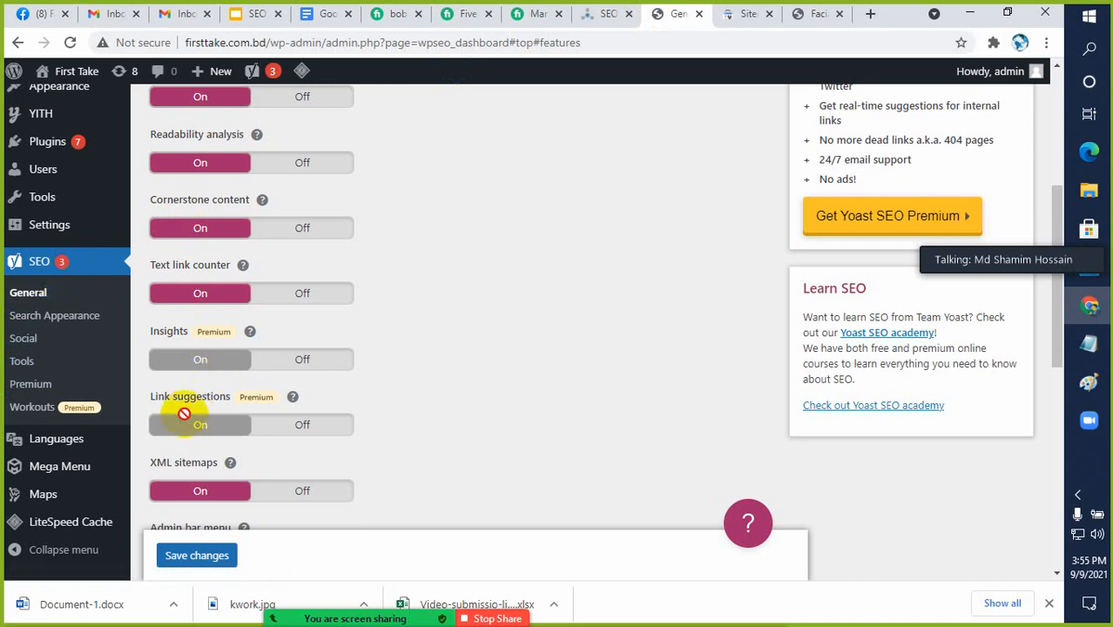
{"action": "left_click", "coordinate": [231, 464]}
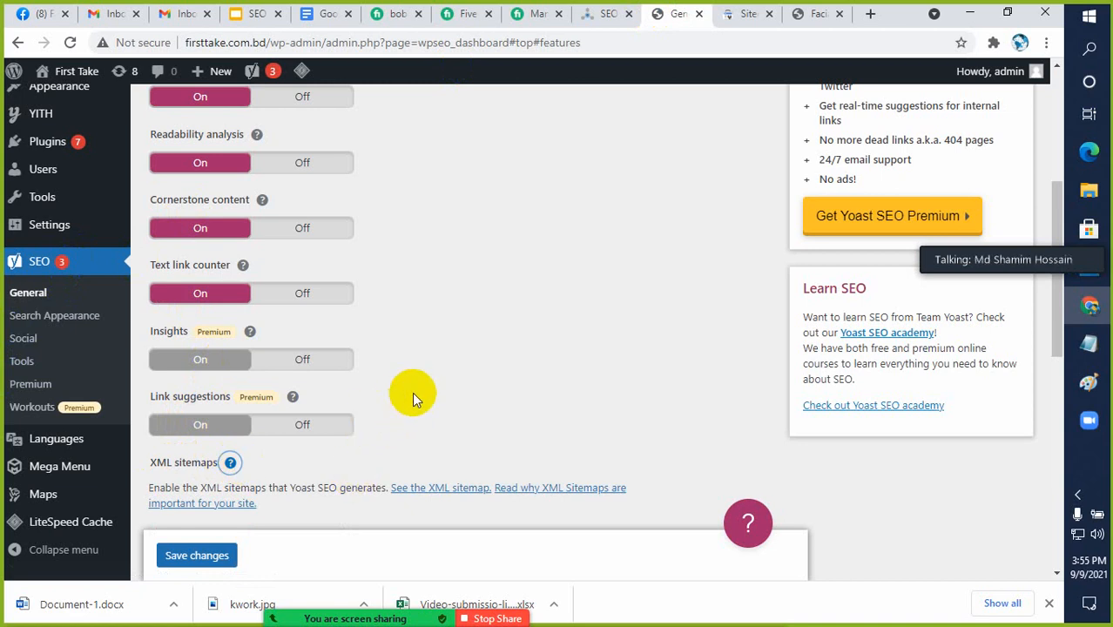
{"action": "left_click", "coordinate": [442, 493]}
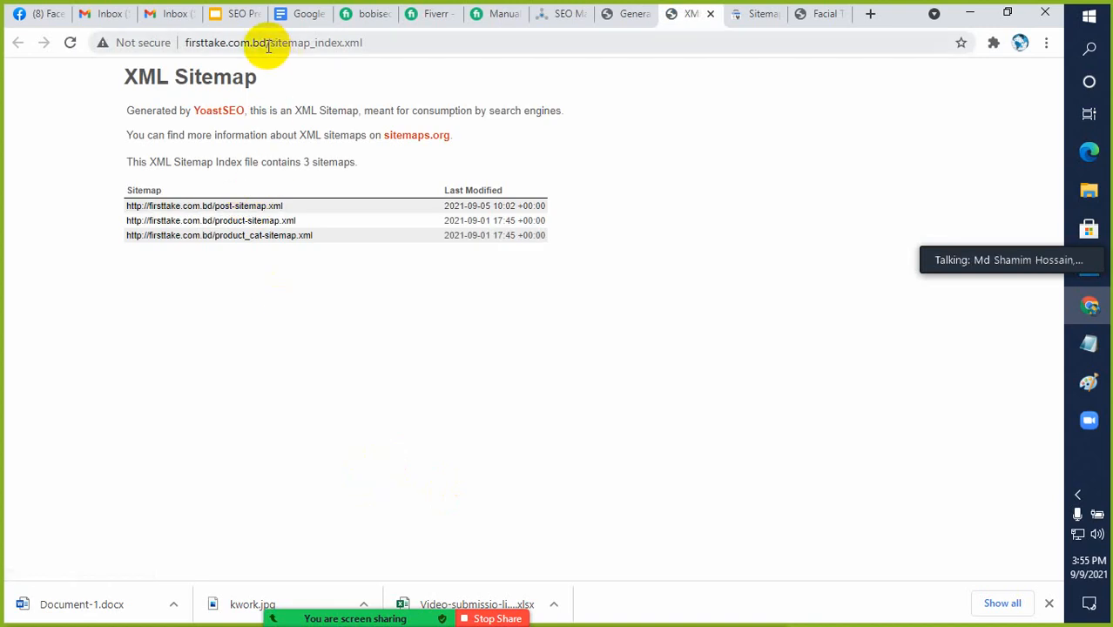
Copy sitemap_index.xml from the sitemap address, submit it as a new sitemap in Search Console and dismiss the confirmation
{"action": "left_click_drag", "start_coordinate": [271, 43], "coordinate": [367, 43]}
{"action": "key", "text": "ctrl+c"}
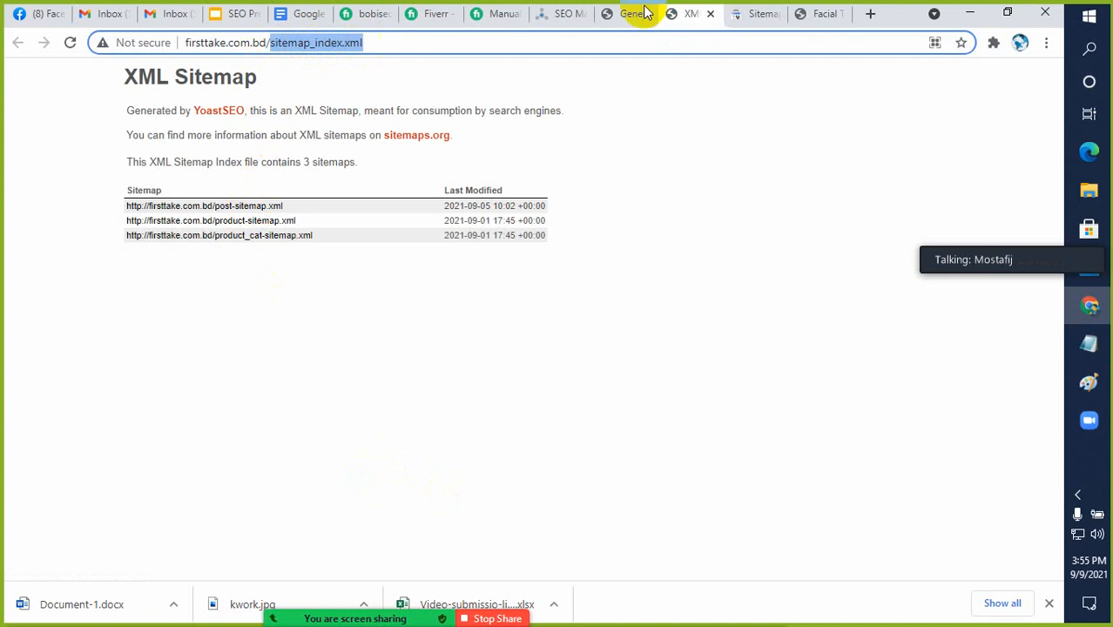
{"action": "left_click", "coordinate": [747, 21]}
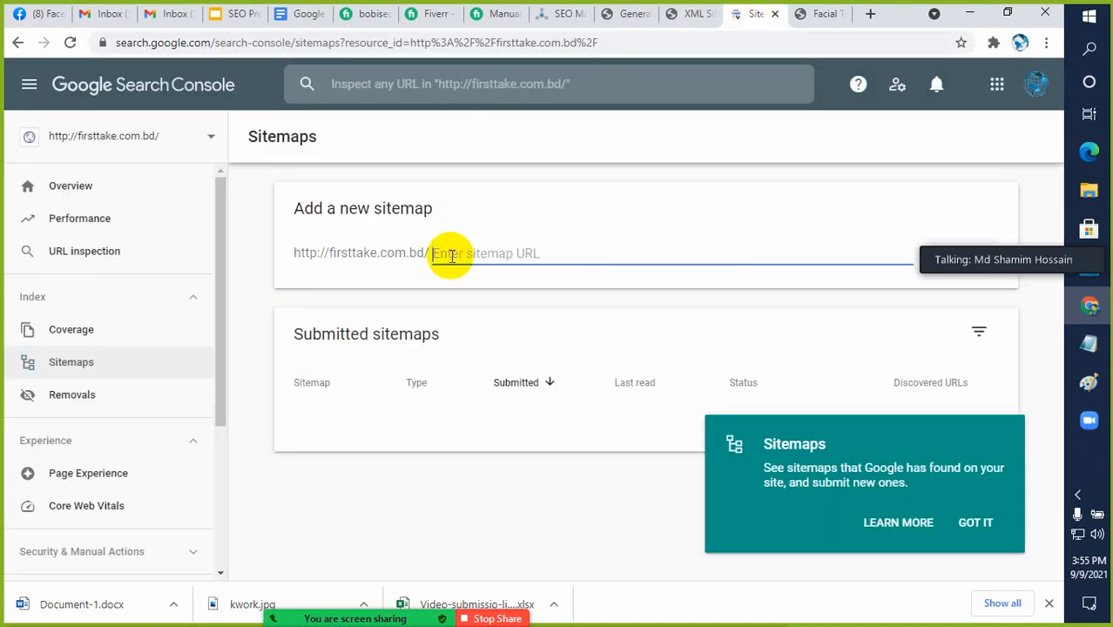
{"action": "key", "text": "ctrl+v"}
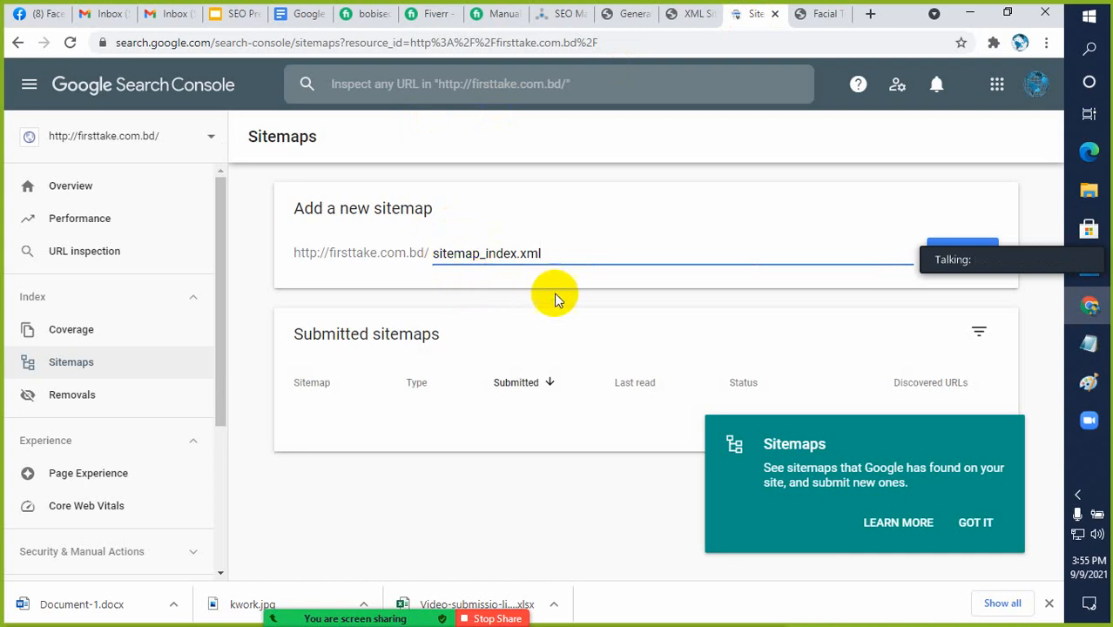
{"action": "left_click_drag", "start_coordinate": [1058, 239], "coordinate": [379, 503]}
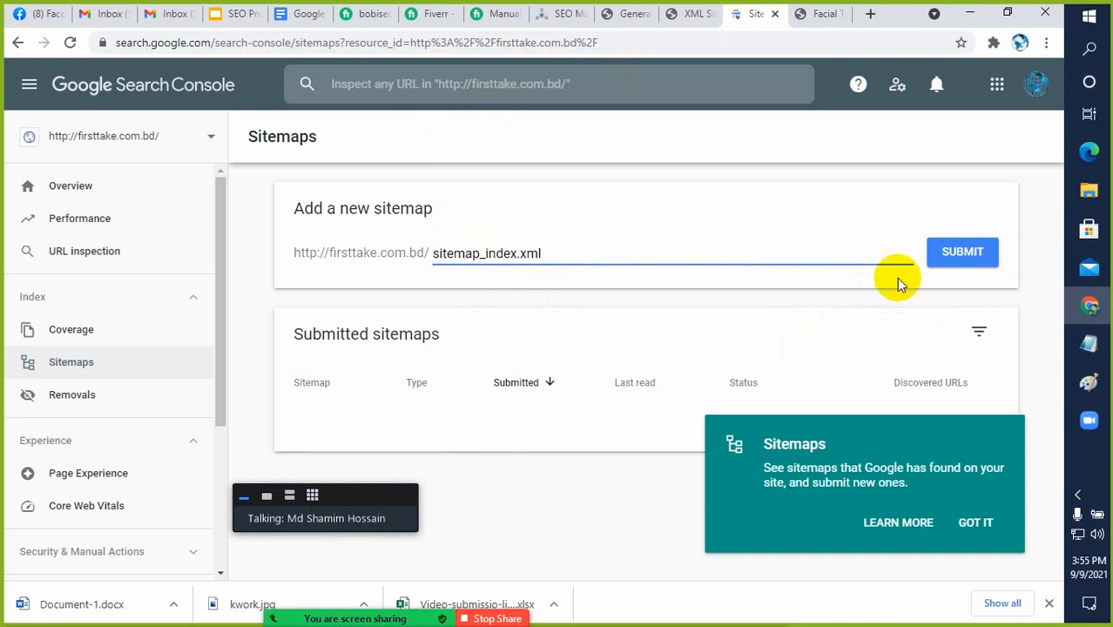
{"action": "left_click", "coordinate": [963, 254]}
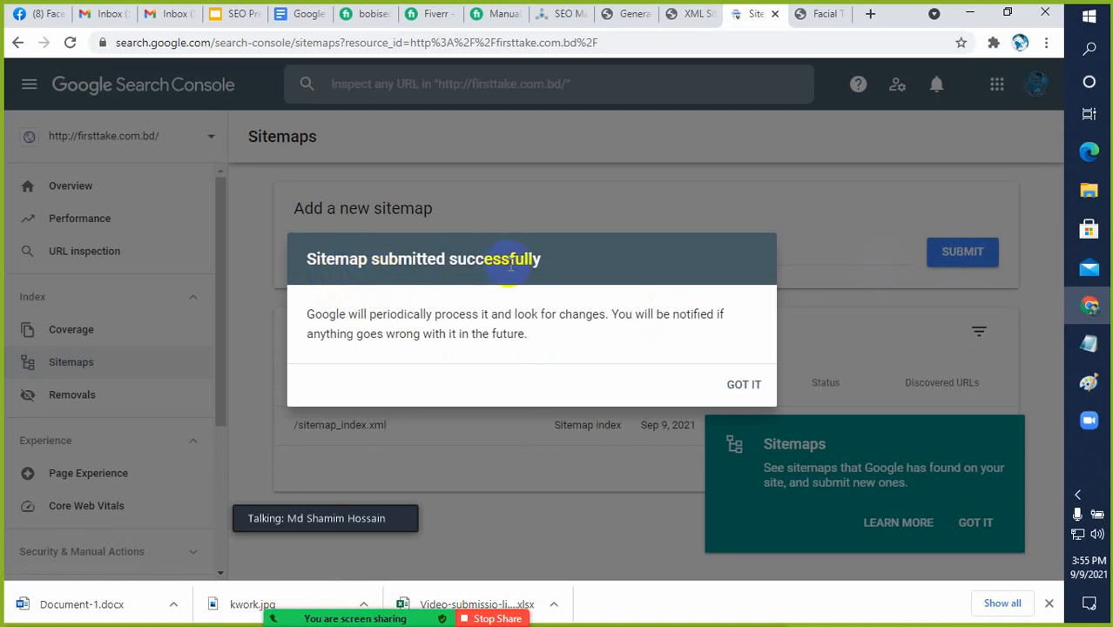
{"action": "left_click", "coordinate": [740, 384]}
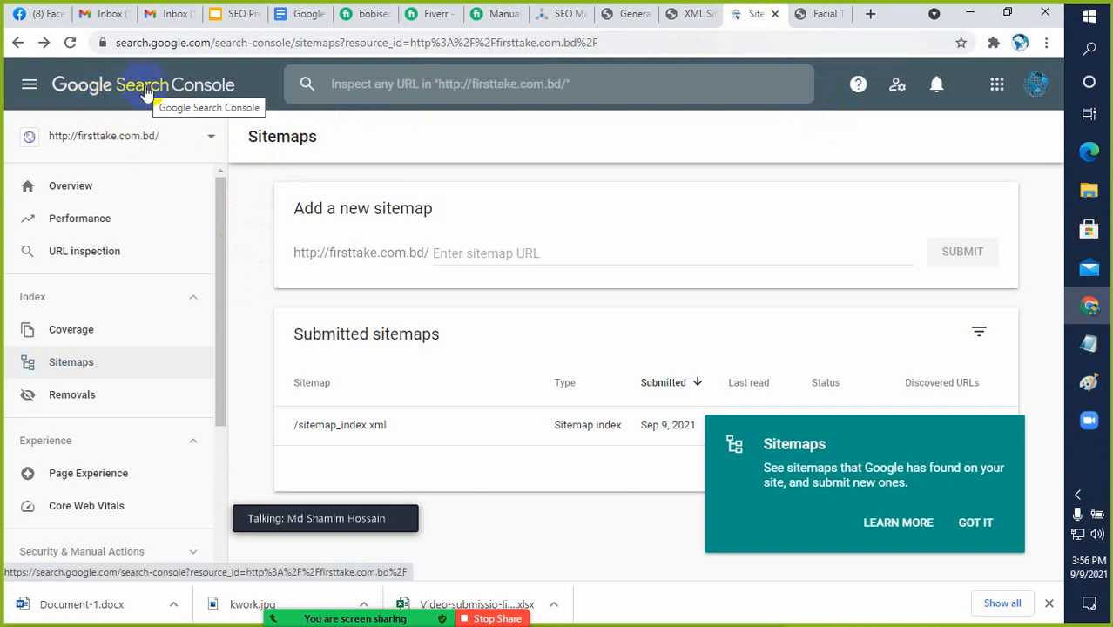
Revisit the Sitemaps page in Search Console and the open XML sitemap page
{"action": "left_click", "coordinate": [65, 368]}
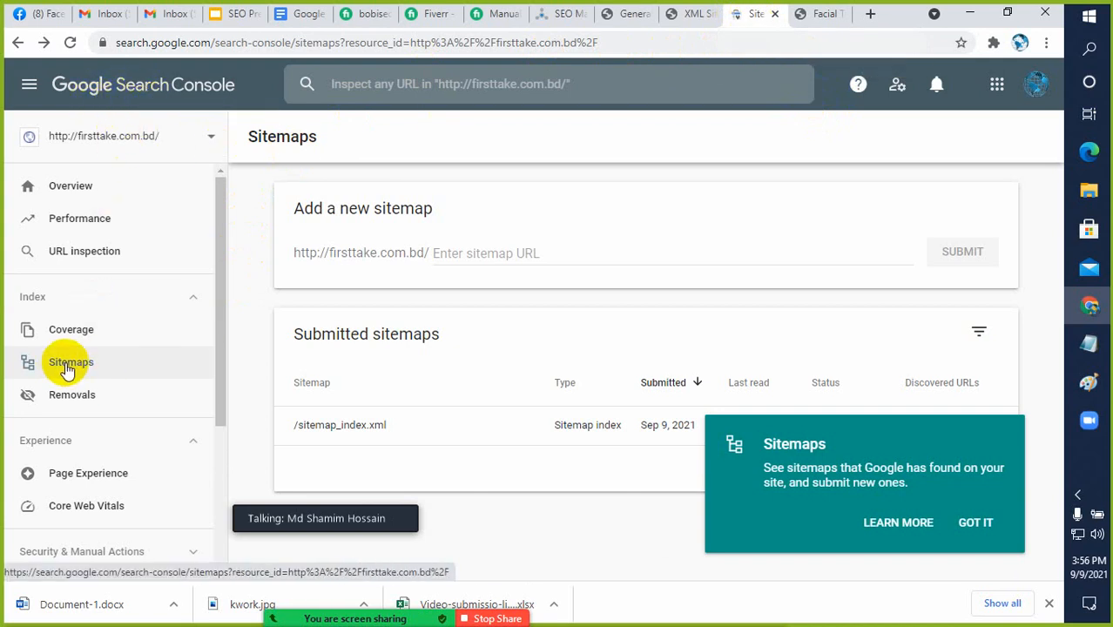
{"action": "left_click", "coordinate": [66, 366]}
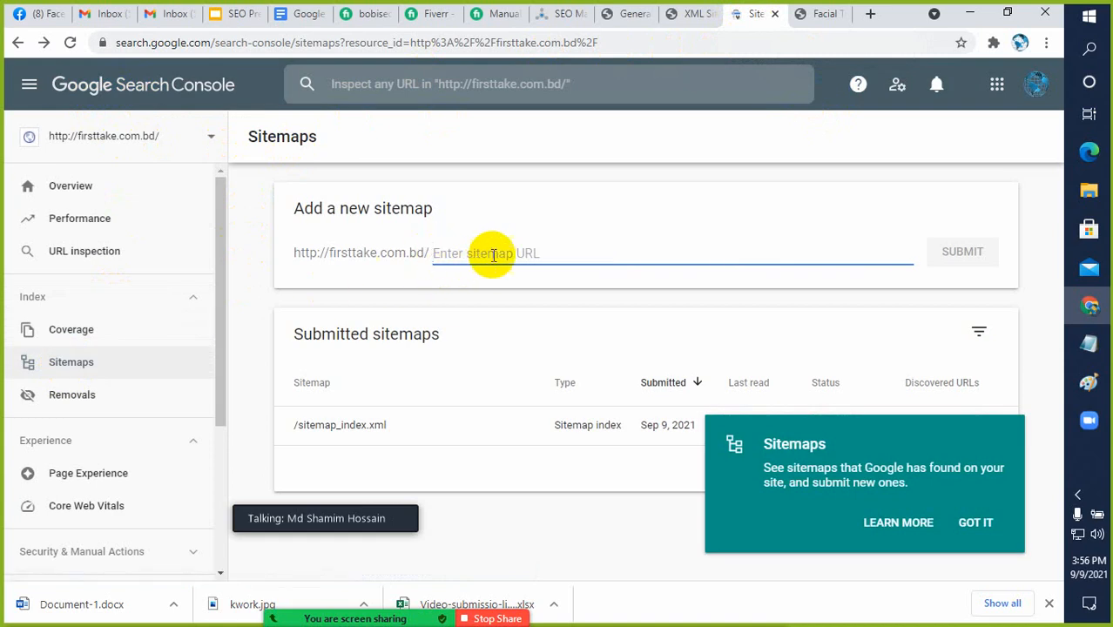
{"action": "left_click", "coordinate": [688, 15]}
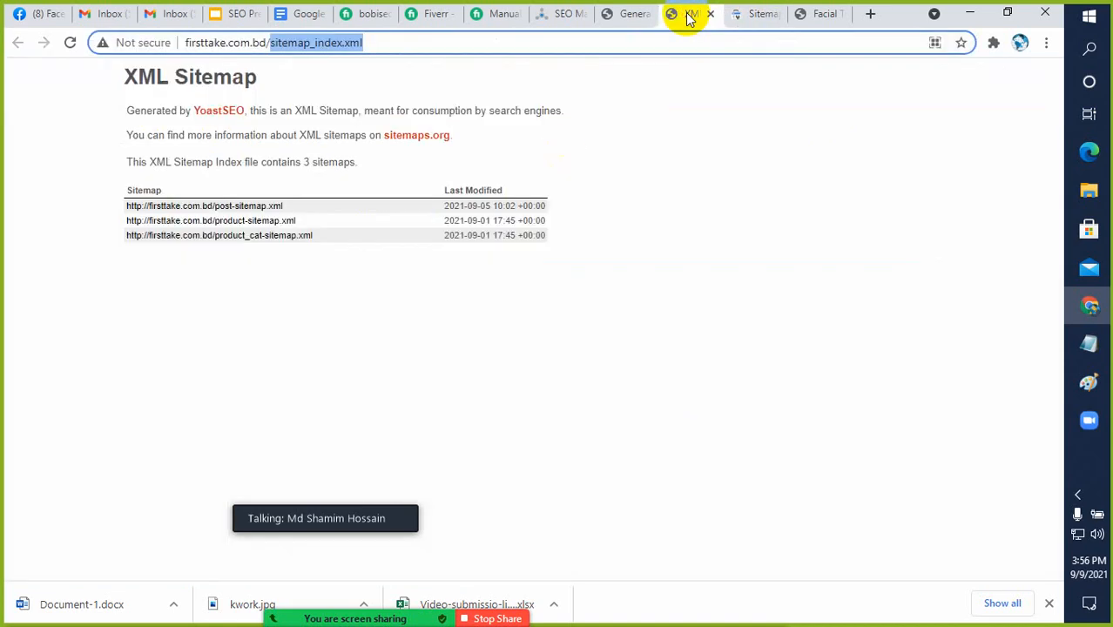
Go back to the Yoast SEO features and reopen the XML sitemap from the XML sitemaps explanation
{"action": "left_click", "coordinate": [622, 16]}
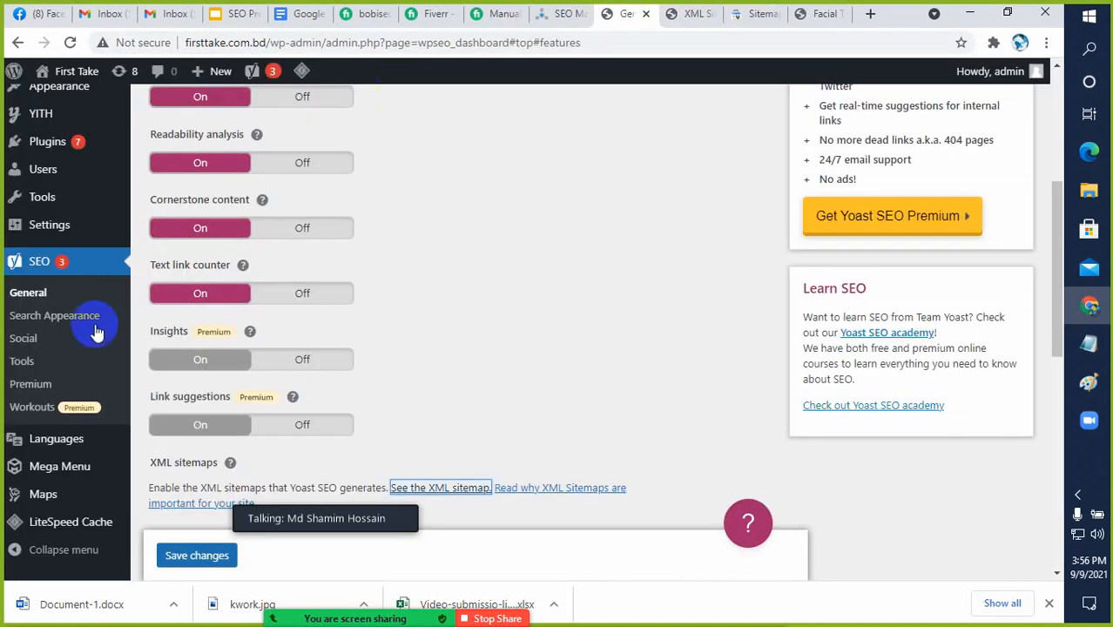
{"action": "left_click", "coordinate": [35, 268]}
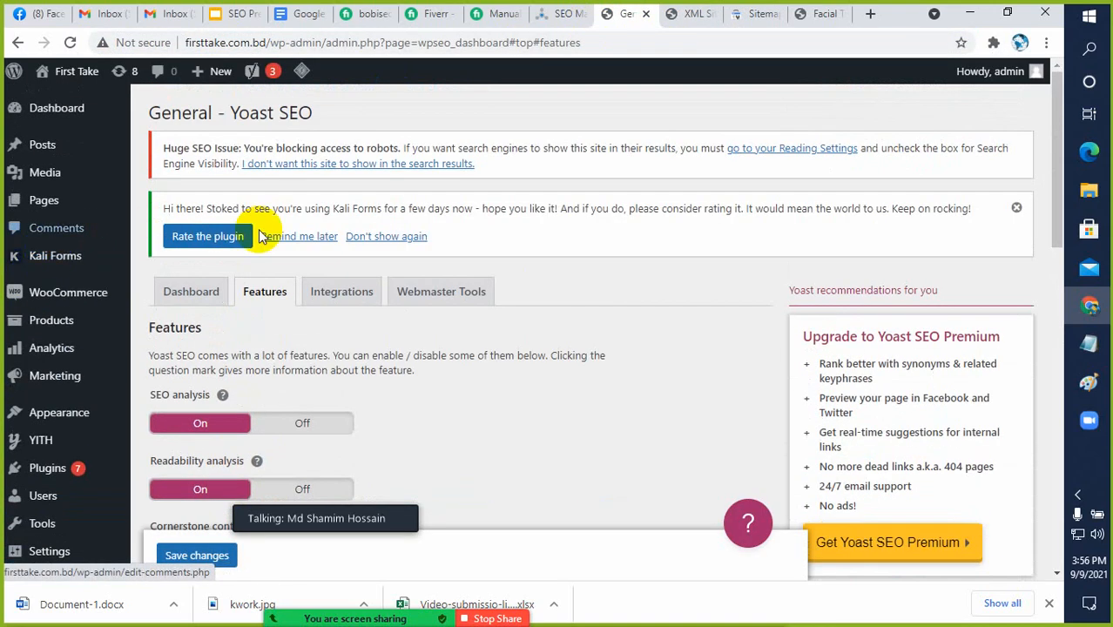
{"action": "scroll", "coordinate": [265, 299], "scroll_direction": "down", "scroll_amount": 5}
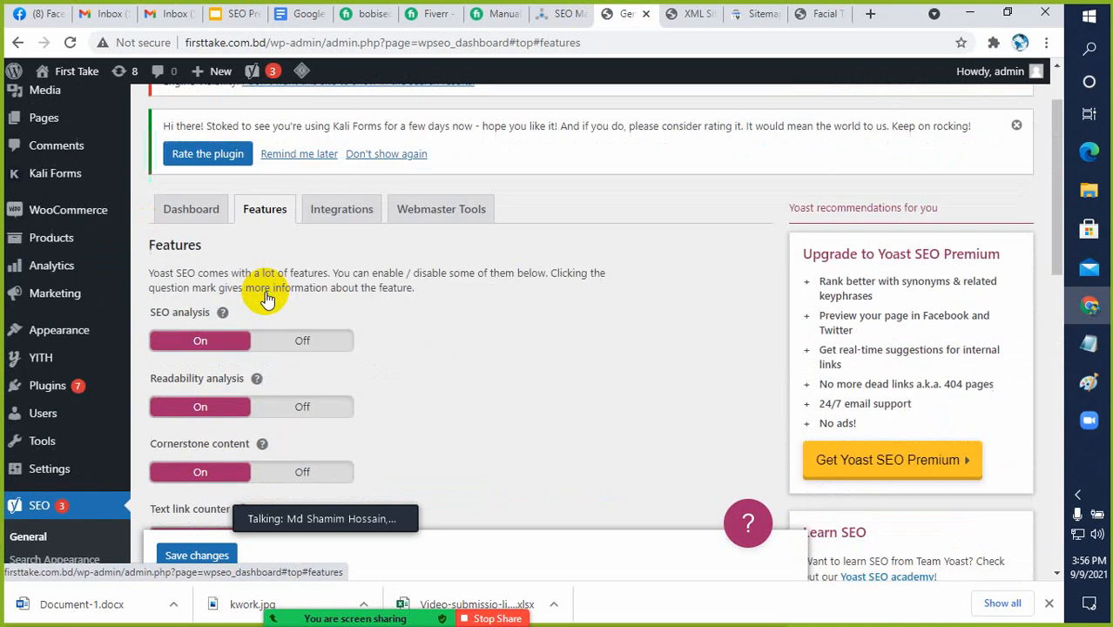
{"action": "scroll", "coordinate": [263, 311], "scroll_direction": "down", "scroll_amount": 2}
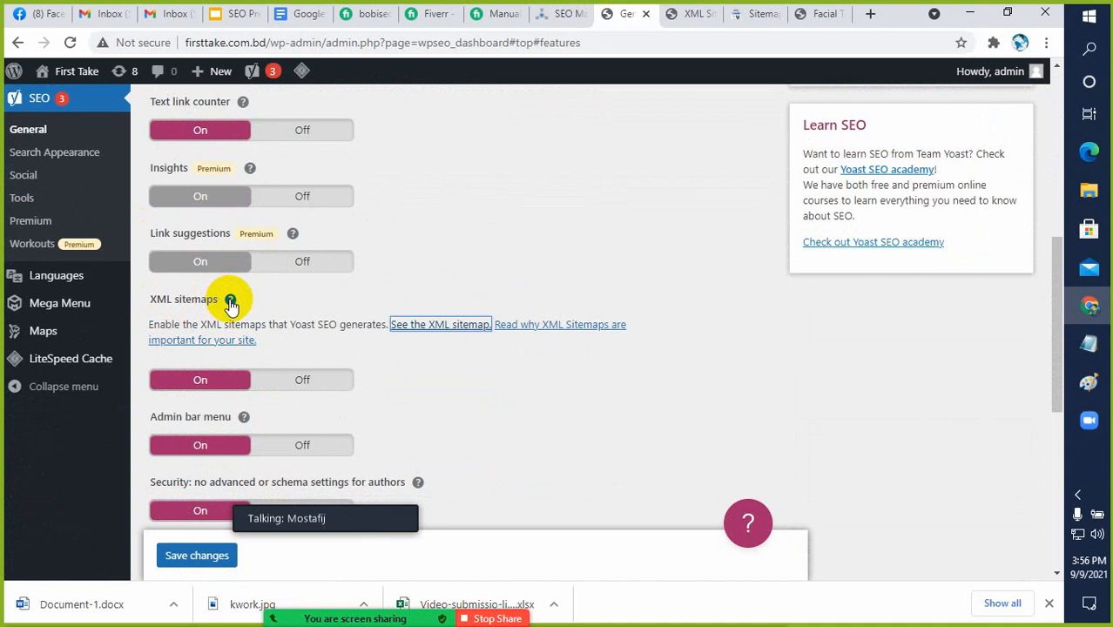
{"action": "left_click", "coordinate": [450, 331]}
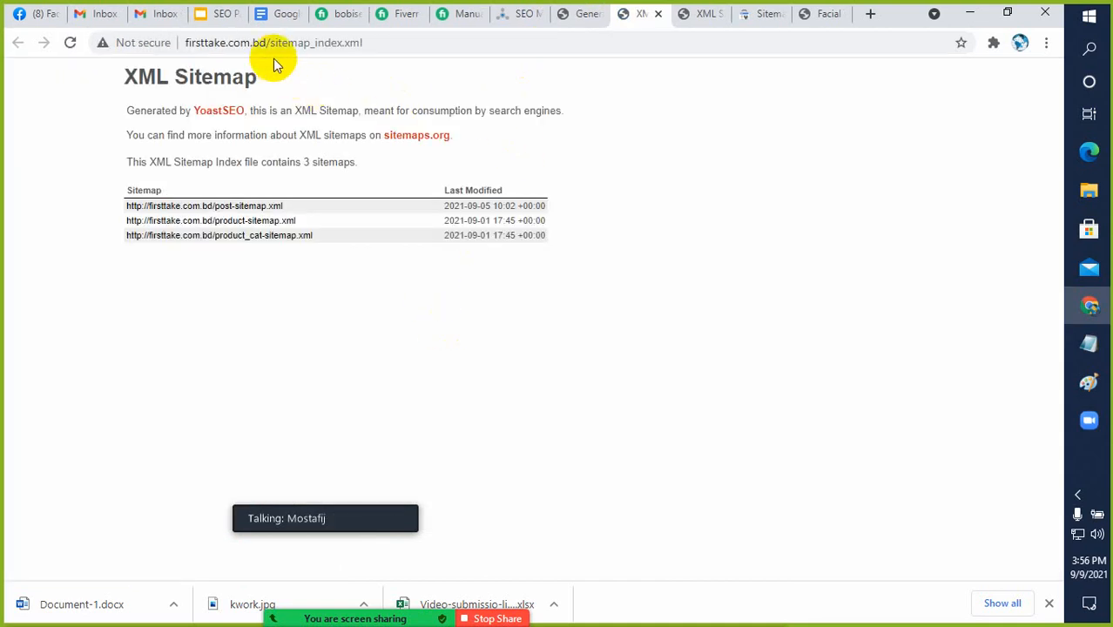
Highlight sitemap_index.xml in the address, check the Zoom Participants list and minimize it
{"action": "left_click_drag", "start_coordinate": [271, 44], "coordinate": [364, 51]}
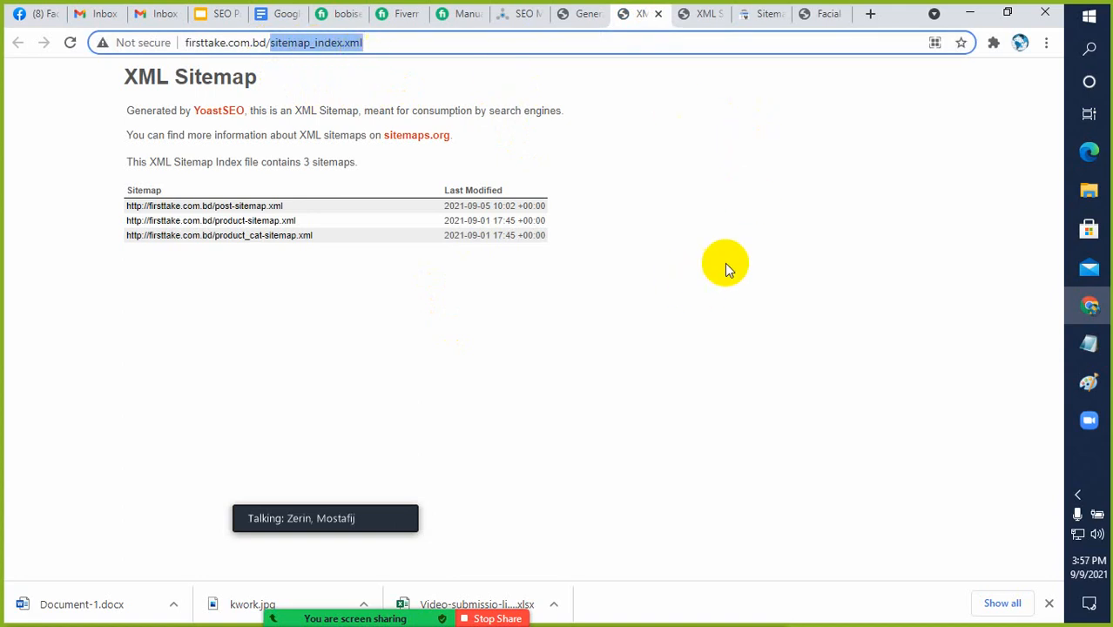
{"action": "mouse_move", "coordinate": [574, 570]}
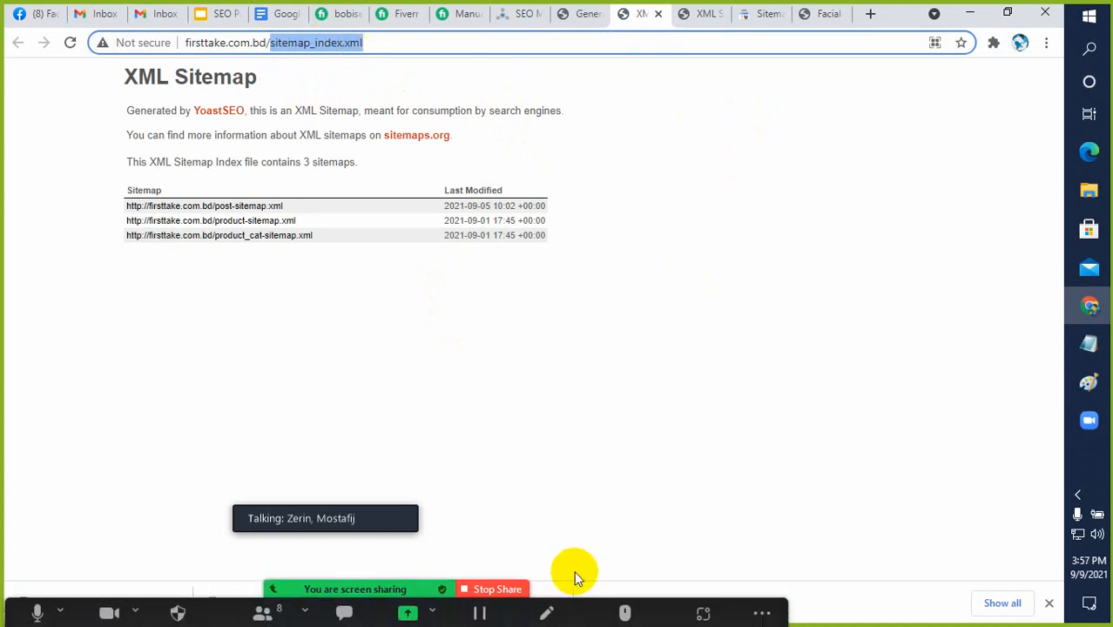
{"action": "left_click", "coordinate": [264, 602]}
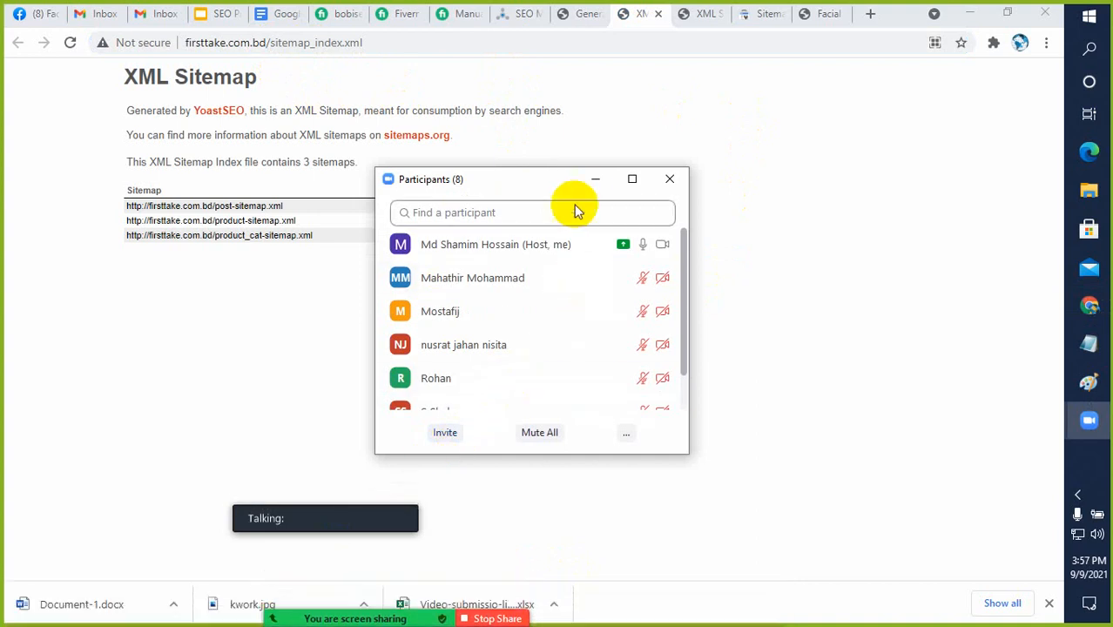
{"action": "left_click", "coordinate": [595, 179]}
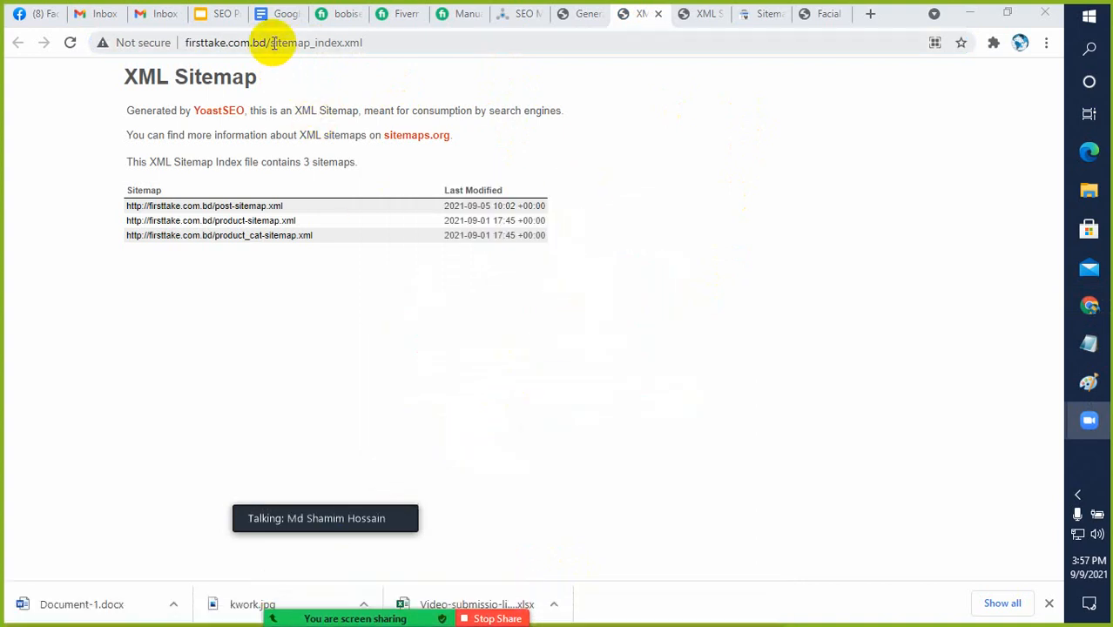
Copy sitemap_index.xml from the address again and enter it as the new sitemap URL in Search Console without submitting
{"action": "left_click_drag", "start_coordinate": [271, 42], "coordinate": [376, 42]}
{"action": "key", "text": "ctrl+c"}
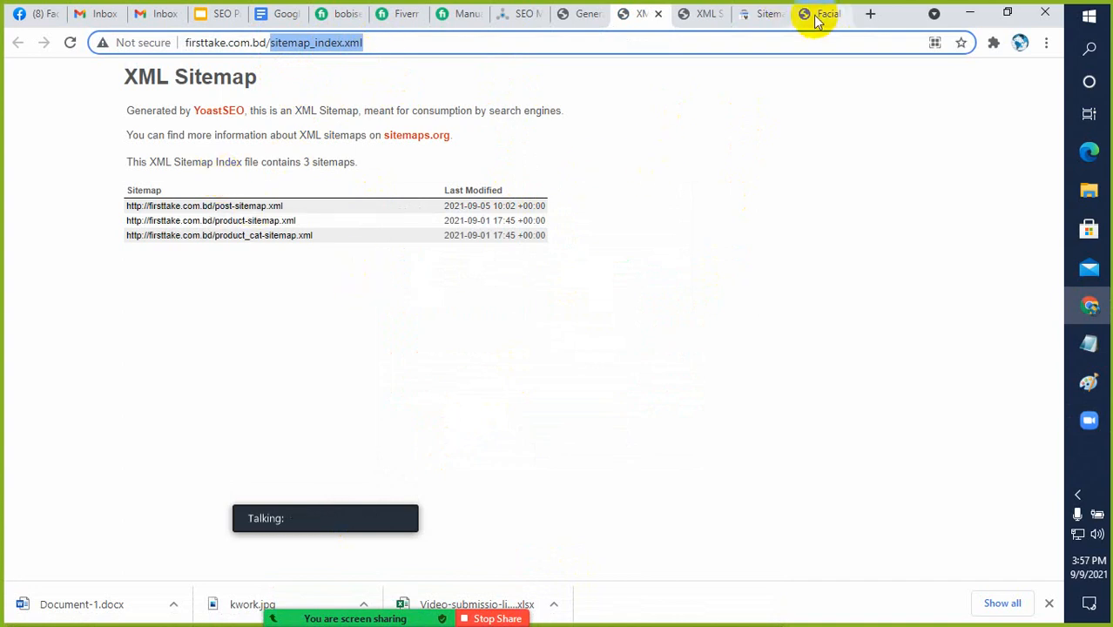
{"action": "left_click", "coordinate": [749, 13]}
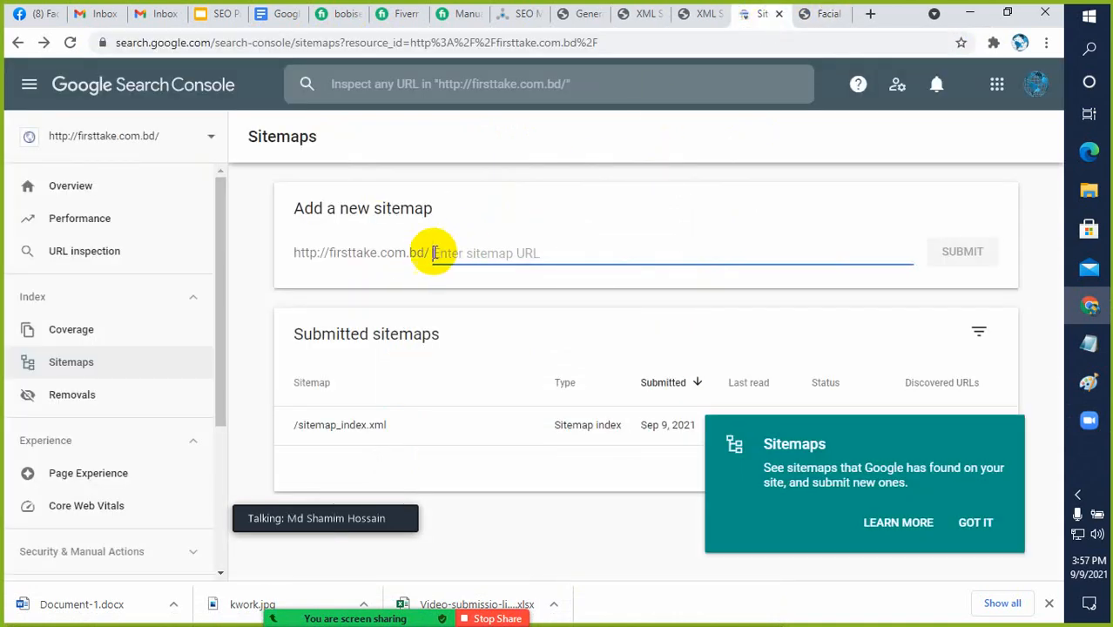
{"action": "key", "text": "ctrl+v"}
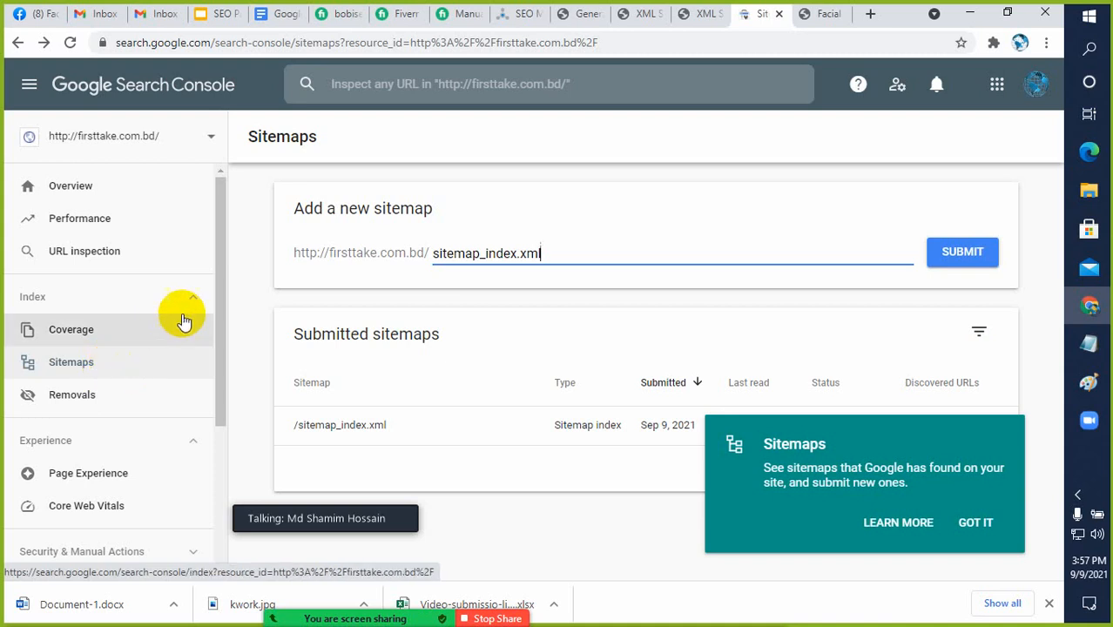
Expand Security & Manual Actions in Search Console and open the Manual actions report
{"action": "scroll", "coordinate": [191, 305], "scroll_direction": "down", "scroll_amount": 2}
{"action": "scroll", "coordinate": [194, 301], "scroll_direction": "down", "scroll_amount": 1}
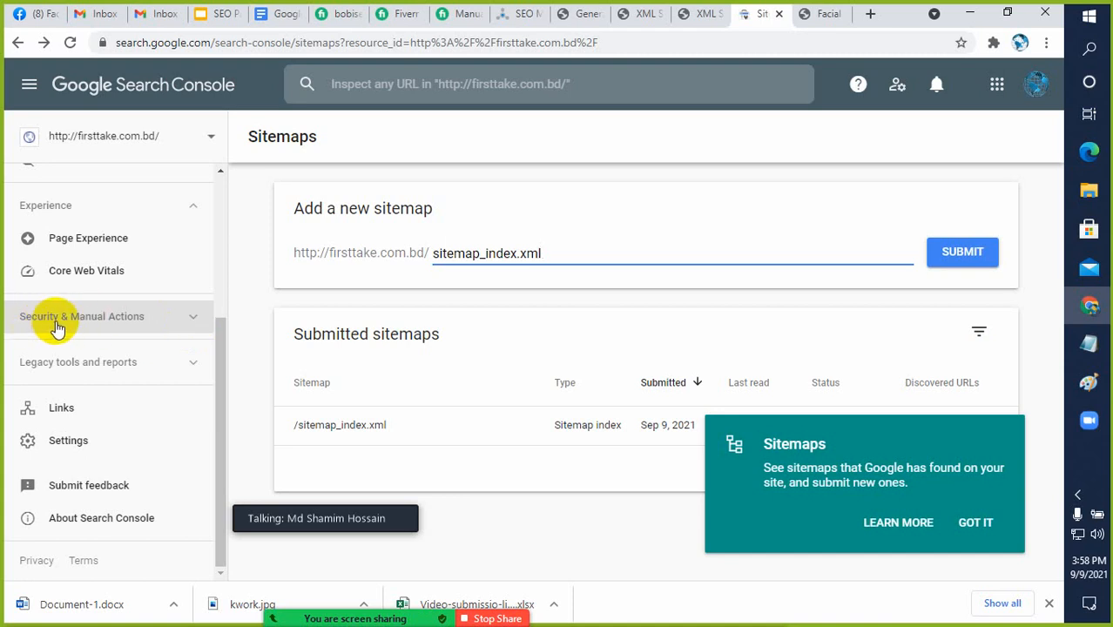
{"action": "left_click", "coordinate": [179, 324]}
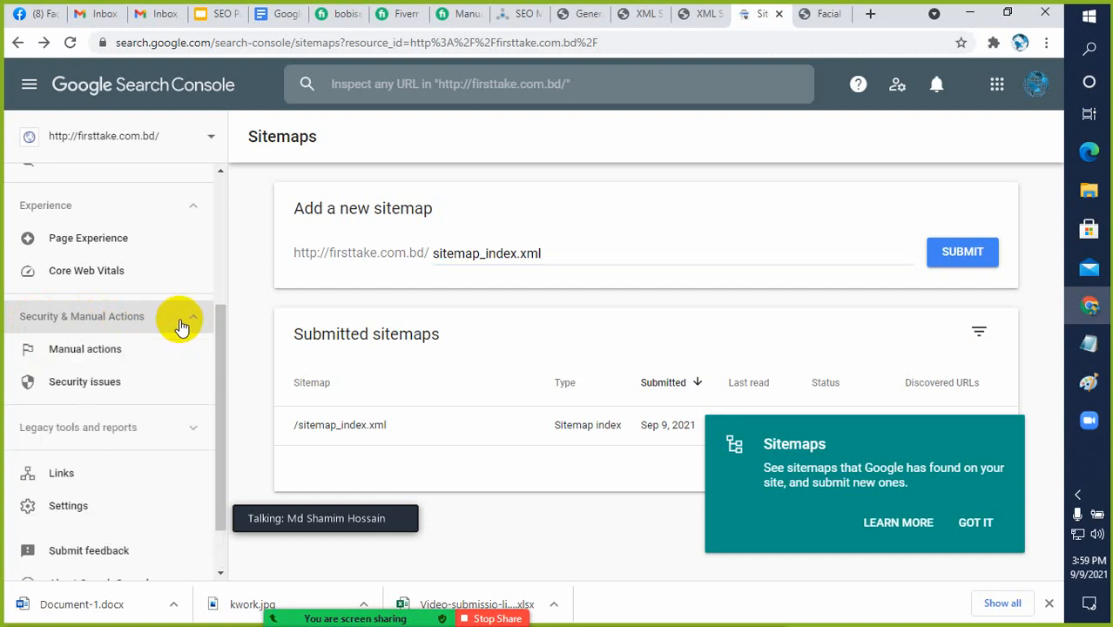
{"action": "left_click", "coordinate": [85, 350]}
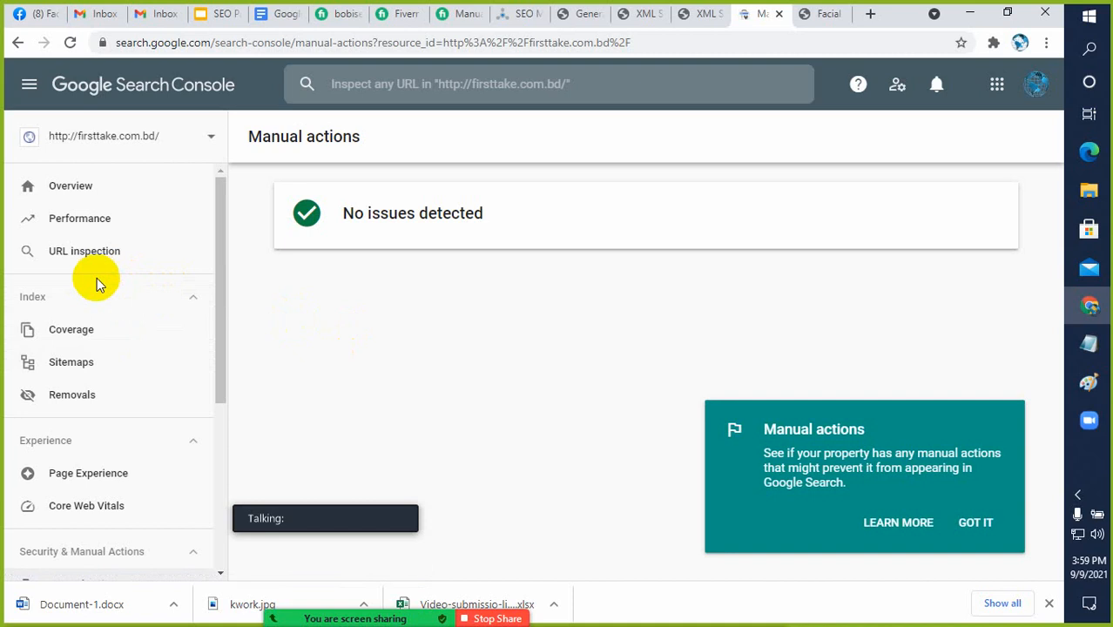
{"action": "scroll", "coordinate": [224, 274], "scroll_direction": "down", "scroll_amount": 2}
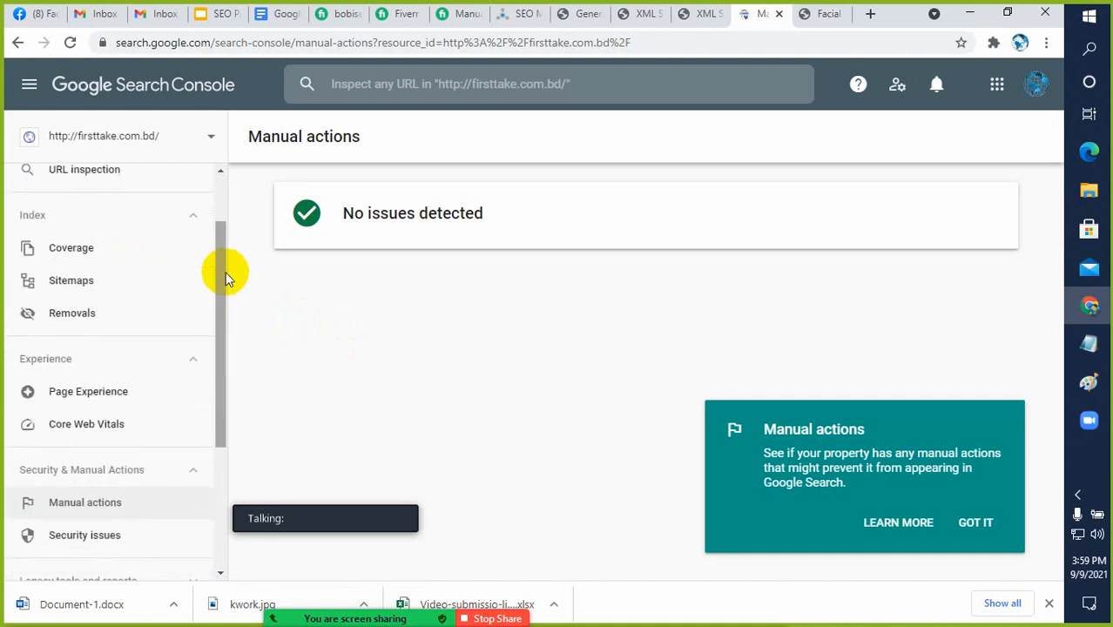
{"action": "scroll", "coordinate": [224, 273], "scroll_direction": "up", "scroll_amount": 2}
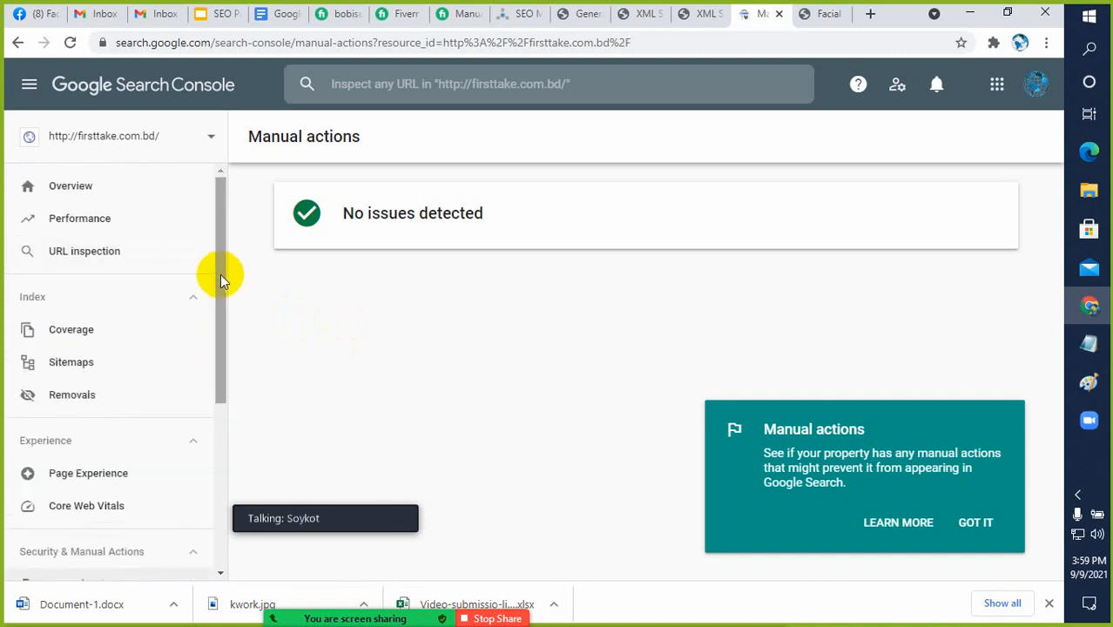
{"action": "left_click_drag", "start_coordinate": [219, 276], "coordinate": [232, 301]}
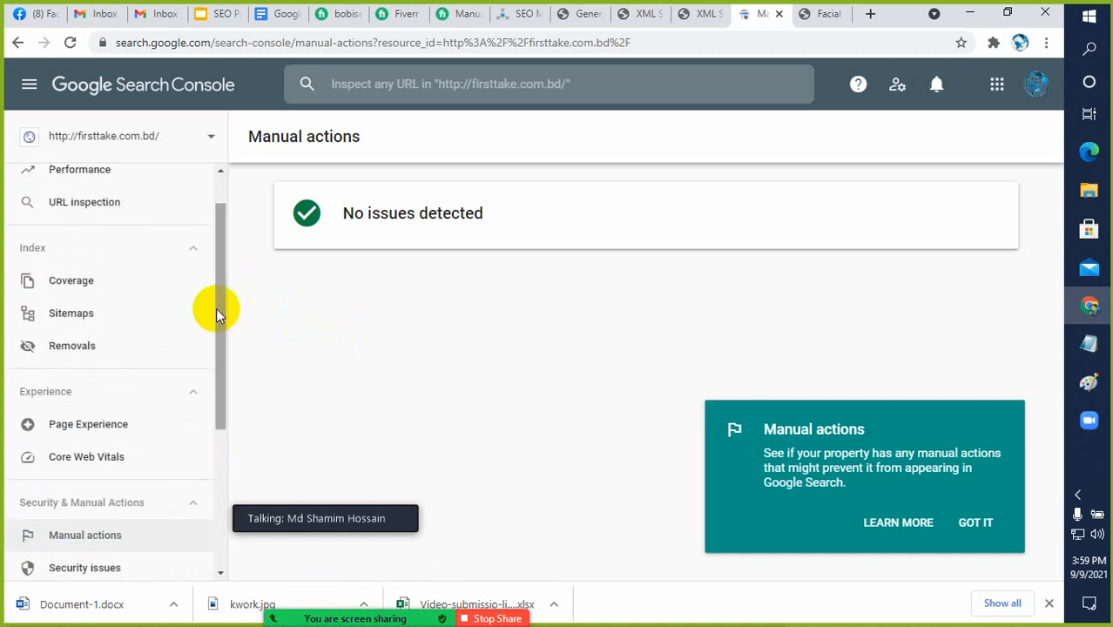
Dismiss the Manual actions tip and open two new browser tabs, loading Fiverr in the first
{"action": "left_click", "coordinate": [967, 523]}
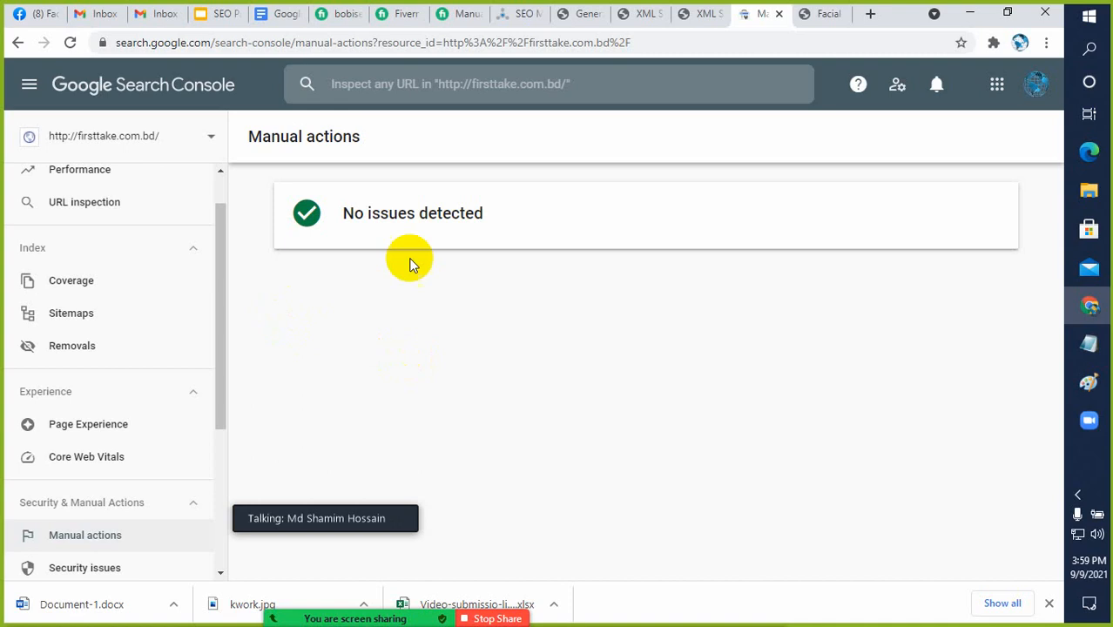
{"action": "left_click", "coordinate": [871, 15]}
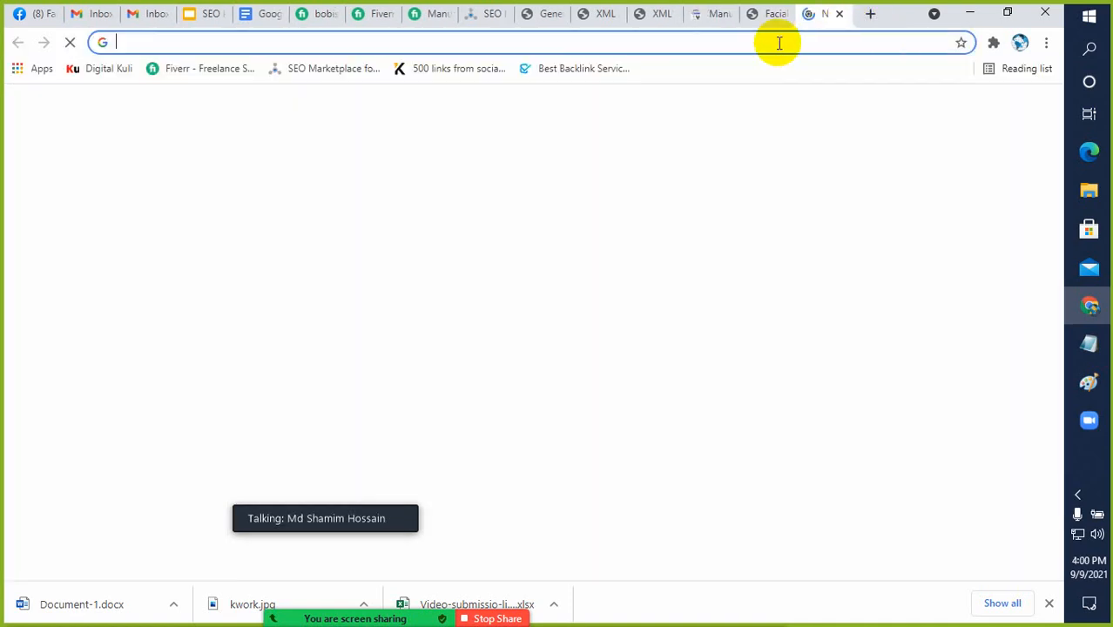
{"action": "left_click", "coordinate": [217, 71]}
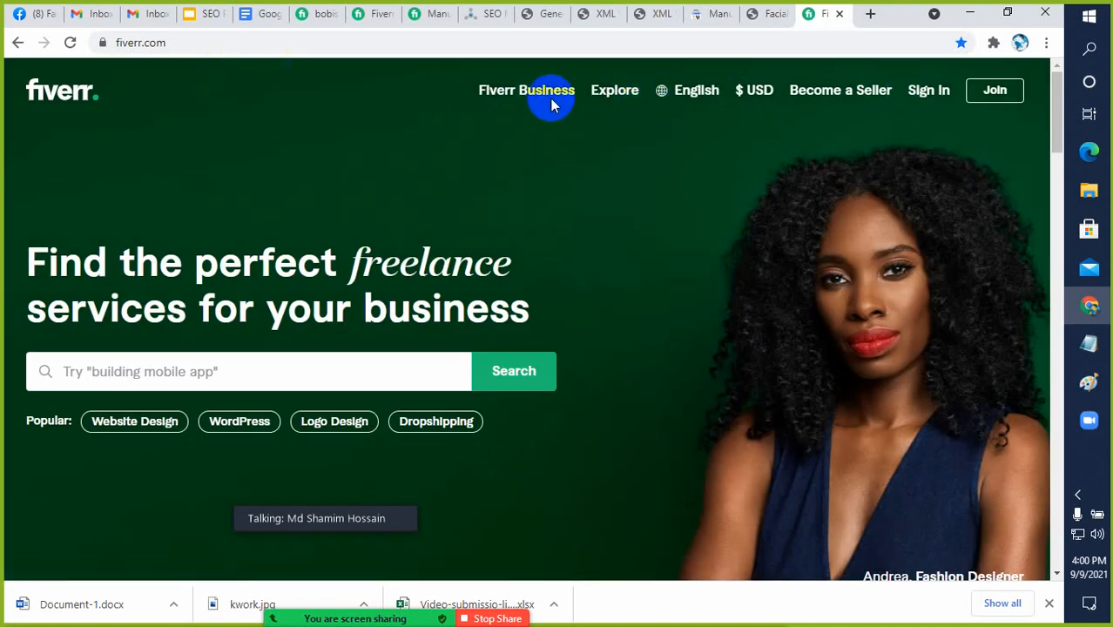
{"action": "left_click", "coordinate": [871, 14]}
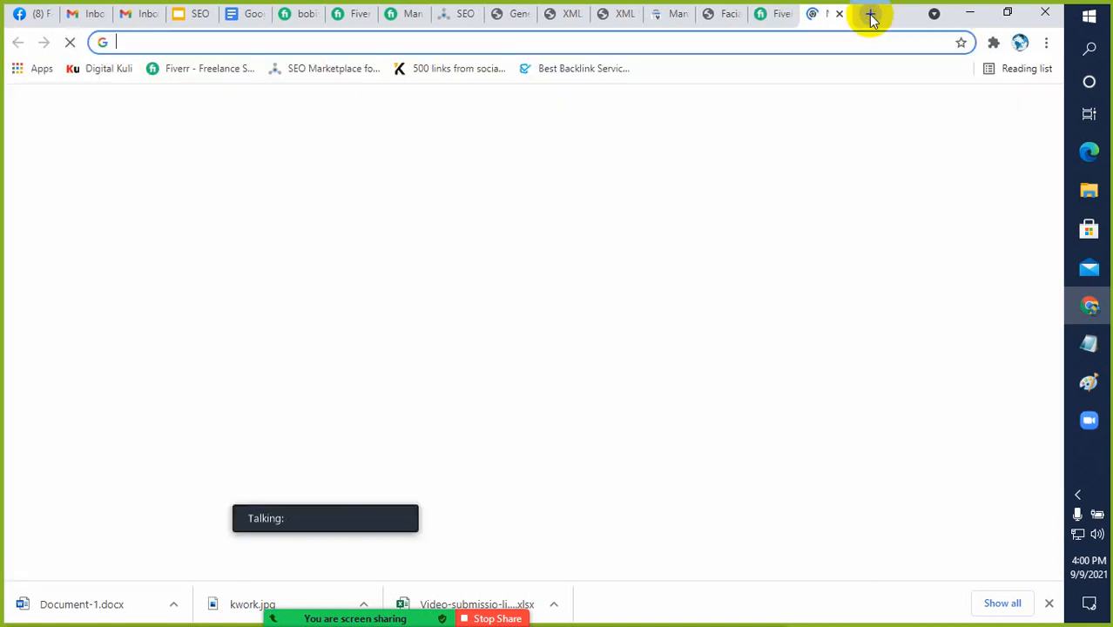
{"action": "type", "text": "onedirection i"}
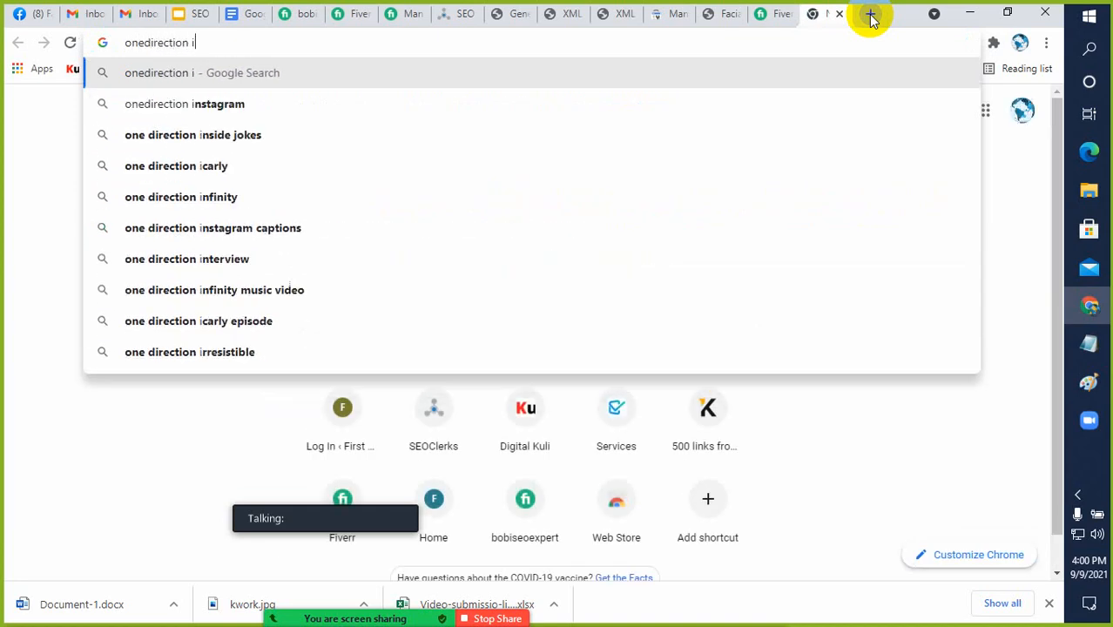
{"action": "key", "text": "BackSpace"}
{"action": "key", "text": "BackSpace"}
{"action": "key", "text": "BackSpace"}
{"action": "key", "text": "BackSpace"}
{"action": "key", "text": "BackSpace"}
{"action": "key", "text": "BackSpace"}
{"action": "key", "text": "BackSpace"}
{"action": "key", "text": "BackSpace"}
{"action": "key", "text": "BackSpace"}
{"action": "key", "text": "BackSpace"}
{"action": "key", "text": "BackSpace"}
{"action": "key", "text": "BackSpace"}
{"action": "key", "text": "BackSpace"}
{"action": "key", "text": "BackSpace"}
Open the First Take homepage at firsttake.com.bd in the blank browser tab
{"action": "type", "text": "f"}
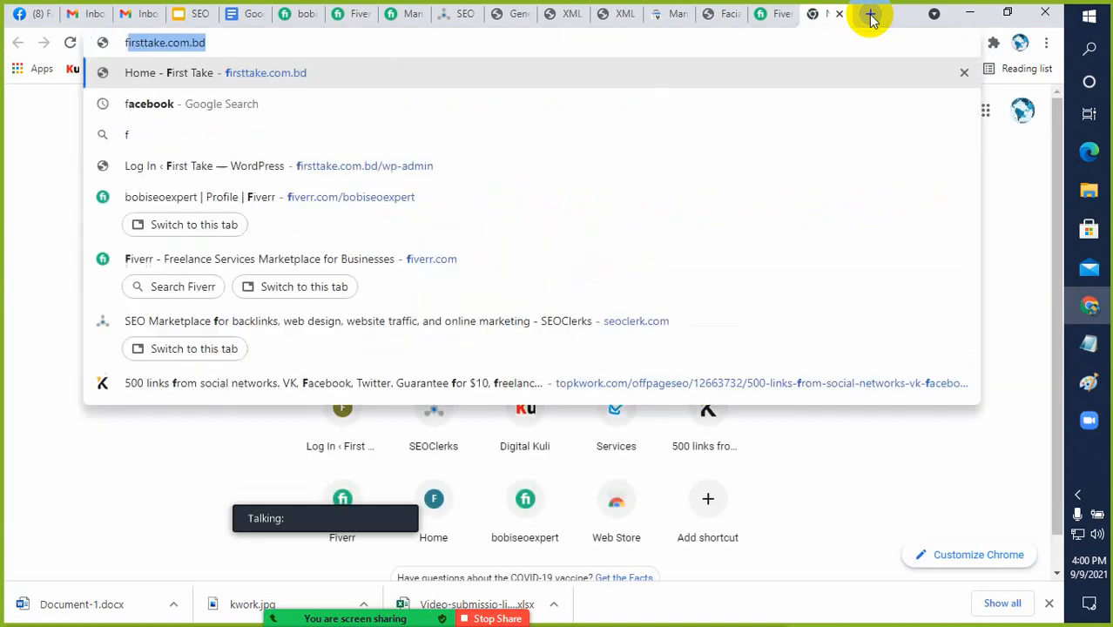
{"action": "type", "text": "ir"}
{"action": "key", "text": "Return"}
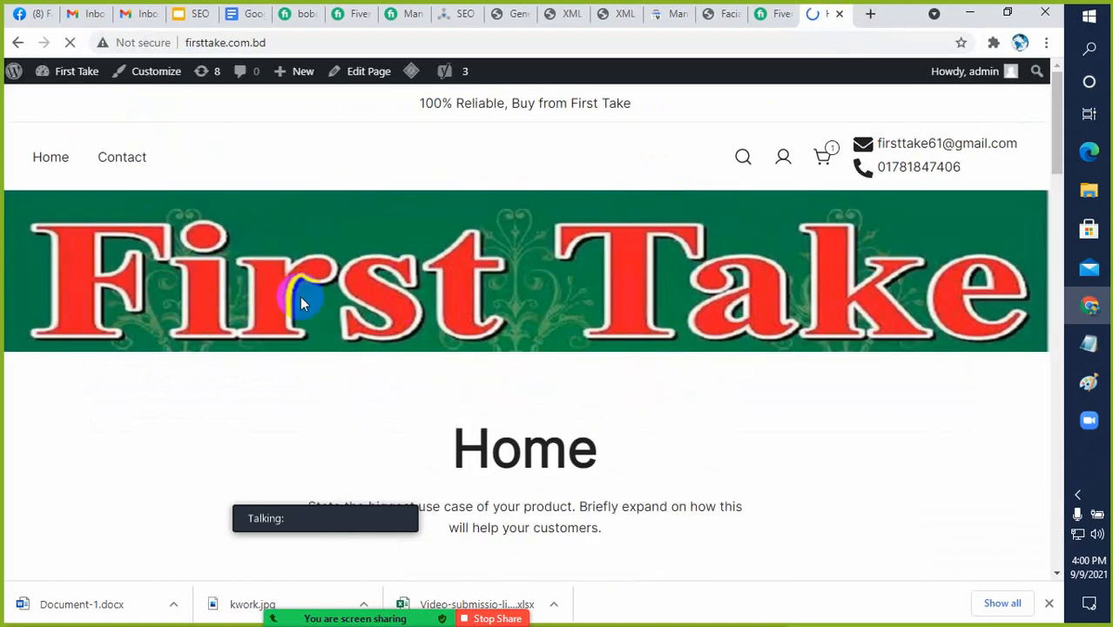
Browse the products on the First Take homepage and open the Facial Treatment Essence (Pitera Essence) product page
{"action": "scroll", "coordinate": [305, 287], "scroll_direction": "down", "scroll_amount": 3}
{"action": "scroll", "coordinate": [228, 423], "scroll_direction": "down", "scroll_amount": 2}
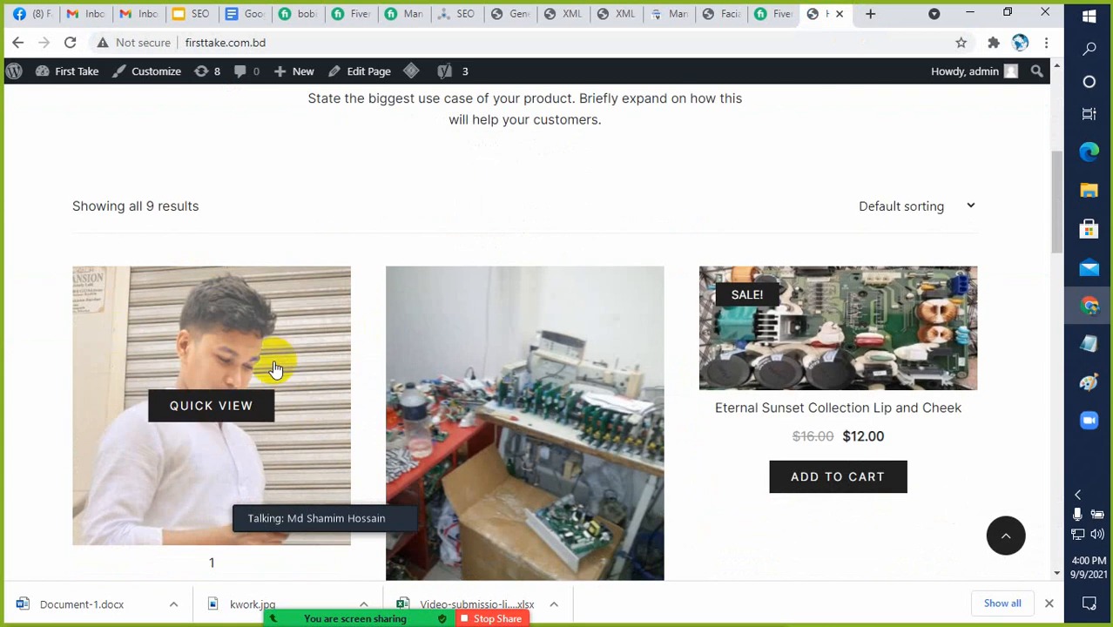
{"action": "scroll", "coordinate": [348, 366], "scroll_direction": "up", "scroll_amount": 4}
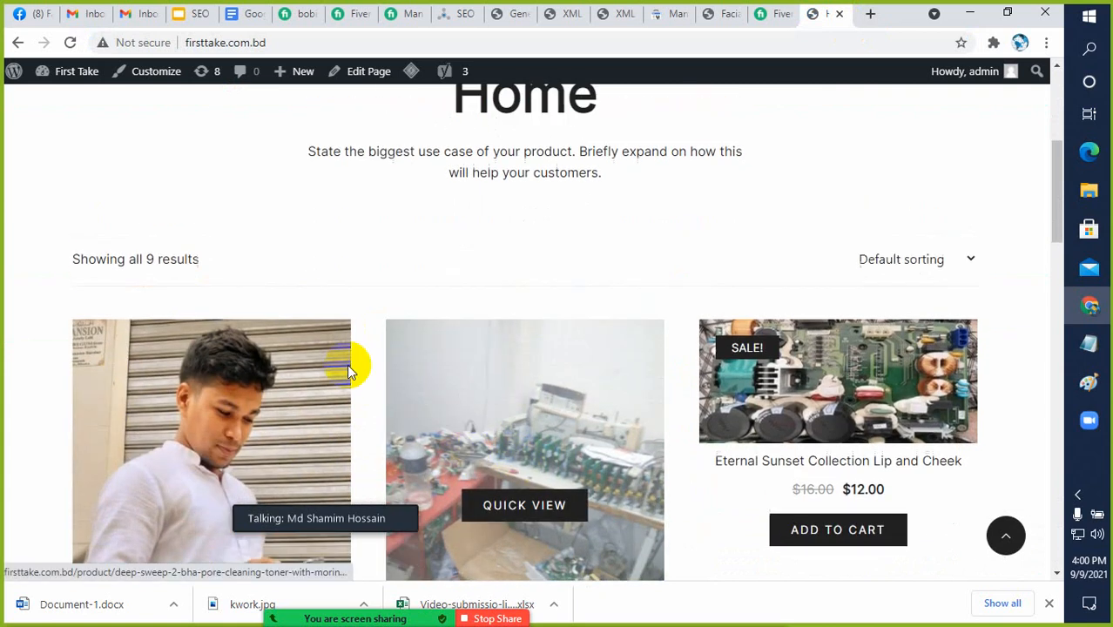
{"action": "scroll", "coordinate": [383, 313], "scroll_direction": "up", "scroll_amount": 2}
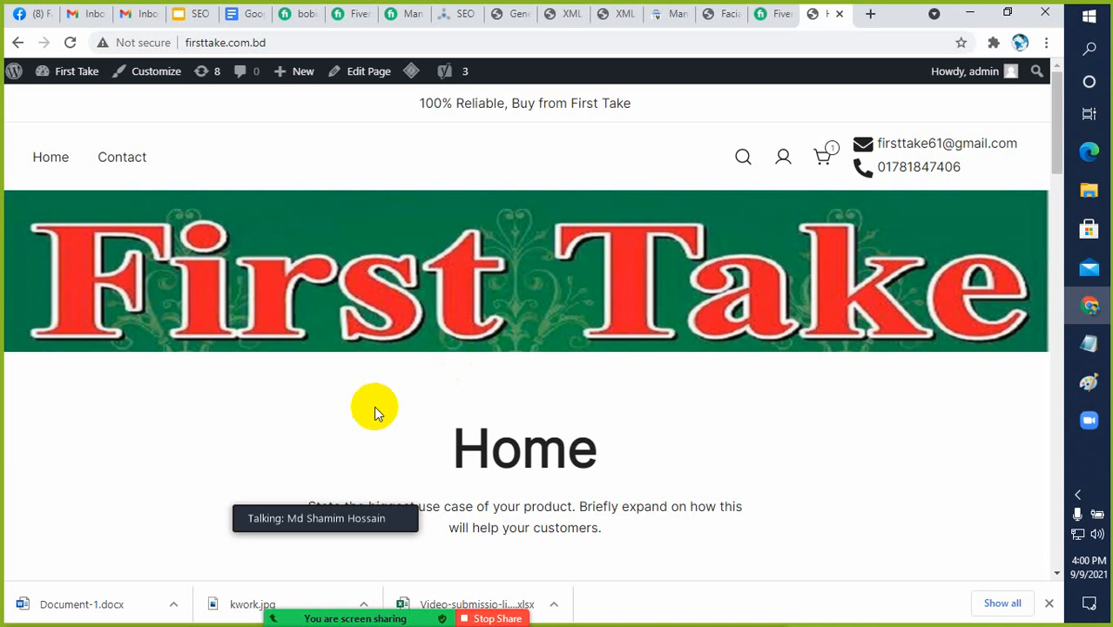
{"action": "scroll", "coordinate": [441, 365], "scroll_direction": "down", "scroll_amount": 1}
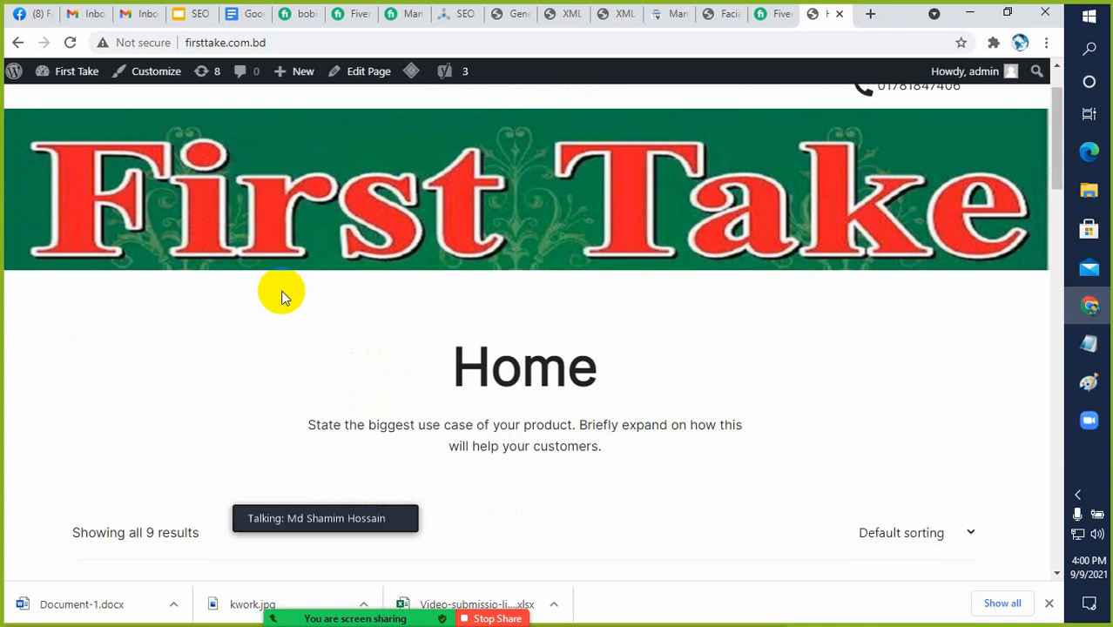
{"action": "scroll", "coordinate": [298, 259], "scroll_direction": "down", "scroll_amount": 4}
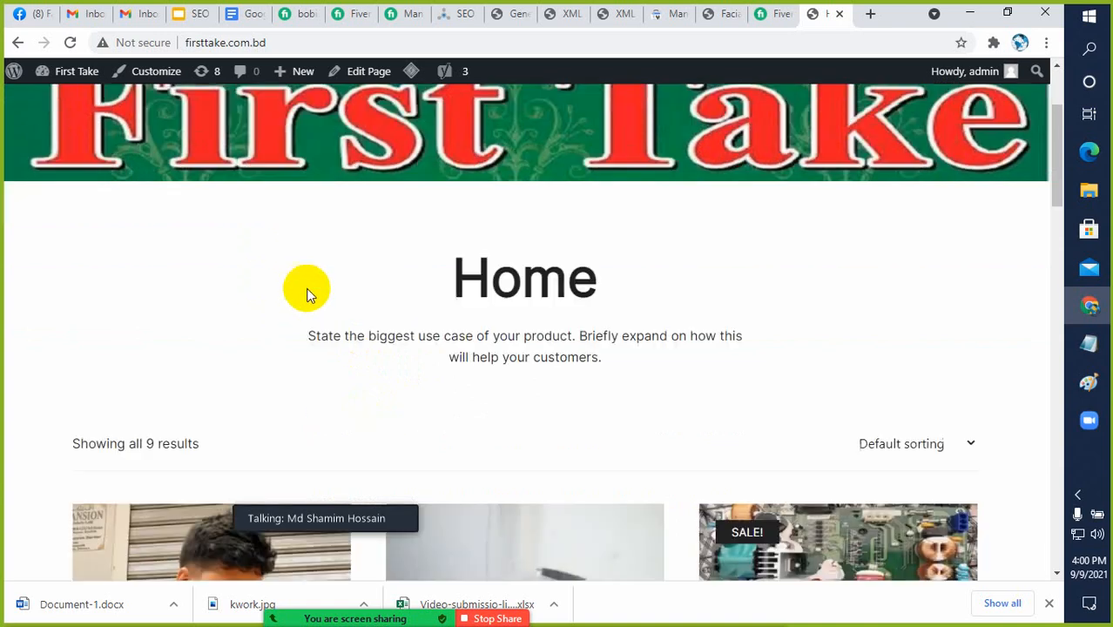
{"action": "scroll", "coordinate": [533, 401], "scroll_direction": "down", "scroll_amount": 6}
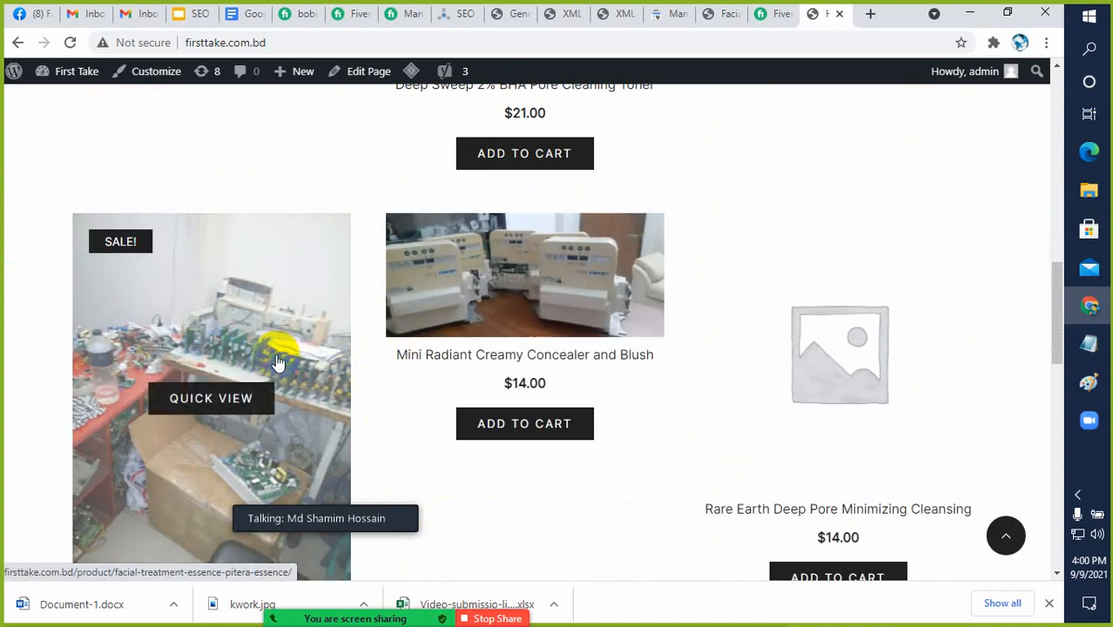
{"action": "left_click", "coordinate": [225, 348]}
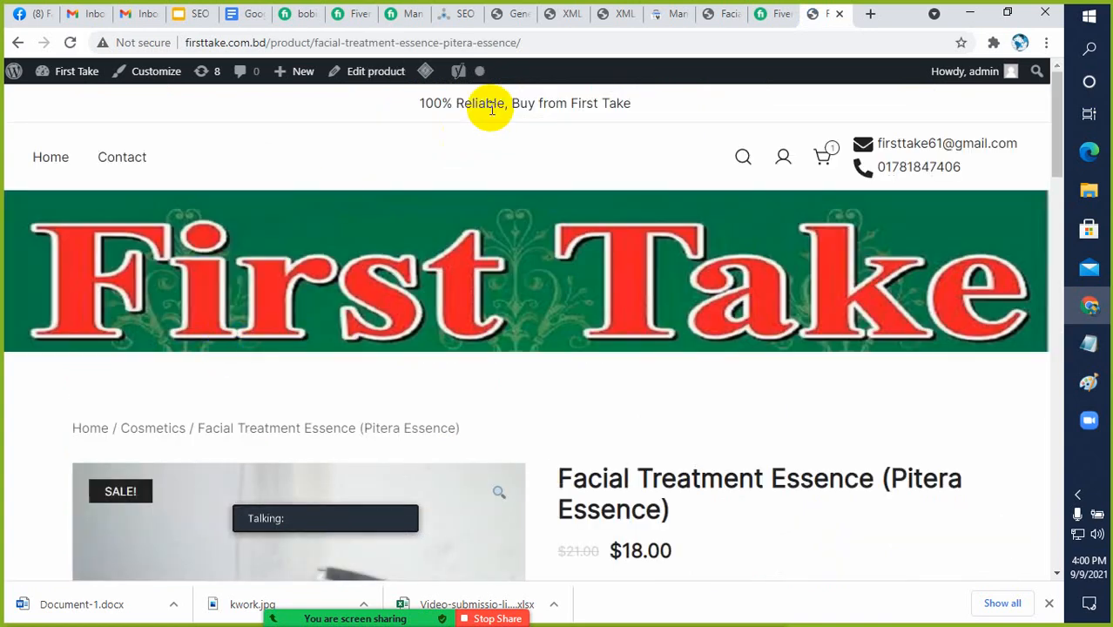
Copy the product page's address and run a URL inspection on it in Search Console
{"action": "left_click", "coordinate": [541, 45]}
{"action": "key", "text": "ctrl+c"}
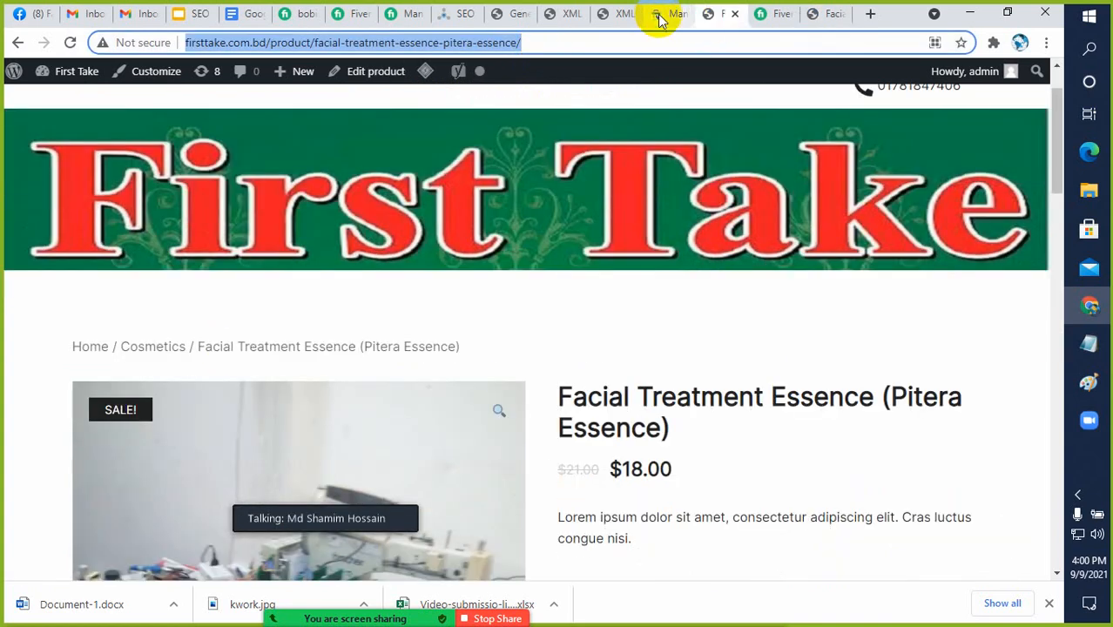
{"action": "left_click", "coordinate": [659, 16]}
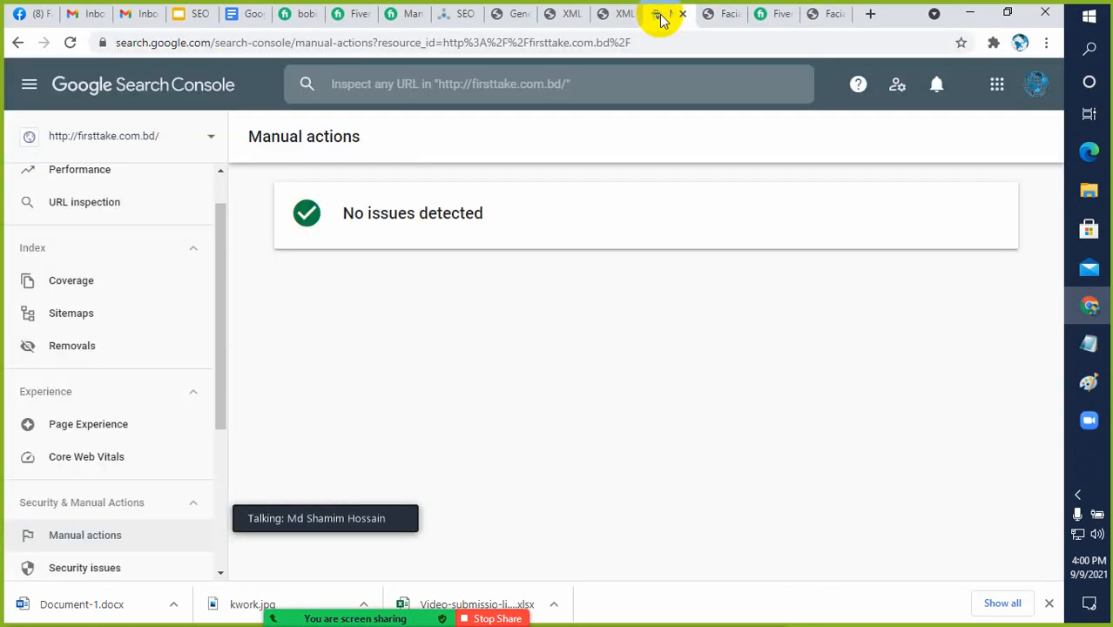
{"action": "left_click", "coordinate": [98, 213]}
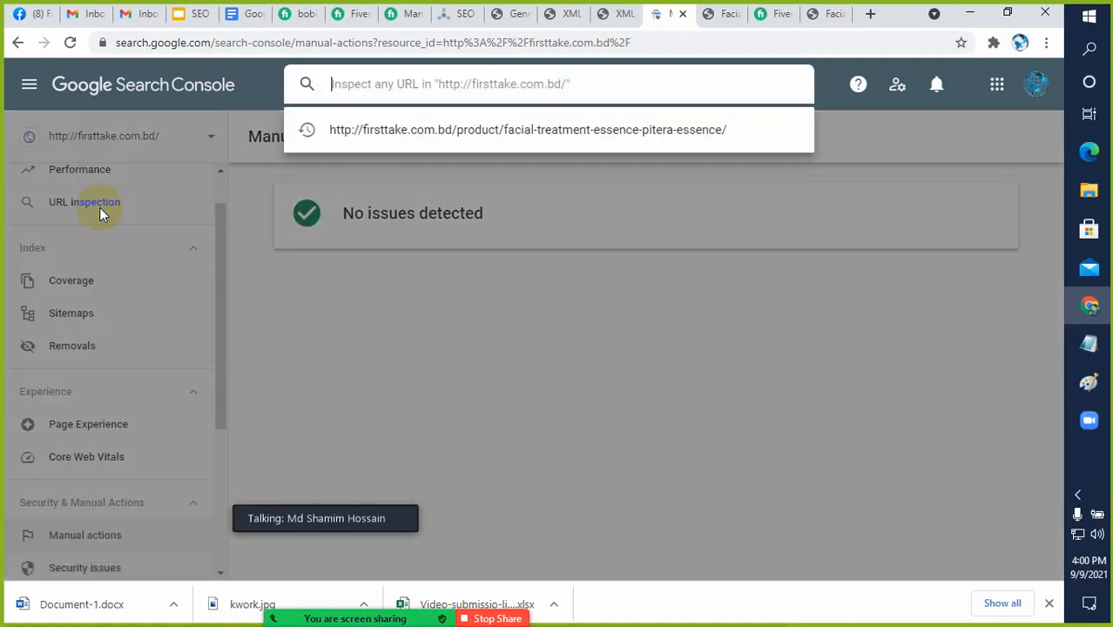
{"action": "key", "text": "ctrl+v"}
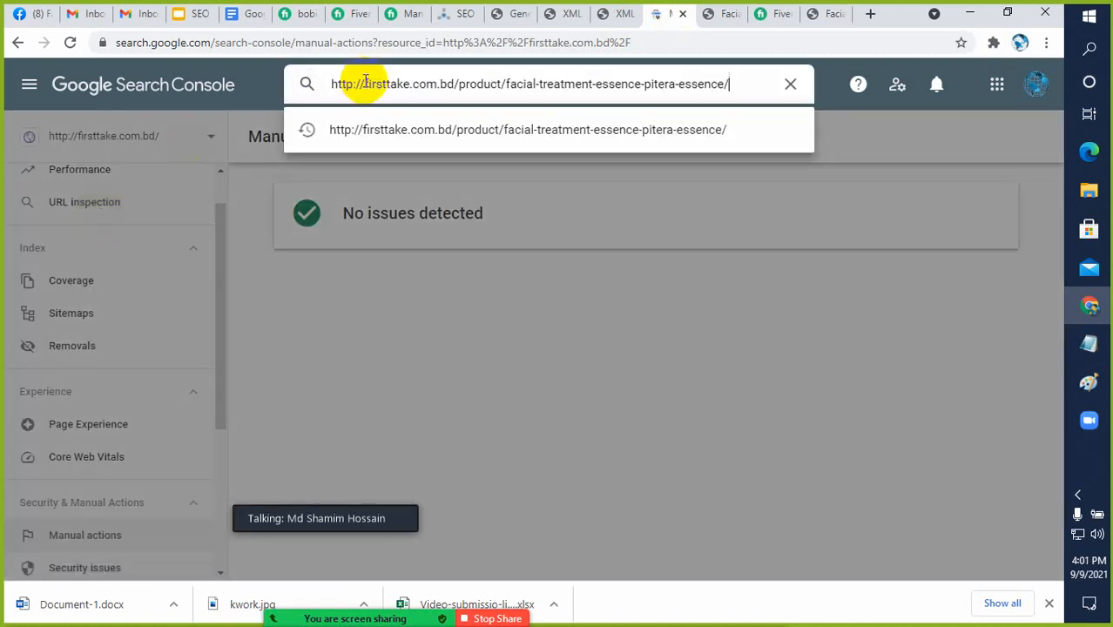
{"action": "key", "text": "Return"}
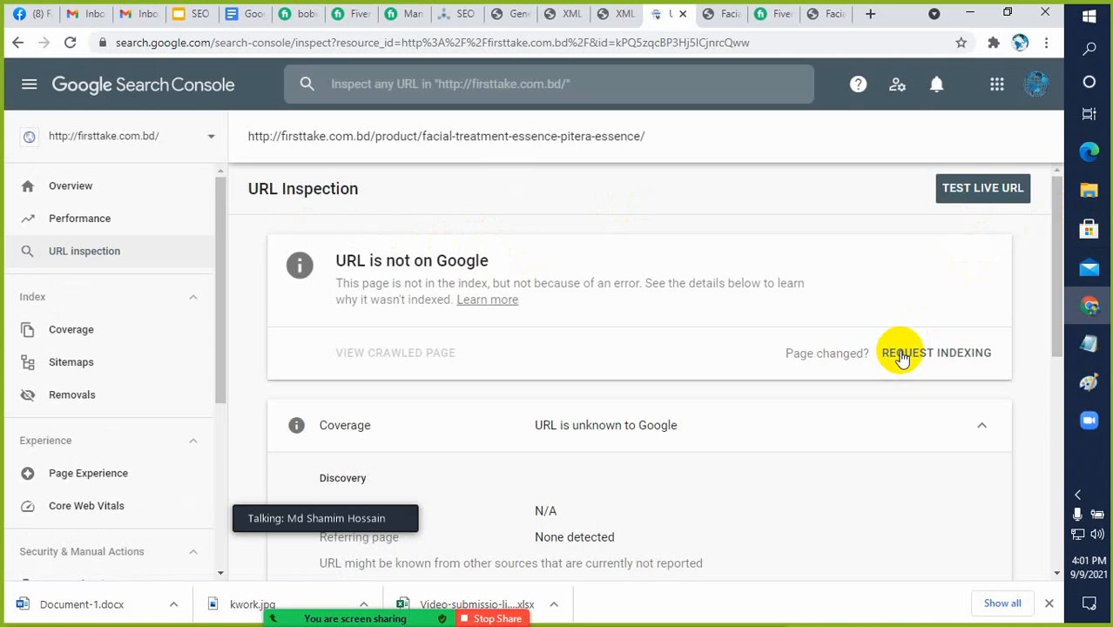
Review the Search Console navigation sections, from Overview and Index to Experience, Security & Manual Actions, Links and Settings
{"action": "scroll", "coordinate": [135, 349], "scroll_direction": "down", "scroll_amount": 3}
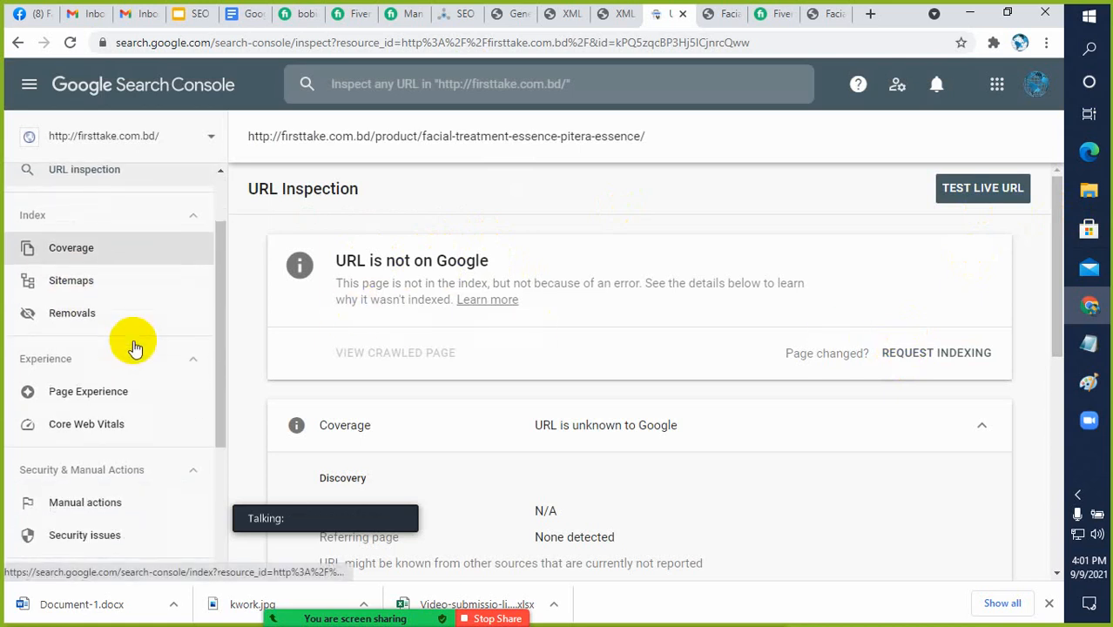
{"action": "scroll", "coordinate": [135, 348], "scroll_direction": "up", "scroll_amount": 1}
{"action": "scroll", "coordinate": [135, 346], "scroll_direction": "up", "scroll_amount": 3}
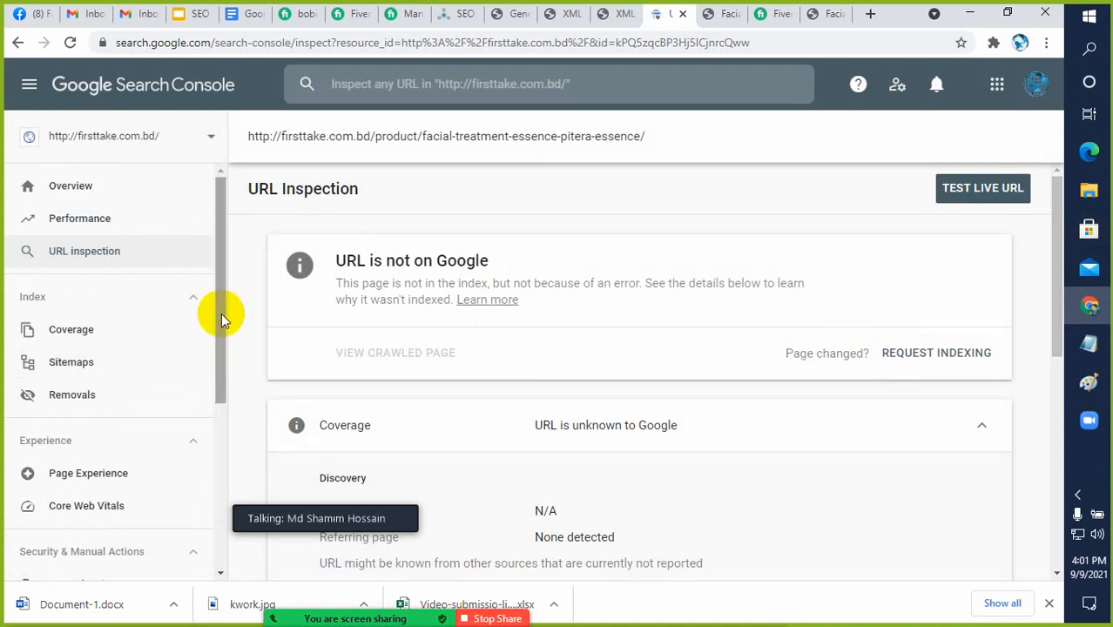
{"action": "scroll", "coordinate": [222, 306], "scroll_direction": "down", "scroll_amount": 3}
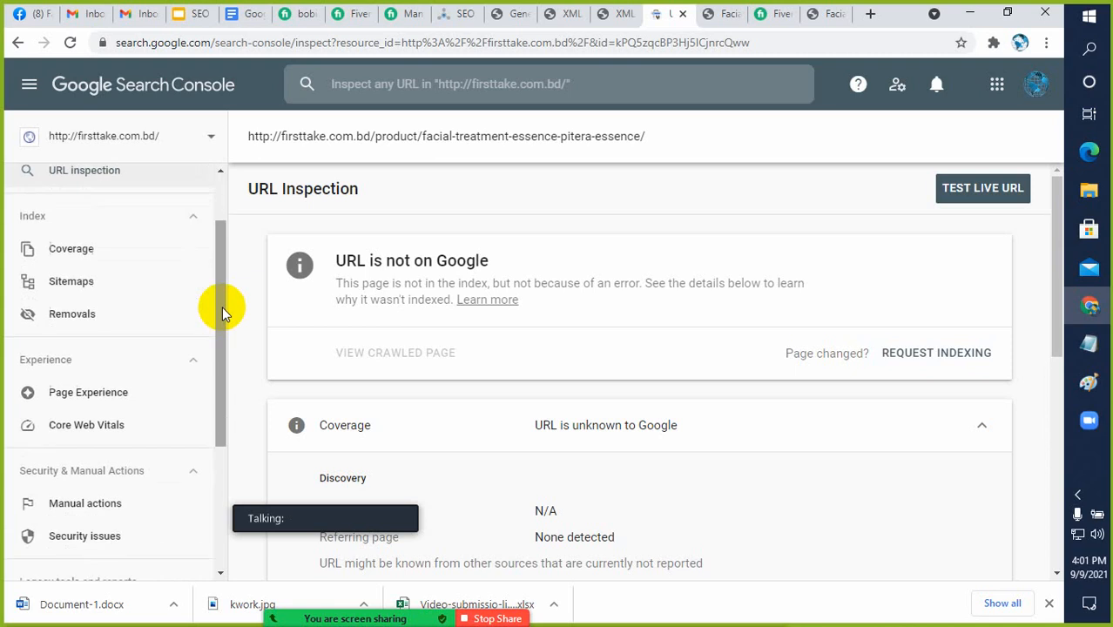
{"action": "scroll", "coordinate": [141, 357], "scroll_direction": "down", "scroll_amount": 1}
{"action": "scroll", "coordinate": [141, 355], "scroll_direction": "up", "scroll_amount": 4}
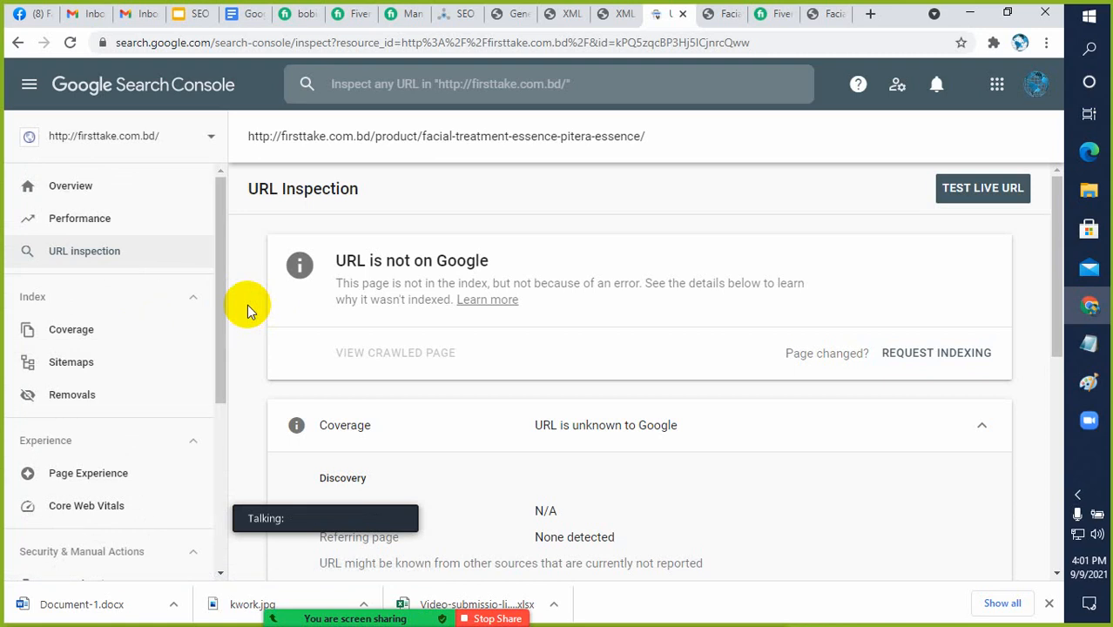
{"action": "scroll", "coordinate": [107, 357], "scroll_direction": "down", "scroll_amount": 2}
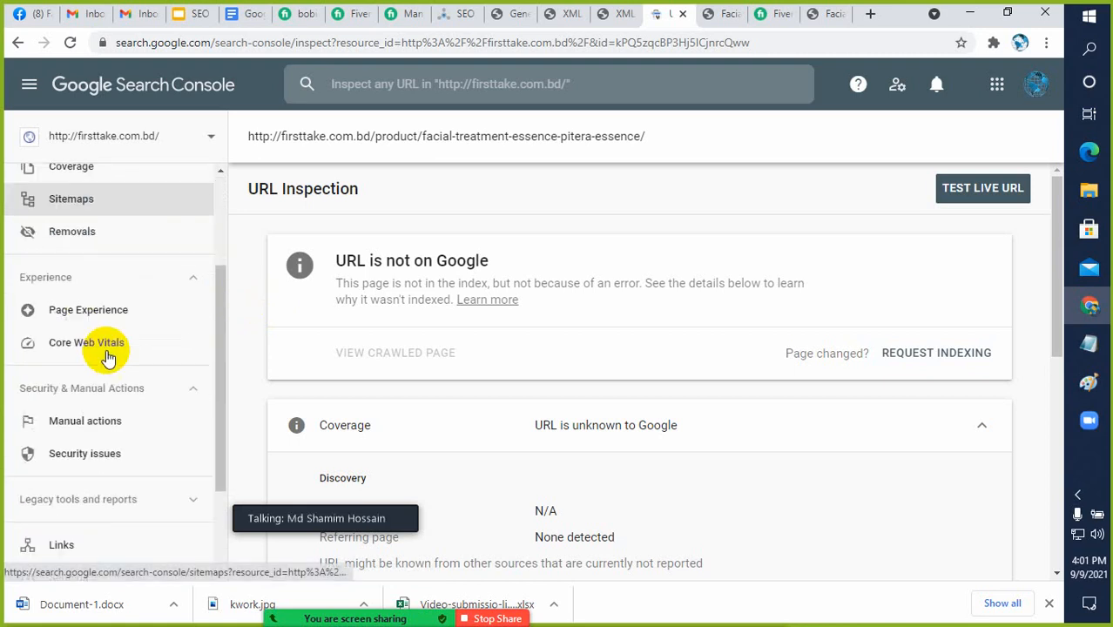
{"action": "scroll", "coordinate": [107, 356], "scroll_direction": "down", "scroll_amount": 2}
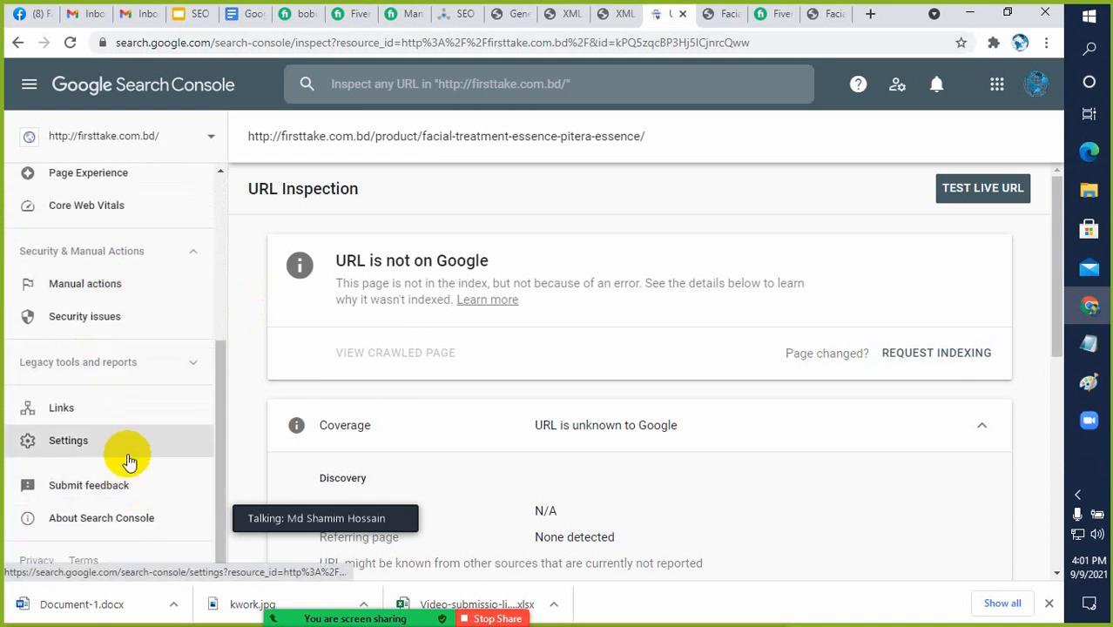
{"action": "scroll", "coordinate": [128, 460], "scroll_direction": "up", "scroll_amount": 2}
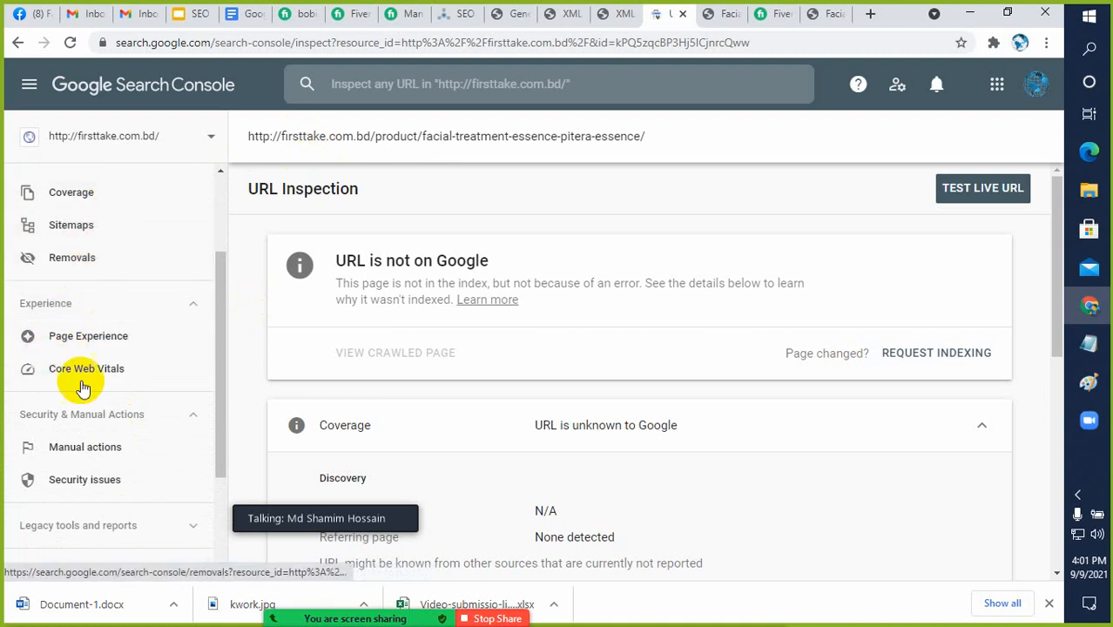
Glance at the SEO presentation, return to the URL inspection result and look over the Search Console navigation entries again
{"action": "left_click", "coordinate": [198, 15]}
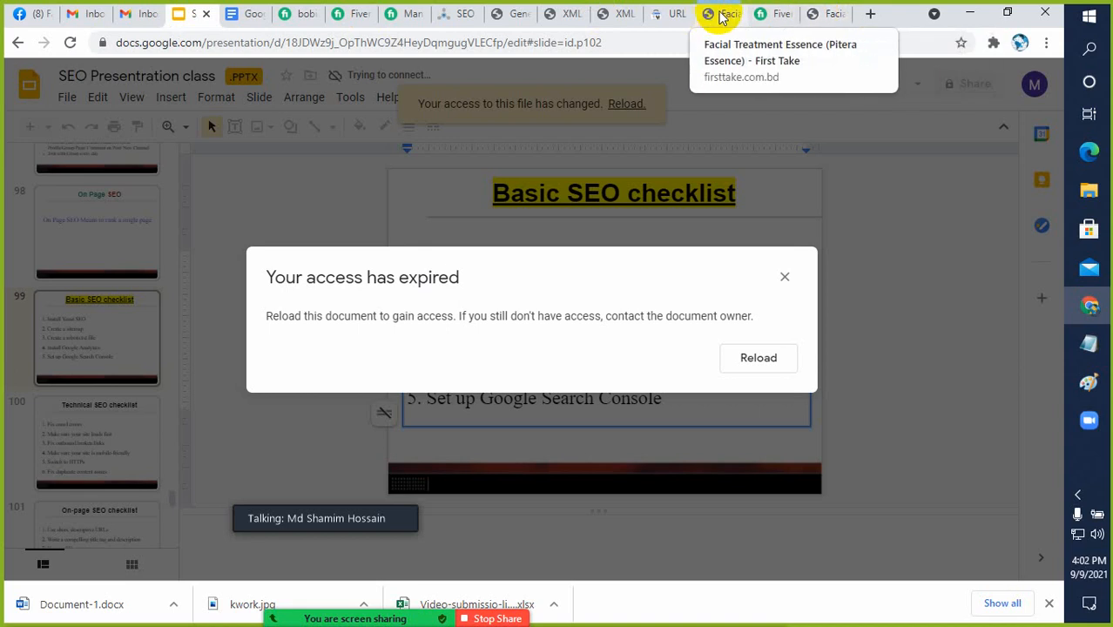
{"action": "left_click", "coordinate": [721, 15]}
{"action": "left_click", "coordinate": [668, 15]}
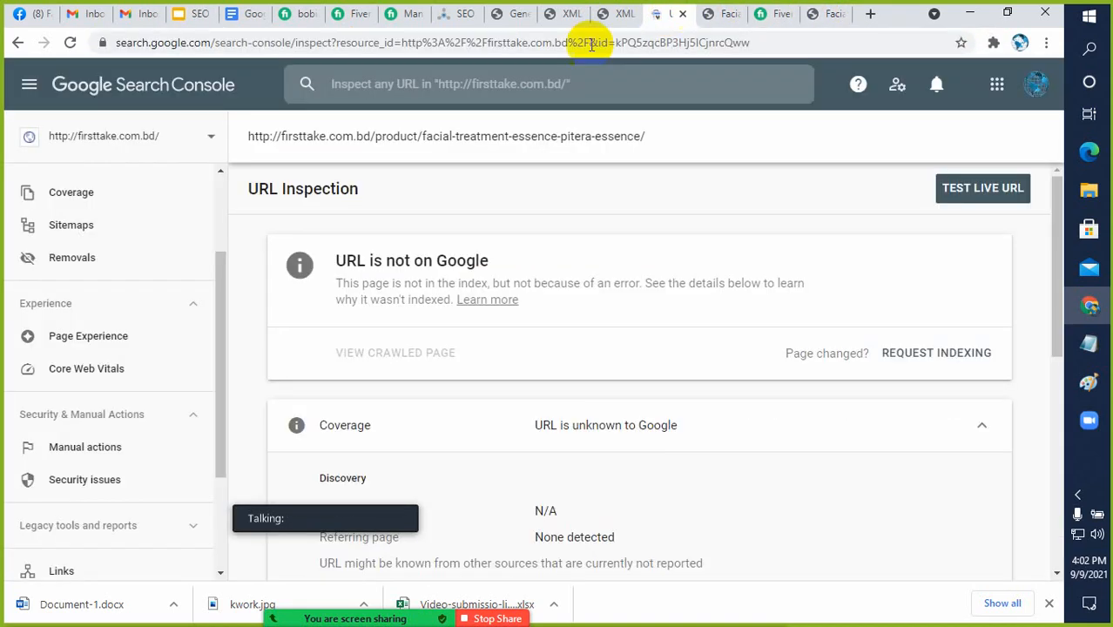
{"action": "scroll", "coordinate": [139, 305], "scroll_direction": "down", "scroll_amount": 3}
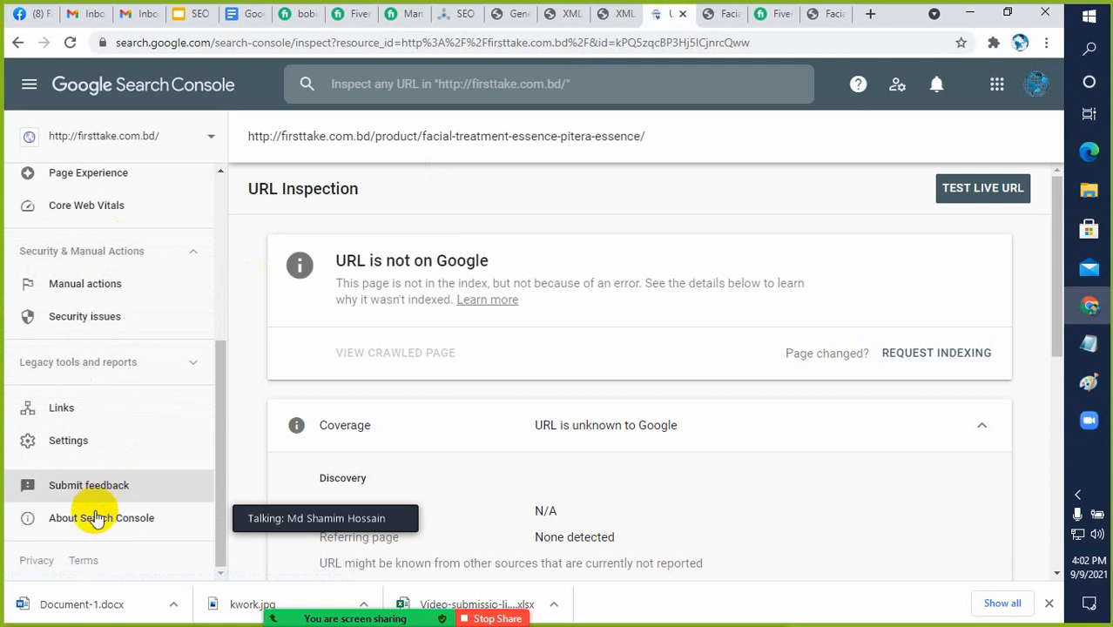
{"action": "scroll", "coordinate": [94, 410], "scroll_direction": "up", "scroll_amount": 4}
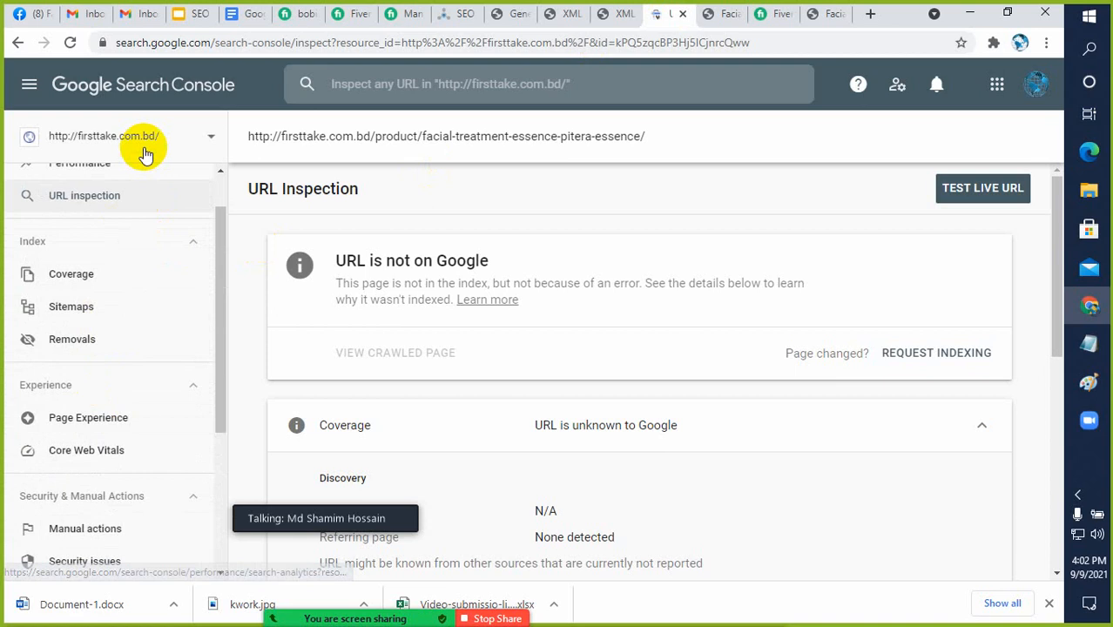
On the presentation's Basic SEO checklist slide, dismiss the expired-access dialog and highlight the Search Console, sitemap and Yoast SEO items in turn
{"action": "left_click", "coordinate": [195, 15]}
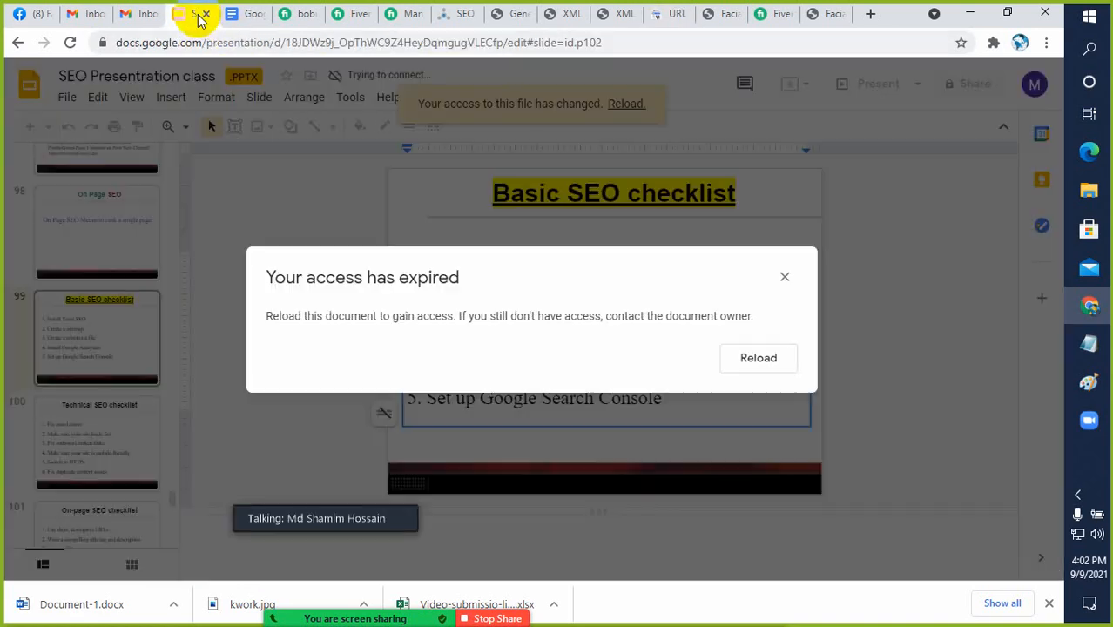
{"action": "left_click", "coordinate": [784, 278]}
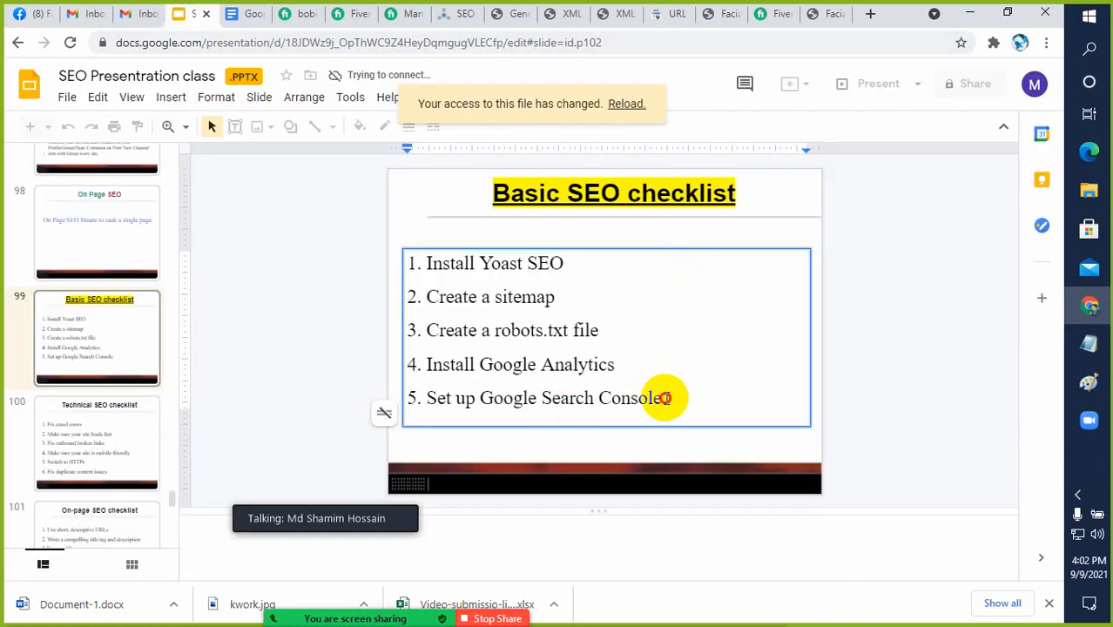
{"action": "left_click_drag", "start_coordinate": [666, 398], "coordinate": [427, 398]}
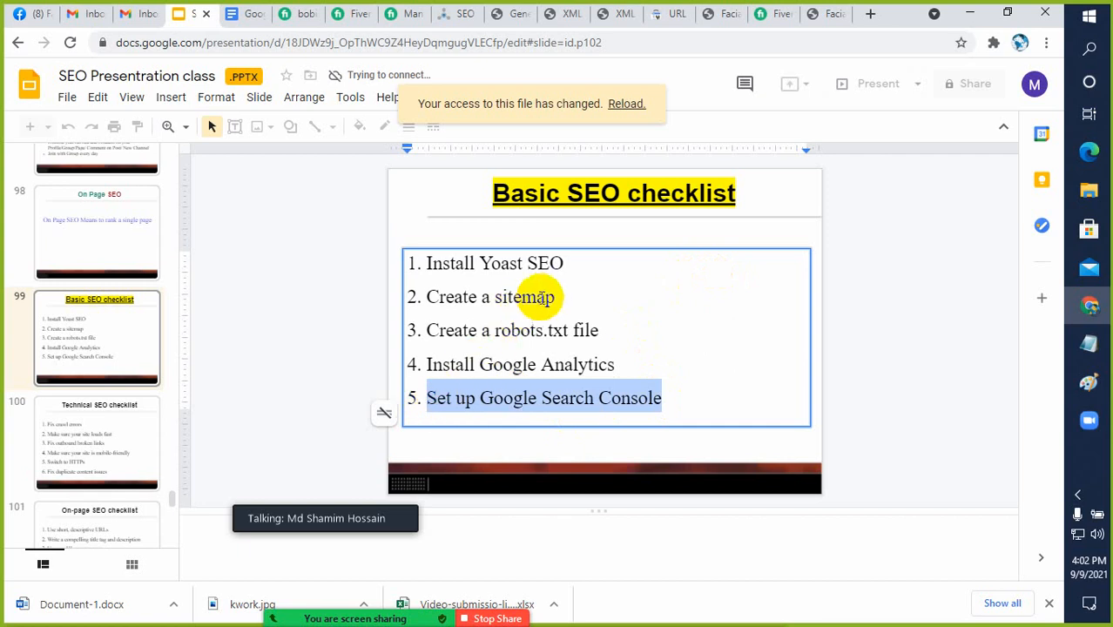
{"action": "left_click_drag", "start_coordinate": [555, 297], "coordinate": [439, 297]}
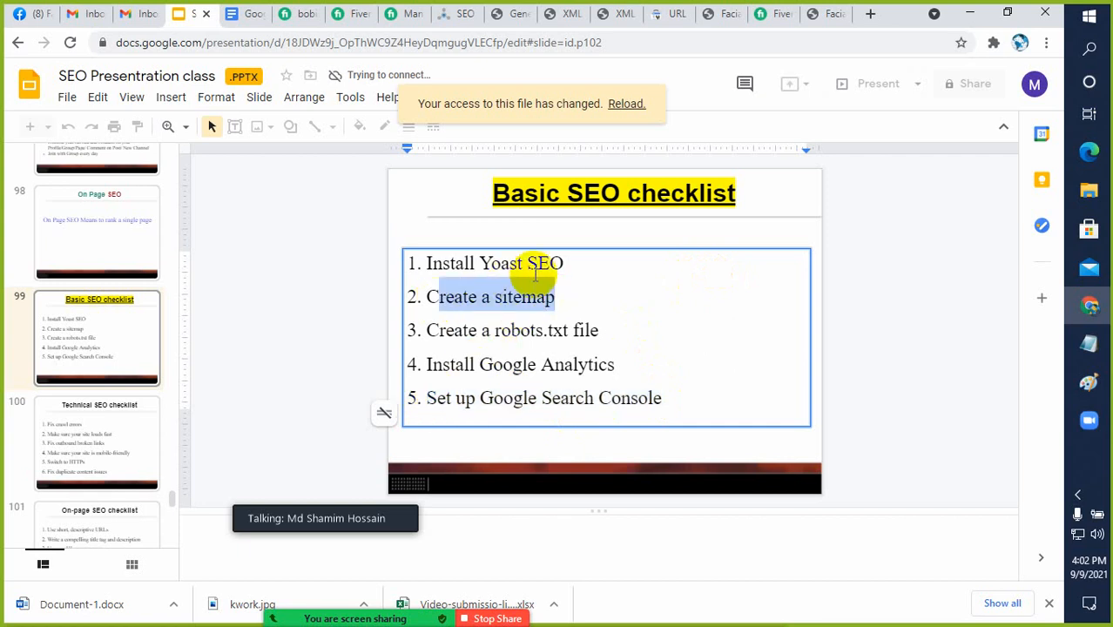
{"action": "left_click_drag", "start_coordinate": [566, 265], "coordinate": [425, 262]}
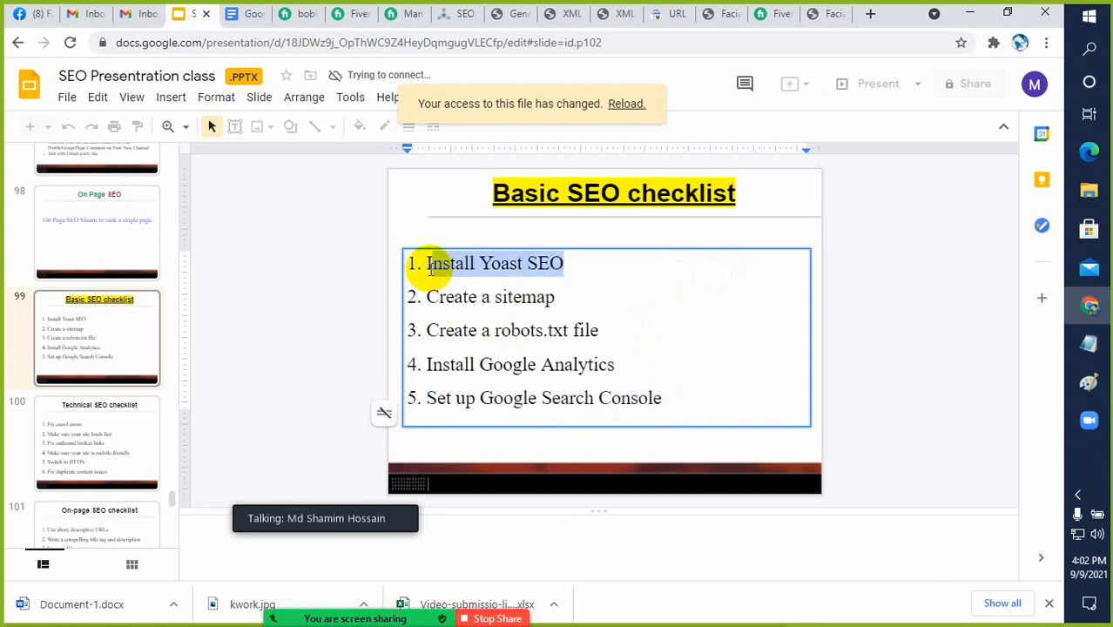
On the Basic SEO checklist slide, highlight the Install Google Analytics and Create a robots.txt file items in turn
{"action": "left_click", "coordinate": [541, 364]}
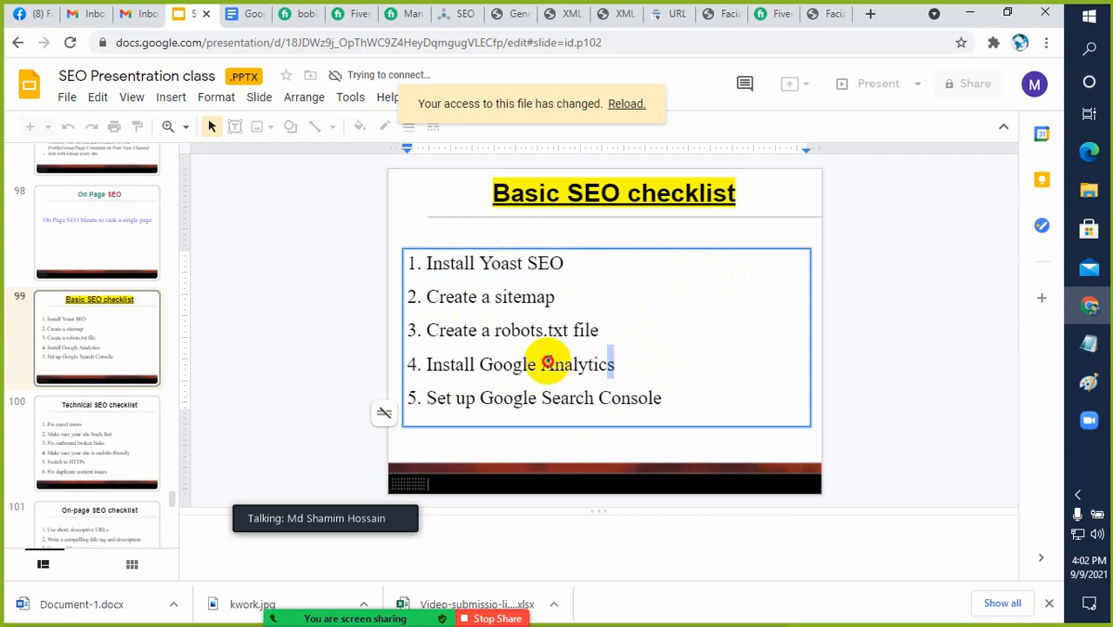
{"action": "left_click_drag", "start_coordinate": [615, 365], "coordinate": [421, 358]}
{"action": "left_click", "coordinate": [488, 331]}
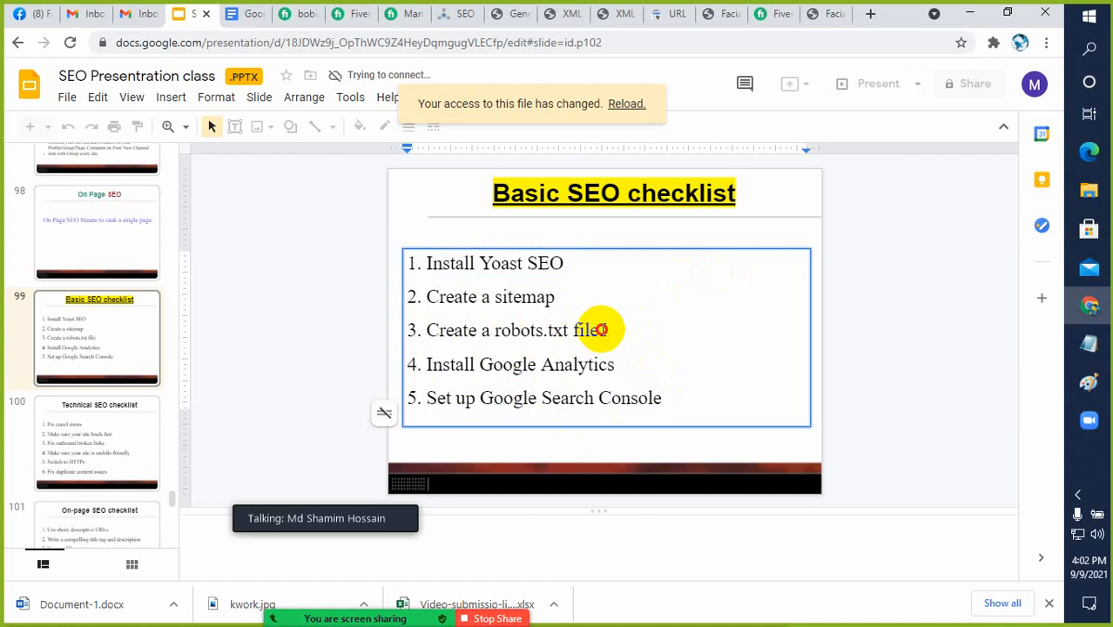
{"action": "left_click_drag", "start_coordinate": [597, 327], "coordinate": [428, 328]}
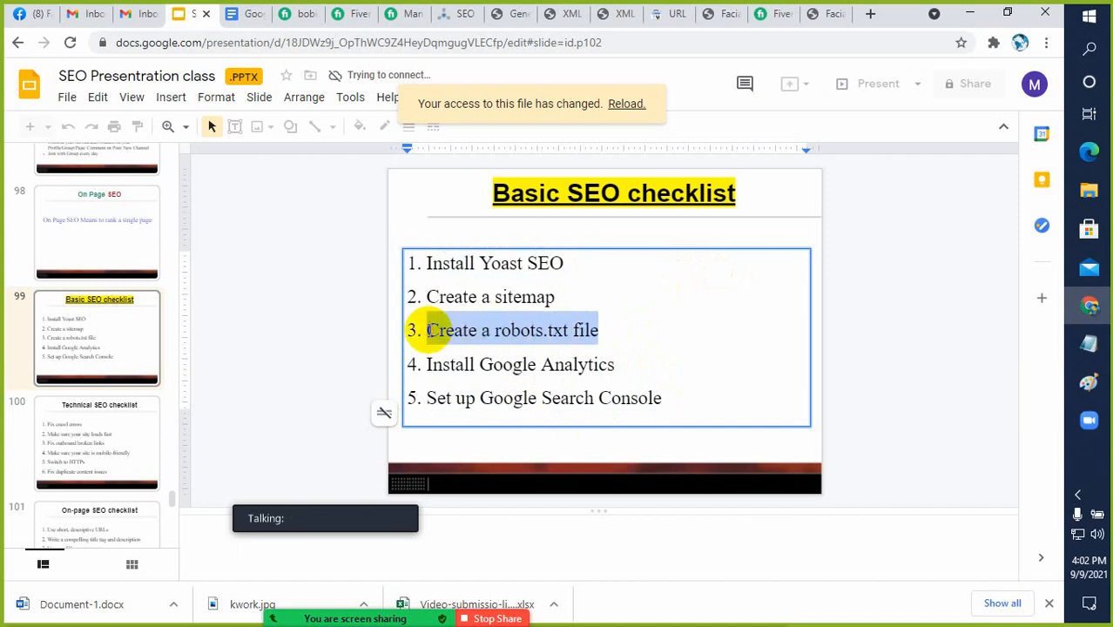
{"action": "left_click", "coordinate": [515, 338]}
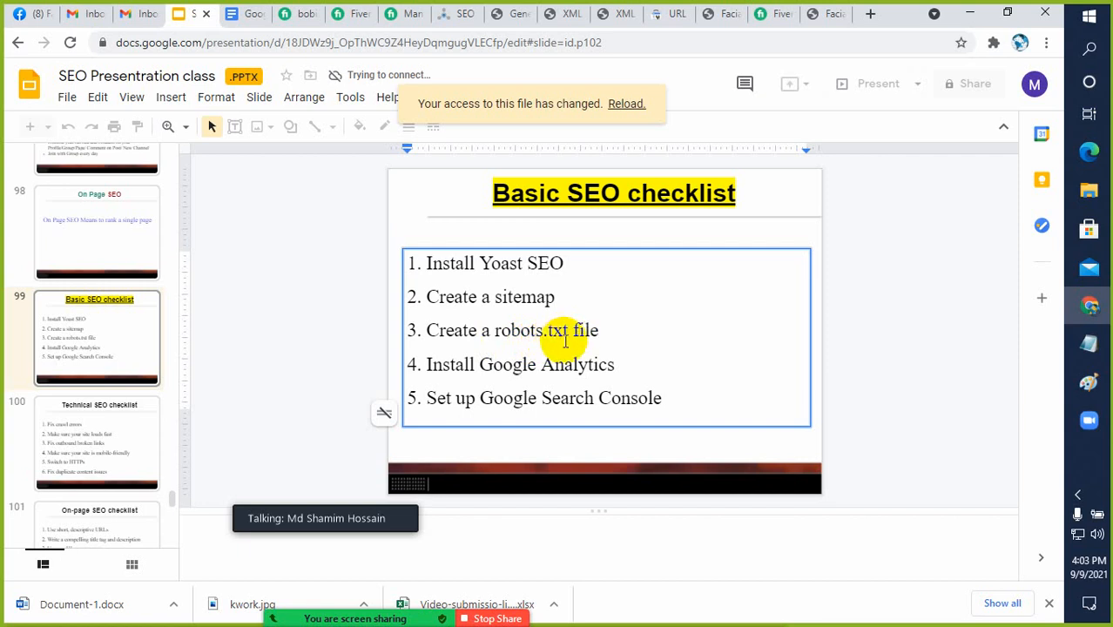
{"action": "left_click_drag", "start_coordinate": [601, 330], "coordinate": [493, 338]}
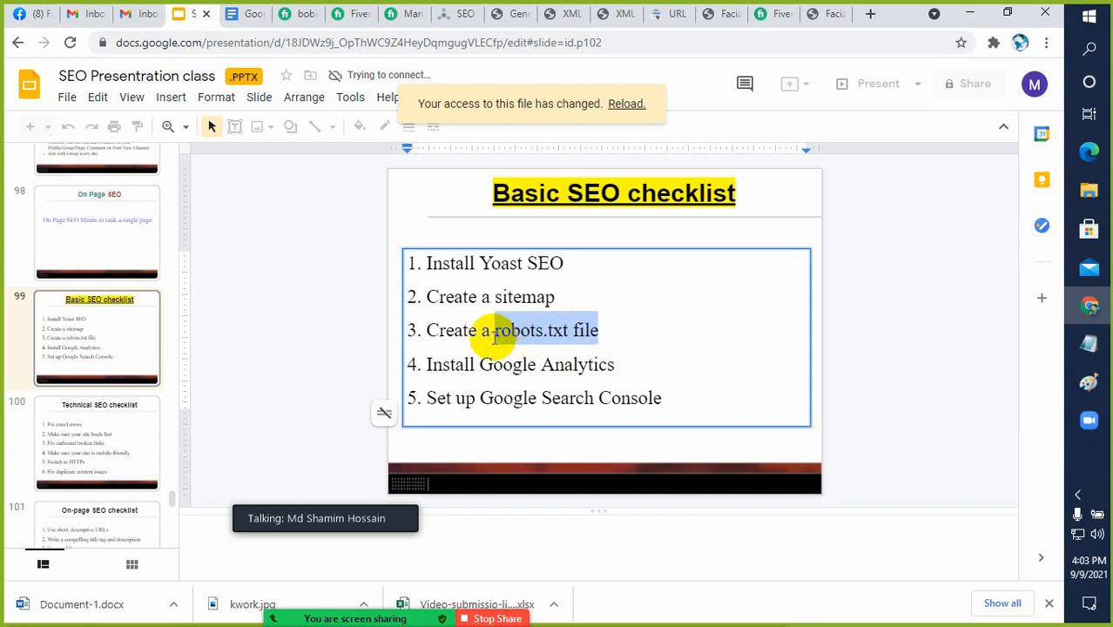
Switch to the Yoast SEO general settings in WordPress and look through the Features list, including the XML sitemaps option
{"action": "left_click", "coordinate": [667, 14]}
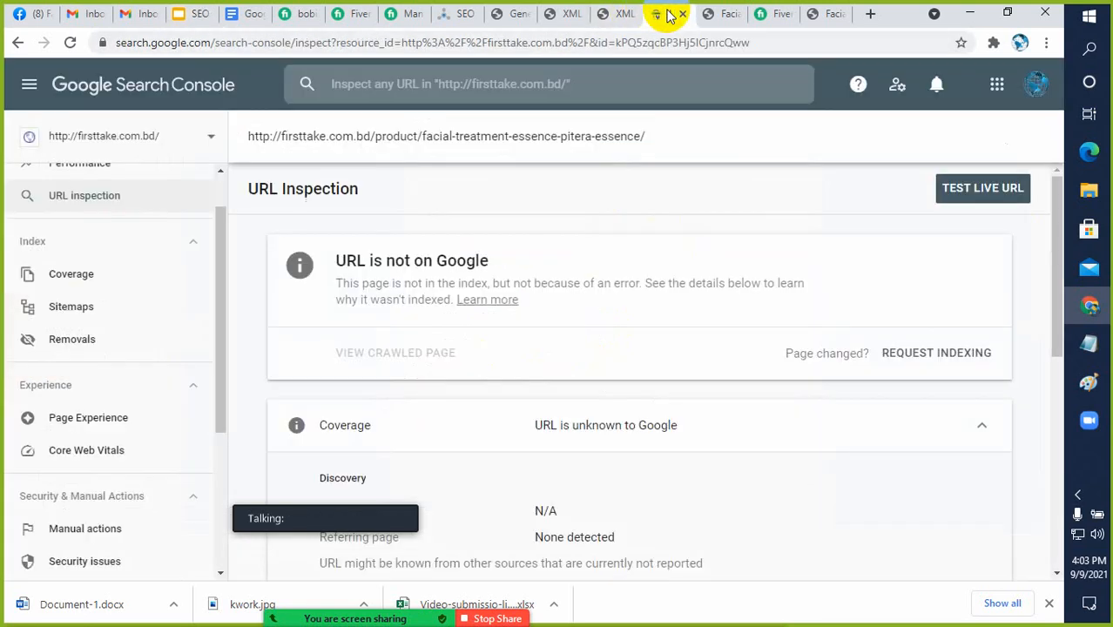
{"action": "left_click", "coordinate": [620, 14]}
{"action": "left_click", "coordinate": [512, 14]}
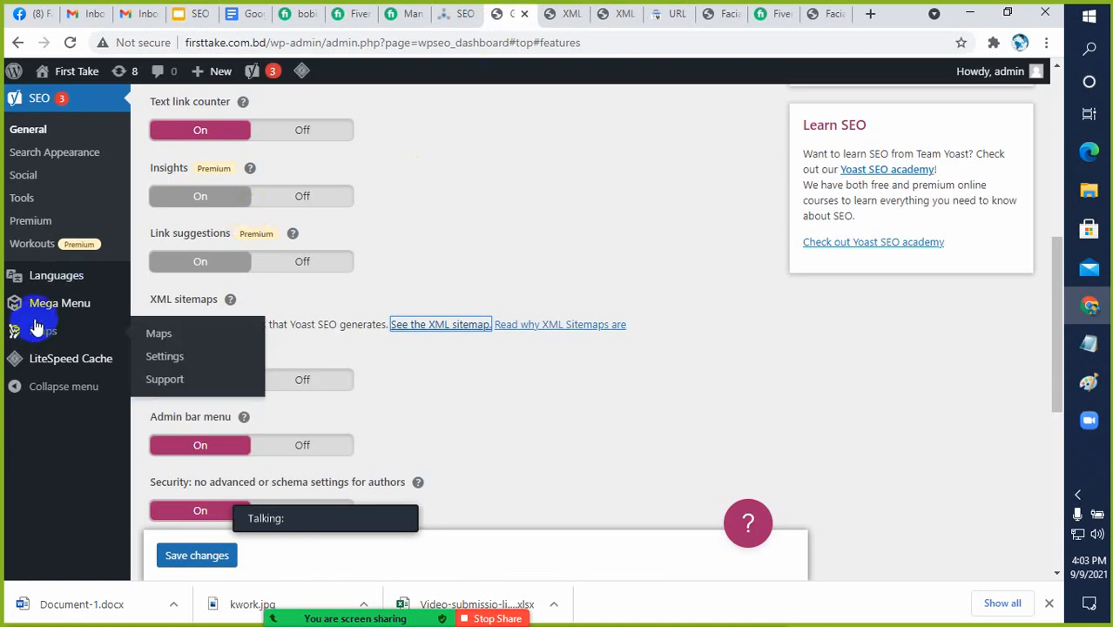
{"action": "scroll", "coordinate": [48, 310], "scroll_direction": "up", "scroll_amount": 2}
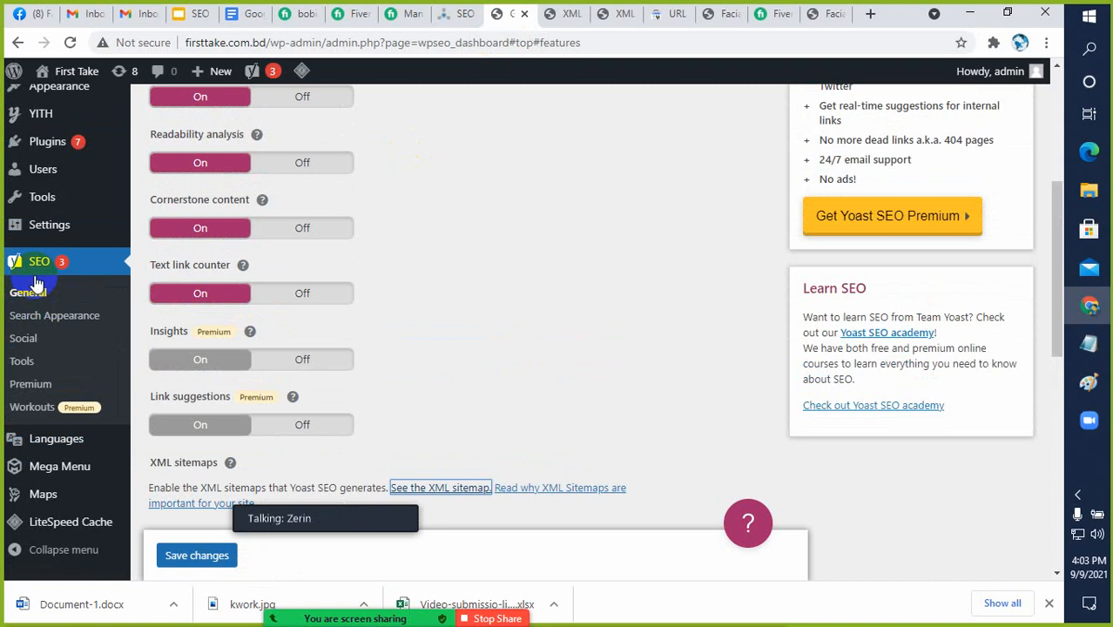
{"action": "scroll", "coordinate": [34, 283], "scroll_direction": "up", "scroll_amount": 2}
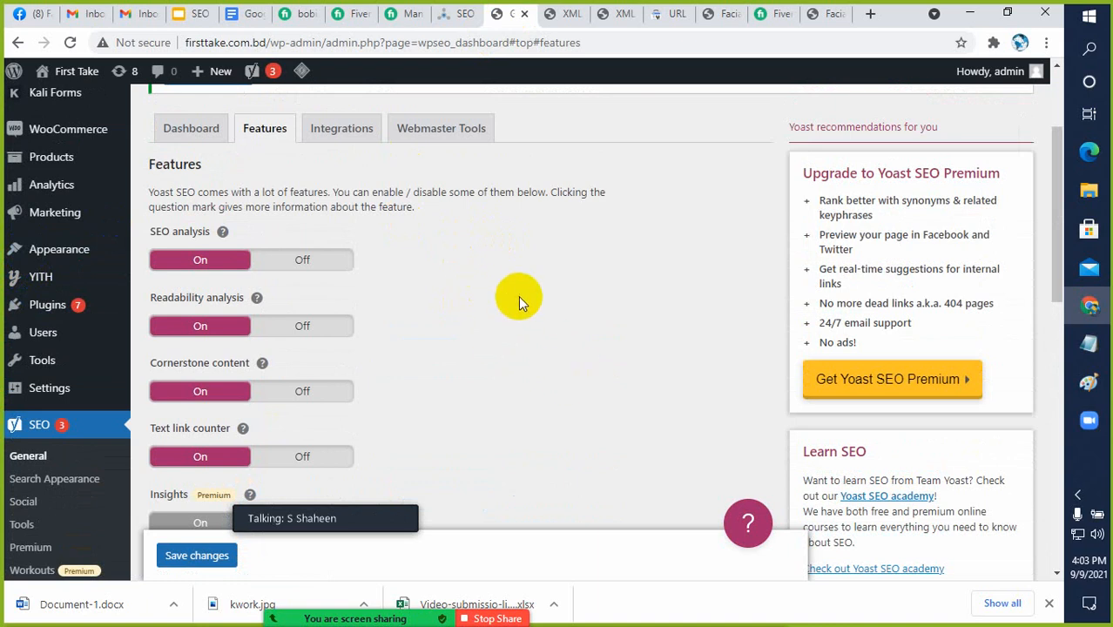
{"action": "scroll", "coordinate": [518, 295], "scroll_direction": "down", "scroll_amount": 1}
{"action": "scroll", "coordinate": [514, 276], "scroll_direction": "down", "scroll_amount": 1}
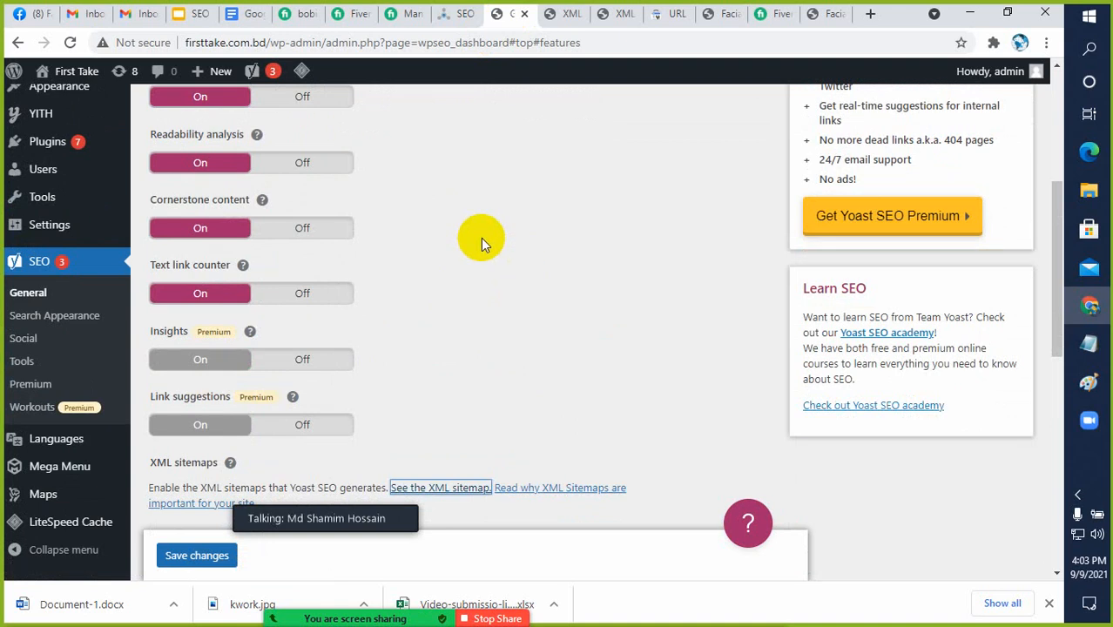
{"action": "scroll", "coordinate": [483, 233], "scroll_direction": "down", "scroll_amount": 2}
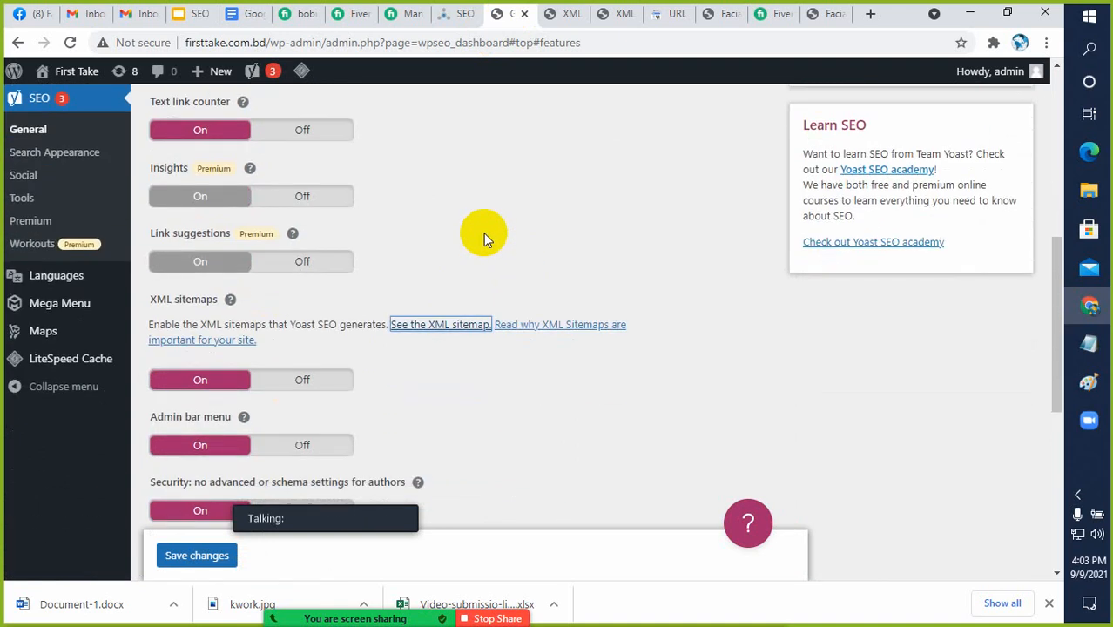
{"action": "scroll", "coordinate": [483, 233], "scroll_direction": "up", "scroll_amount": 1}
{"action": "scroll", "coordinate": [483, 233], "scroll_direction": "up", "scroll_amount": 1}
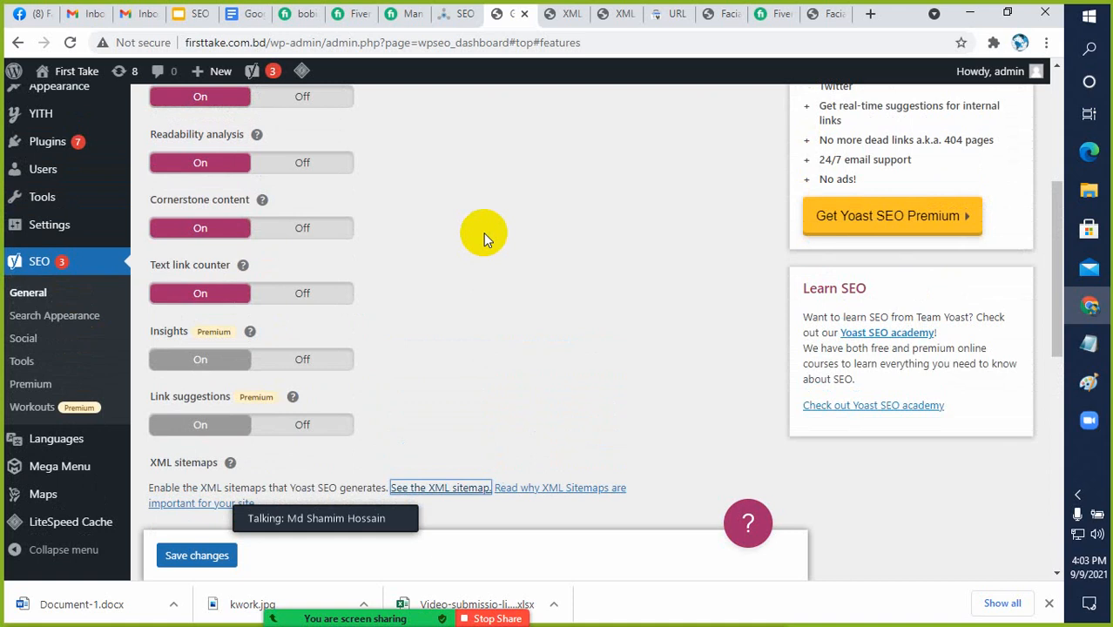
{"action": "scroll", "coordinate": [459, 279], "scroll_direction": "up", "scroll_amount": 1}
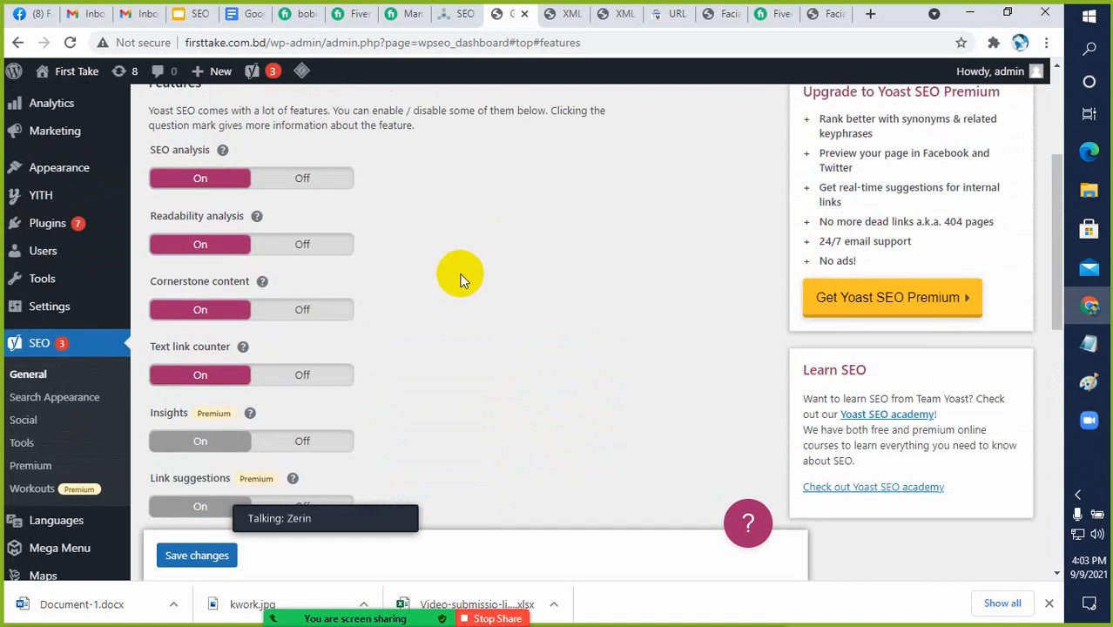
{"action": "scroll", "coordinate": [461, 279], "scroll_direction": "up", "scroll_amount": 2}
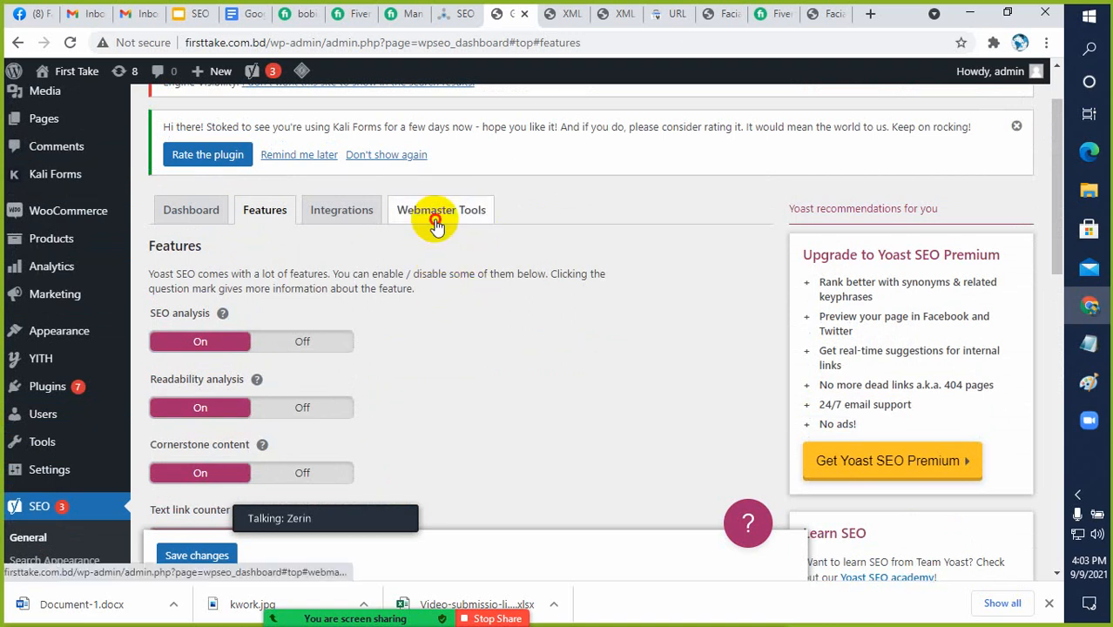
Review Yoast's Webmaster Tools verification fields and its Integrations settings
{"action": "left_click", "coordinate": [436, 223]}
{"action": "scroll", "coordinate": [232, 353], "scroll_direction": "down", "scroll_amount": 2}
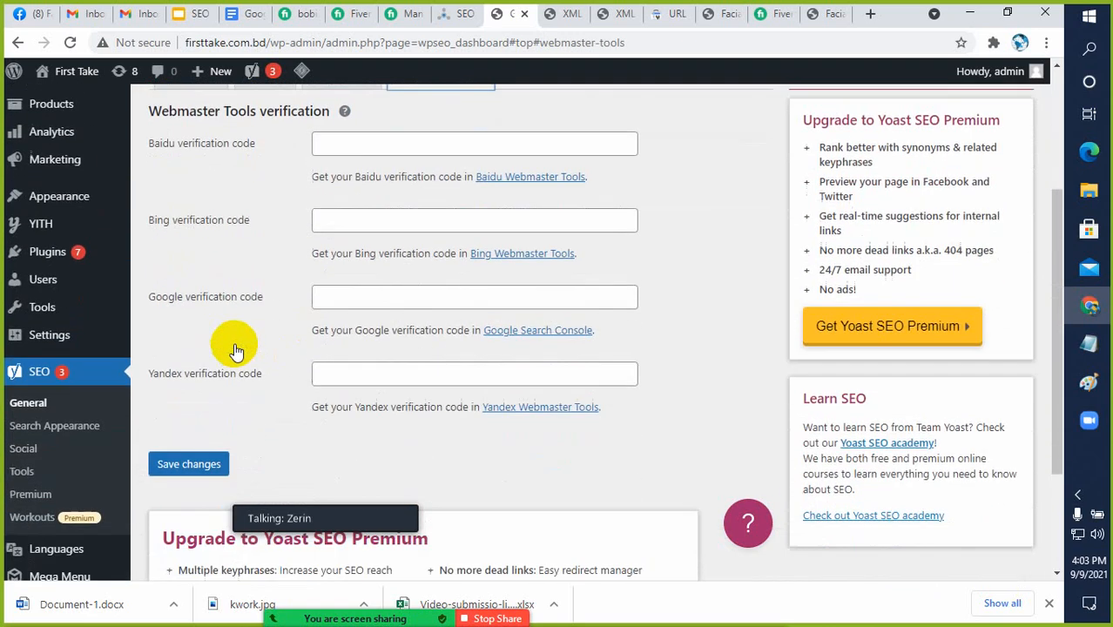
{"action": "scroll", "coordinate": [236, 348], "scroll_direction": "up", "scroll_amount": 2}
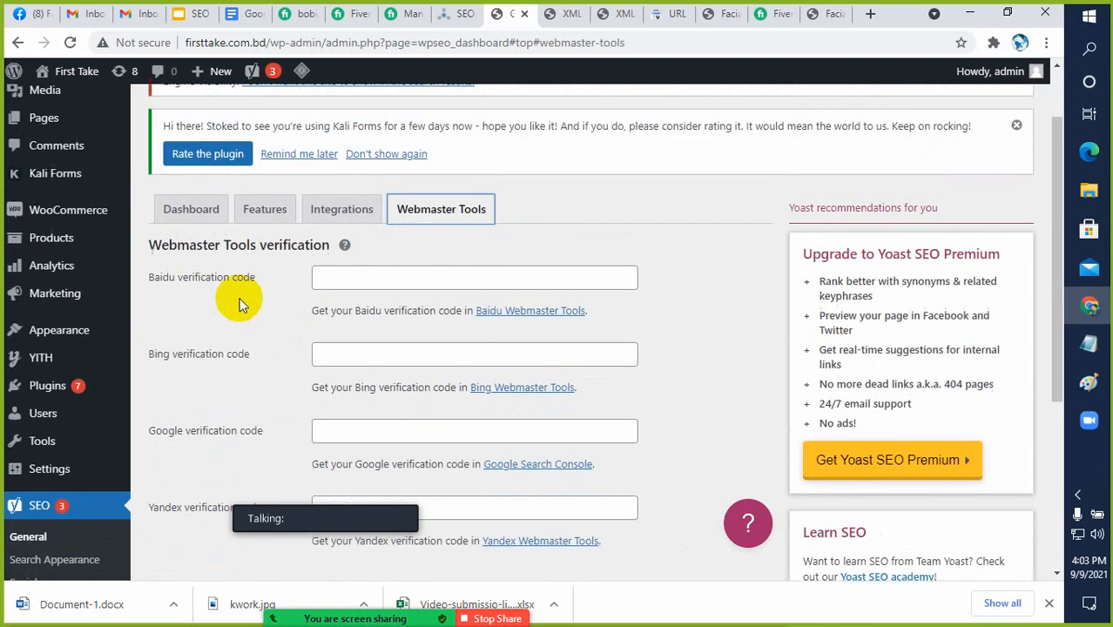
{"action": "left_click", "coordinate": [325, 223]}
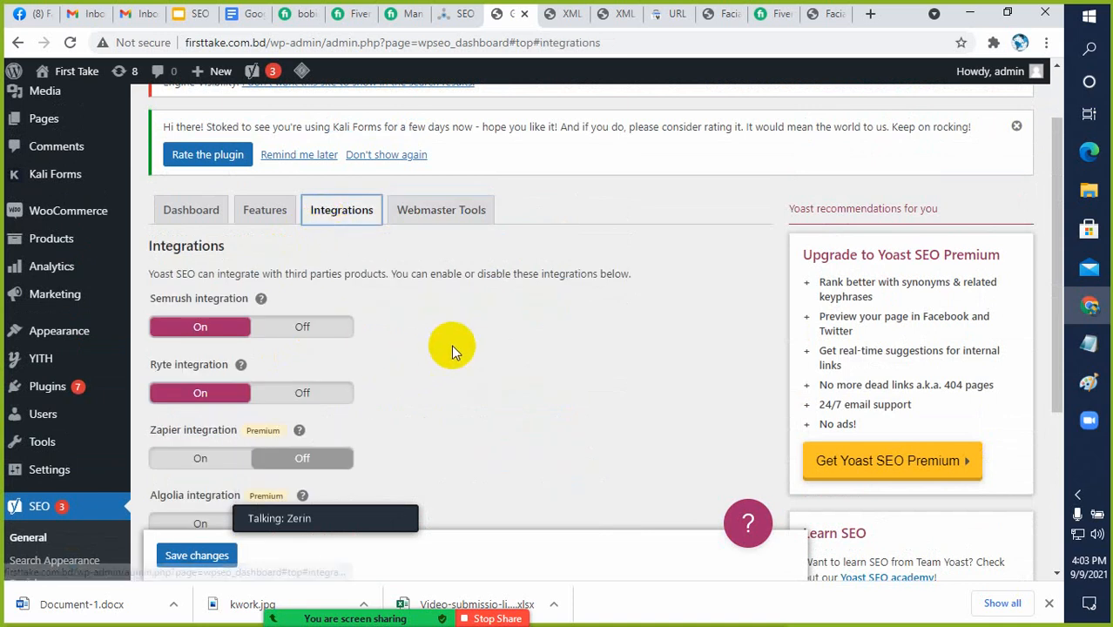
{"action": "scroll", "coordinate": [452, 335], "scroll_direction": "down", "scroll_amount": 1}
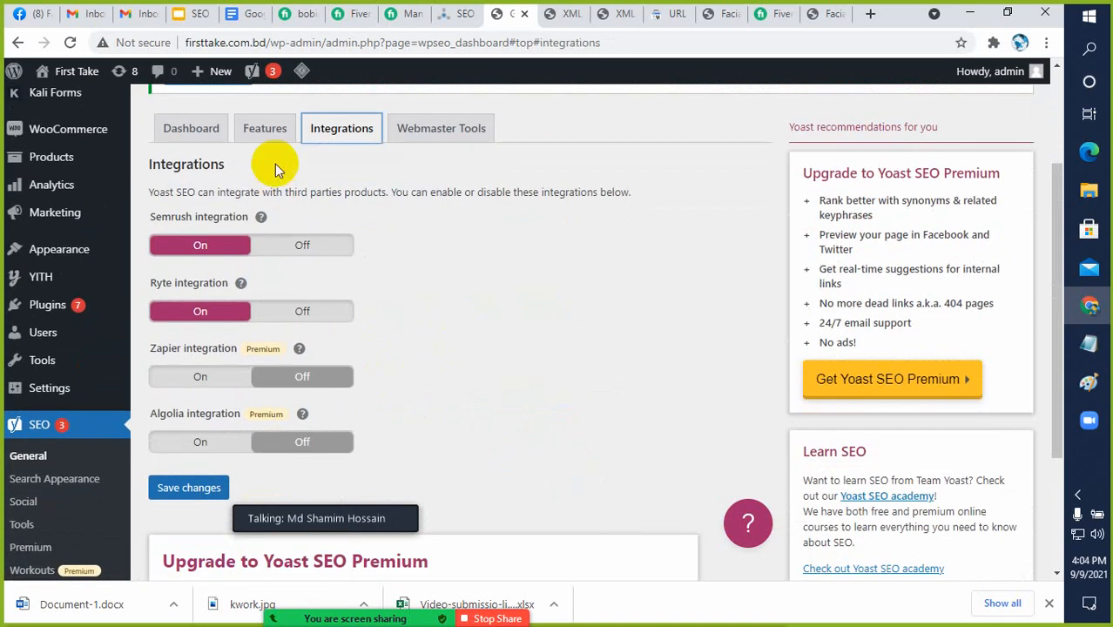
Look through Yoast's Features again, view the generated XML sitemap index and return to the settings
{"action": "left_click", "coordinate": [267, 129]}
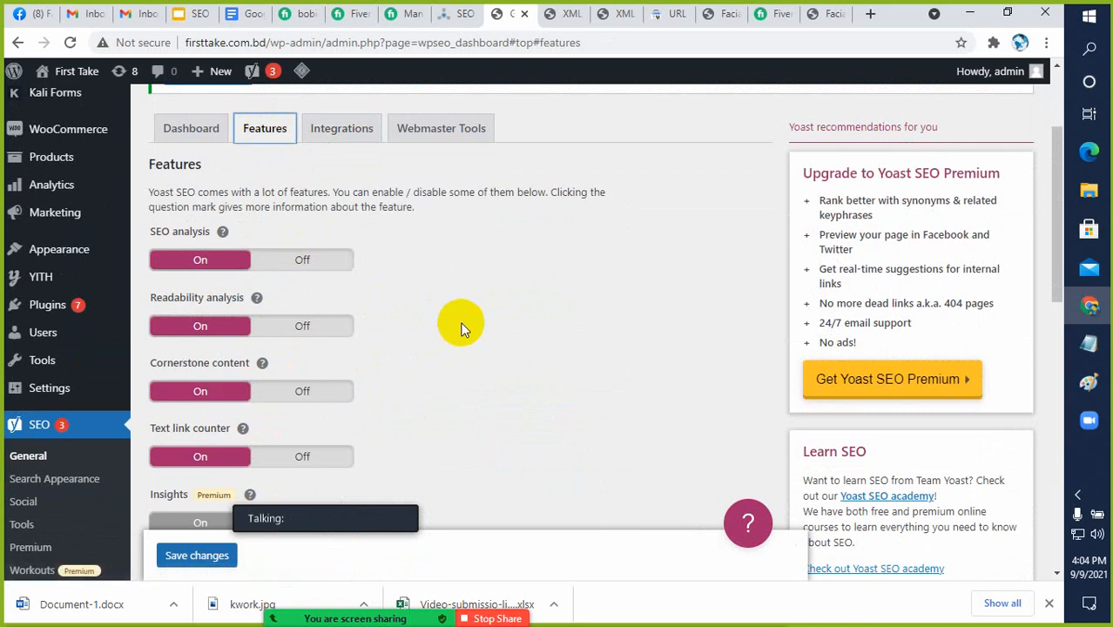
{"action": "scroll", "coordinate": [461, 328], "scroll_direction": "down", "scroll_amount": 2}
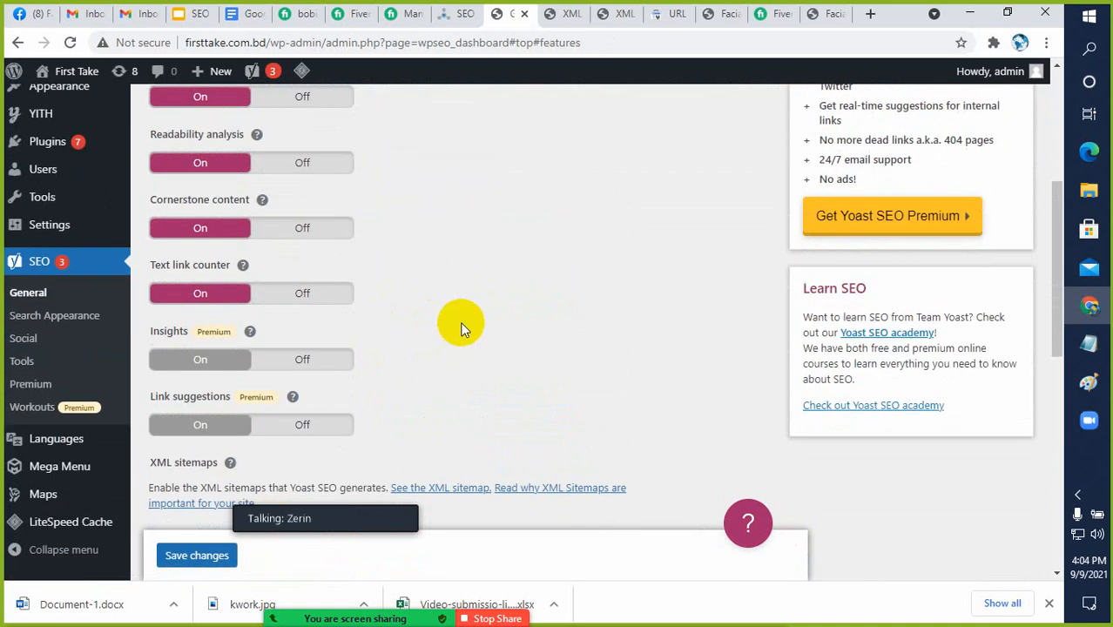
{"action": "scroll", "coordinate": [462, 328], "scroll_direction": "down", "scroll_amount": 1}
{"action": "scroll", "coordinate": [462, 329], "scroll_direction": "down", "scroll_amount": 2}
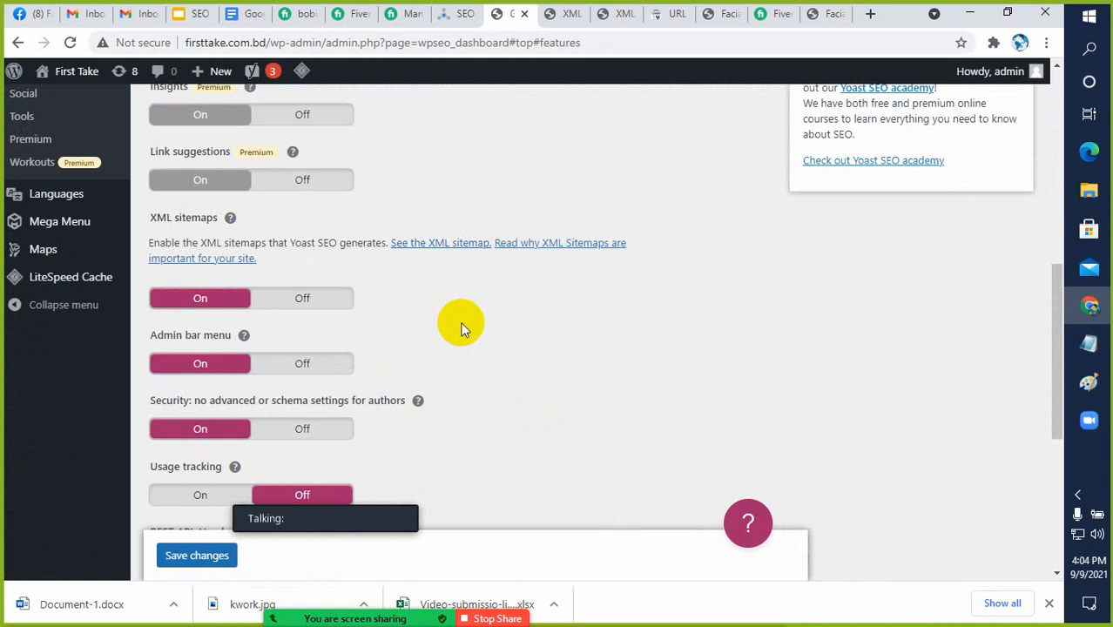
{"action": "scroll", "coordinate": [462, 328], "scroll_direction": "up", "scroll_amount": 1}
{"action": "scroll", "coordinate": [461, 328], "scroll_direction": "up", "scroll_amount": 1}
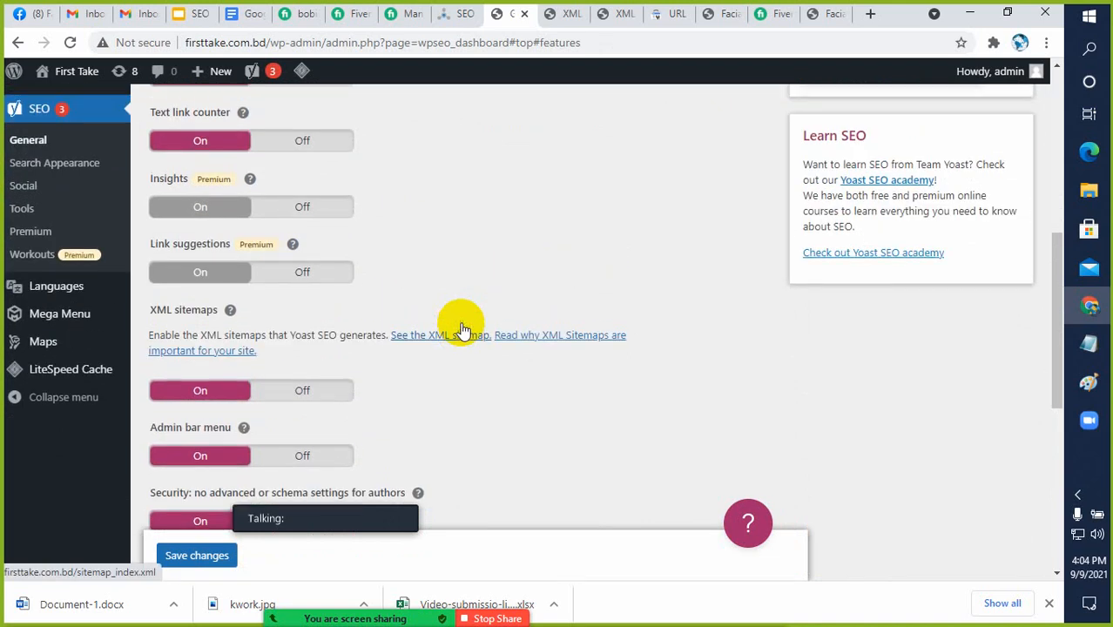
{"action": "scroll", "coordinate": [462, 328], "scroll_direction": "up", "scroll_amount": 1}
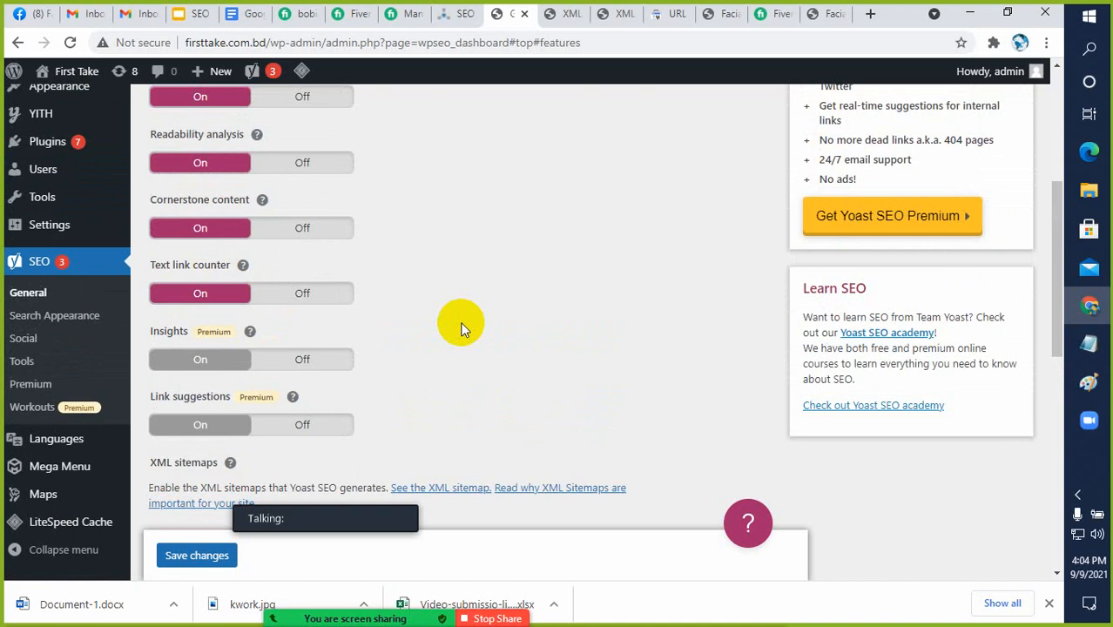
{"action": "scroll", "coordinate": [462, 329], "scroll_direction": "down", "scroll_amount": 1}
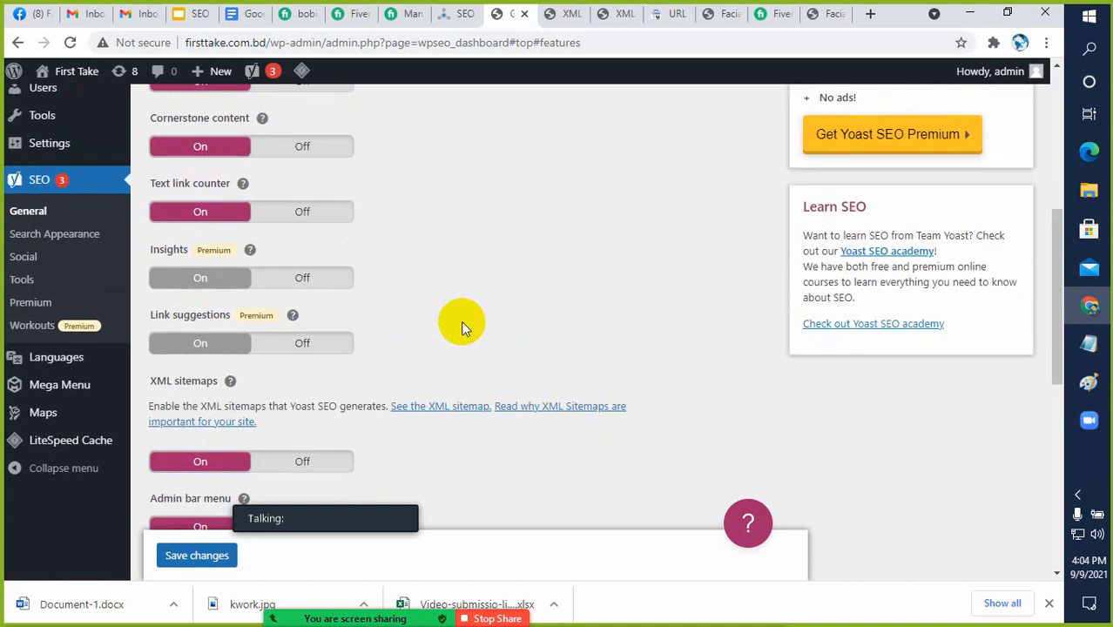
{"action": "scroll", "coordinate": [462, 329], "scroll_direction": "down", "scroll_amount": 1}
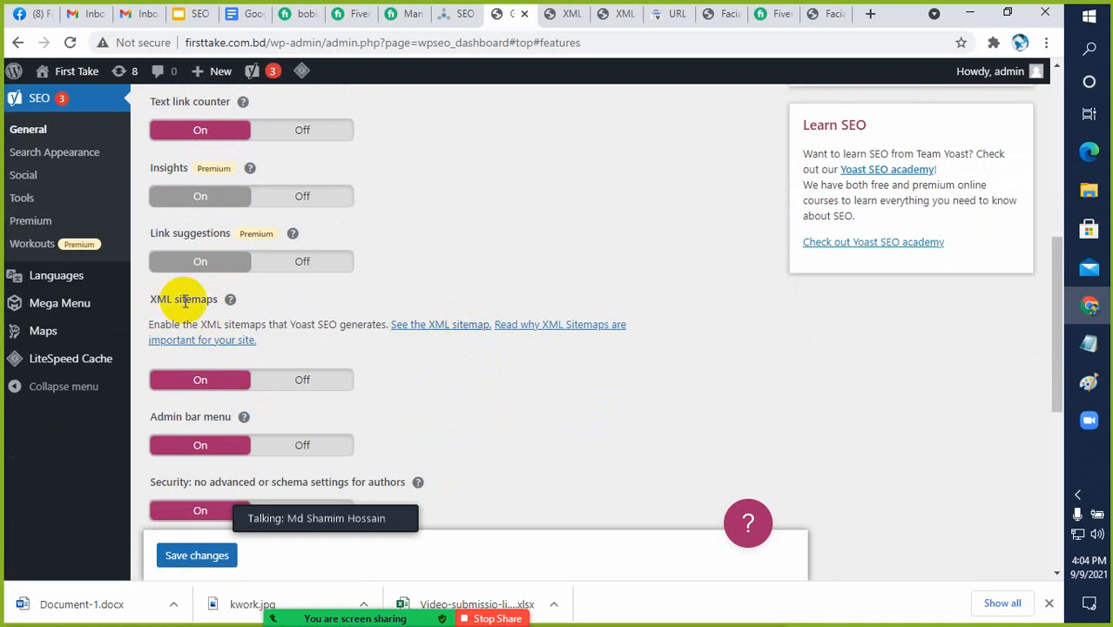
{"action": "left_click", "coordinate": [430, 332]}
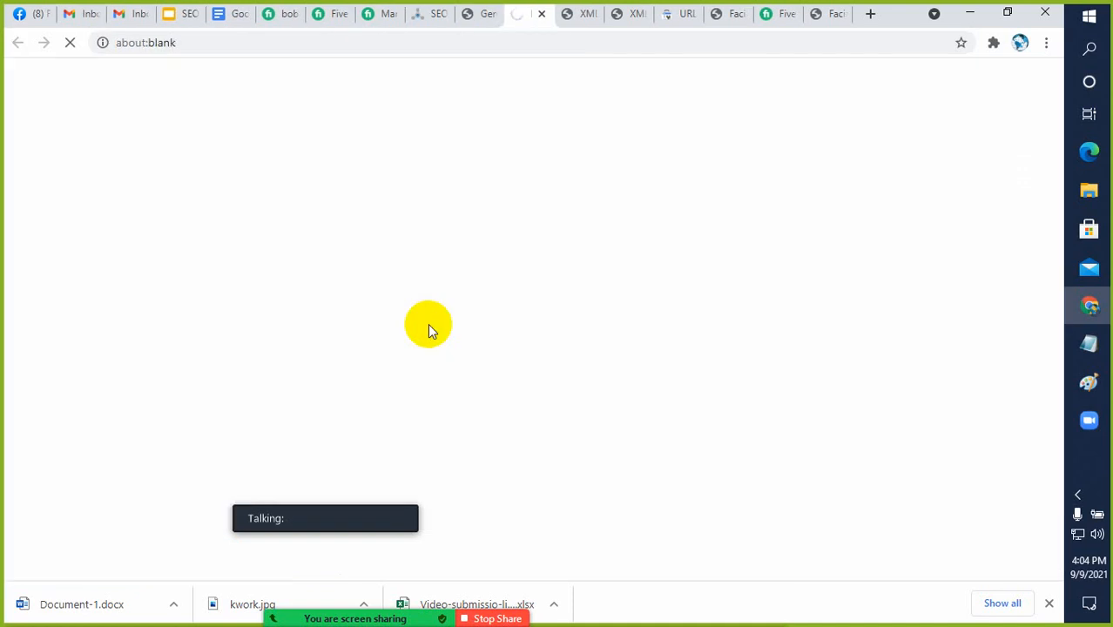
{"action": "left_click", "coordinate": [482, 15]}
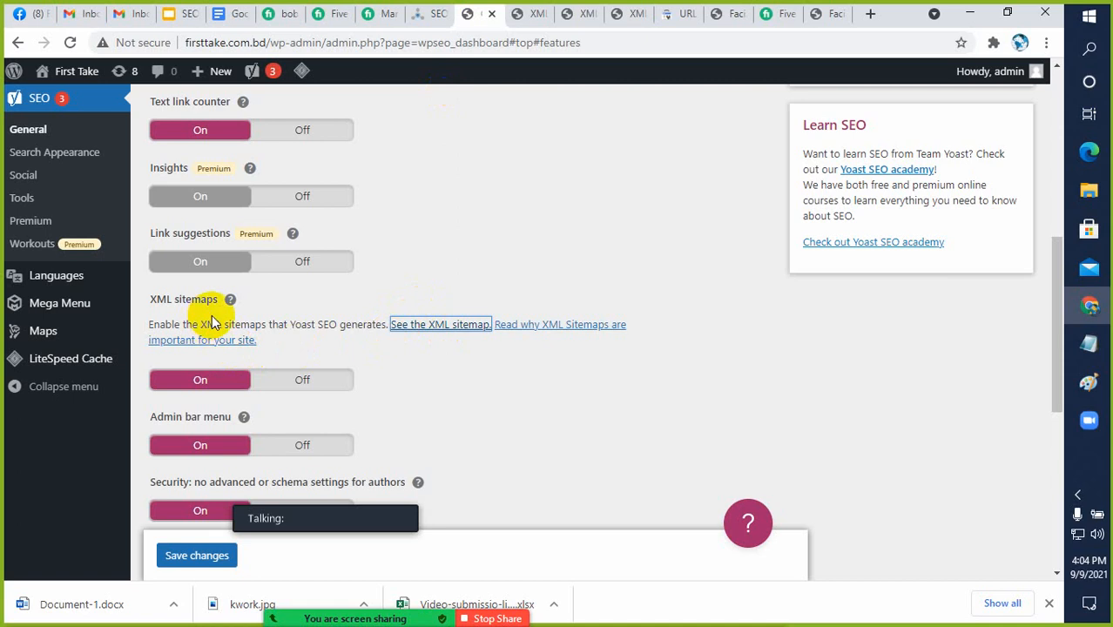
Review Yoast's Dashboard section, from the SEO configuration status and problems to the notifications and credits
{"action": "scroll", "coordinate": [220, 318], "scroll_direction": "up", "scroll_amount": 1}
{"action": "scroll", "coordinate": [219, 318], "scroll_direction": "up", "scroll_amount": 3}
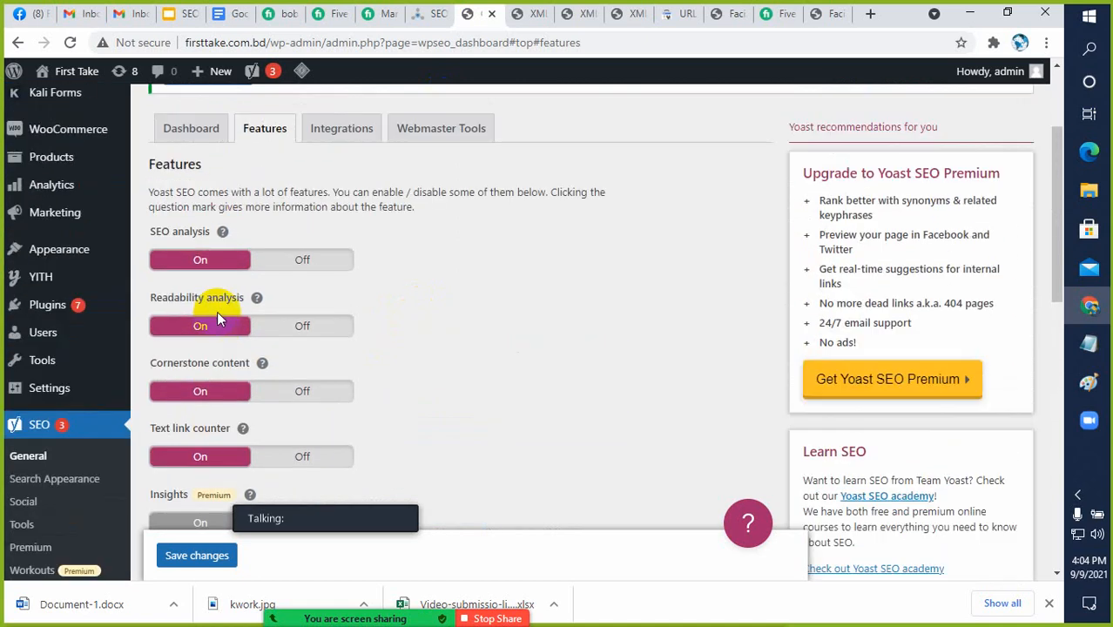
{"action": "left_click", "coordinate": [187, 127]}
{"action": "scroll", "coordinate": [262, 318], "scroll_direction": "down", "scroll_amount": 2}
{"action": "scroll", "coordinate": [276, 318], "scroll_direction": "down", "scroll_amount": 4}
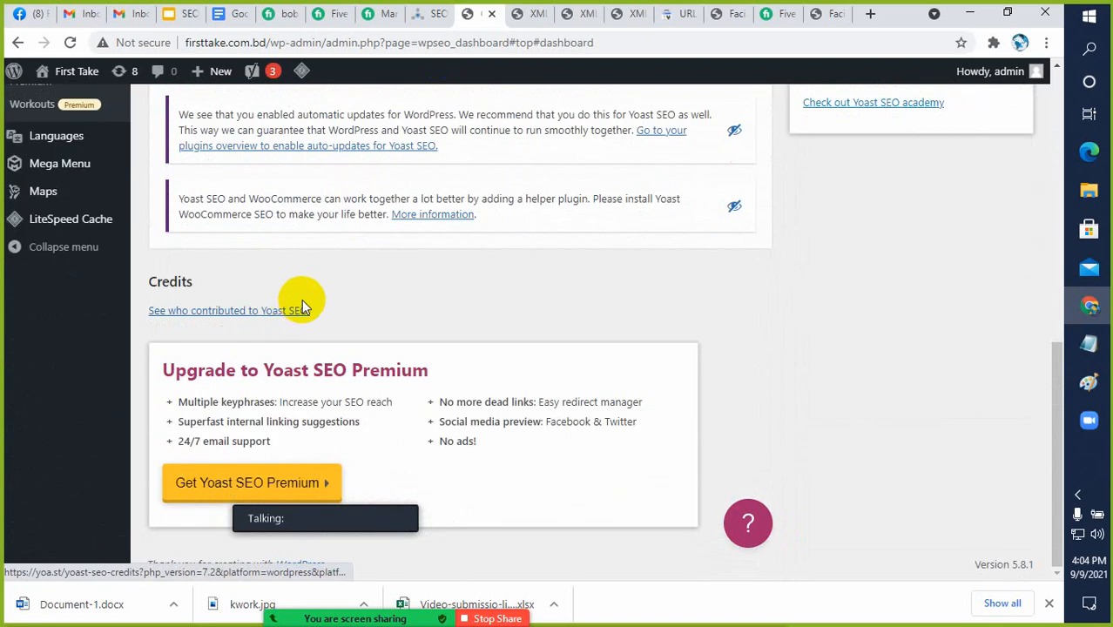
{"action": "scroll", "coordinate": [302, 304], "scroll_direction": "up", "scroll_amount": 3}
{"action": "scroll", "coordinate": [304, 305], "scroll_direction": "up", "scroll_amount": 4}
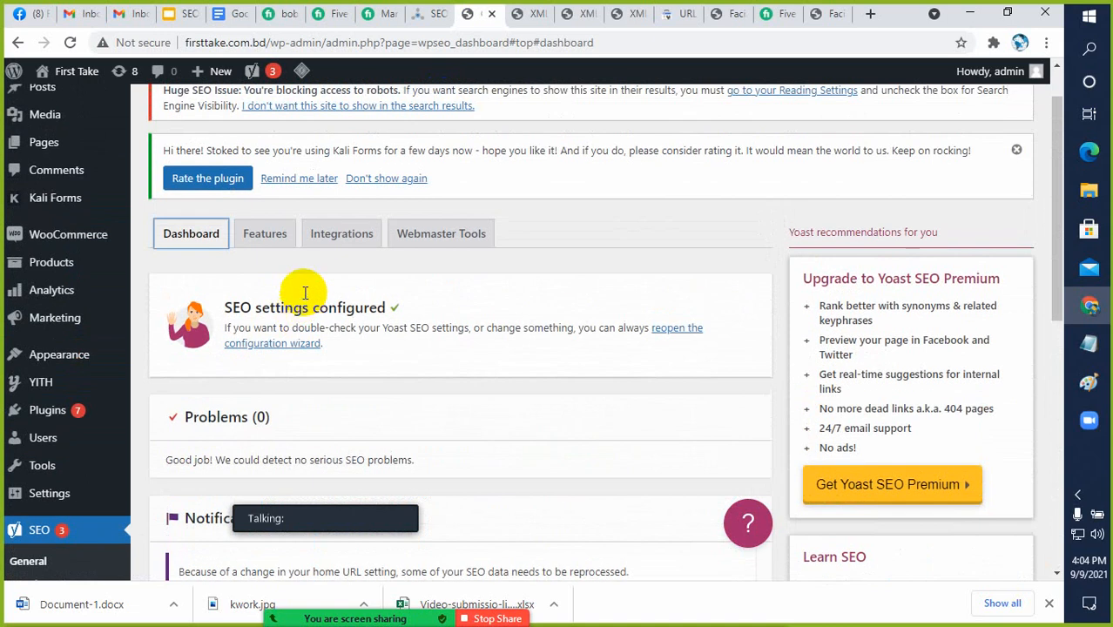
Go back to Yoast's Features and check the remaining options down to REST API: Head endpoint and Enhanced Slack sharing
{"action": "left_click", "coordinate": [266, 242]}
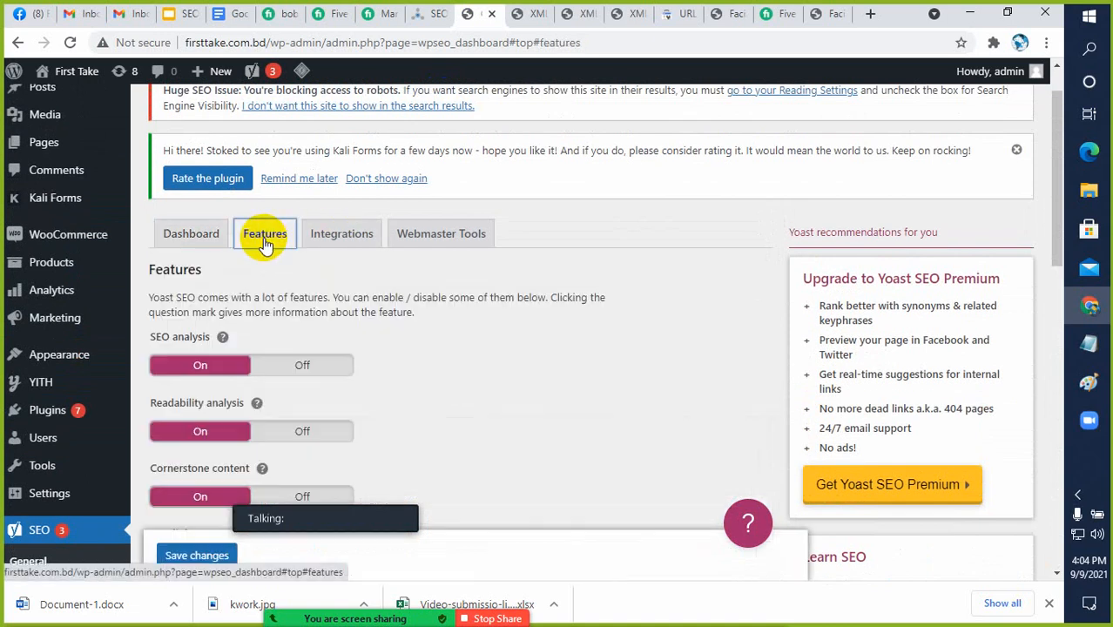
{"action": "scroll", "coordinate": [411, 330], "scroll_direction": "down", "scroll_amount": 6}
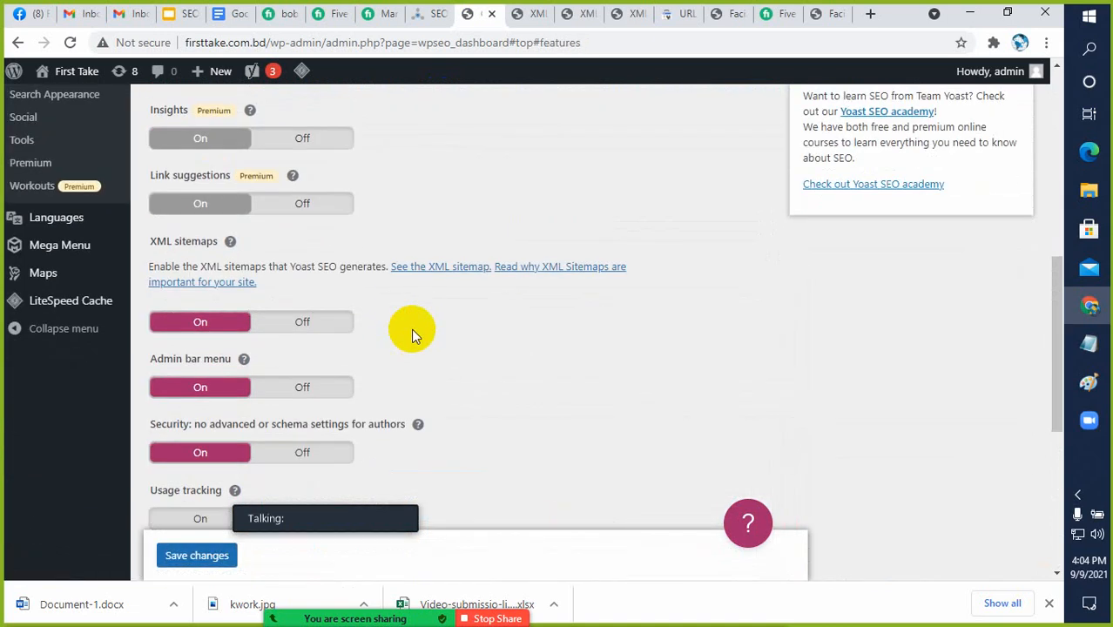
{"action": "scroll", "coordinate": [411, 328], "scroll_direction": "down", "scroll_amount": 4}
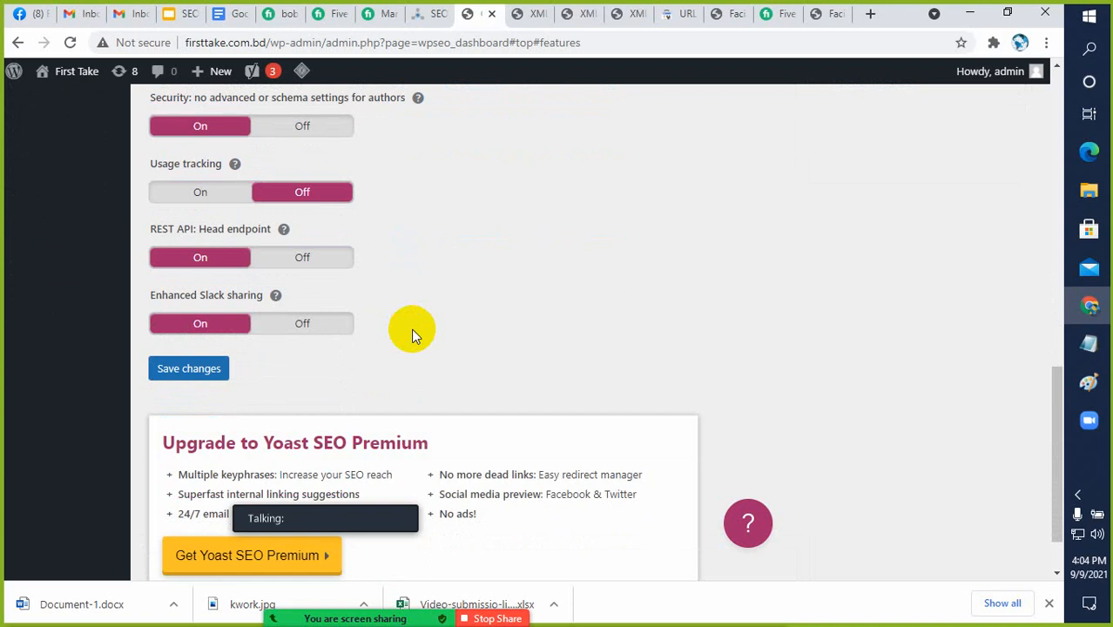
{"action": "scroll", "coordinate": [411, 328], "scroll_direction": "up", "scroll_amount": 12}
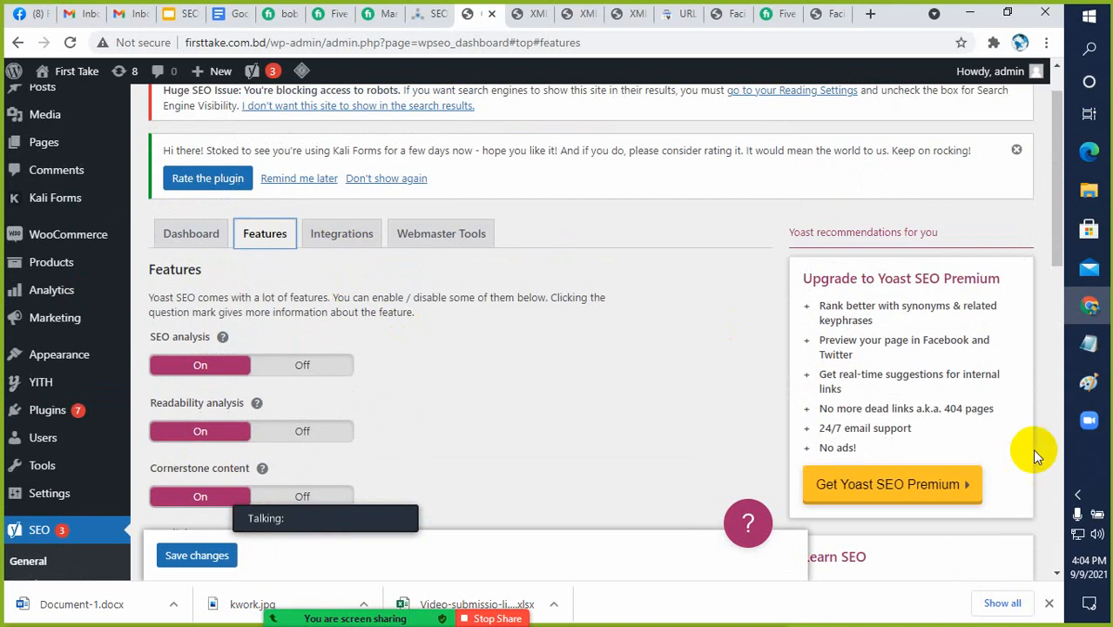
{"action": "left_click", "coordinate": [1078, 494]}
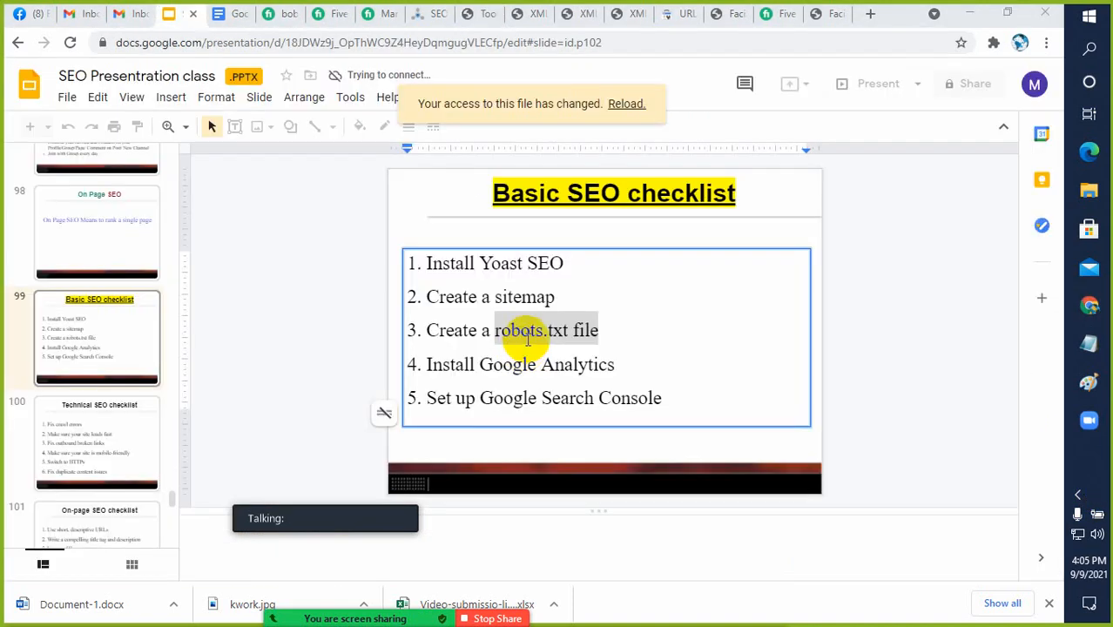
Highlight the checklist's robots.txt item, switch to WordPress and open Yoast's File editor to look over its robots.txt and .htaccess sections
{"action": "left_click", "coordinate": [540, 330]}
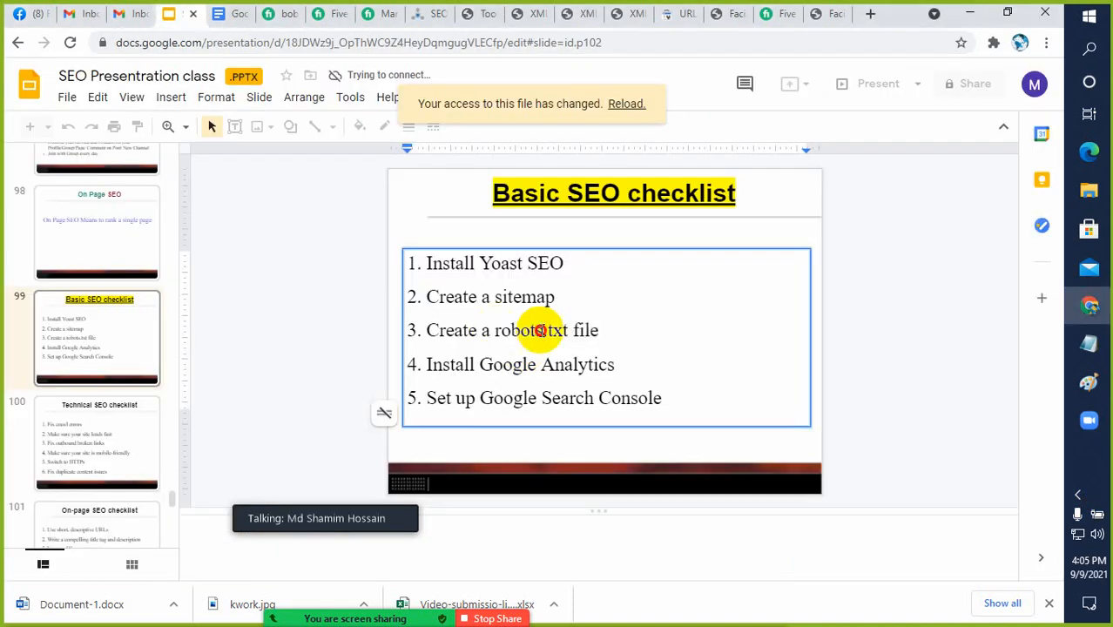
{"action": "left_click_drag", "start_coordinate": [539, 330], "coordinate": [590, 331]}
{"action": "left_click", "coordinate": [480, 18]}
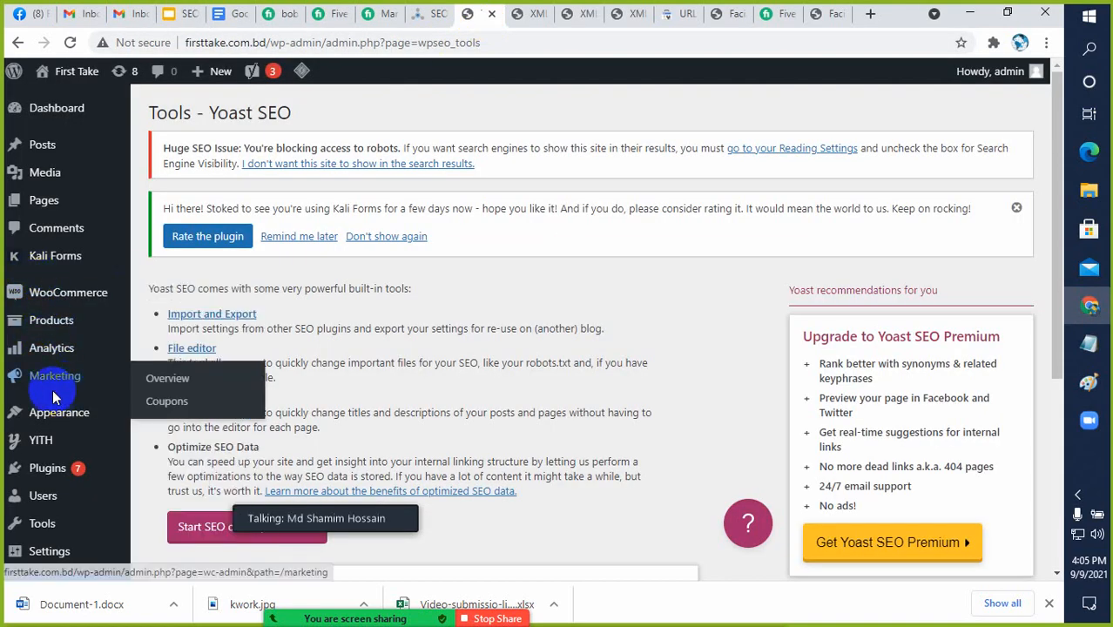
{"action": "scroll", "coordinate": [52, 427], "scroll_direction": "down", "scroll_amount": 3}
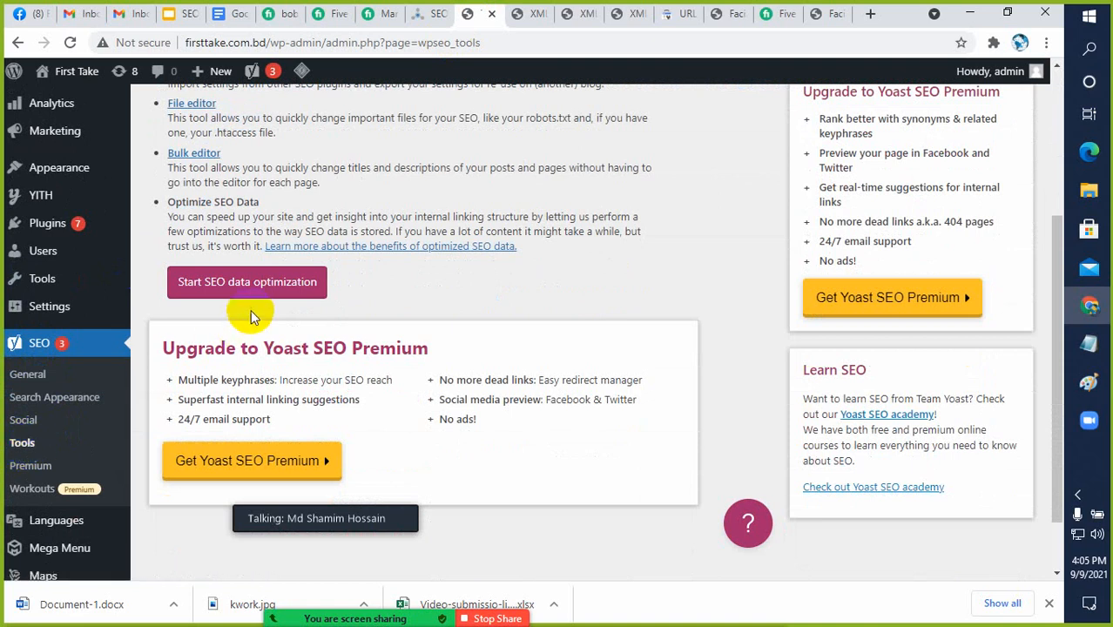
{"action": "scroll", "coordinate": [251, 307], "scroll_direction": "up", "scroll_amount": 2}
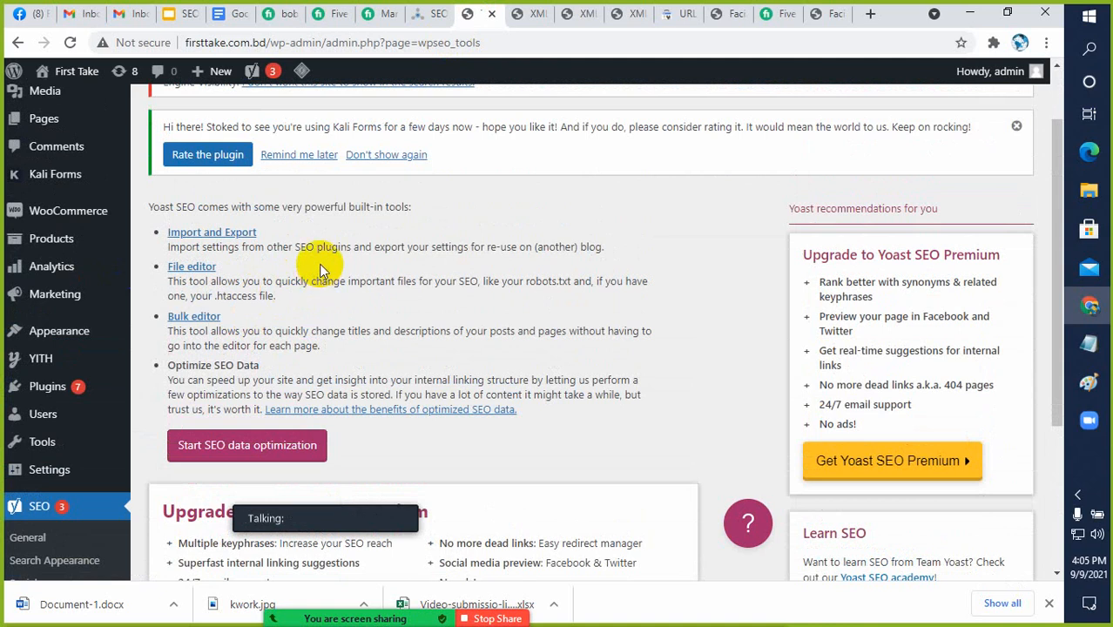
{"action": "left_click", "coordinate": [186, 270]}
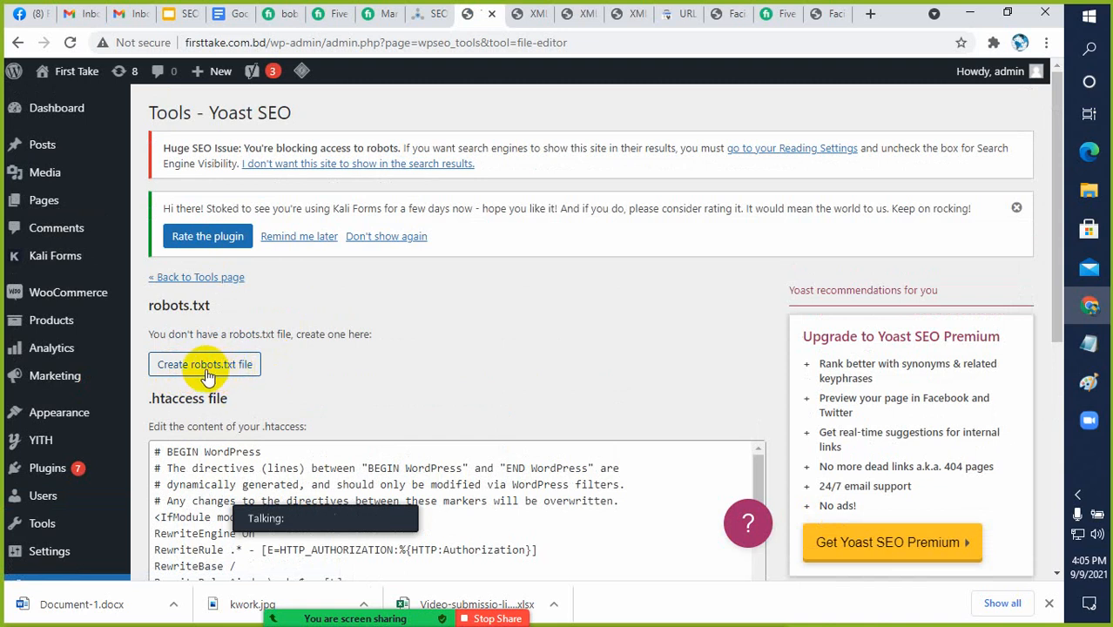
{"action": "scroll", "coordinate": [39, 373], "scroll_direction": "down", "scroll_amount": 3}
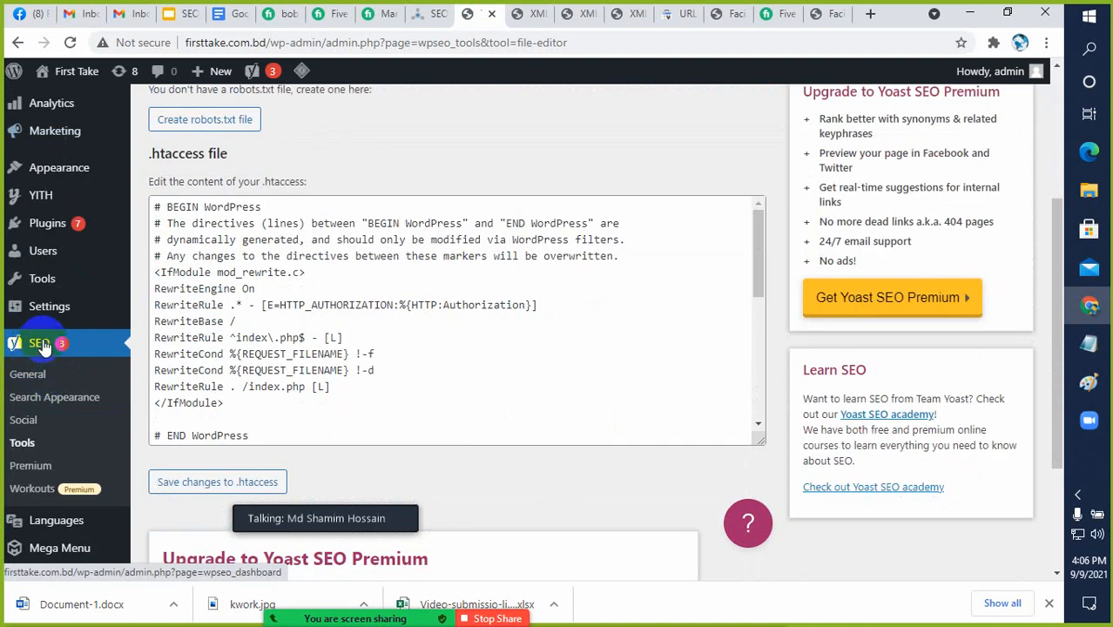
Reopen the File editor from Yoast's Tools page, create the site's robots.txt file and return to the editor
{"action": "left_click", "coordinate": [19, 446]}
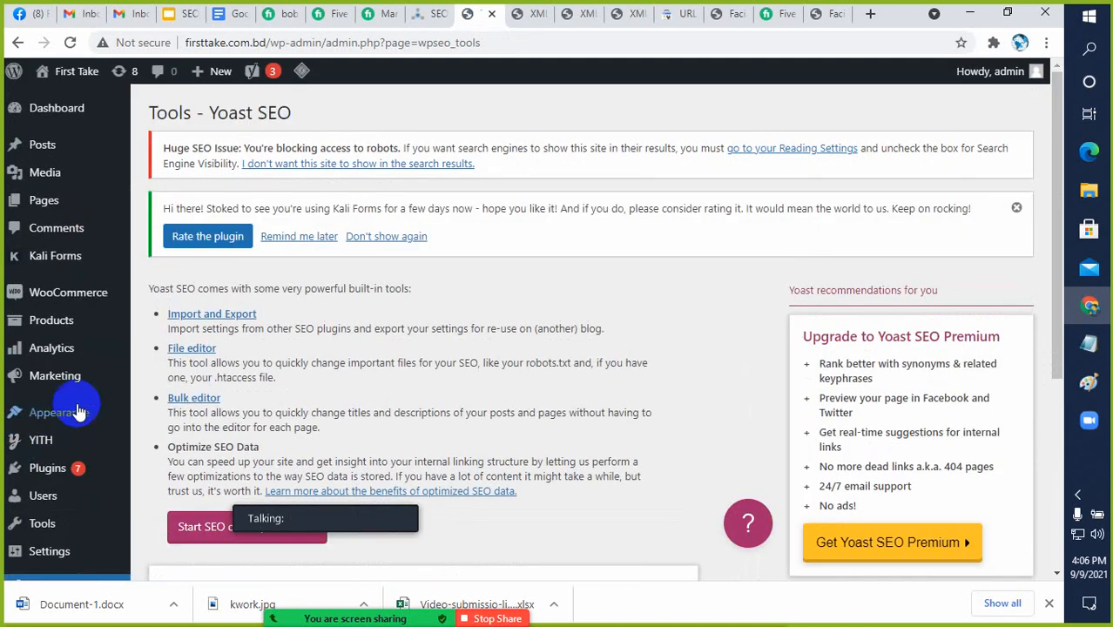
{"action": "left_click", "coordinate": [193, 355]}
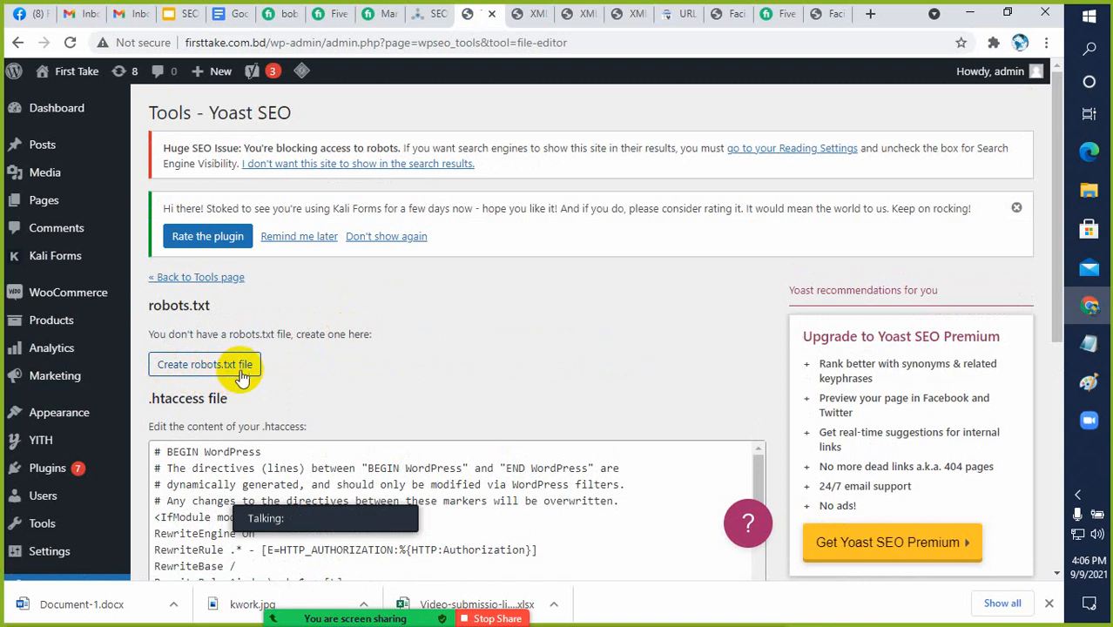
{"action": "left_click", "coordinate": [218, 370]}
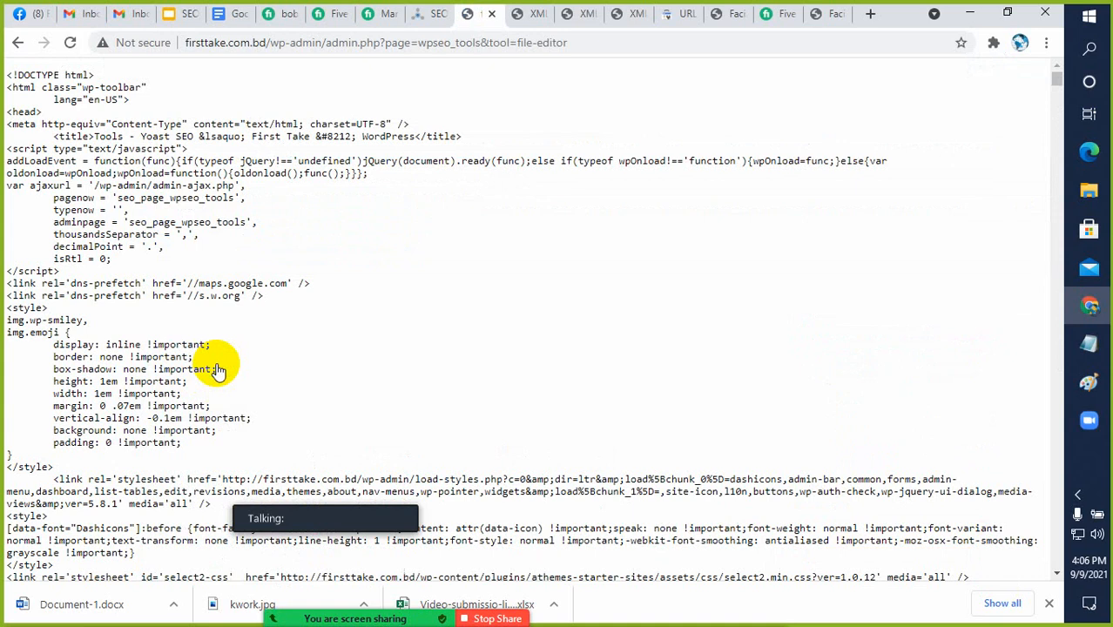
{"action": "left_click", "coordinate": [19, 47]}
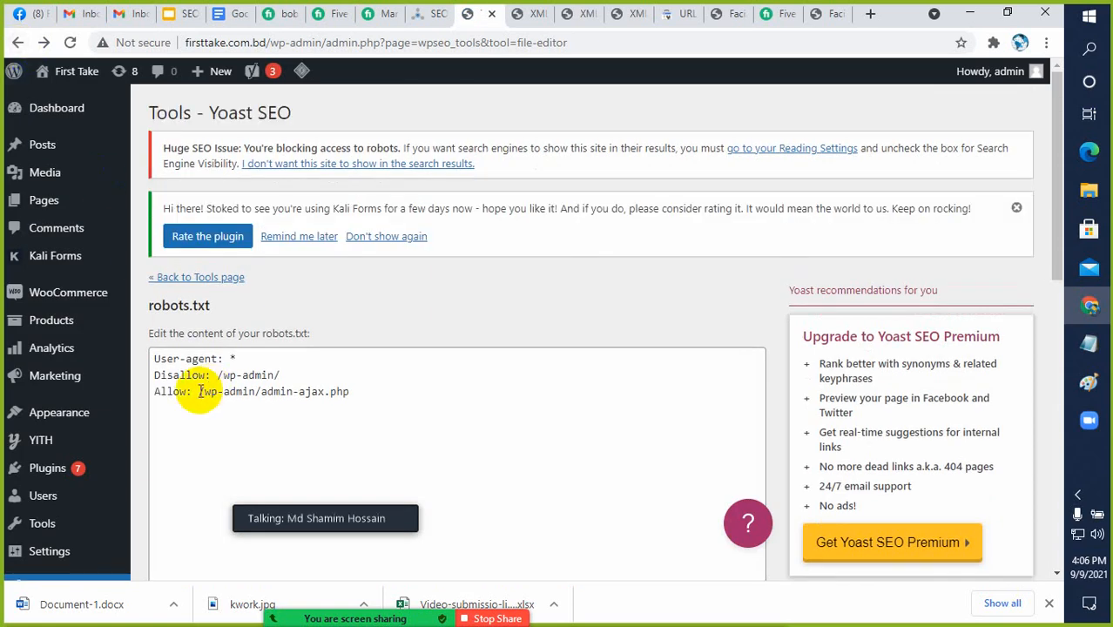
Examine the User-agent, Disallow and Allow rules in the robots.txt content, highlighting them in the editor
{"action": "scroll", "coordinate": [198, 392], "scroll_direction": "down", "scroll_amount": 1}
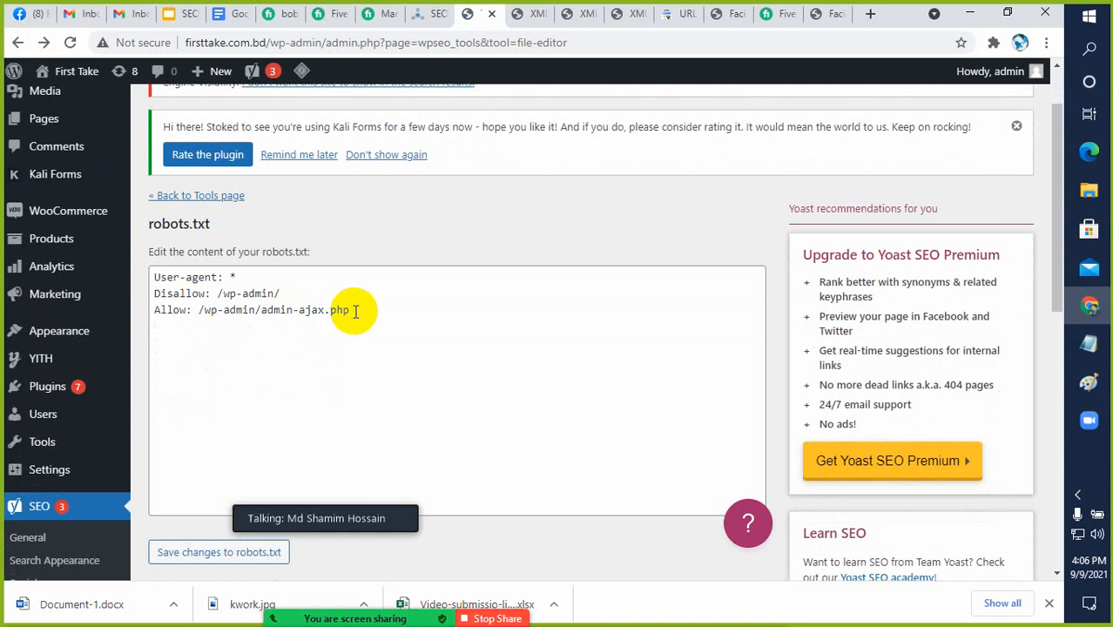
{"action": "left_click_drag", "start_coordinate": [351, 310], "coordinate": [155, 277]}
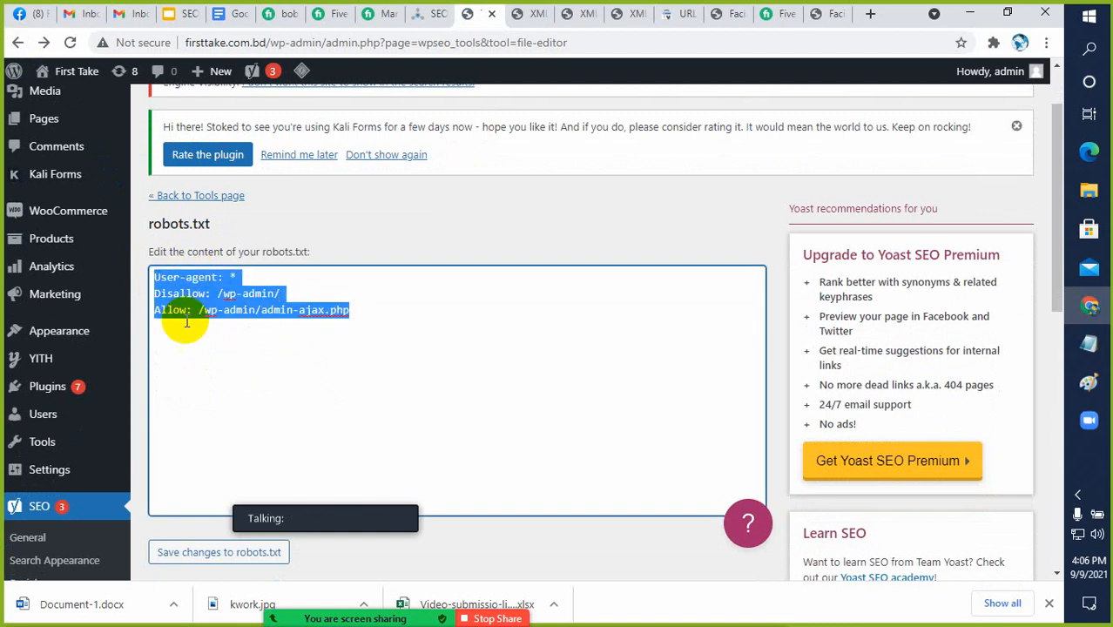
{"action": "left_click", "coordinate": [227, 326]}
{"action": "left_click", "coordinate": [591, 94]}
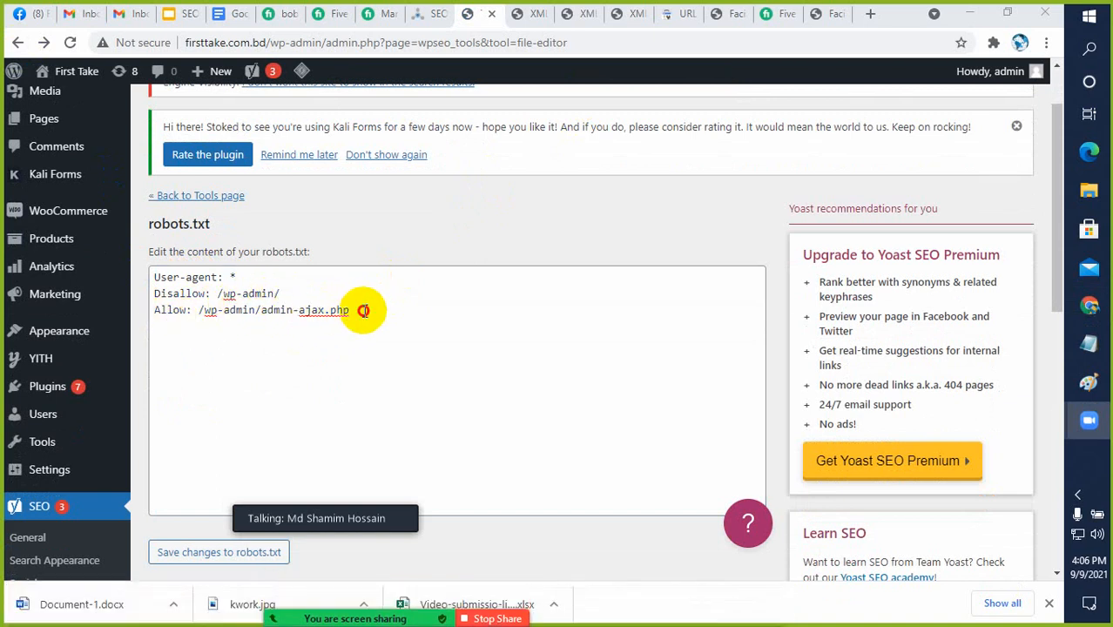
{"action": "left_click_drag", "start_coordinate": [365, 311], "coordinate": [145, 285]}
{"action": "left_click", "coordinate": [186, 340]}
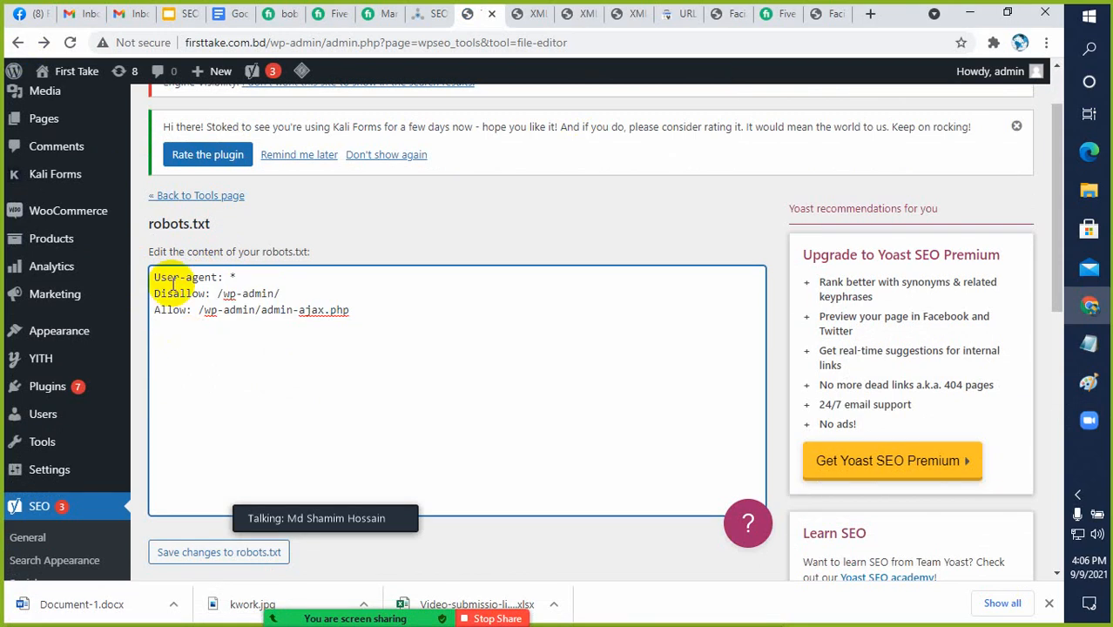
{"action": "left_click_drag", "start_coordinate": [363, 313], "coordinate": [152, 279]}
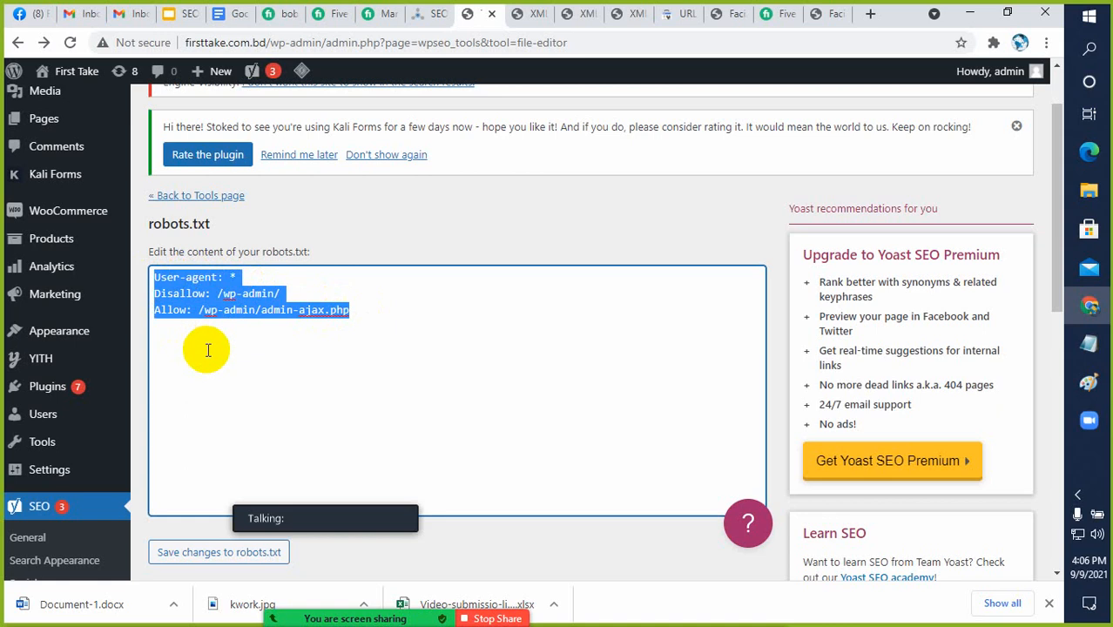
{"action": "scroll", "coordinate": [252, 383], "scroll_direction": "down", "scroll_amount": 2}
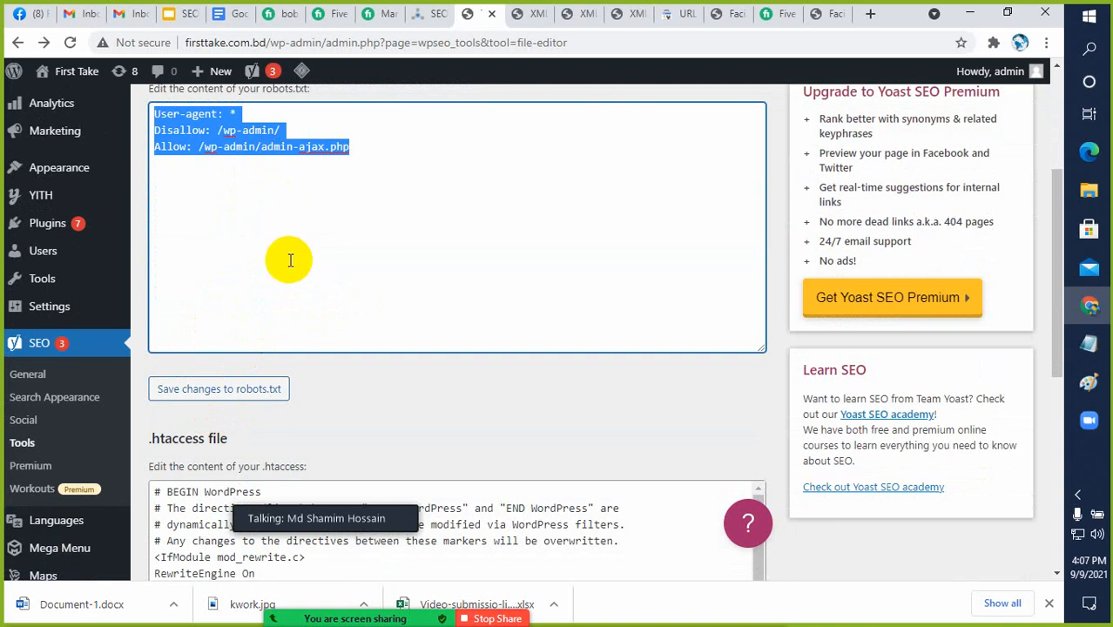
{"action": "left_click", "coordinate": [250, 230]}
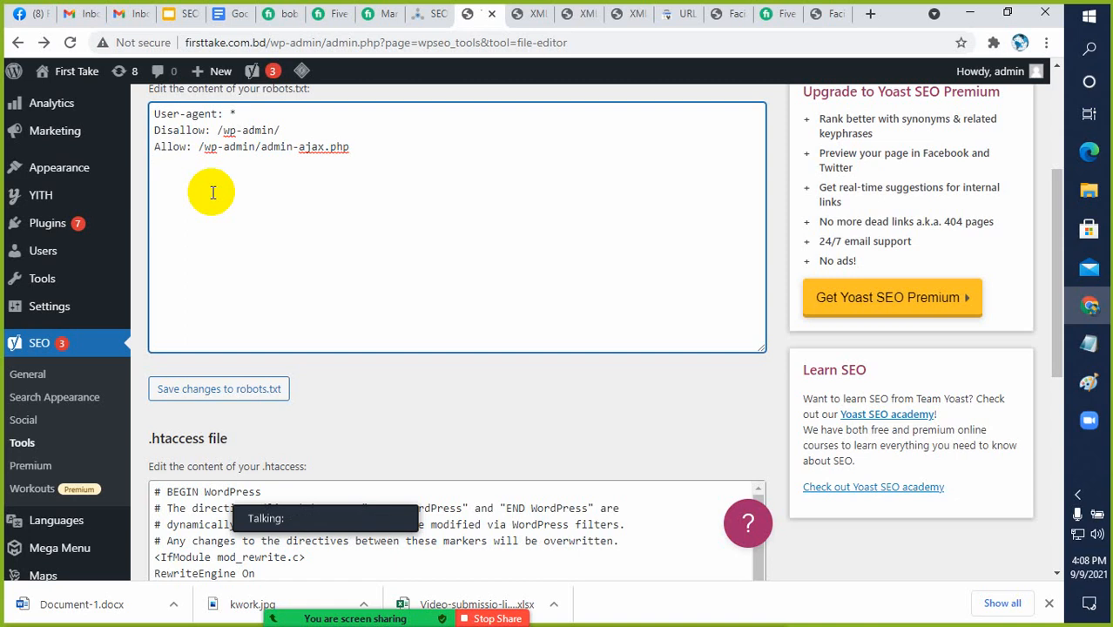
Switch back to the Basic SEO checklist slide in Google Slides and dismiss the expired-access notice
{"action": "left_click", "coordinate": [171, 27]}
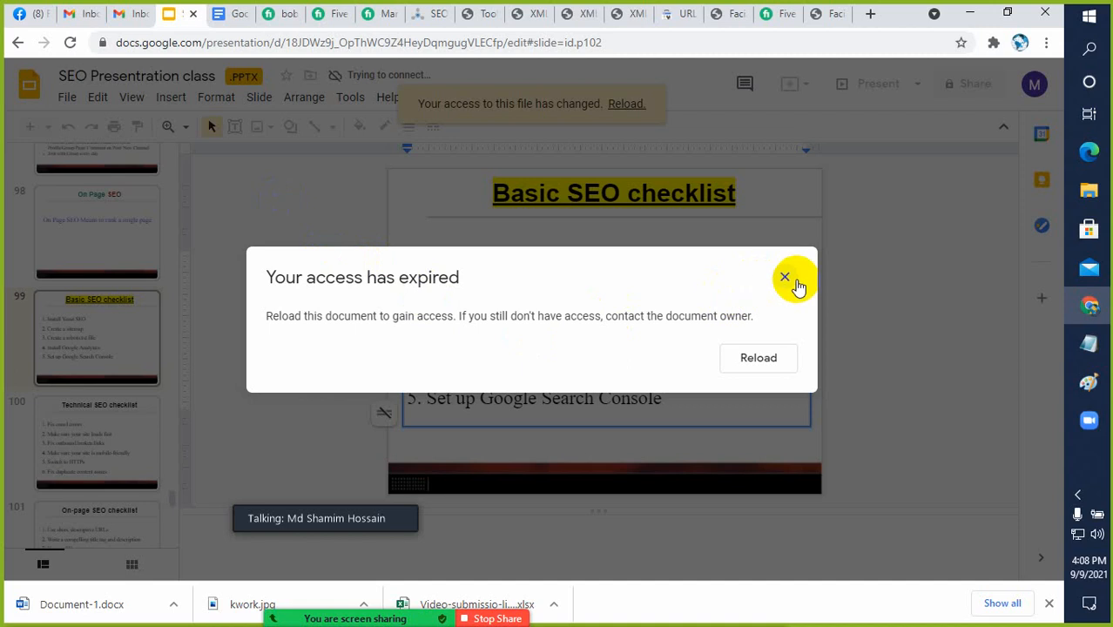
{"action": "left_click", "coordinate": [783, 278]}
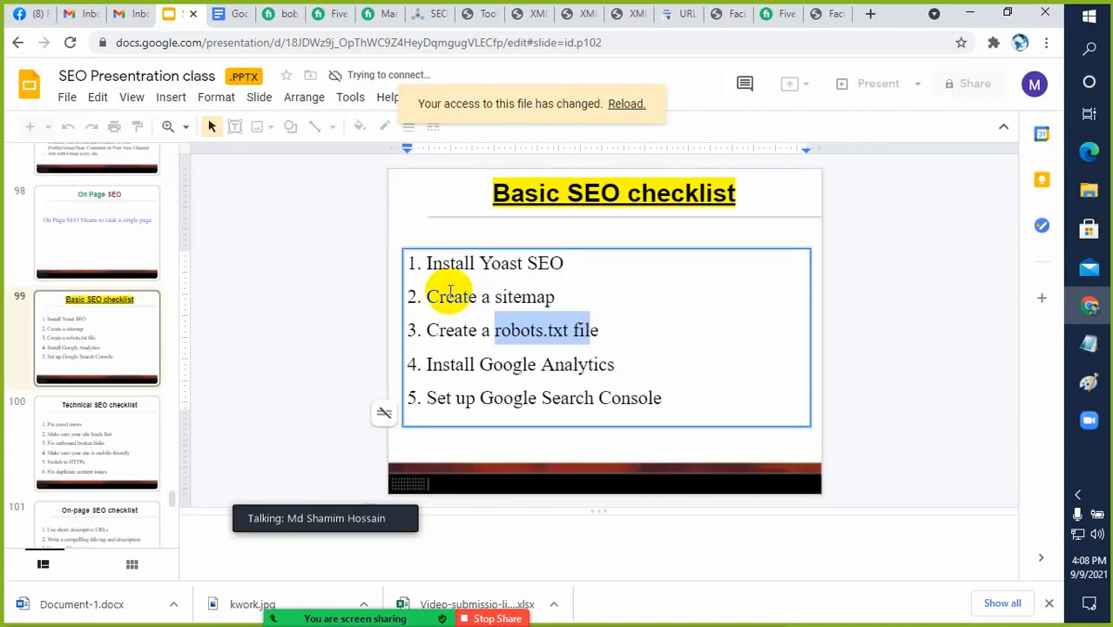
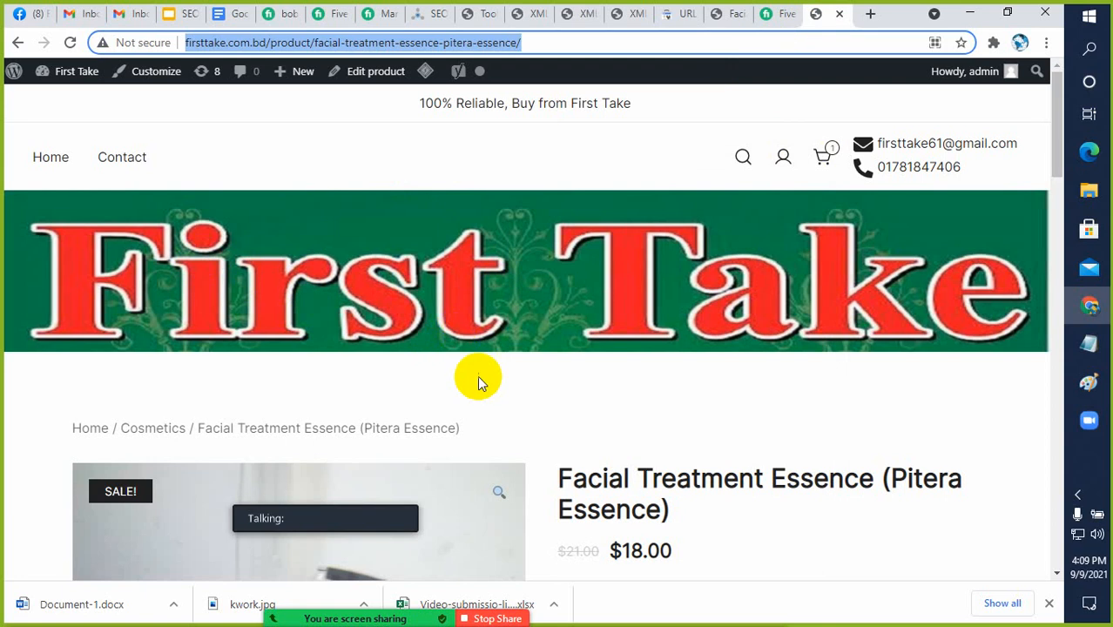
Switch to the Basic SEO checklist slide and highlight the Install Google Analytics item, dismissing the expired-access notice
{"action": "left_click", "coordinate": [172, 16]}
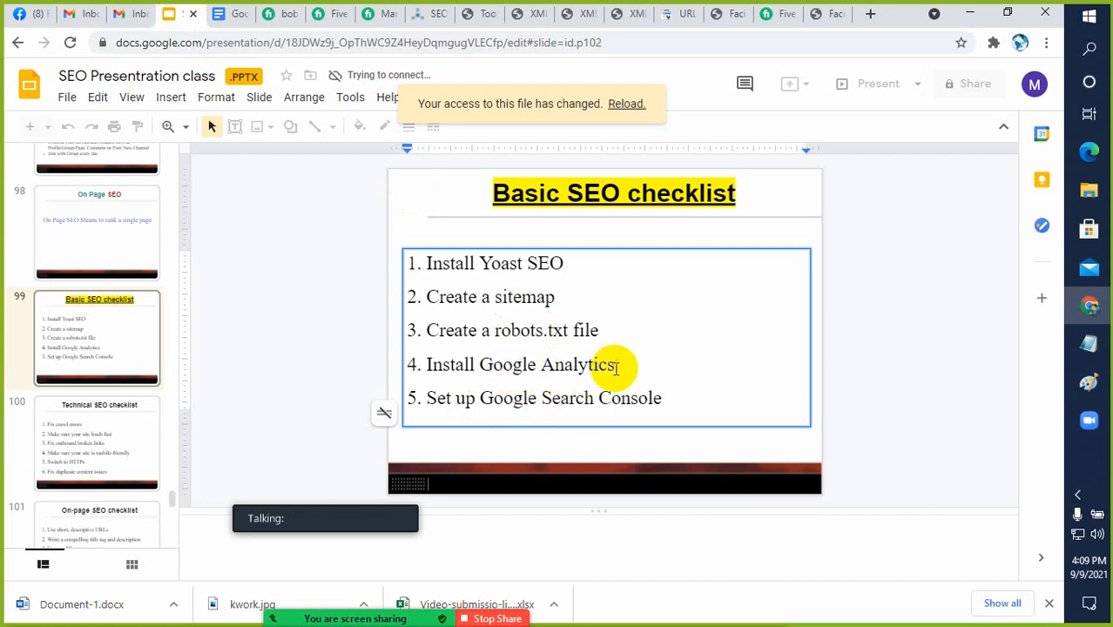
{"action": "left_click_drag", "start_coordinate": [615, 366], "coordinate": [427, 366]}
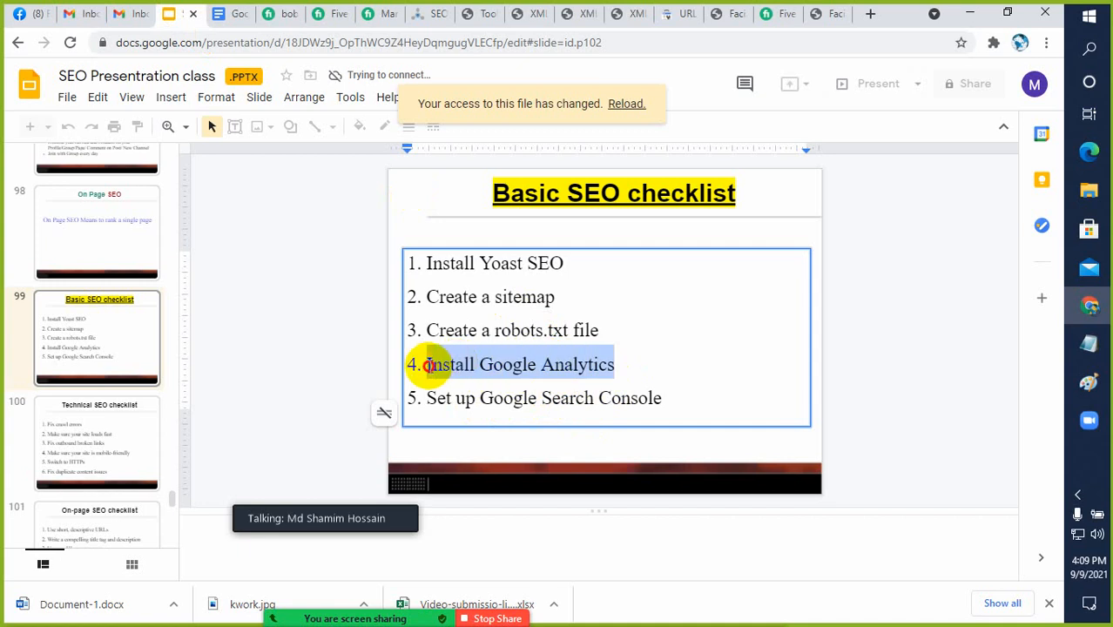
{"action": "left_click", "coordinate": [489, 369]}
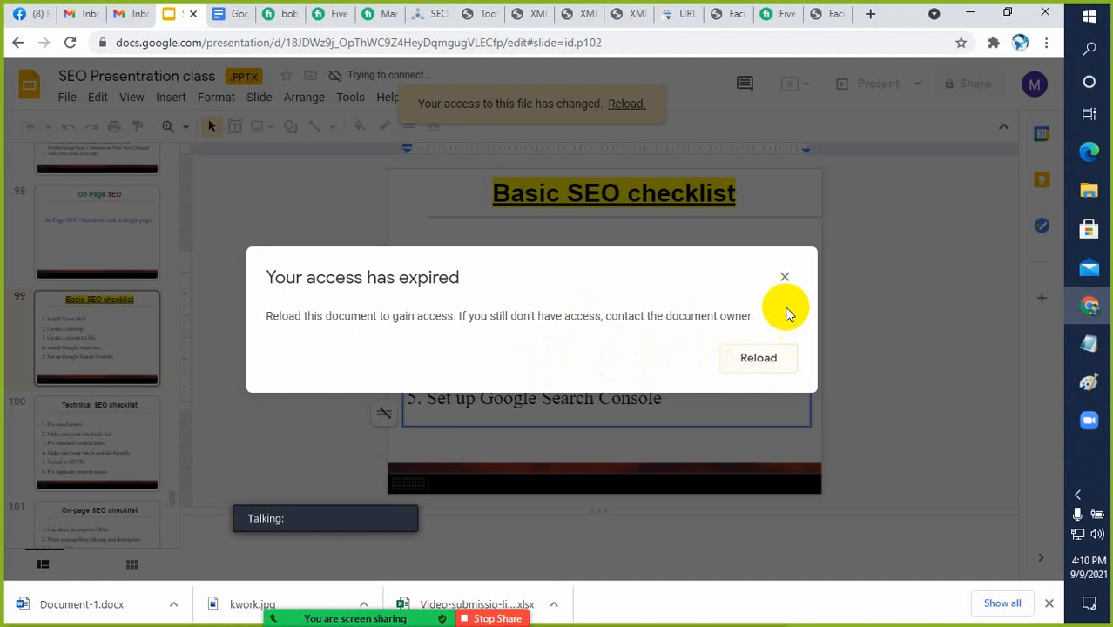
{"action": "left_click", "coordinate": [785, 277]}
{"action": "left_click_drag", "start_coordinate": [640, 359], "coordinate": [422, 361]}
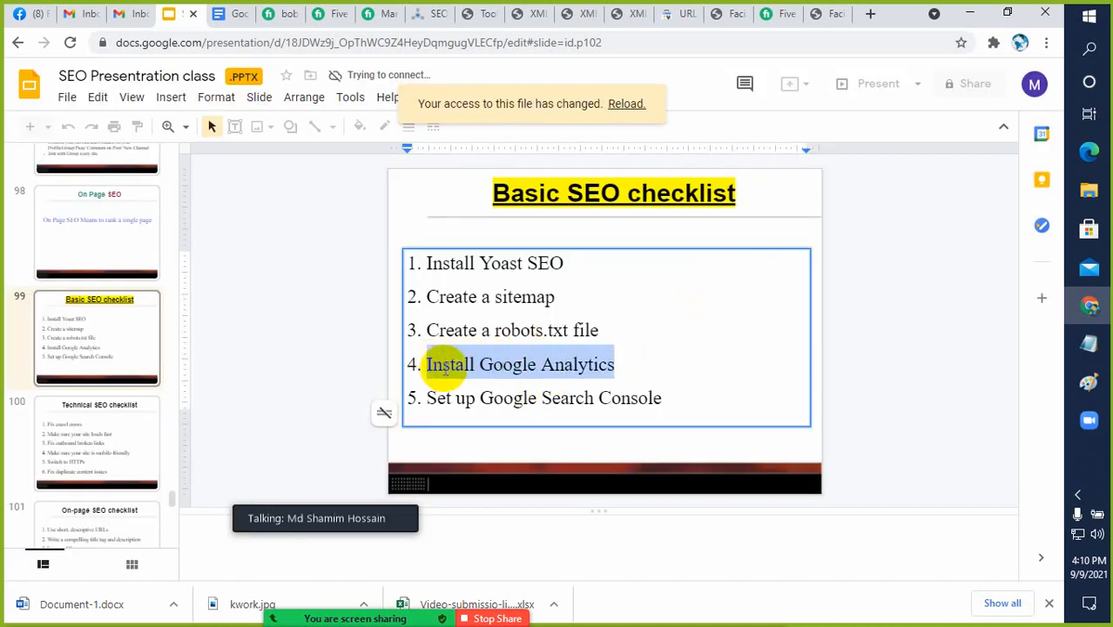
{"action": "left_click", "coordinate": [448, 365]}
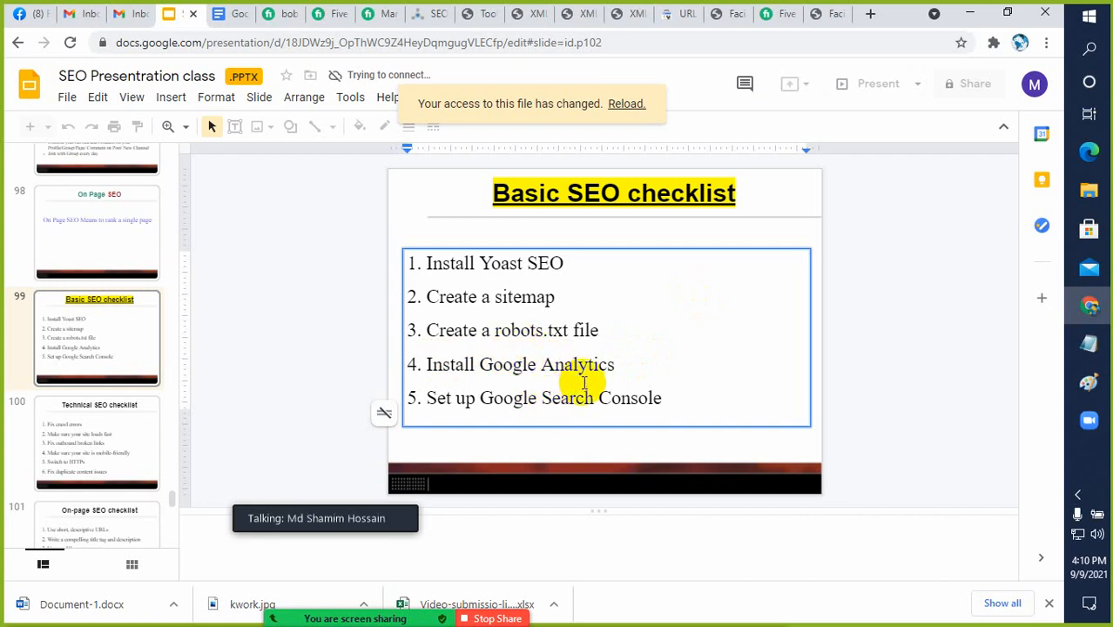
{"action": "left_click_drag", "start_coordinate": [615, 364], "coordinate": [412, 364]}
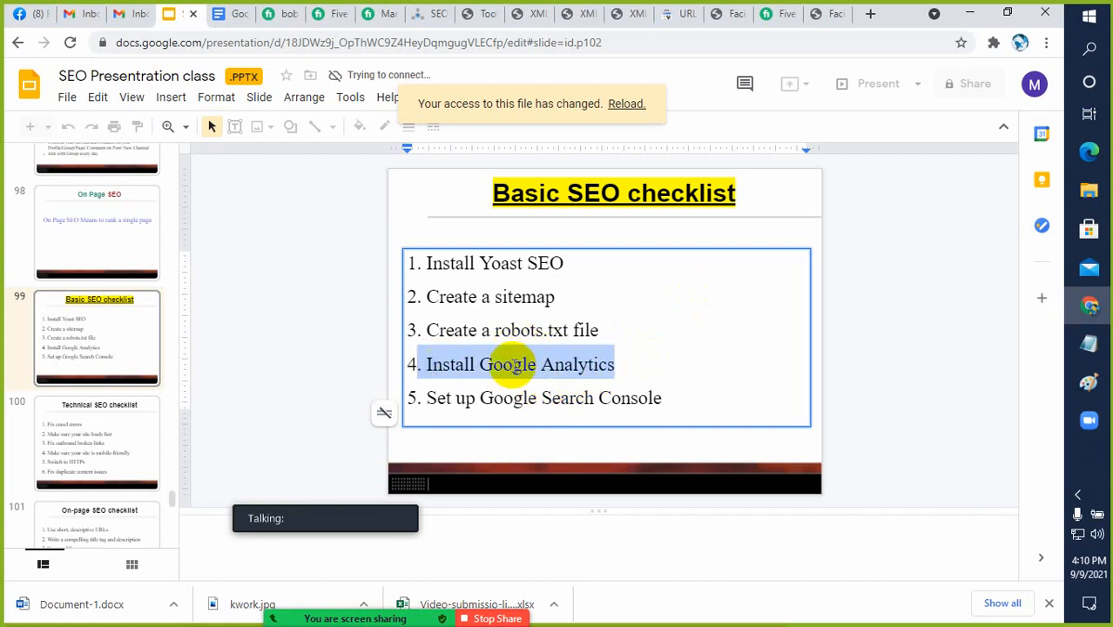
{"action": "left_click", "coordinate": [516, 364]}
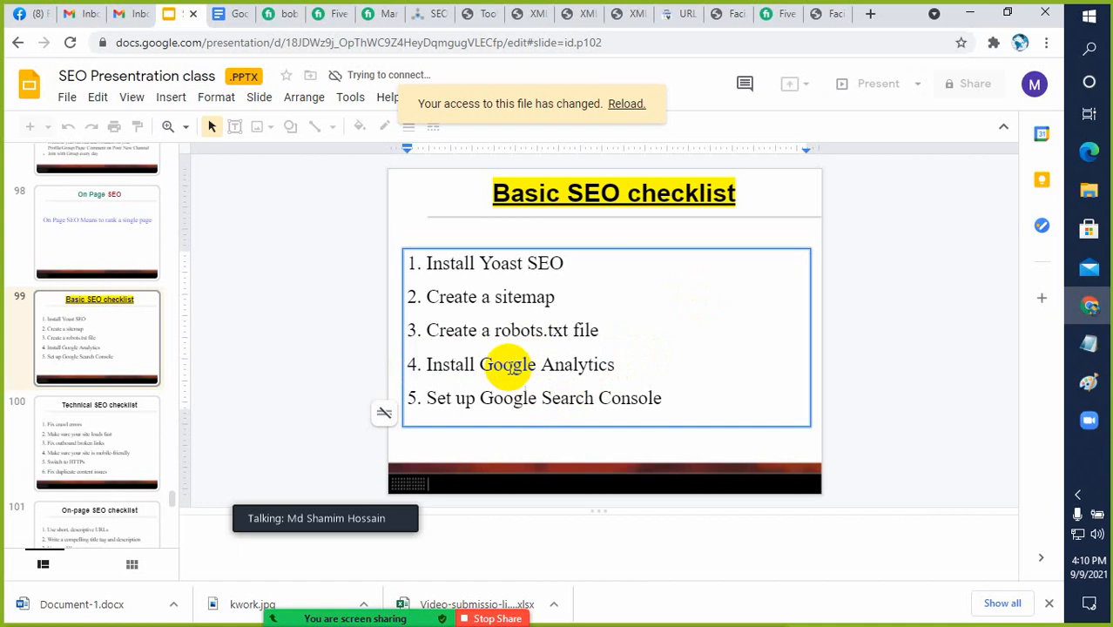
Search Google for "google analytics" in a new tab and open the Google Analytics sign-in result
{"action": "left_click", "coordinate": [871, 14]}
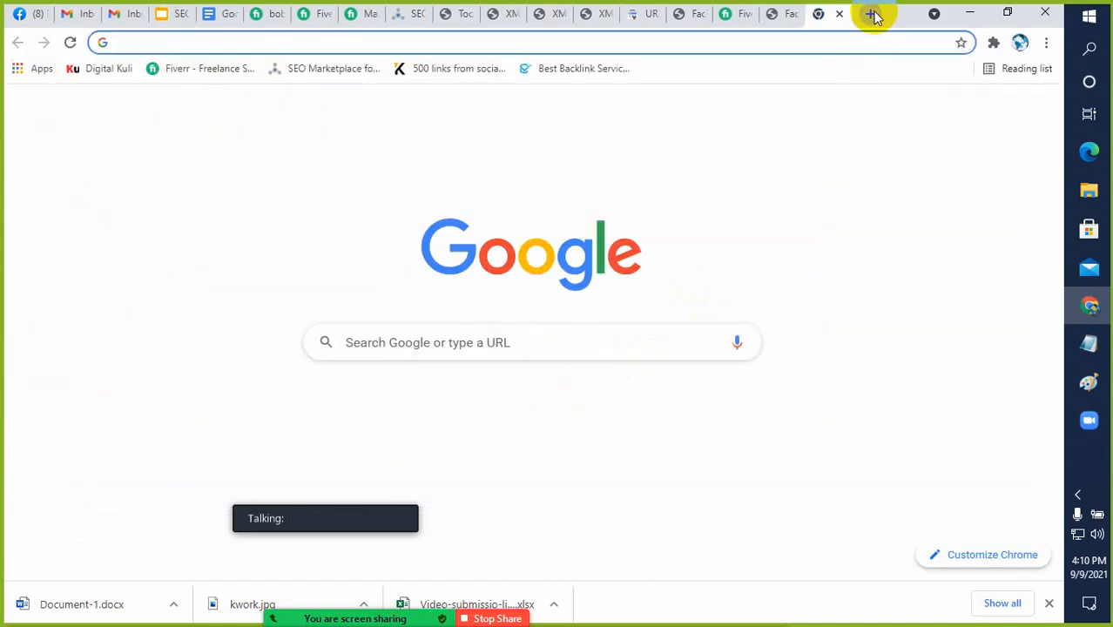
{"action": "type", "text": "google a"}
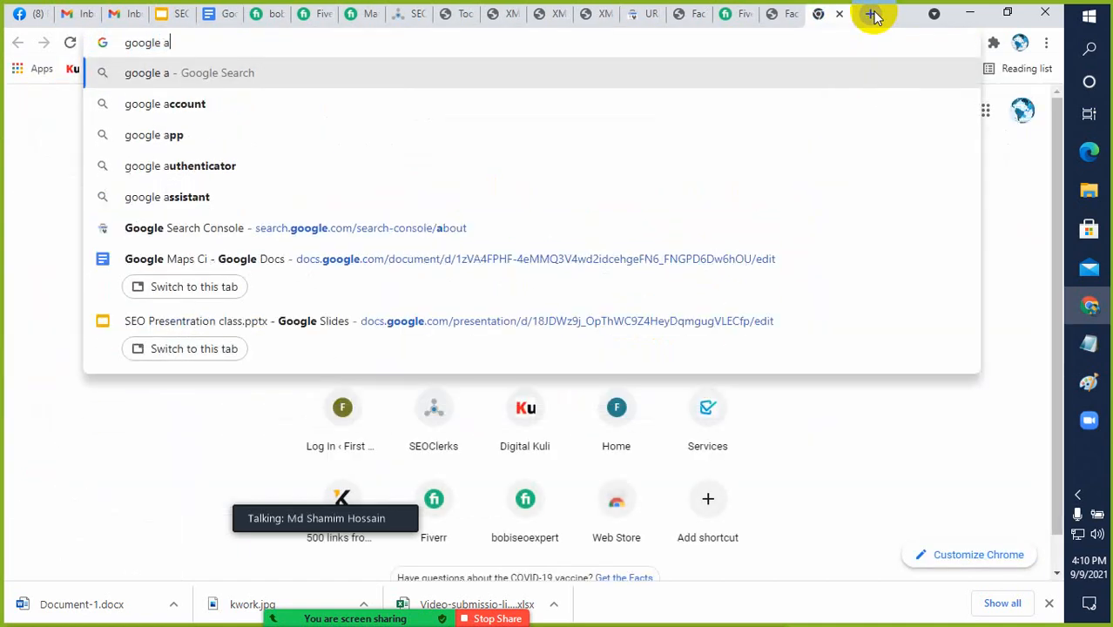
{"action": "type", "text": "n"}
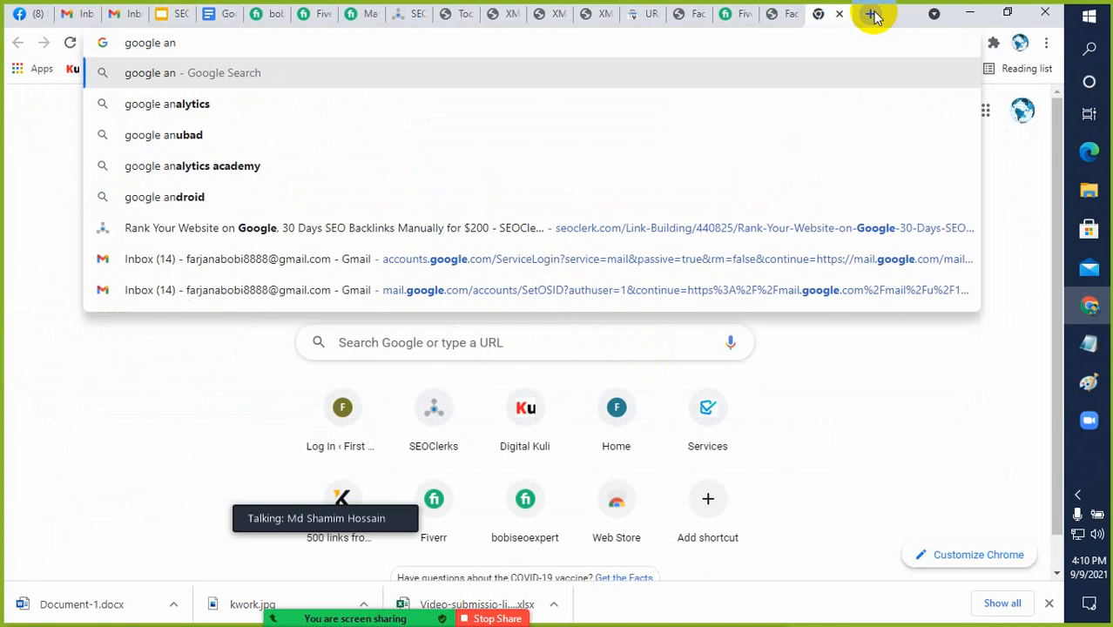
{"action": "key", "text": "Down"}
{"action": "key", "text": "Return"}
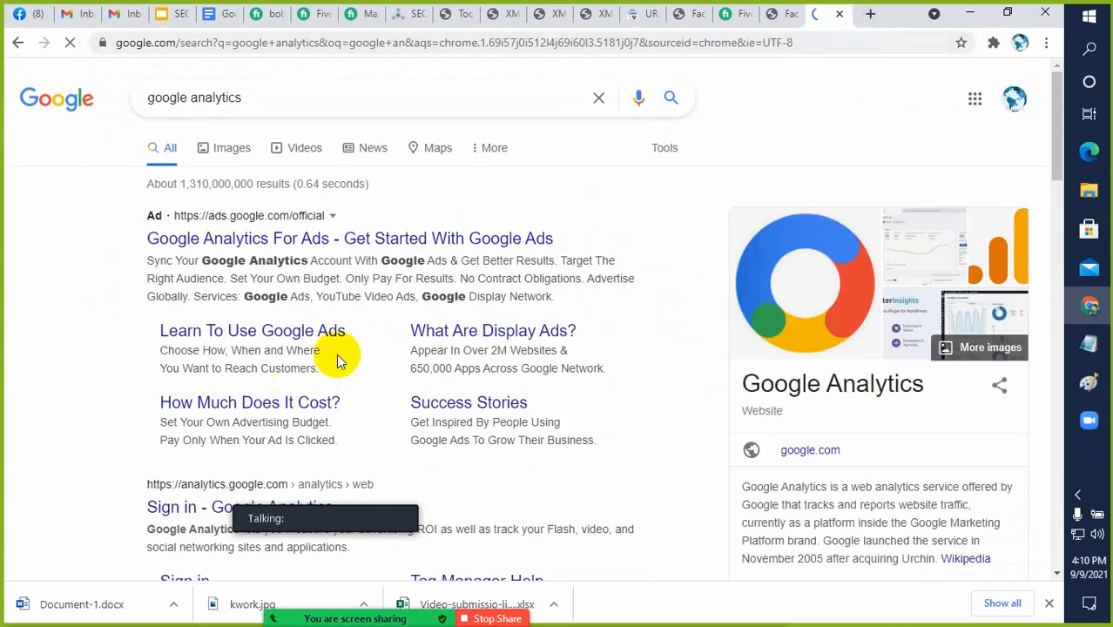
{"action": "scroll", "coordinate": [354, 346], "scroll_direction": "down", "scroll_amount": 1}
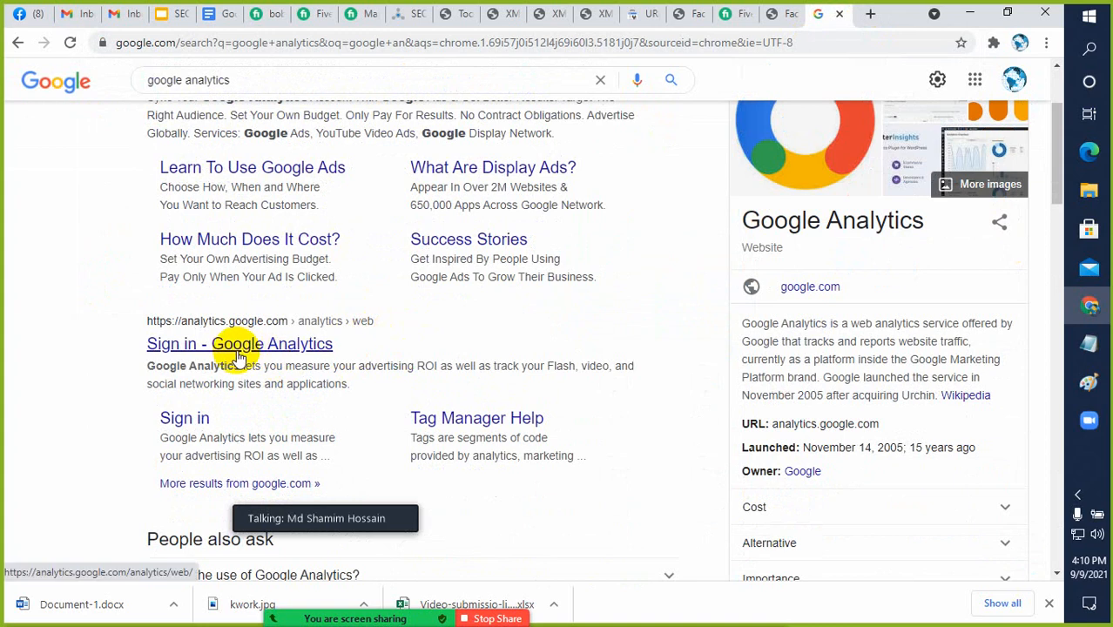
{"action": "left_click", "coordinate": [241, 356]}
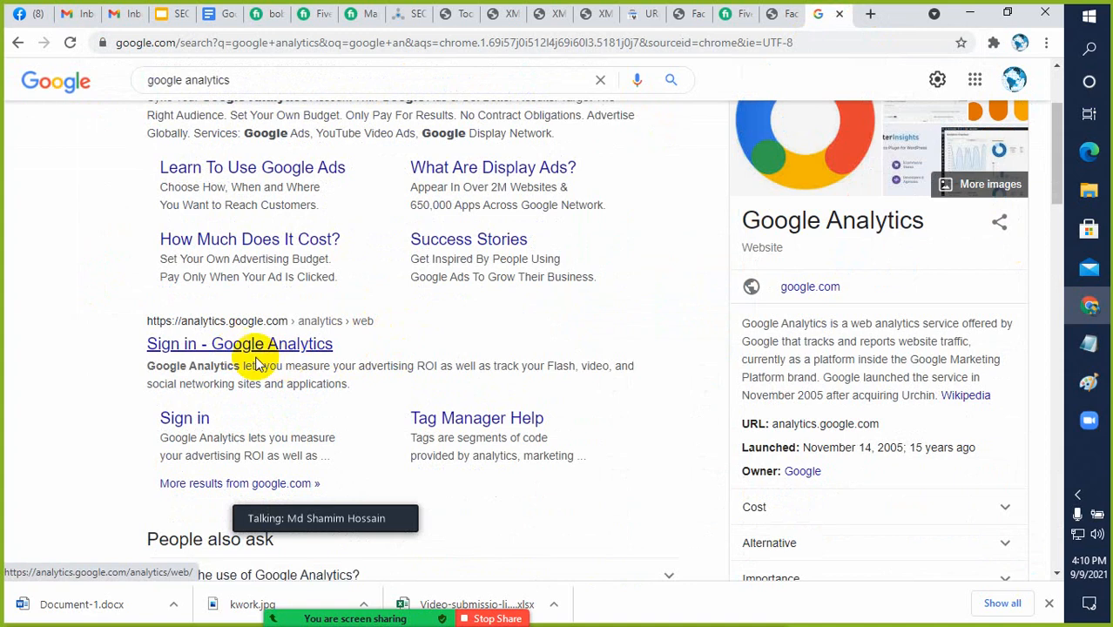
{"action": "left_click", "coordinate": [243, 352]}
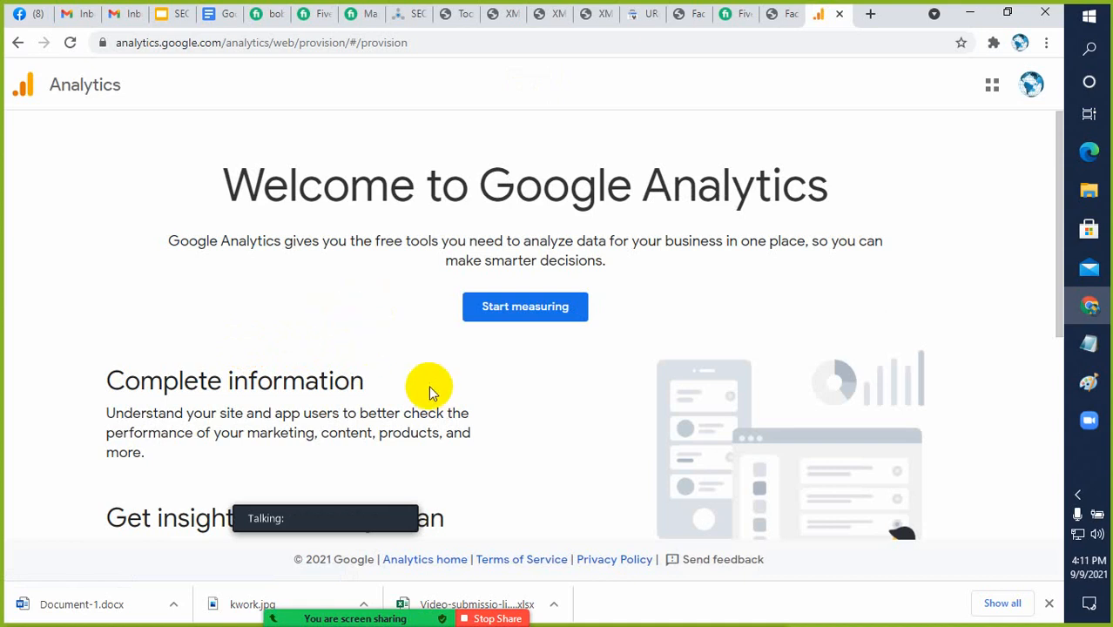
Start measuring in Google Analytics and enable the Google products & services data sharing option for the new account
{"action": "scroll", "coordinate": [428, 385], "scroll_direction": "down", "scroll_amount": 1}
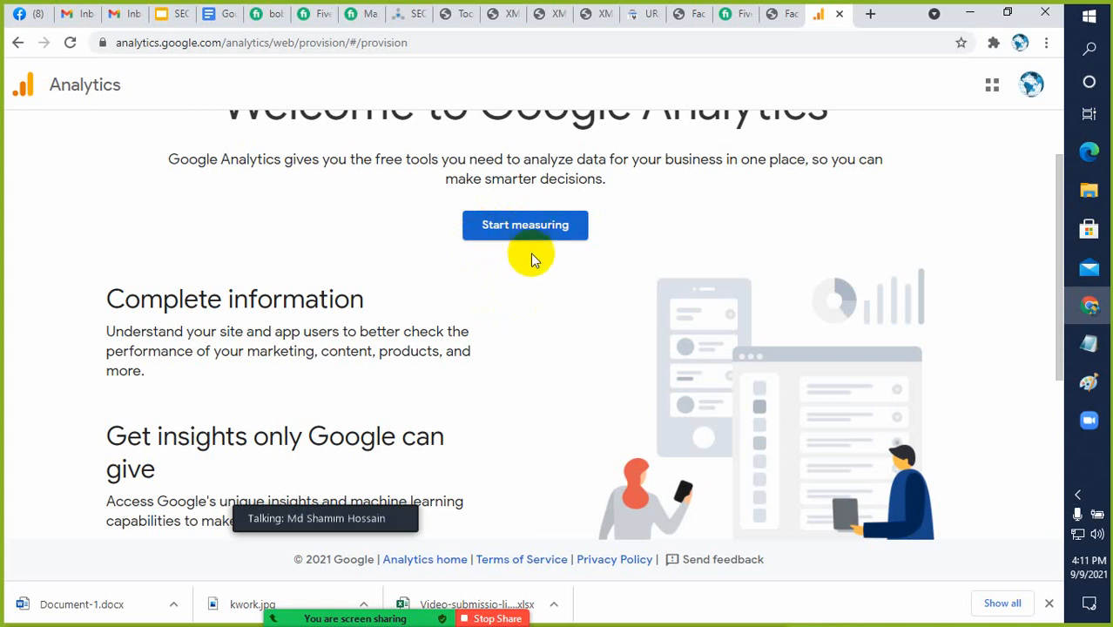
{"action": "left_click", "coordinate": [508, 231]}
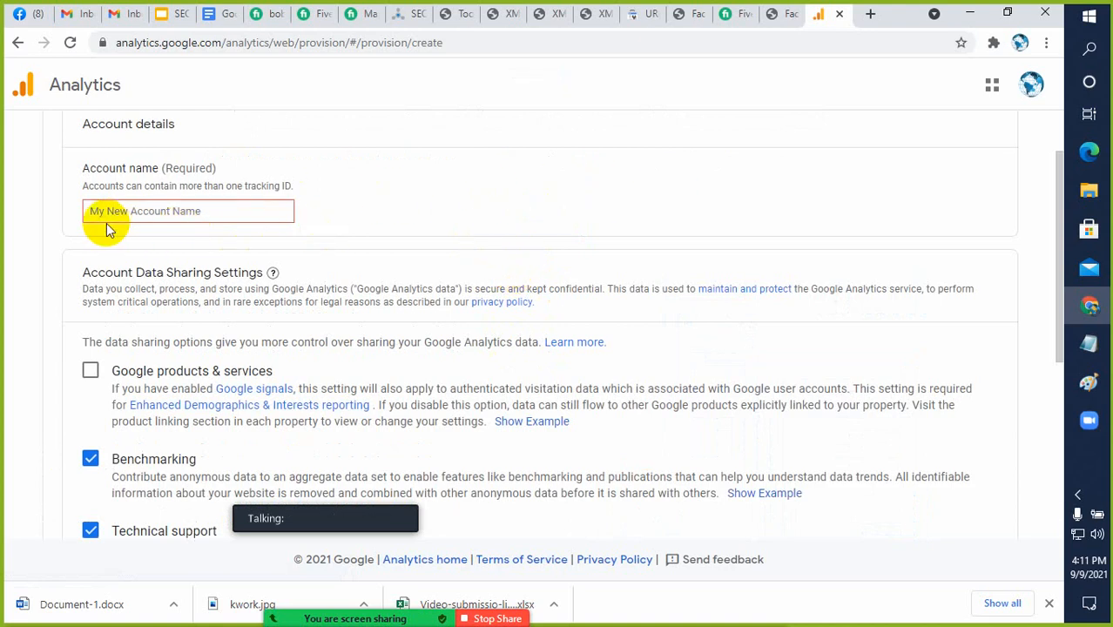
{"action": "left_click", "coordinate": [88, 374]}
{"action": "scroll", "coordinate": [144, 372], "scroll_direction": "down", "scroll_amount": 3}
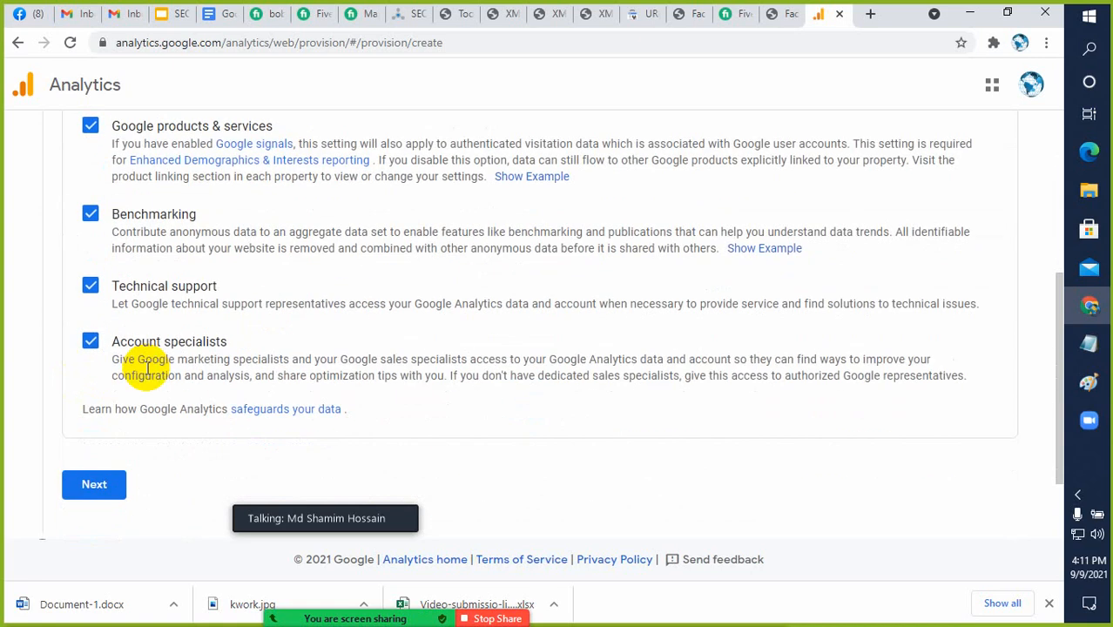
{"action": "scroll", "coordinate": [146, 370], "scroll_direction": "up", "scroll_amount": 3}
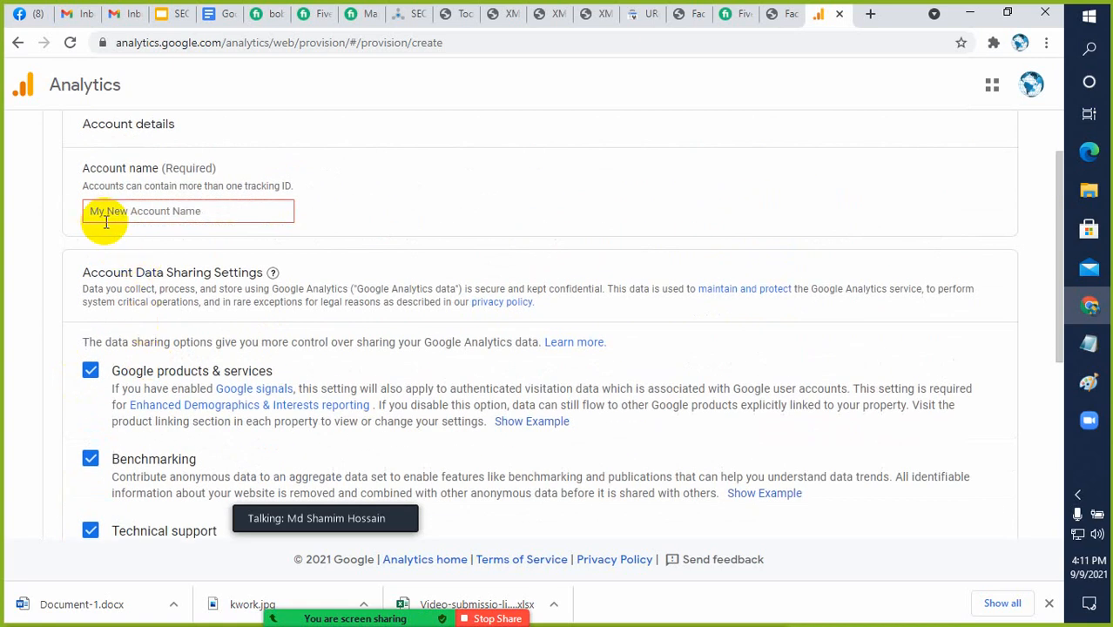
Name the Analytics account firsttake and continue to the property setup
{"action": "left_click", "coordinate": [154, 211]}
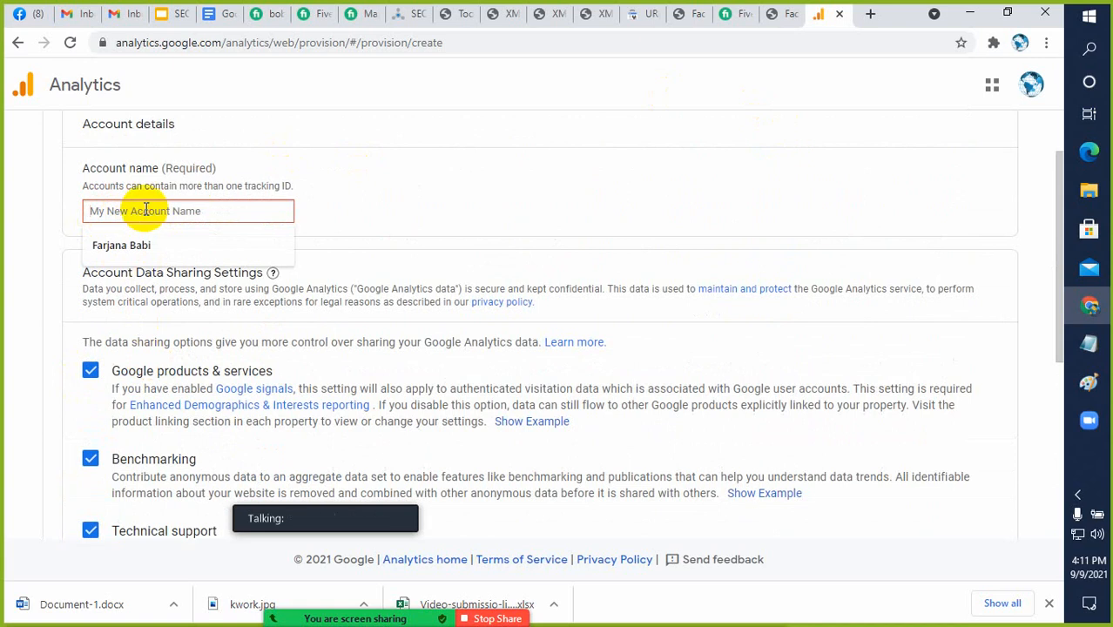
{"action": "type", "text": "firstt"}
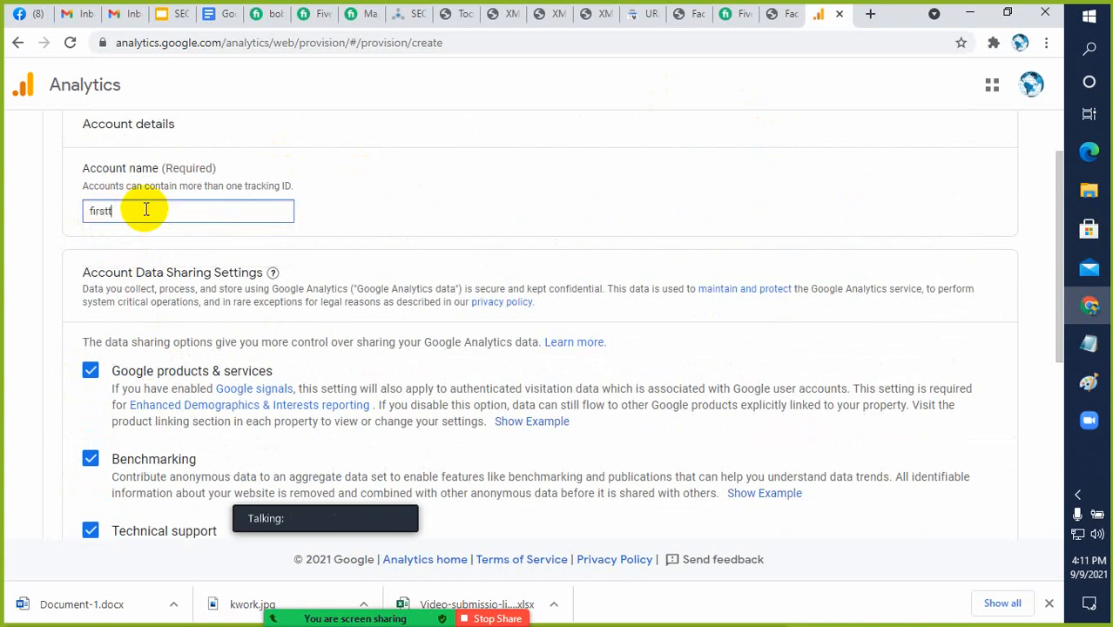
{"action": "type", "text": "ake"}
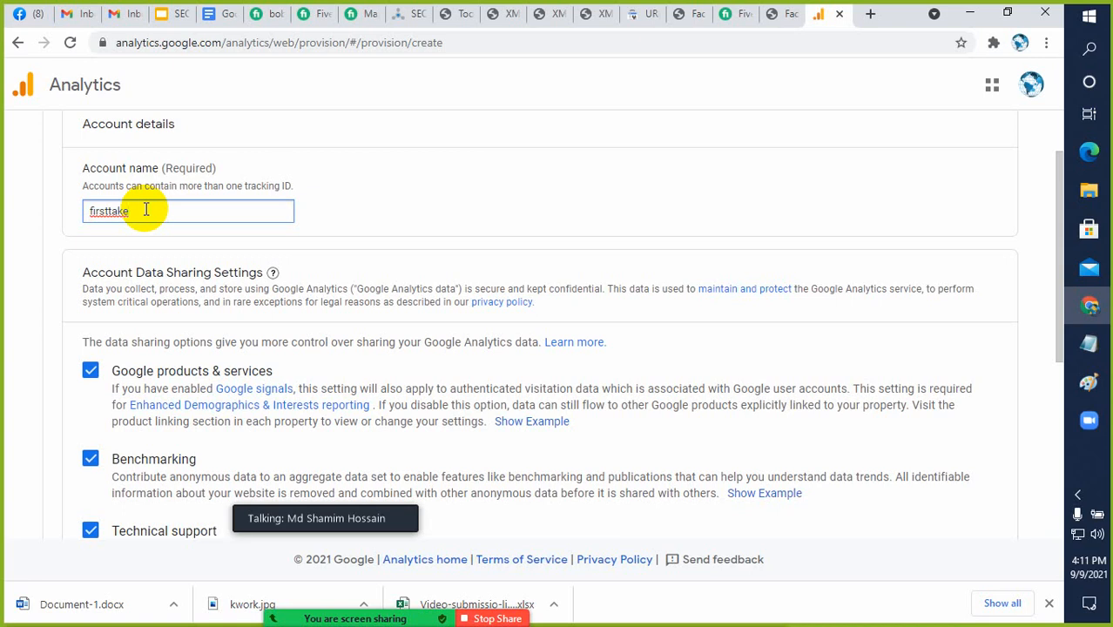
{"action": "scroll", "coordinate": [492, 211], "scroll_direction": "down", "scroll_amount": 3}
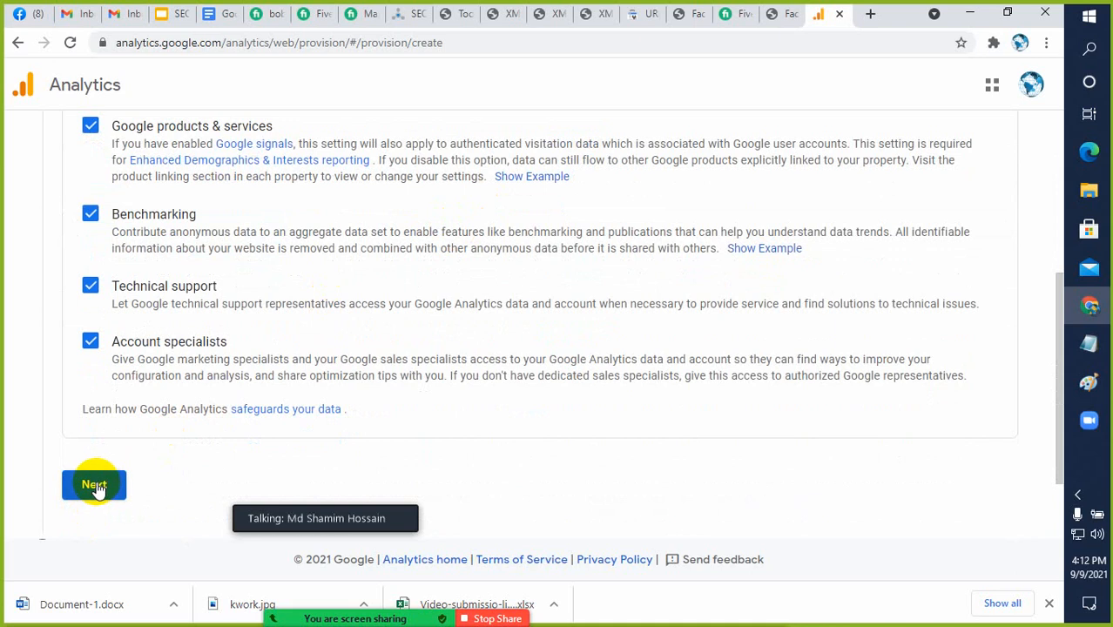
{"action": "left_click", "coordinate": [94, 486]}
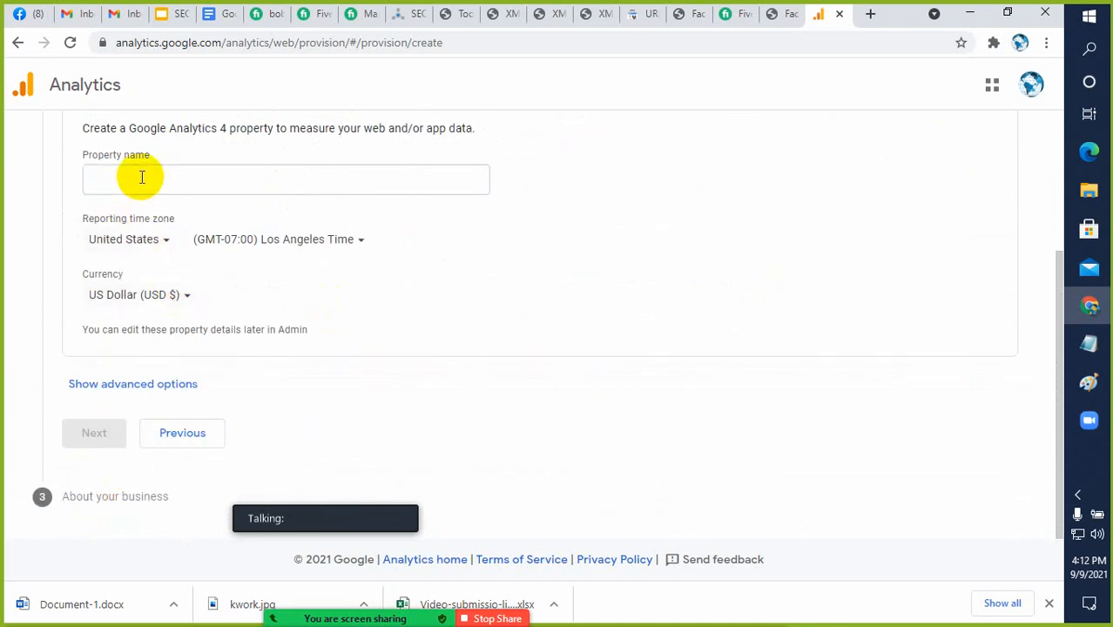
Name the Google Analytics 4 property First Take and set its reporting time zone country to Bangladesh
{"action": "left_click", "coordinate": [142, 176]}
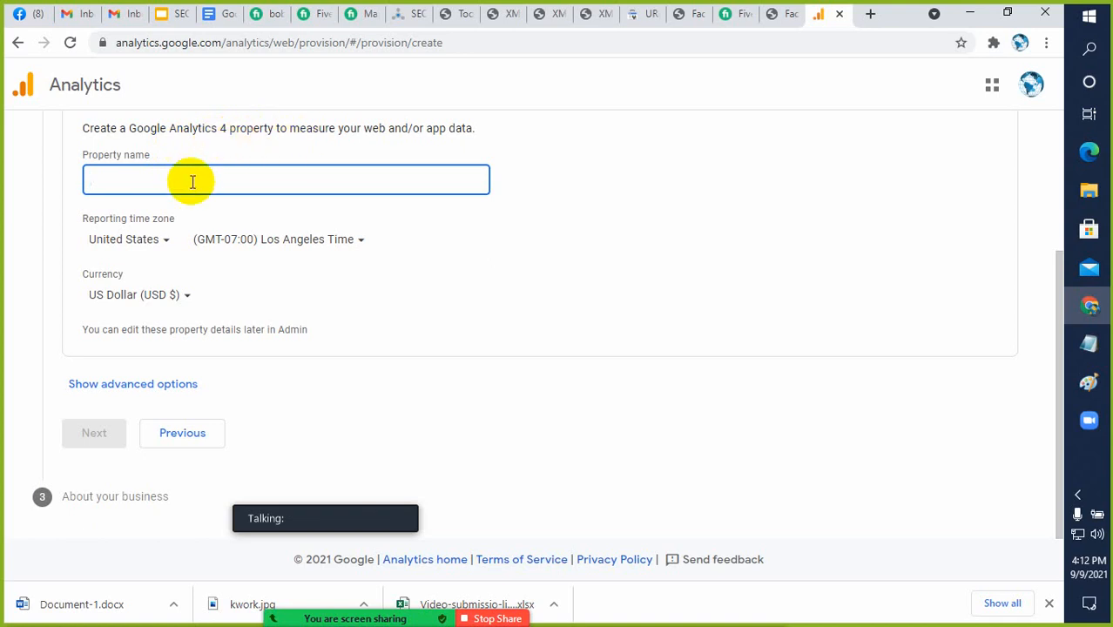
{"action": "type", "text": "First"}
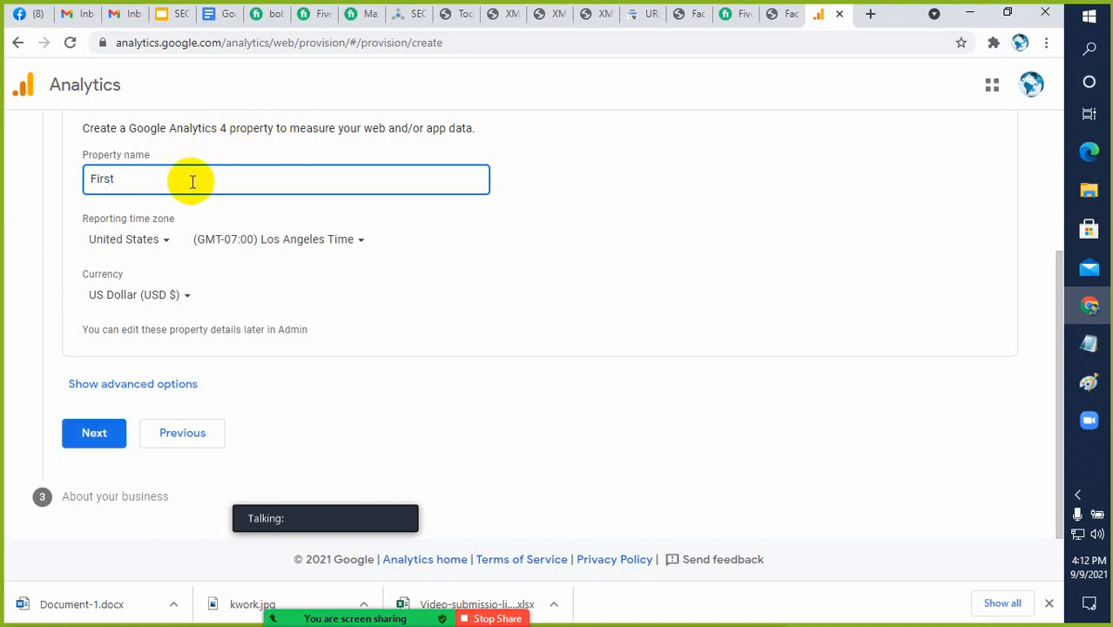
{"action": "type", "text": " Take"}
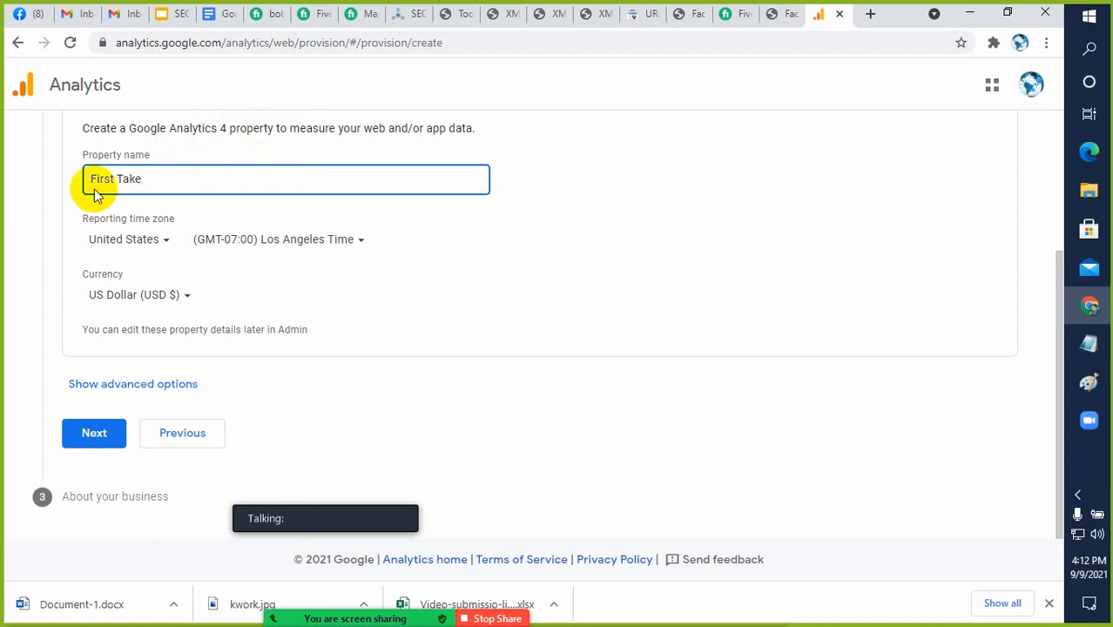
{"action": "left_click", "coordinate": [166, 245]}
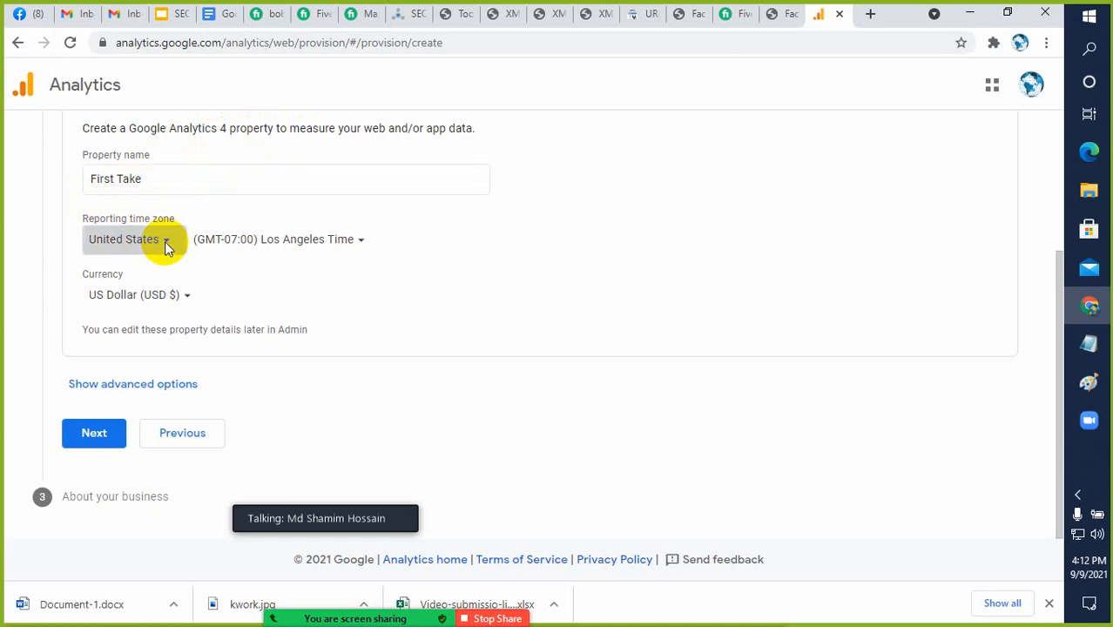
{"action": "scroll", "coordinate": [165, 366], "scroll_direction": "down", "scroll_amount": 1}
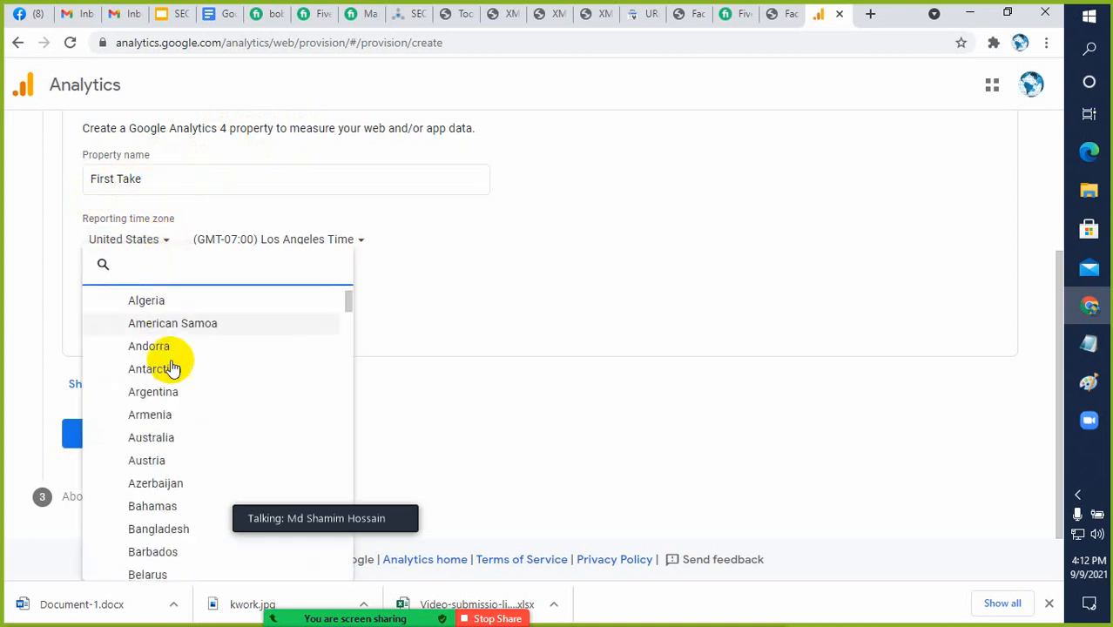
{"action": "left_click", "coordinate": [158, 495]}
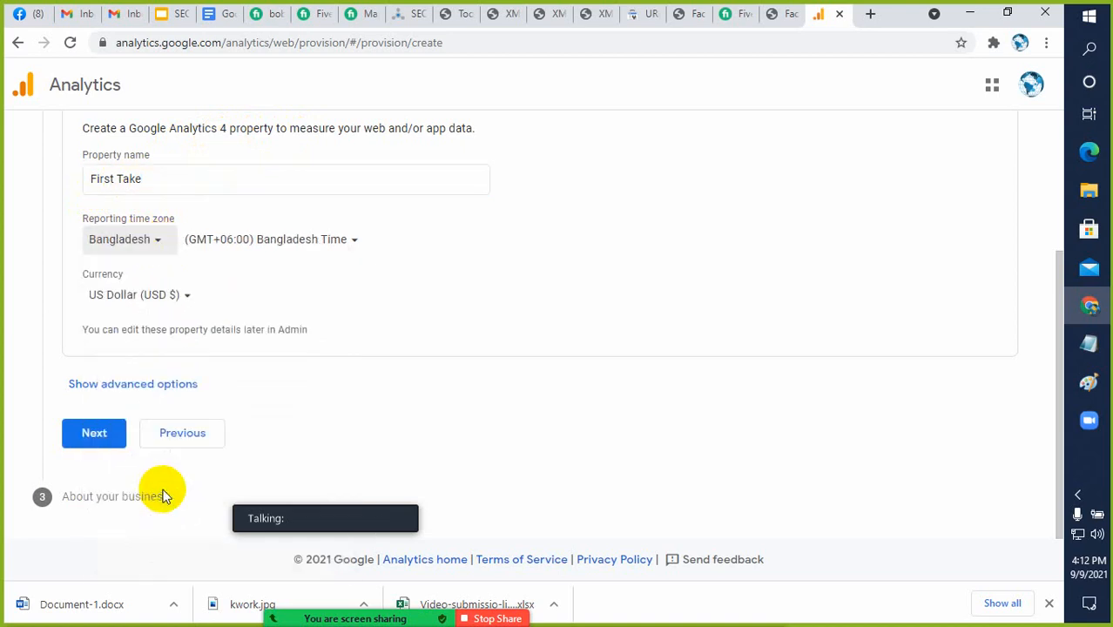
Look through the currency options, keep US Dollar (USD $) and continue to the business information
{"action": "left_click", "coordinate": [144, 296]}
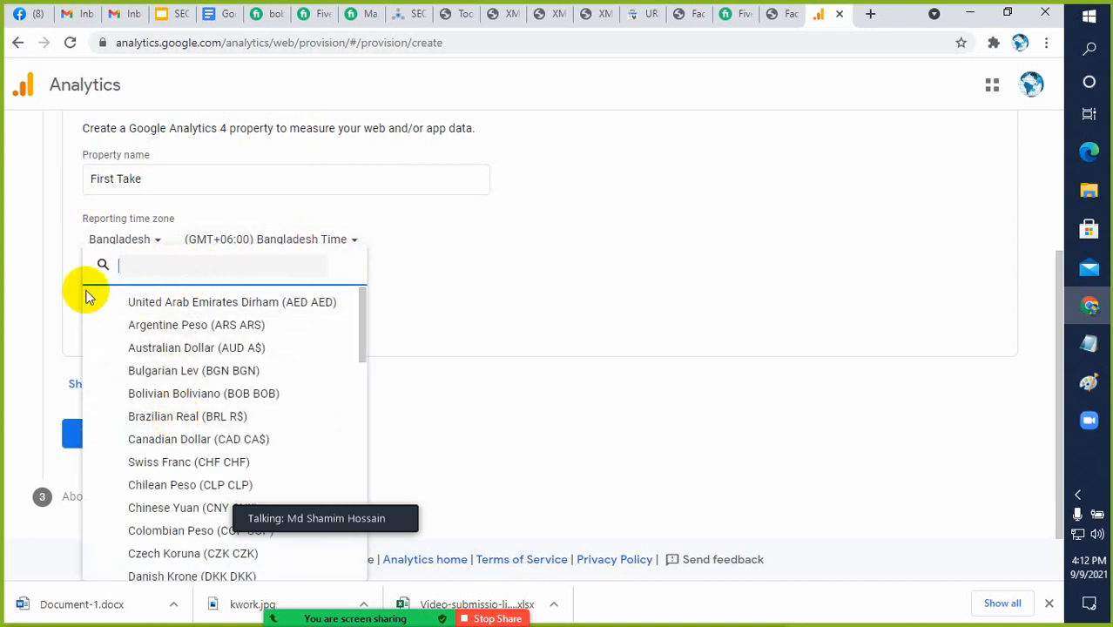
{"action": "left_click", "coordinate": [5, 295]}
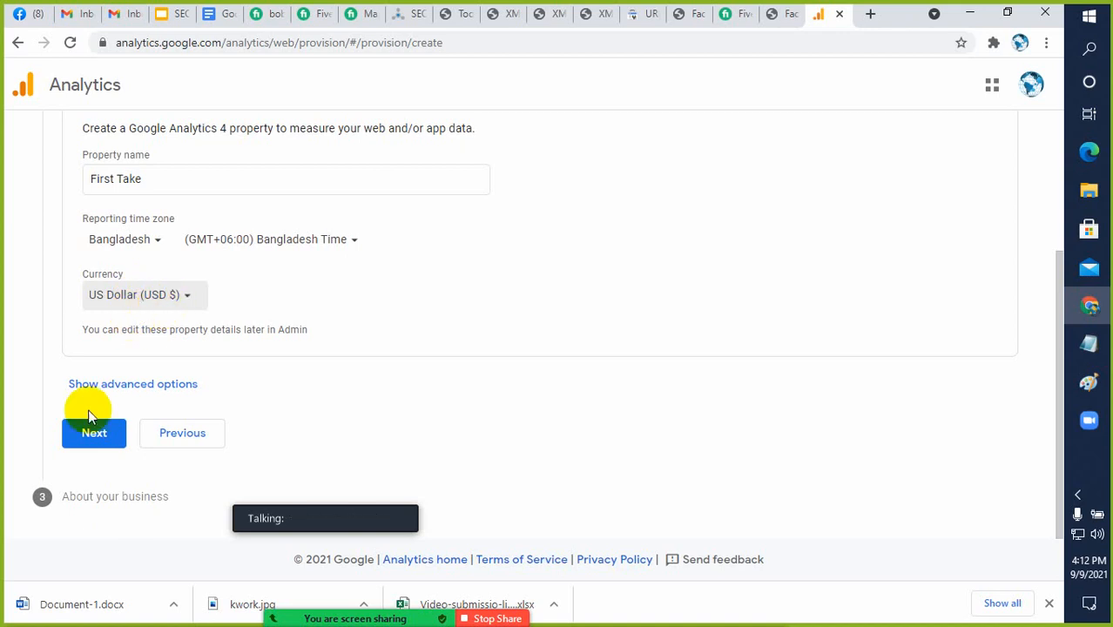
{"action": "left_click", "coordinate": [90, 435]}
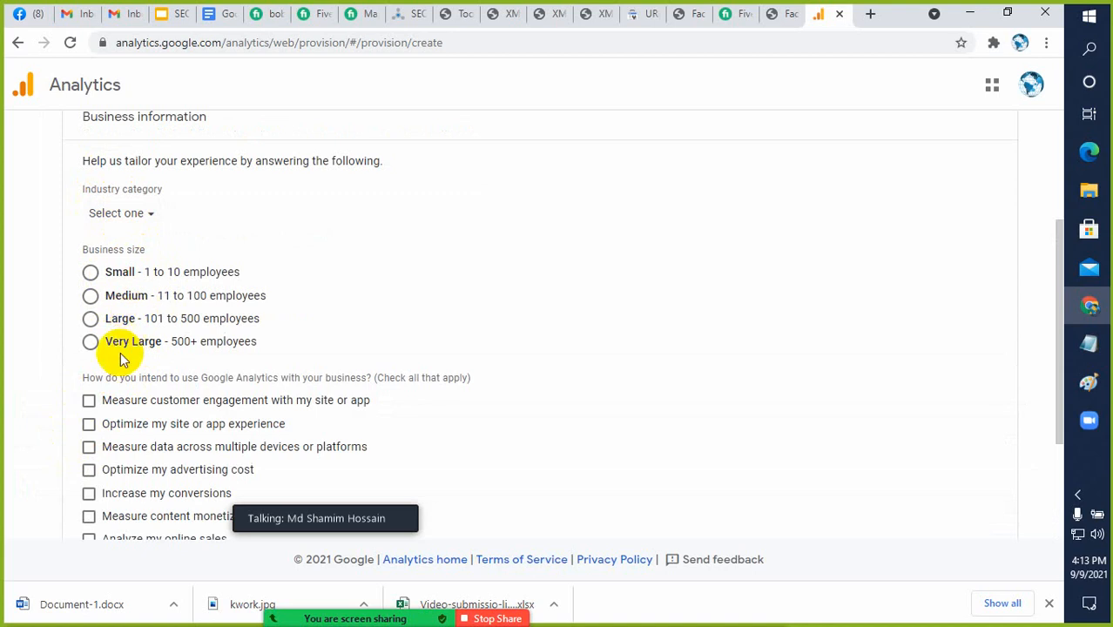
Set the business size to Small and select every intended use of Google Analytics except Other
{"action": "left_click", "coordinate": [90, 274]}
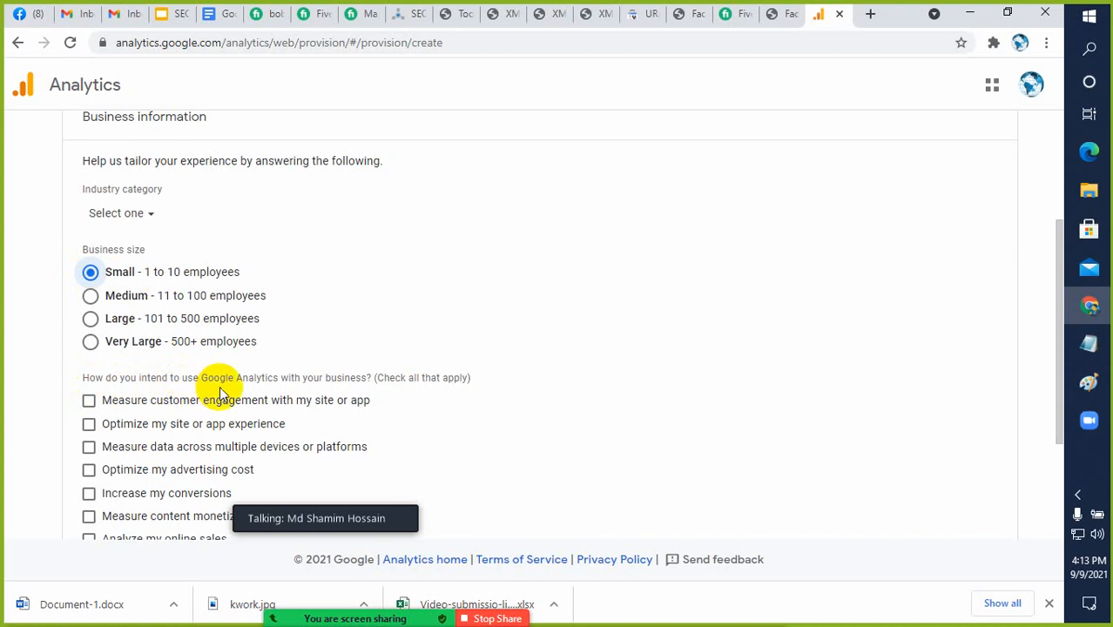
{"action": "scroll", "coordinate": [472, 397], "scroll_direction": "down", "scroll_amount": 3}
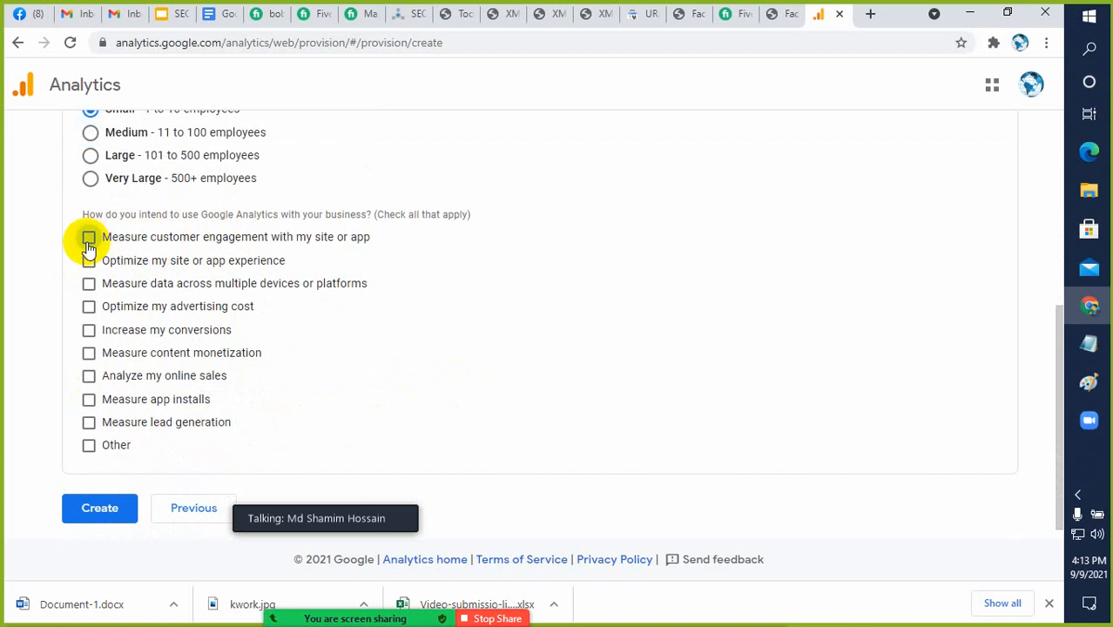
{"action": "left_click", "coordinate": [88, 244]}
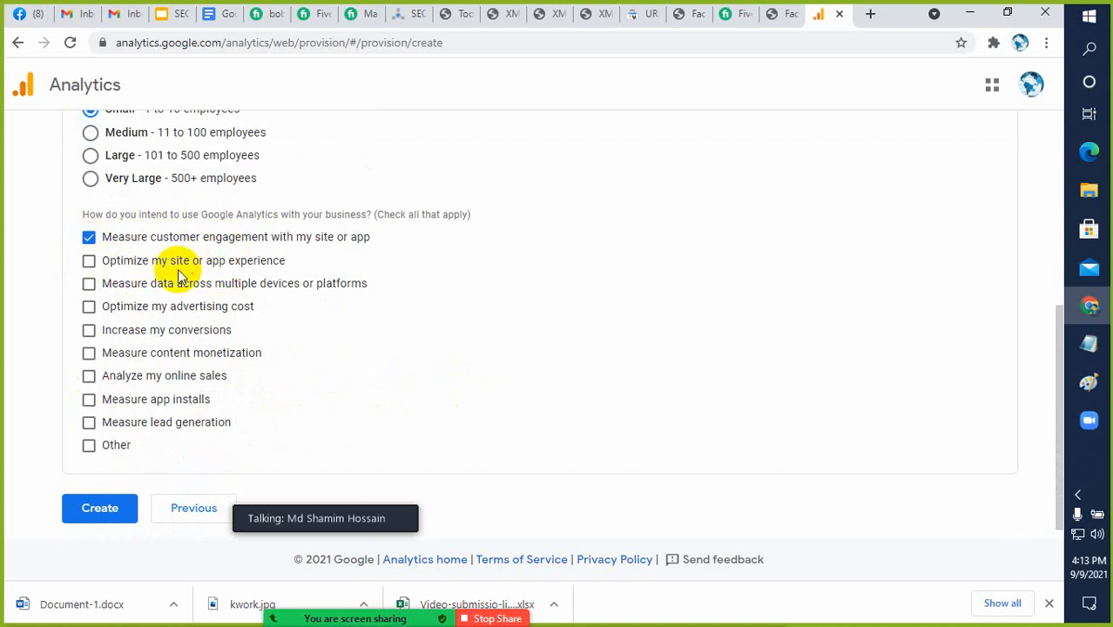
{"action": "left_click", "coordinate": [89, 262]}
{"action": "left_click", "coordinate": [90, 285]}
{"action": "left_click", "coordinate": [88, 307]}
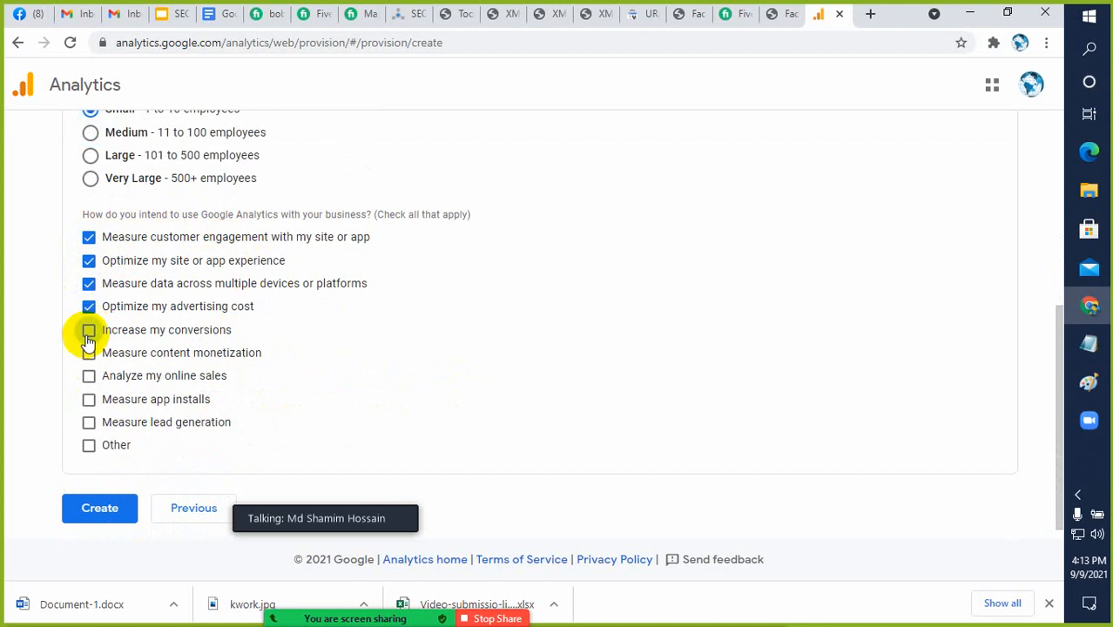
{"action": "left_click", "coordinate": [89, 330]}
{"action": "left_click", "coordinate": [89, 353]}
{"action": "left_click", "coordinate": [89, 375]}
{"action": "left_click", "coordinate": [88, 400]}
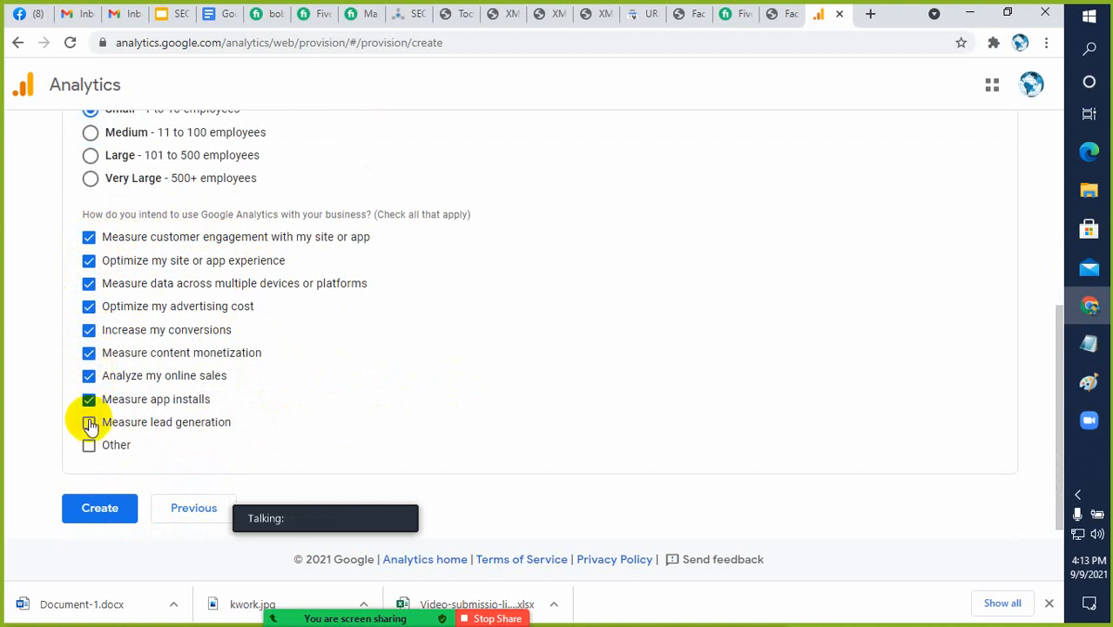
{"action": "left_click", "coordinate": [90, 448]}
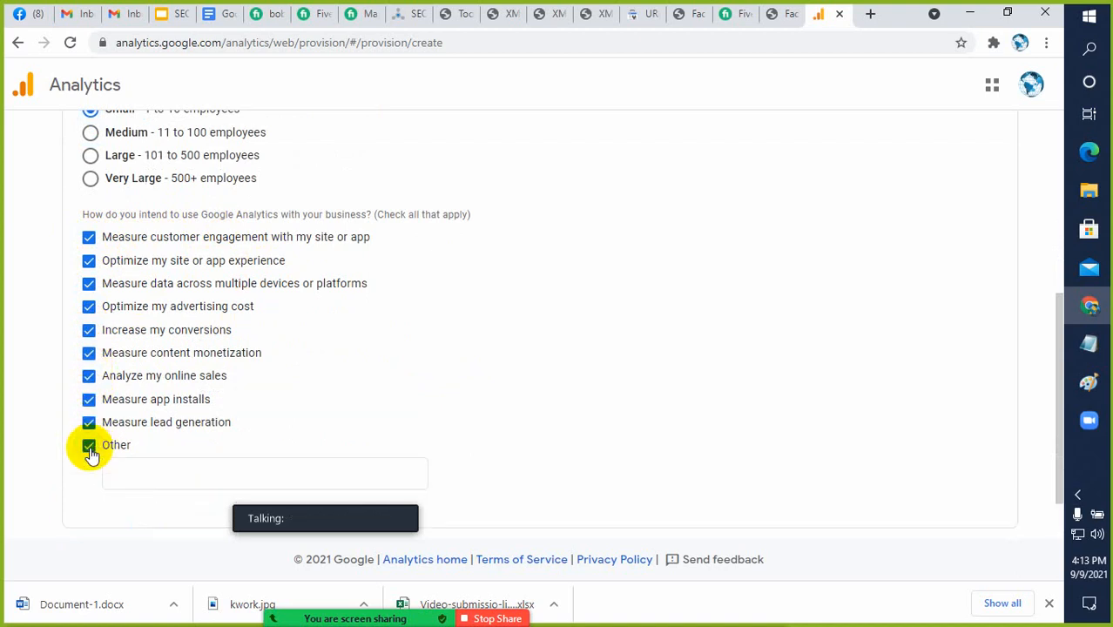
{"action": "left_click", "coordinate": [90, 448]}
{"action": "scroll", "coordinate": [241, 409], "scroll_direction": "down", "scroll_amount": 1}
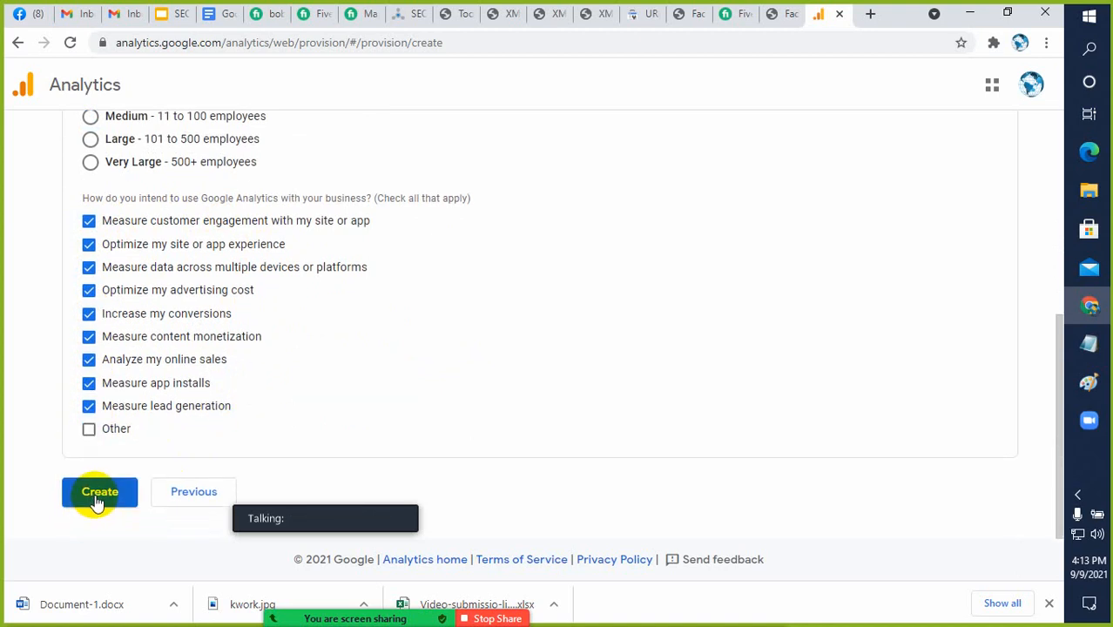
Create the account and set the country of the Terms of Service Agreement to Bangladesh
{"action": "left_click", "coordinate": [98, 492]}
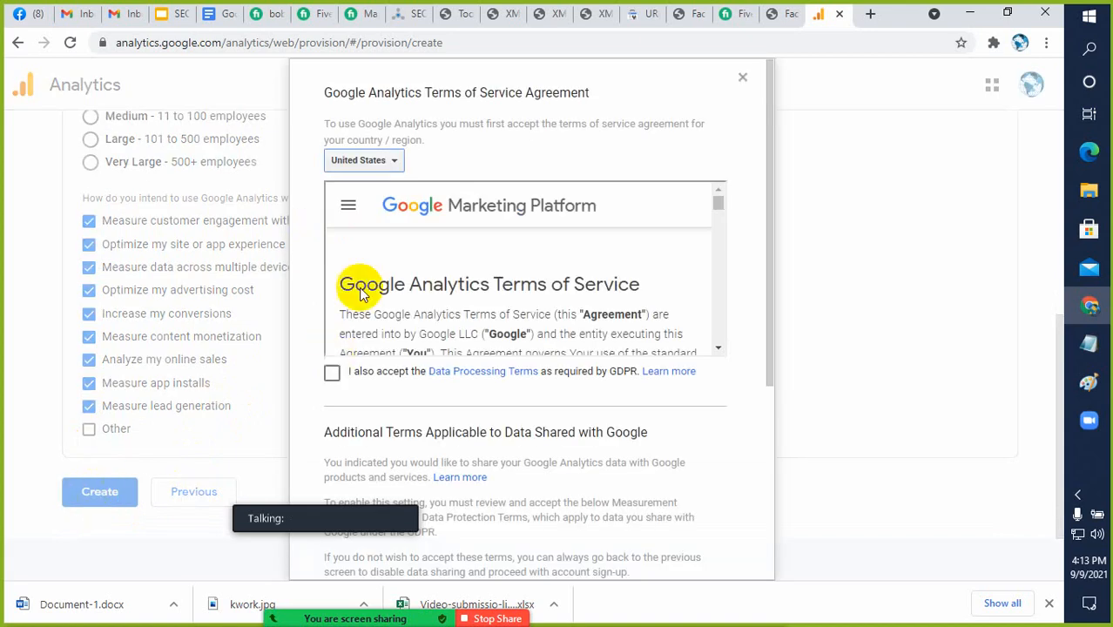
{"action": "left_click", "coordinate": [381, 165]}
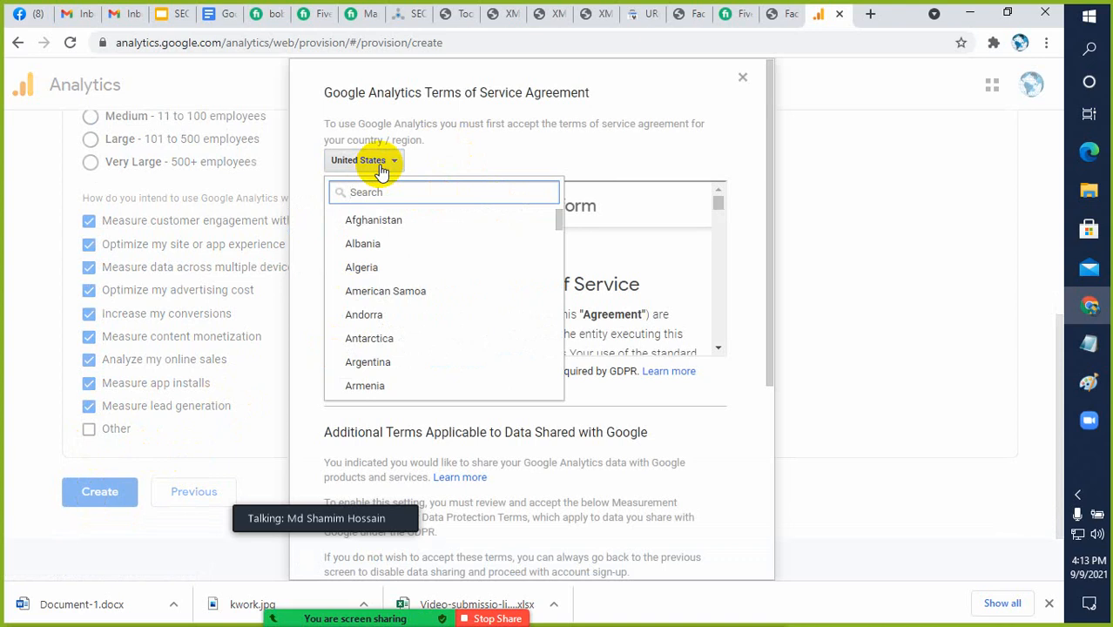
{"action": "scroll", "coordinate": [422, 274], "scroll_direction": "down", "scroll_amount": 3}
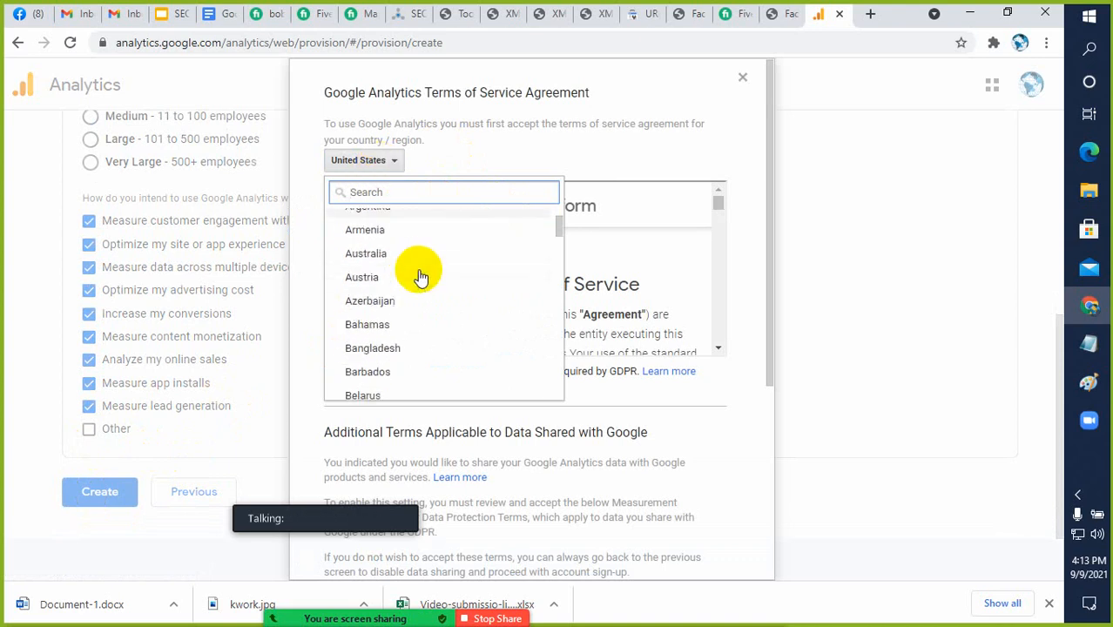
{"action": "left_click", "coordinate": [402, 341]}
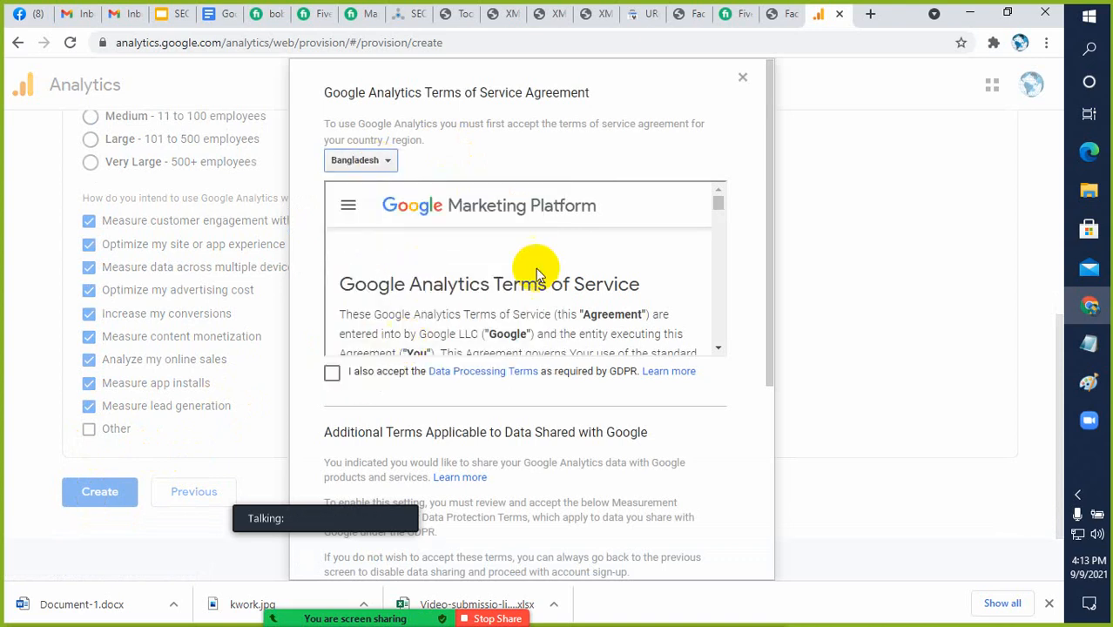
Accept the Analytics terms of service, including the GDPR Data Processing Terms and the Measurement Controller-Controller Data Protection Terms
{"action": "scroll", "coordinate": [653, 237], "scroll_direction": "down", "scroll_amount": 10}
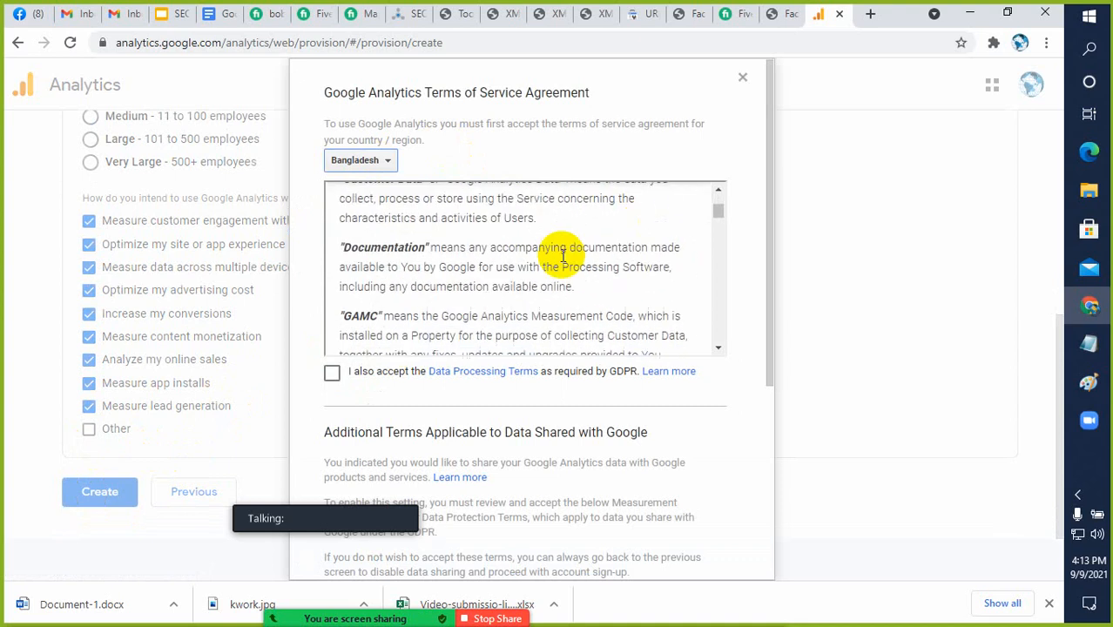
{"action": "left_click", "coordinate": [331, 373]}
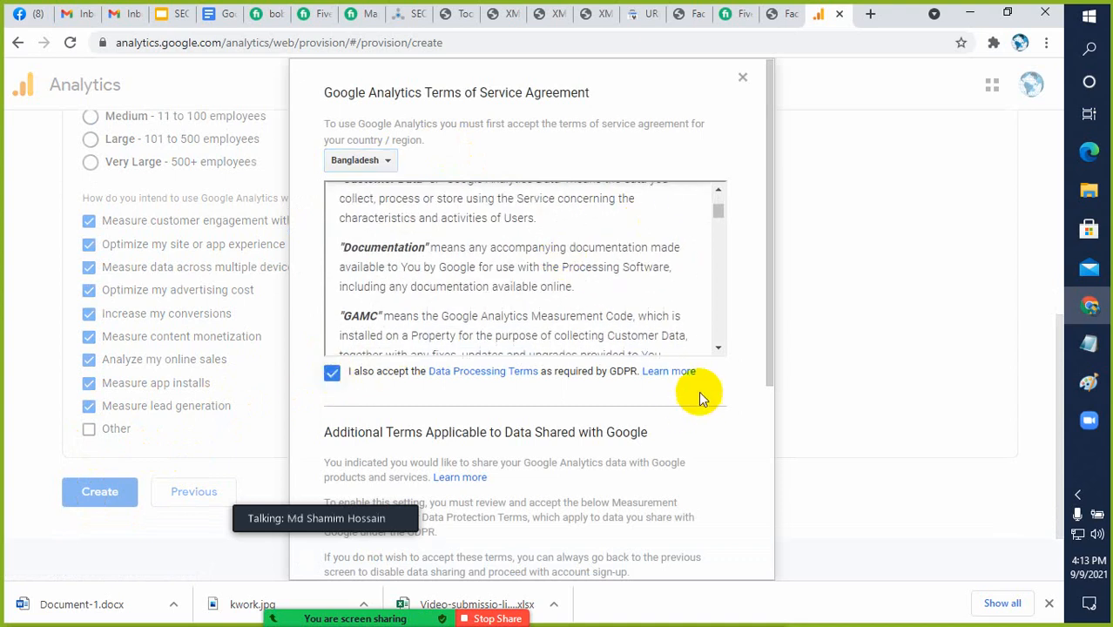
{"action": "scroll", "coordinate": [701, 388], "scroll_direction": "down", "scroll_amount": 1}
{"action": "scroll", "coordinate": [707, 382], "scroll_direction": "down", "scroll_amount": 3}
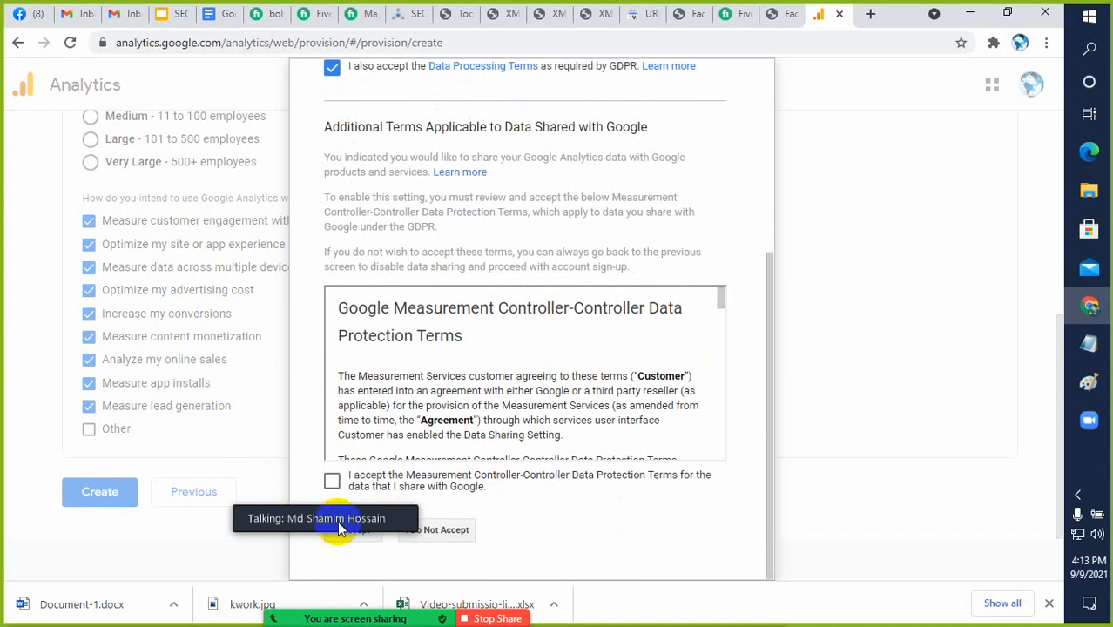
{"action": "left_click_drag", "start_coordinate": [356, 501], "coordinate": [179, 540]}
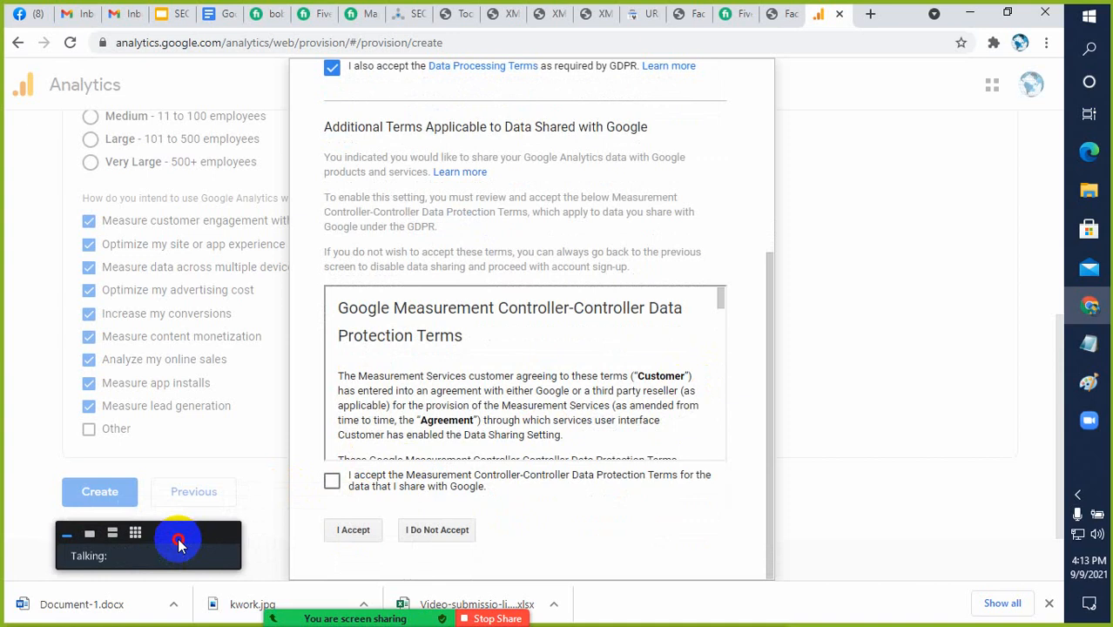
{"action": "left_click", "coordinate": [333, 482]}
{"action": "left_click", "coordinate": [352, 533]}
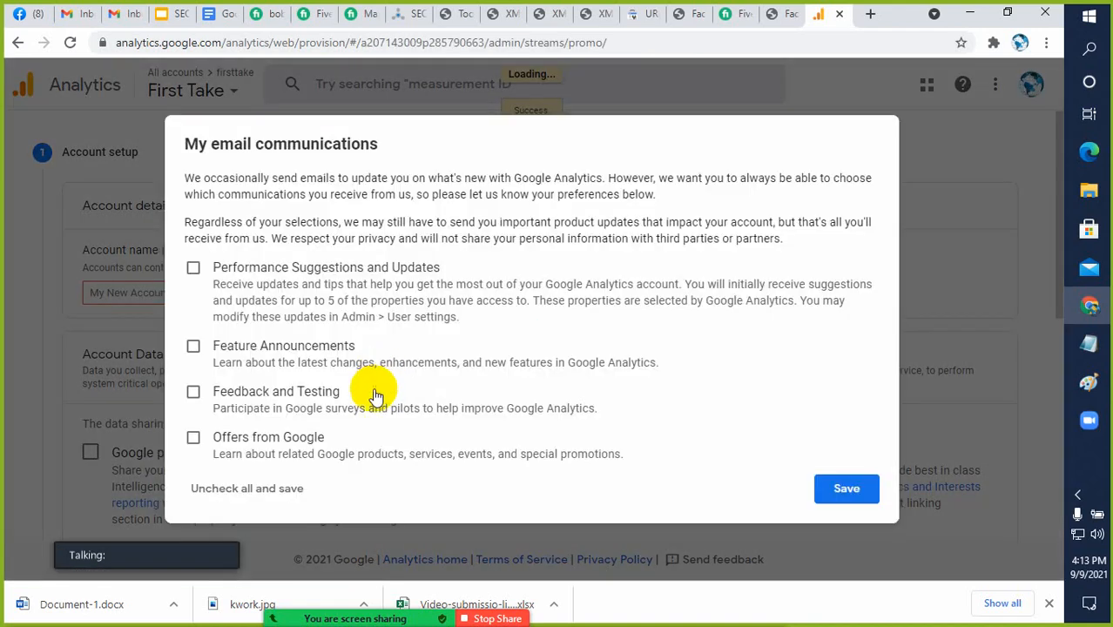
Opt in to all four email communications, from Performance Suggestions and Updates to Offers from Google, and save the preferences
{"action": "left_click", "coordinate": [194, 267]}
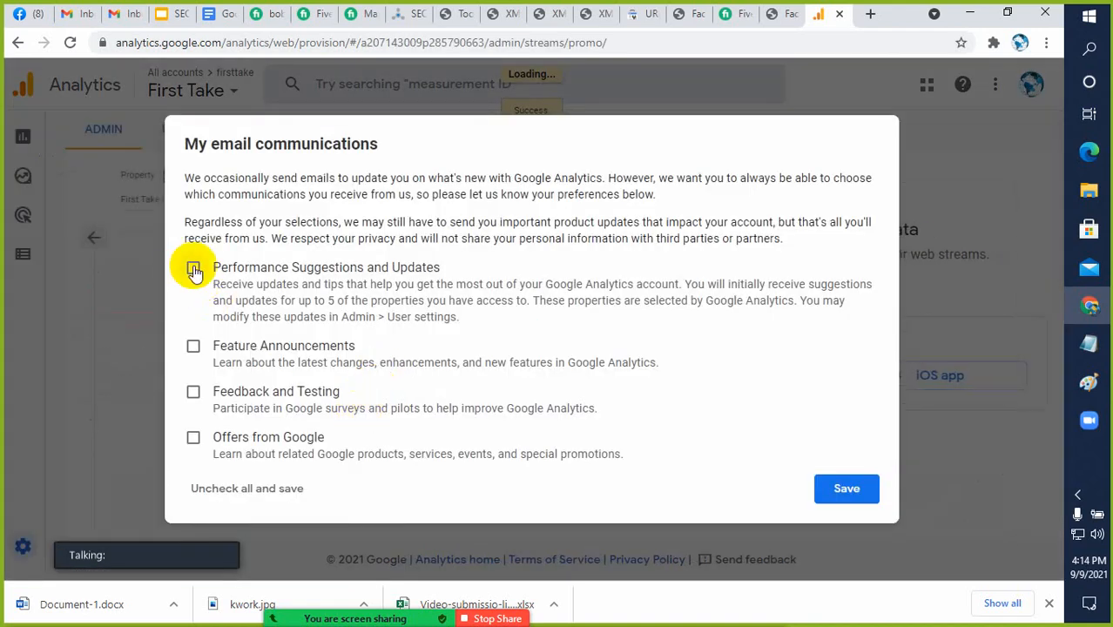
{"action": "left_click", "coordinate": [193, 346]}
{"action": "left_click", "coordinate": [193, 392]}
{"action": "left_click", "coordinate": [194, 437]}
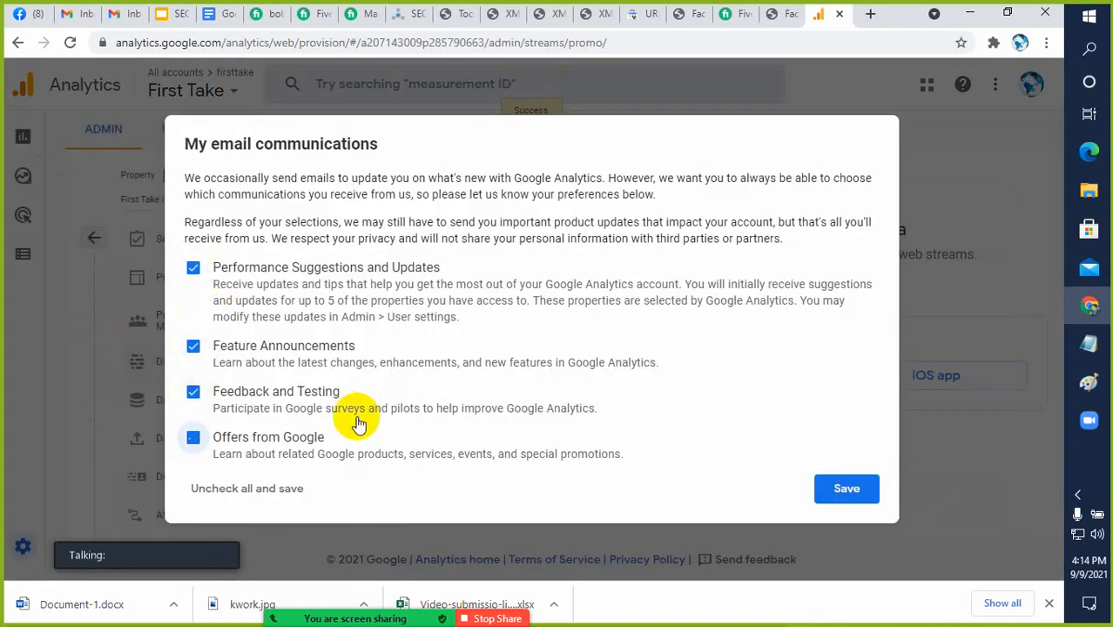
{"action": "left_click", "coordinate": [841, 489]}
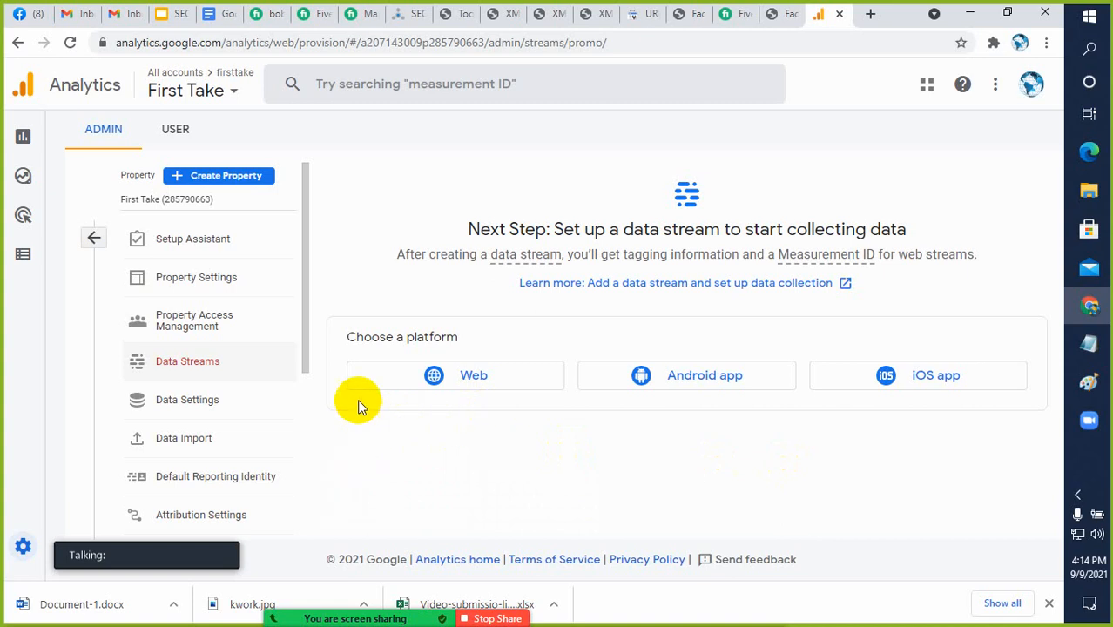
Start setting up a Web data stream and copy the site's domain from the address of the First Take product page
{"action": "left_click", "coordinate": [459, 390]}
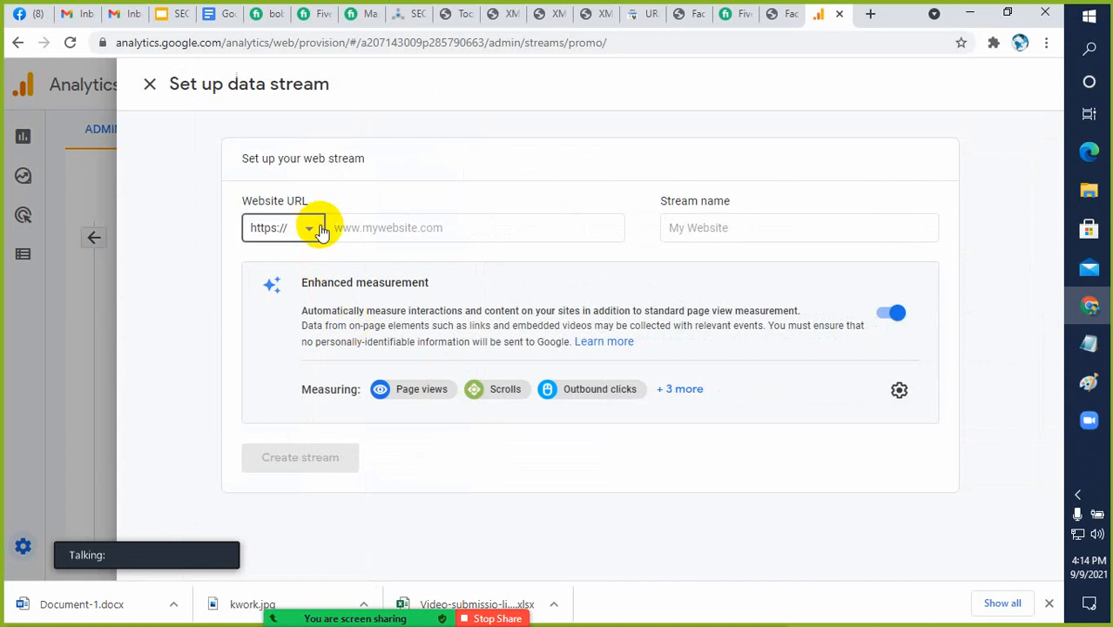
{"action": "left_click", "coordinate": [360, 228]}
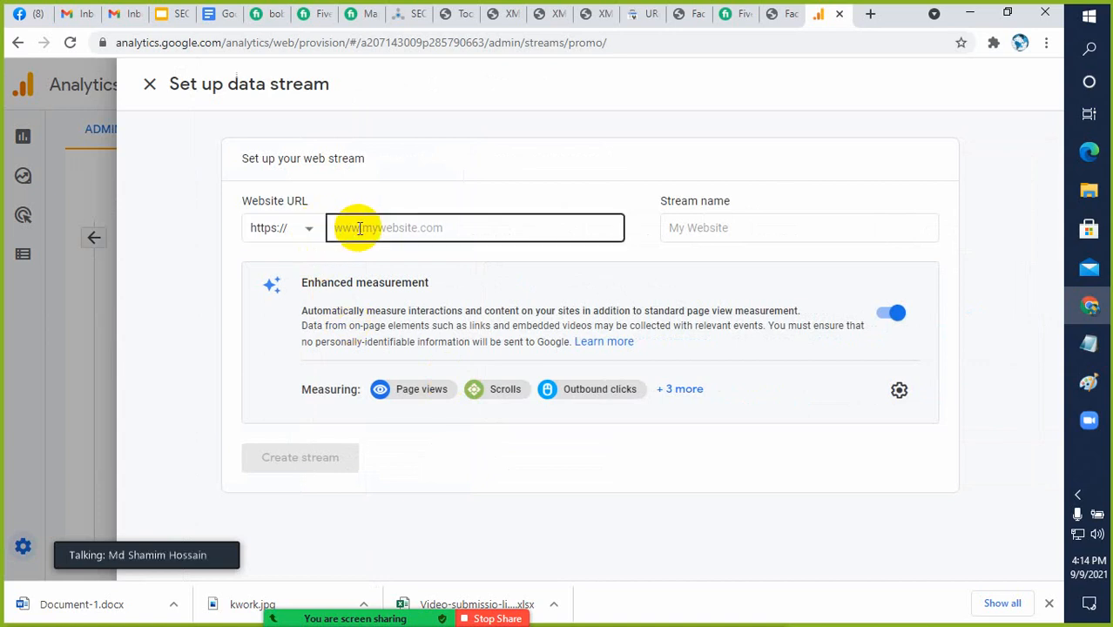
{"action": "left_click", "coordinate": [791, 17]}
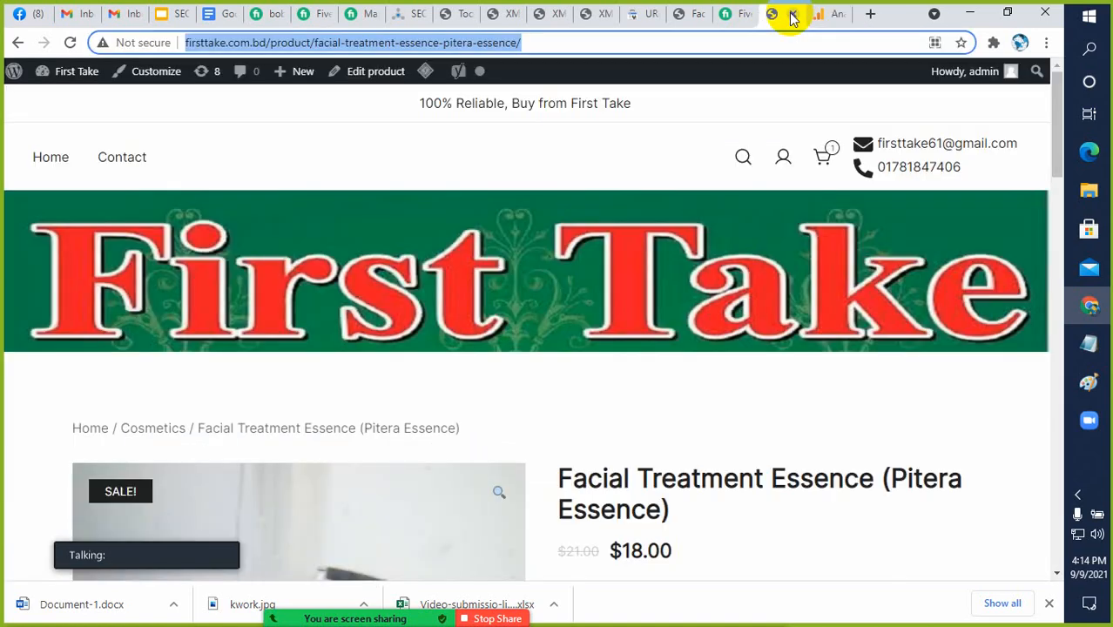
{"action": "left_click", "coordinate": [258, 42]}
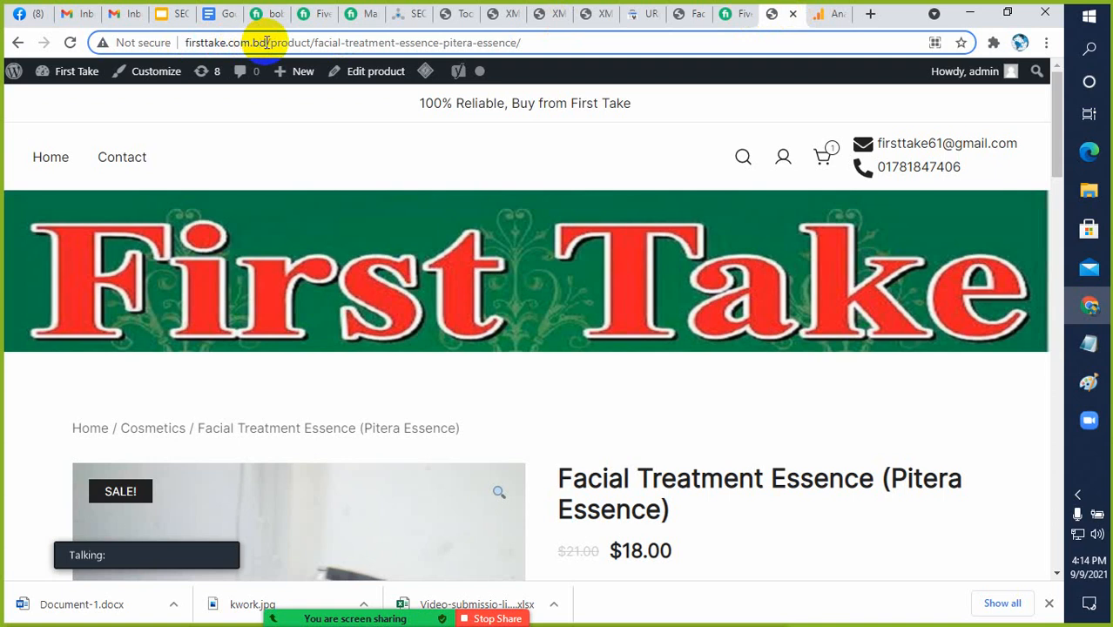
{"action": "left_click_drag", "start_coordinate": [266, 42], "coordinate": [186, 43]}
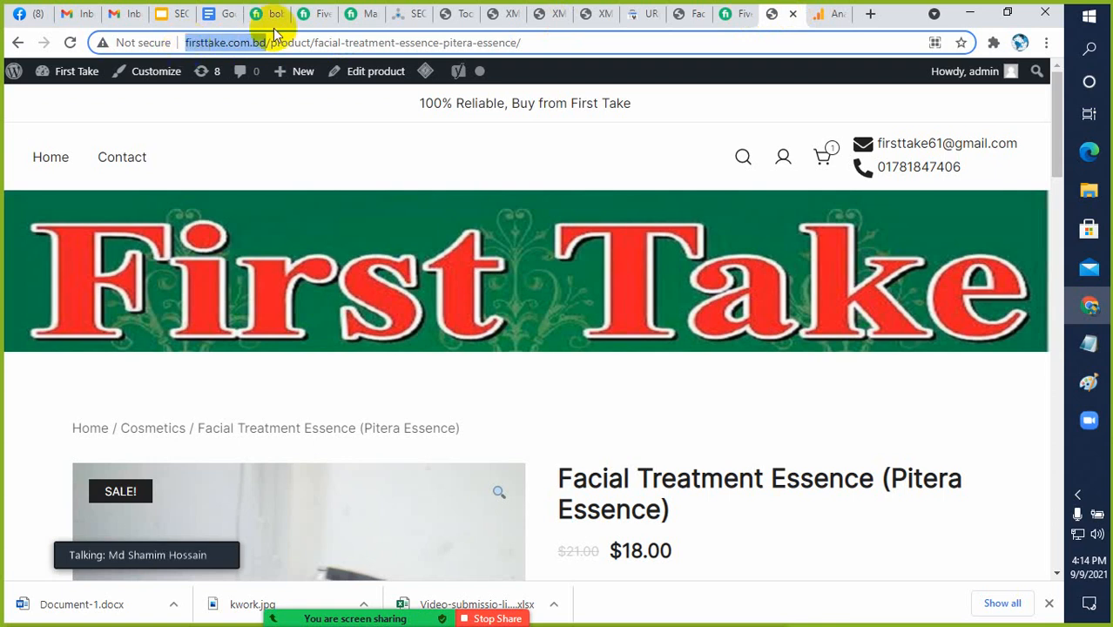
{"action": "left_click", "coordinate": [682, 18]}
{"action": "left_click", "coordinate": [653, 18]}
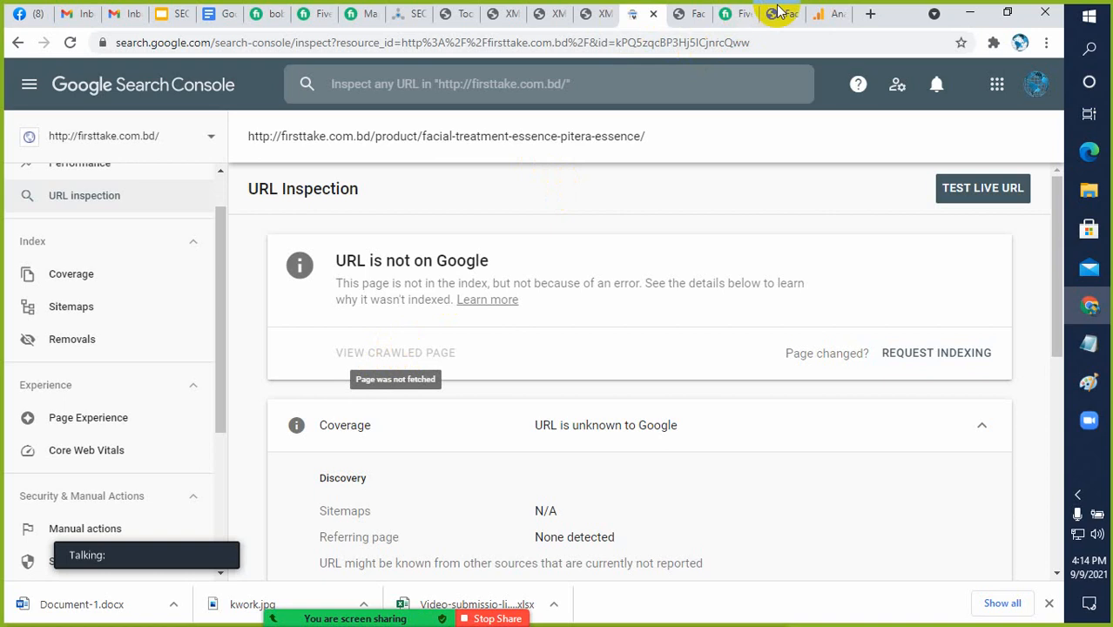
{"action": "left_click", "coordinate": [827, 15]}
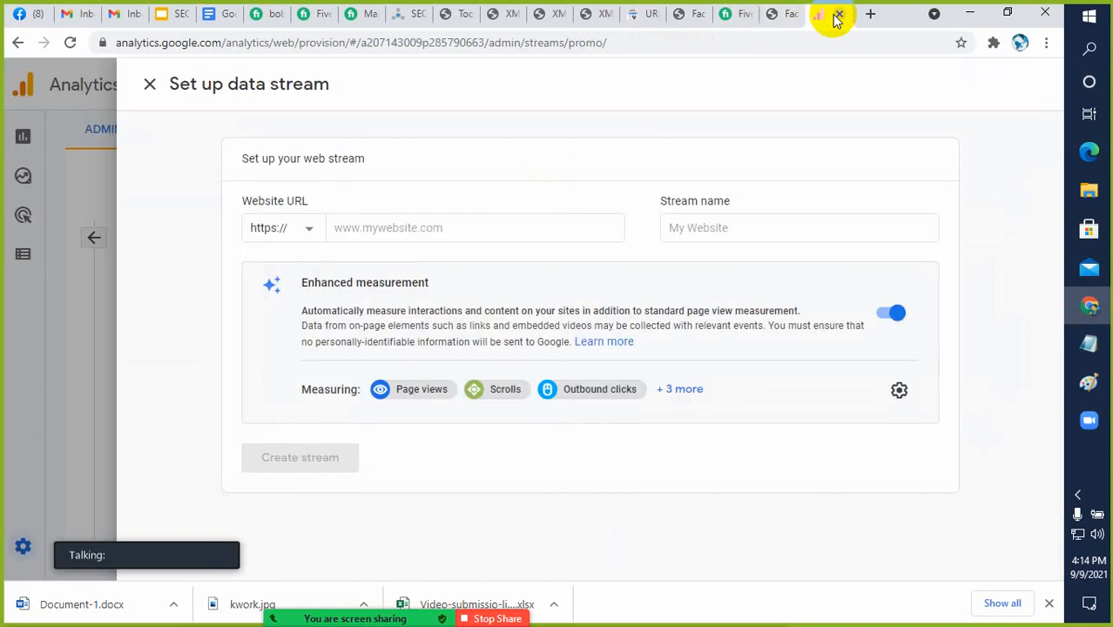
{"action": "left_click", "coordinate": [394, 224]}
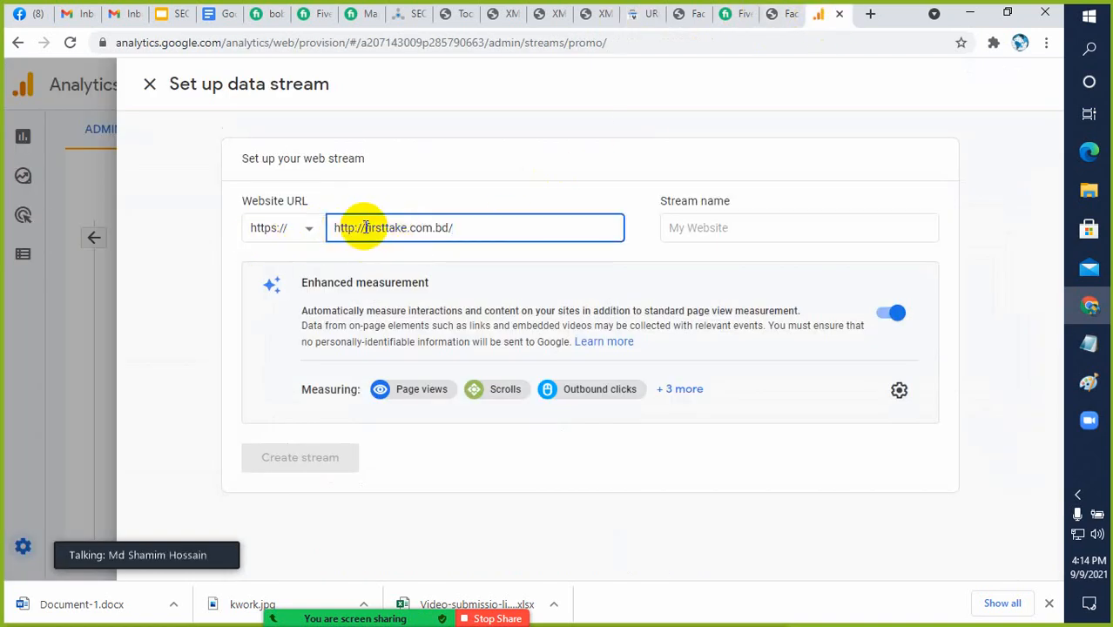
{"action": "key", "text": "BackSpace"}
{"action": "key", "text": "BackSpace"}
{"action": "key", "text": "BackSpace"}
{"action": "key", "text": "BackSpace"}
{"action": "key", "text": "BackSpace"}
{"action": "key", "text": "BackSpace"}
{"action": "key", "text": "BackSpace"}
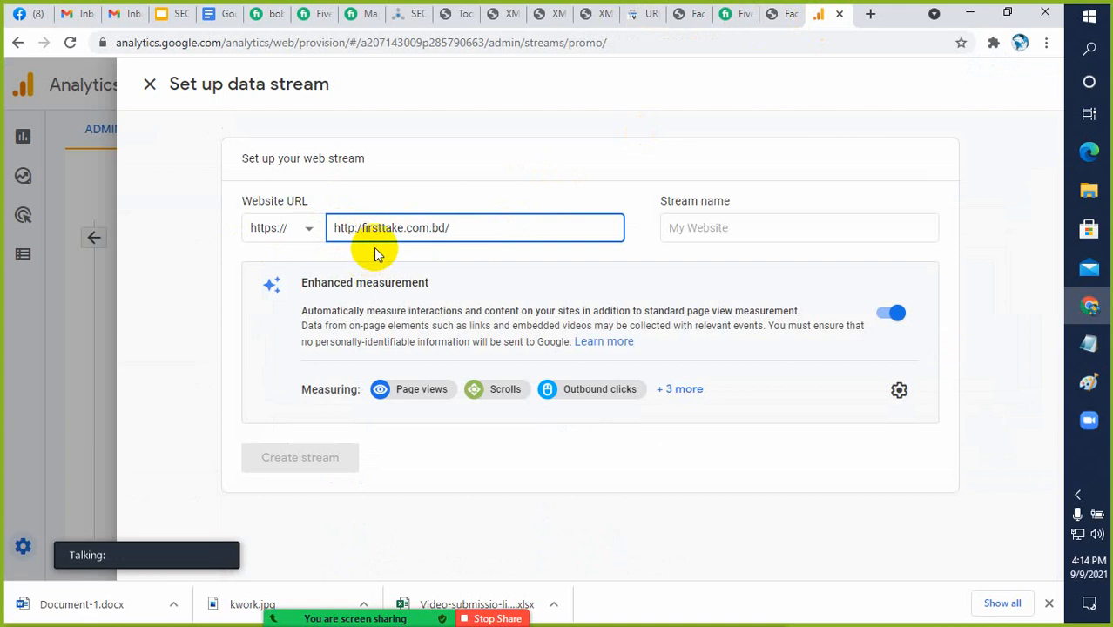
{"action": "left_click", "coordinate": [447, 228]}
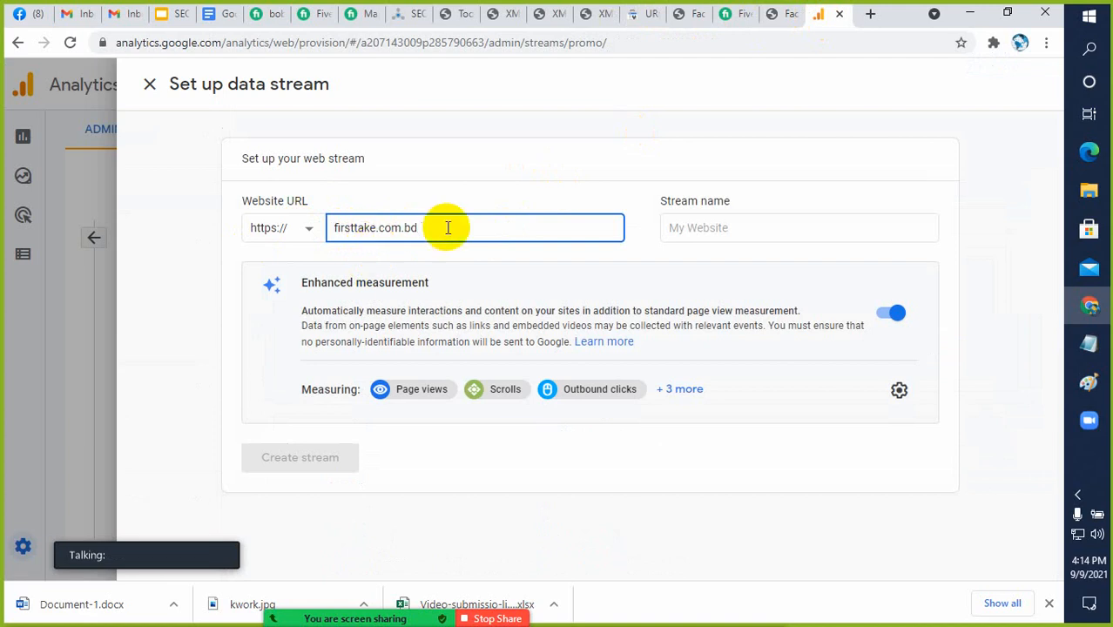
Name the web stream First Take and create it
{"action": "left_click", "coordinate": [688, 230]}
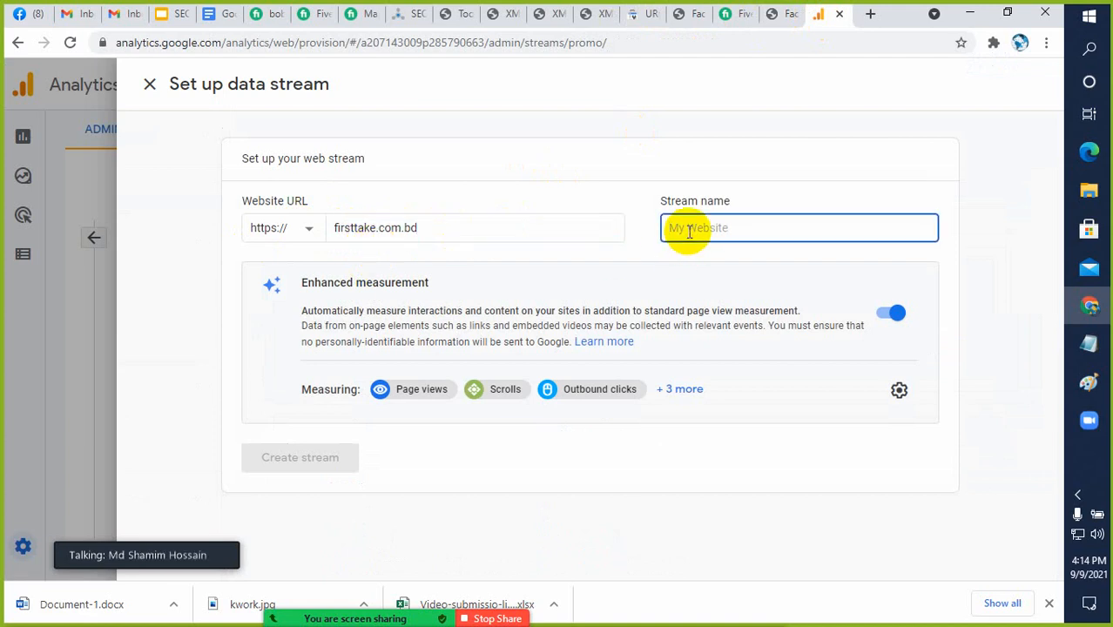
{"action": "type", "text": "First Take"}
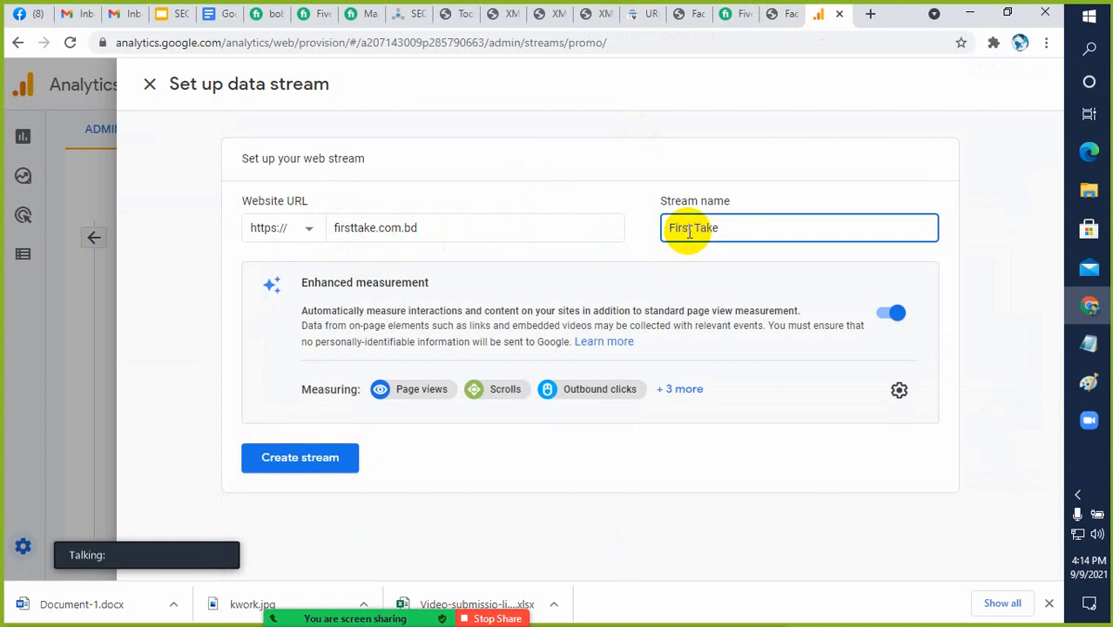
{"action": "left_click", "coordinate": [303, 462]}
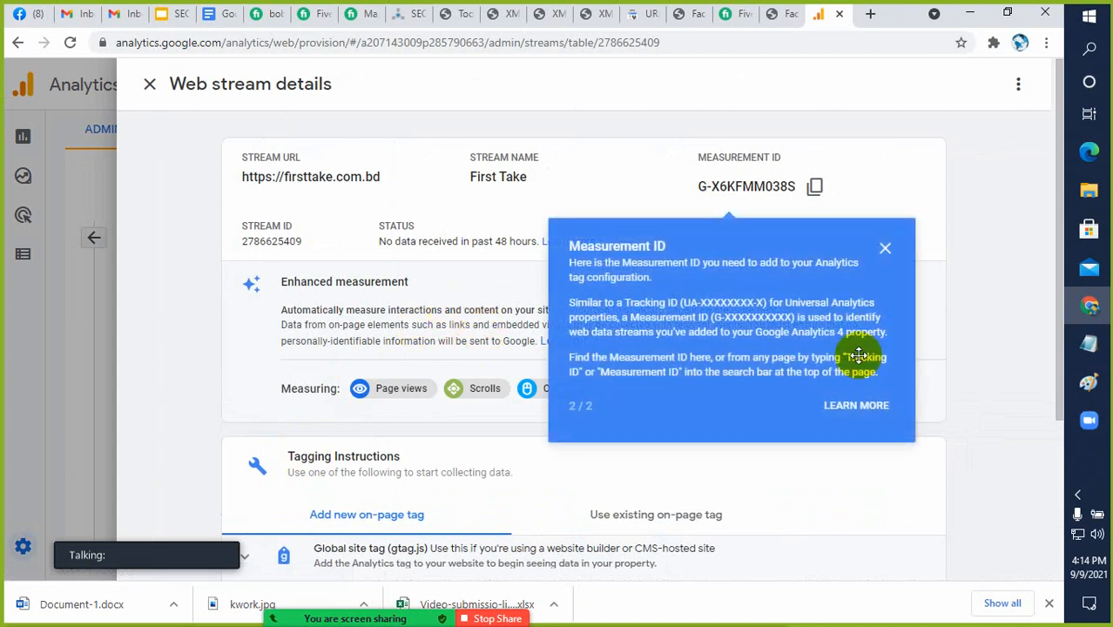
Dismiss the Measurement ID tip and expand the Global site tag (gtag.js) instructions for a new on-page tag
{"action": "left_click", "coordinate": [885, 253]}
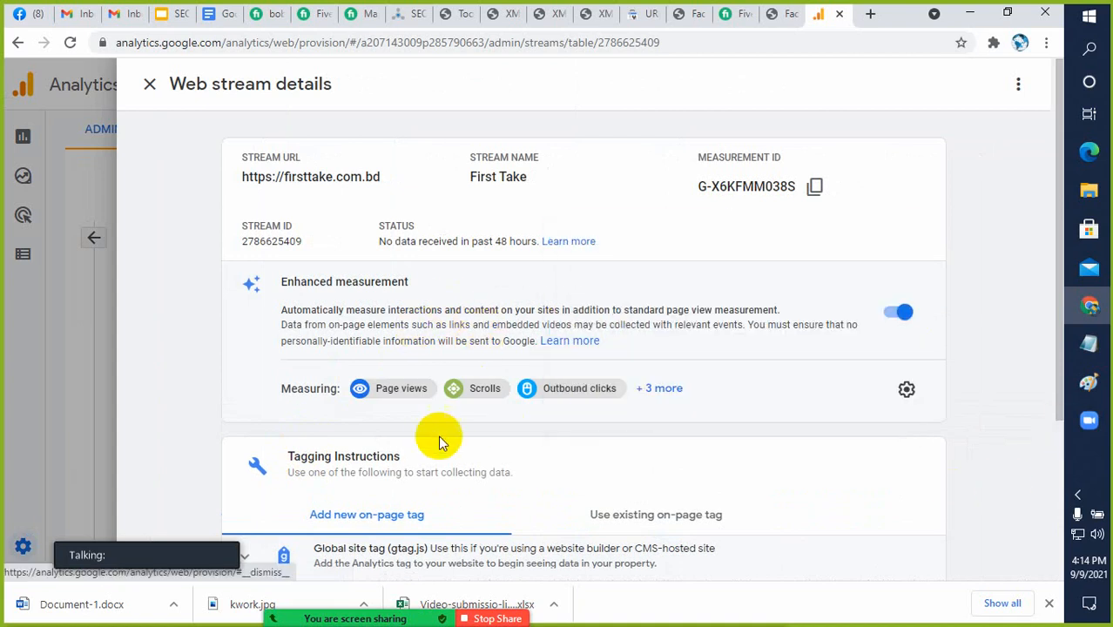
{"action": "scroll", "coordinate": [442, 435], "scroll_direction": "down", "scroll_amount": 2}
{"action": "scroll", "coordinate": [444, 433], "scroll_direction": "down", "scroll_amount": 1}
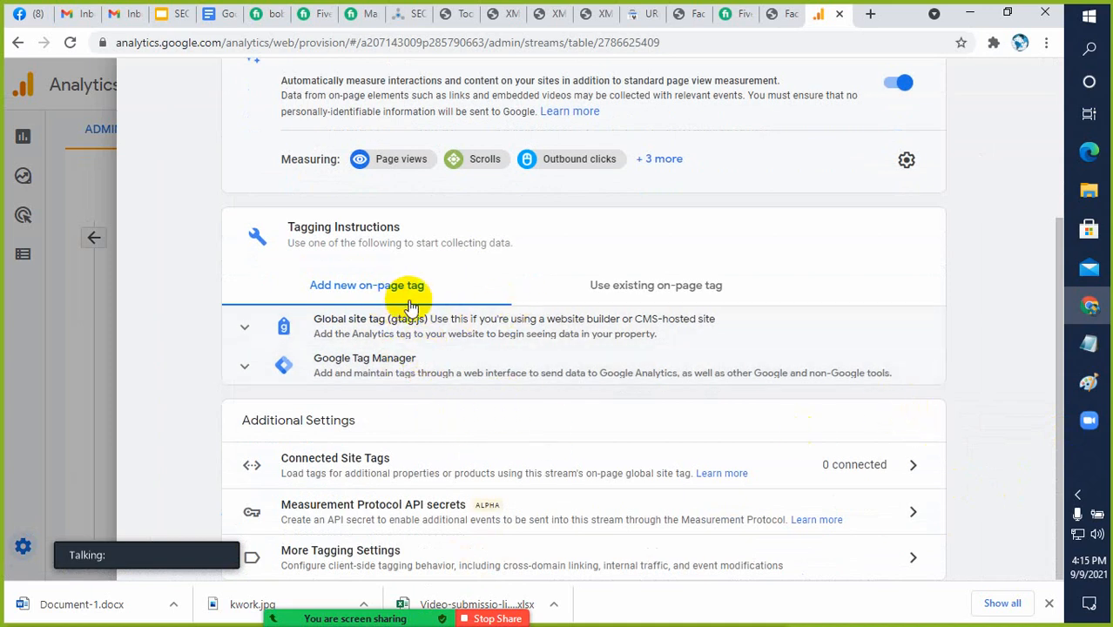
{"action": "left_click", "coordinate": [246, 335]}
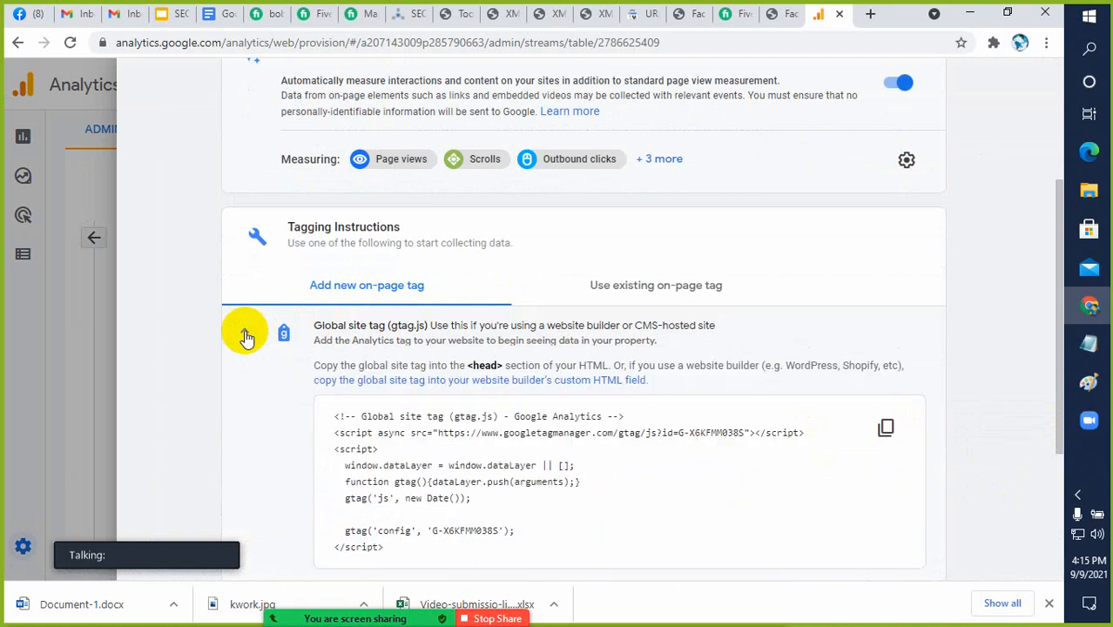
Expand the Google Tag Manager instructions, reopen the Global site tag (gtag.js) section, and copy its code snippet
{"action": "left_click", "coordinate": [245, 336]}
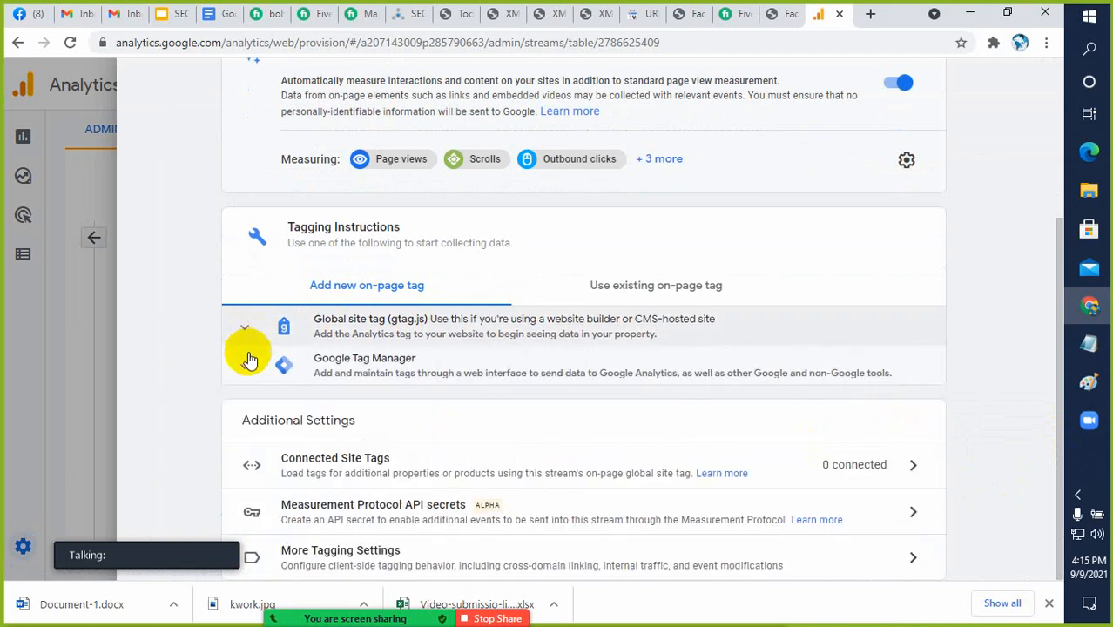
{"action": "left_click", "coordinate": [248, 367]}
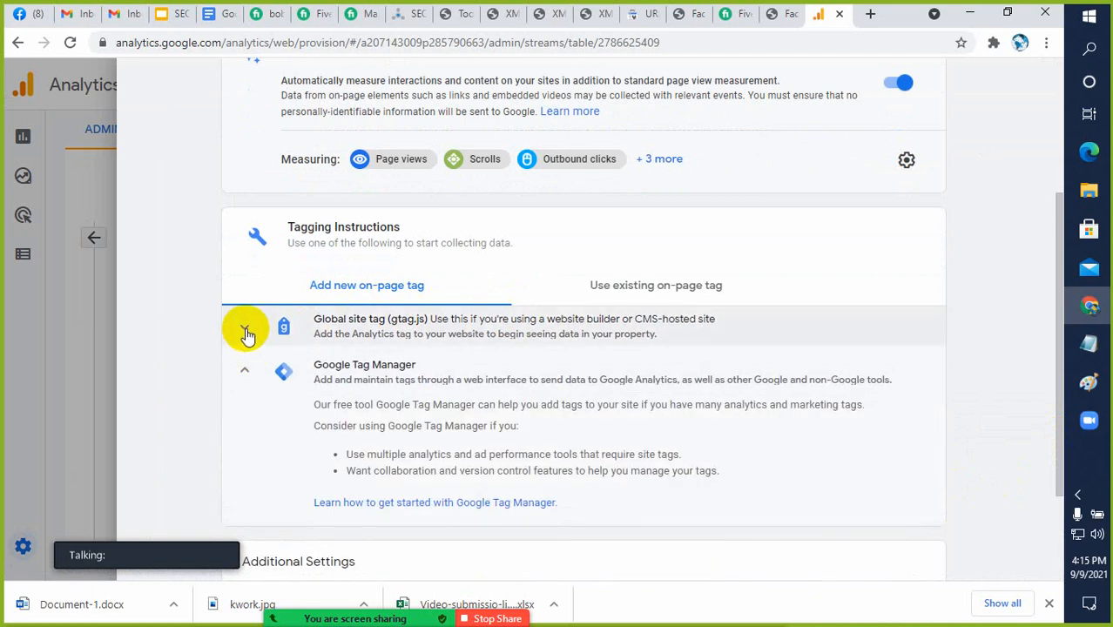
{"action": "left_click", "coordinate": [245, 326]}
{"action": "scroll", "coordinate": [980, 438], "scroll_direction": "down", "scroll_amount": 1}
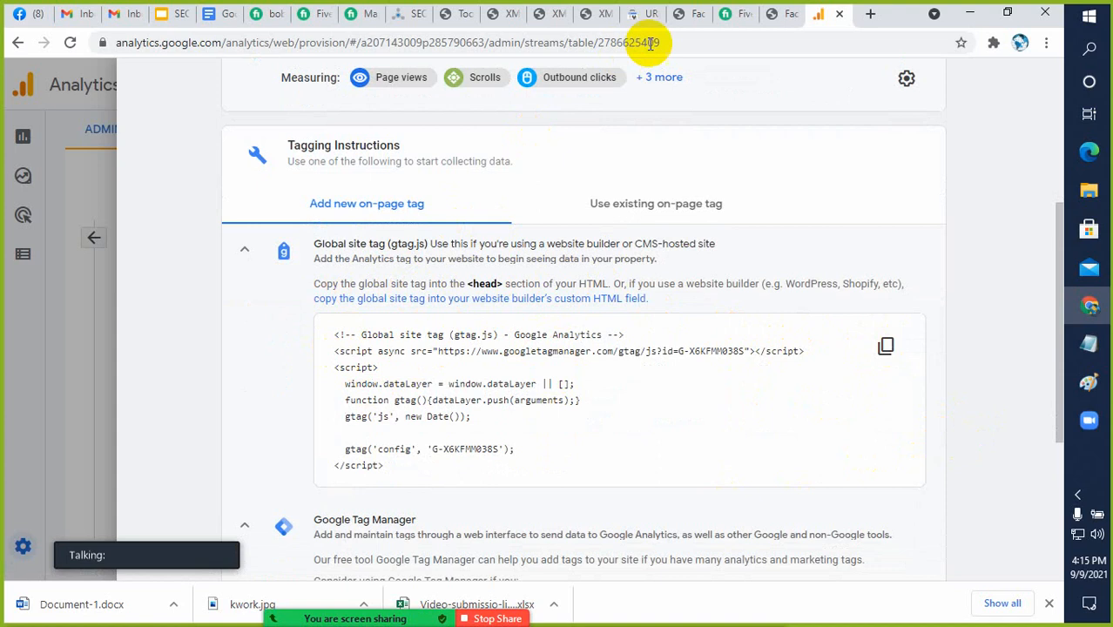
Switch to the First Take WordPress admin and open the Botiga theme's header.php in the Theme Editor
{"action": "left_click", "coordinate": [601, 15]}
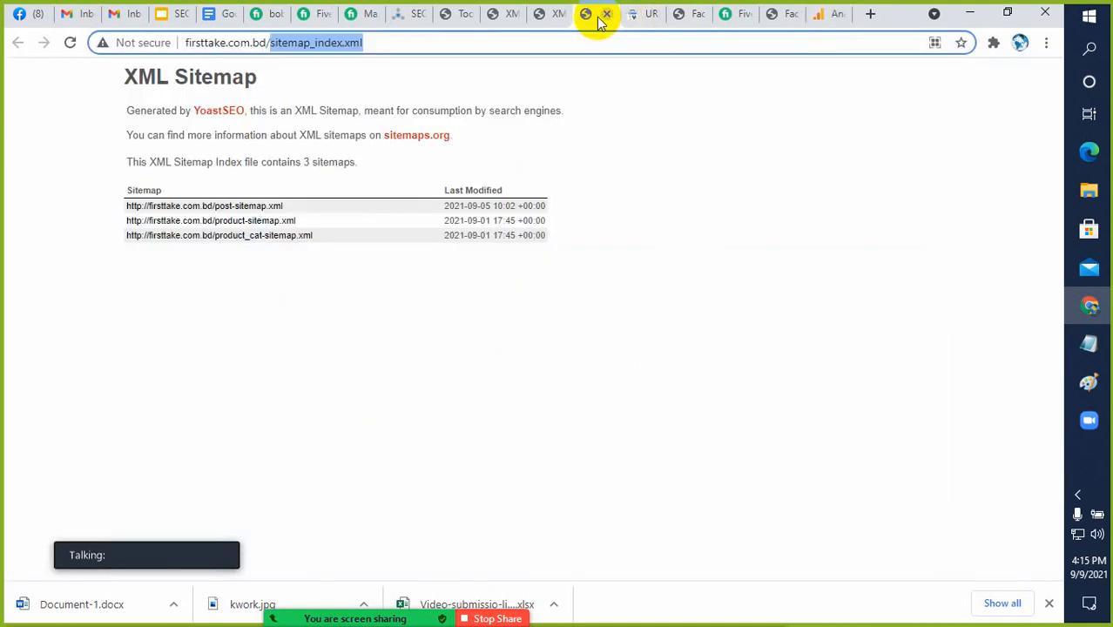
{"action": "left_click", "coordinate": [459, 20]}
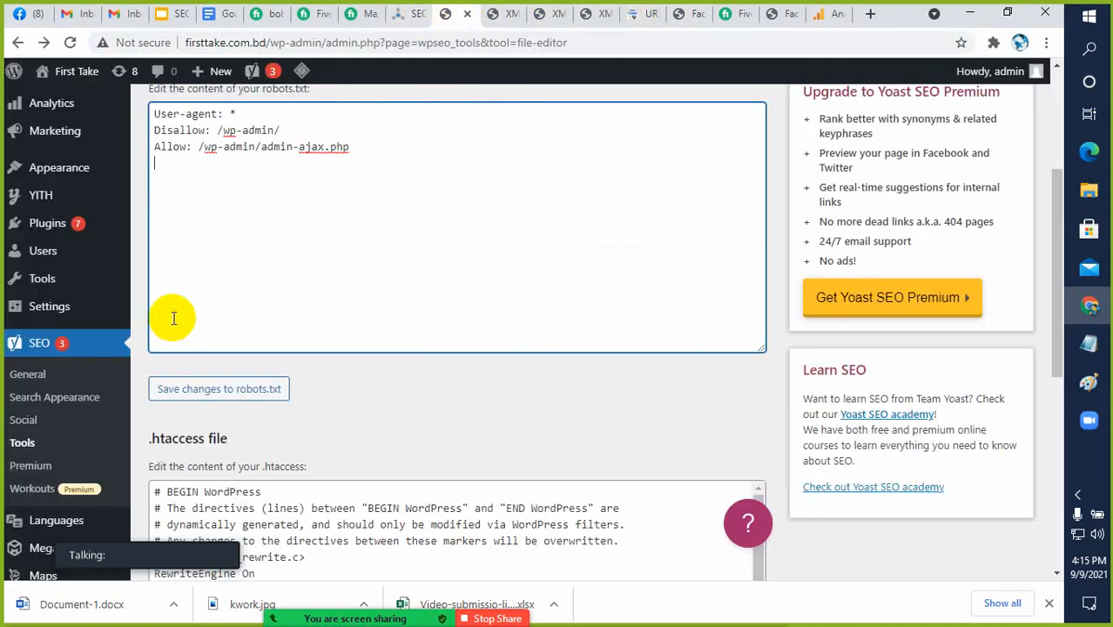
{"action": "scroll", "coordinate": [61, 401], "scroll_direction": "down", "scroll_amount": 2}
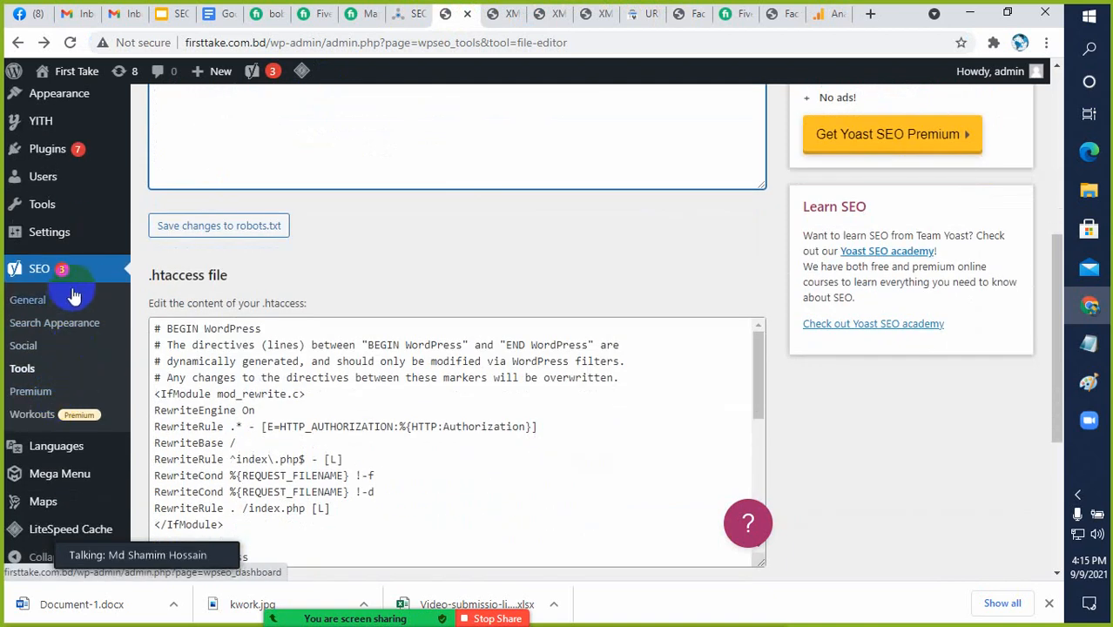
{"action": "scroll", "coordinate": [74, 283], "scroll_direction": "up", "scroll_amount": 2}
{"action": "mouse_move", "coordinate": [75, 261]}
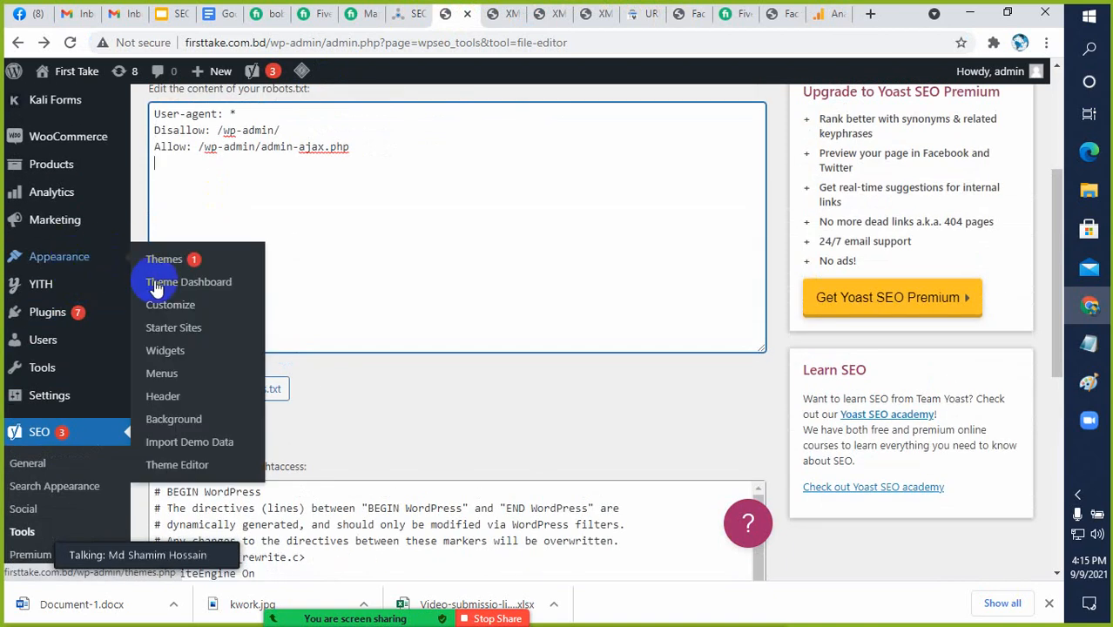
{"action": "left_click", "coordinate": [176, 472]}
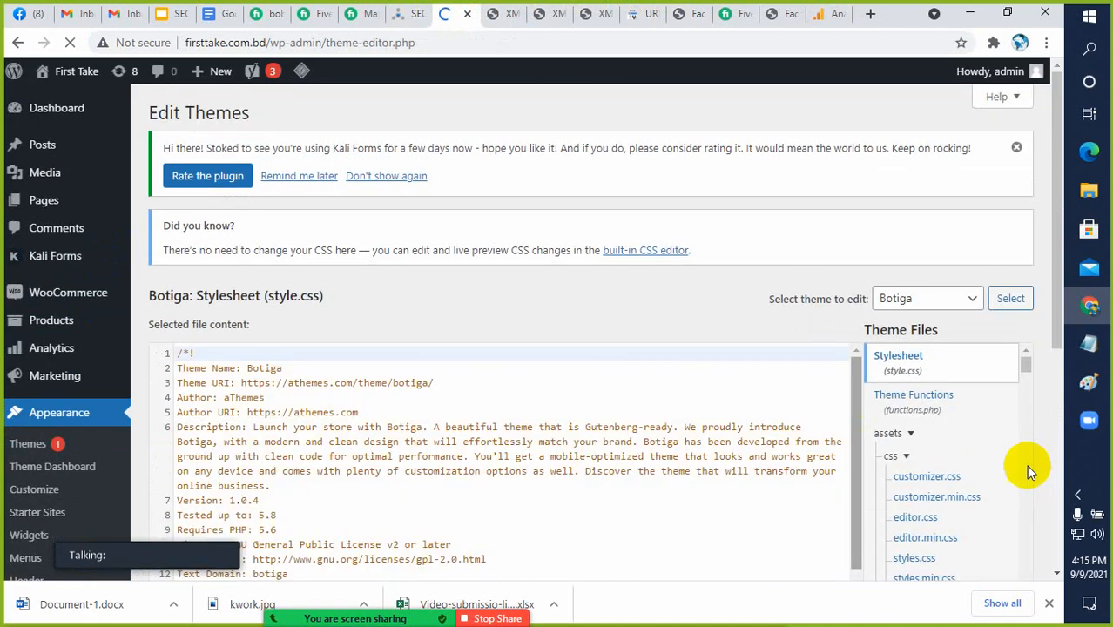
{"action": "scroll", "coordinate": [1019, 461], "scroll_direction": "down", "scroll_amount": 5}
{"action": "scroll", "coordinate": [1044, 456], "scroll_direction": "down", "scroll_amount": 1}
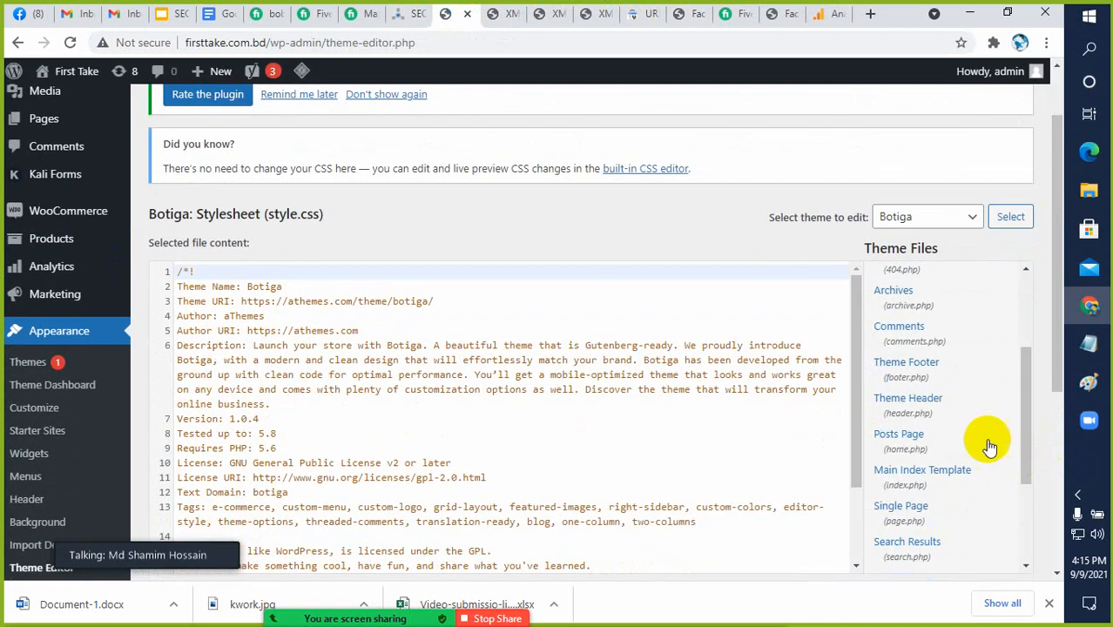
{"action": "left_click", "coordinate": [901, 404]}
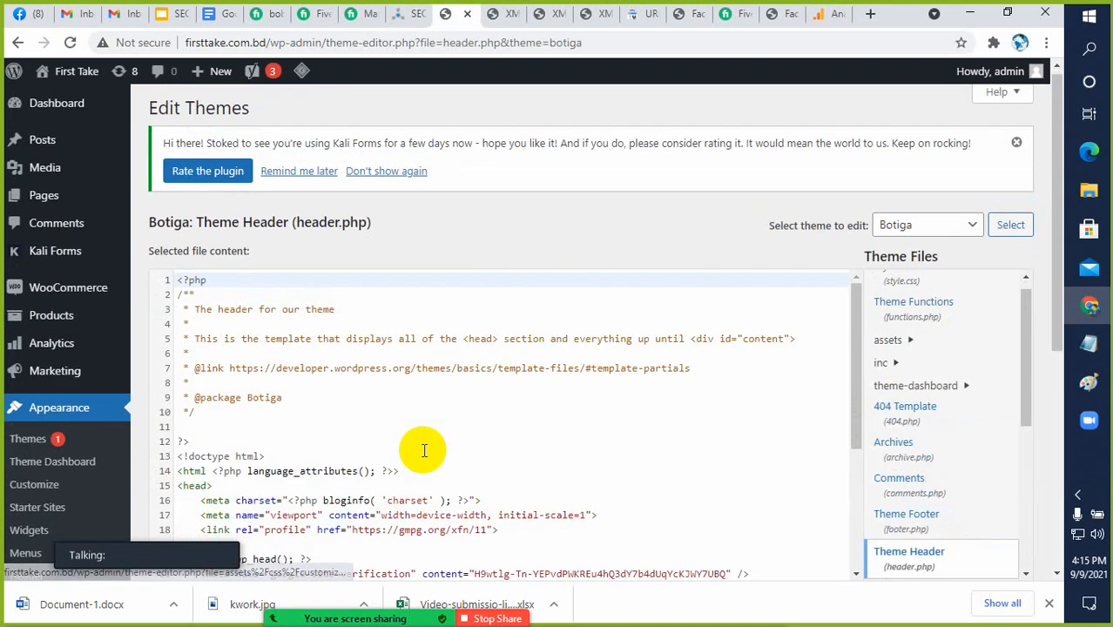
Paste the copied Google Analytics gtag.js snippet below the google-site-verification meta tag, inside the head section, leaving a blank line between them
{"action": "scroll", "coordinate": [463, 420], "scroll_direction": "down", "scroll_amount": 2}
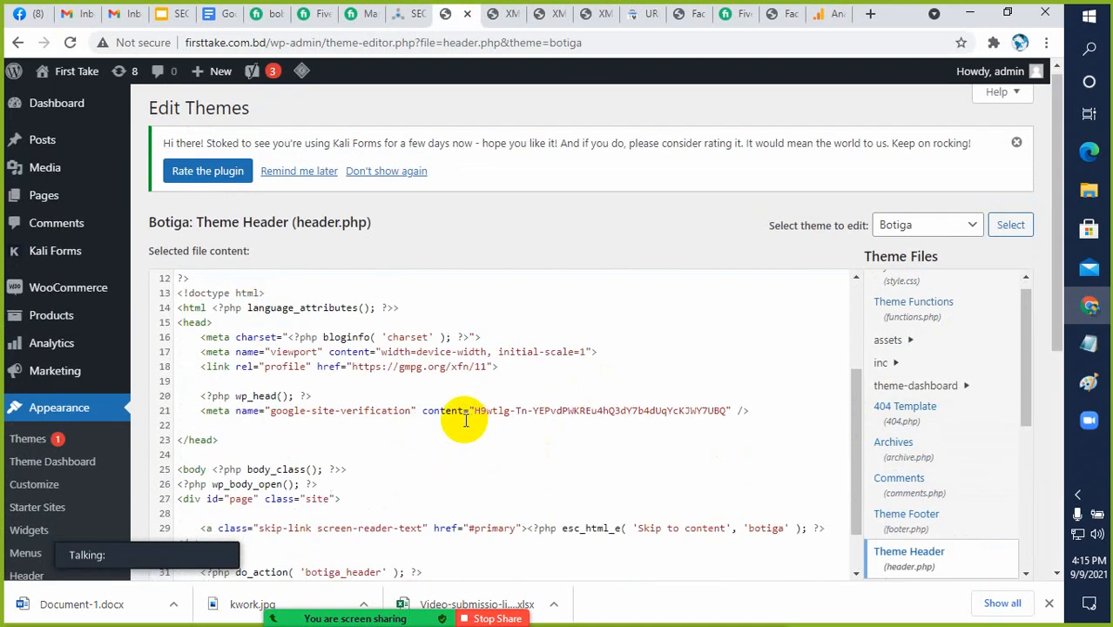
{"action": "left_click", "coordinate": [753, 411]}
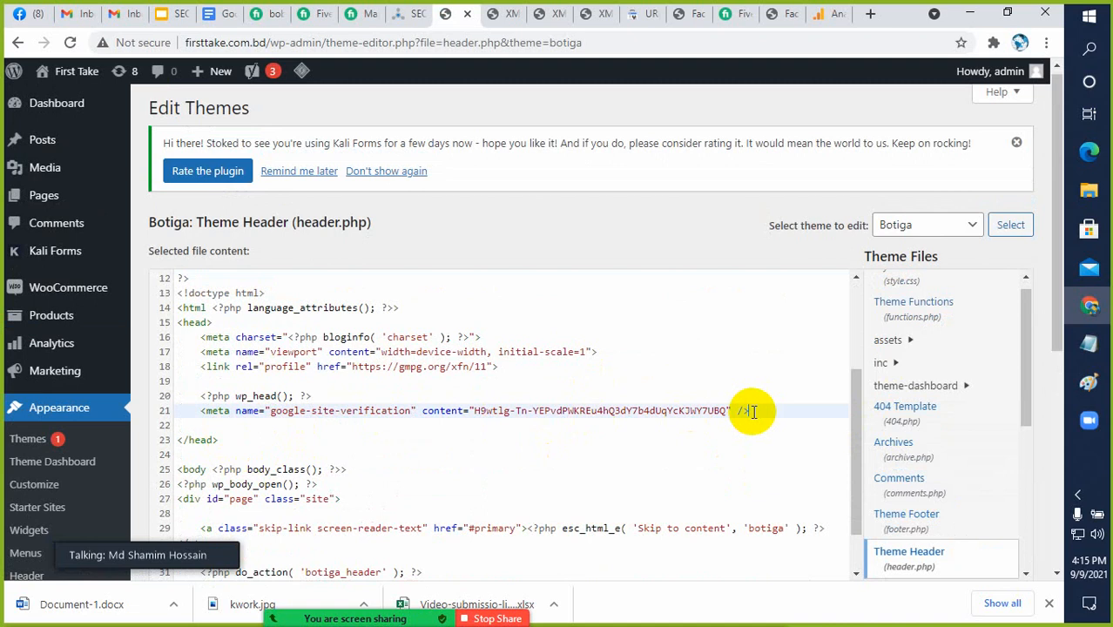
{"action": "key", "text": "Return"}
{"action": "key", "text": "Return"}
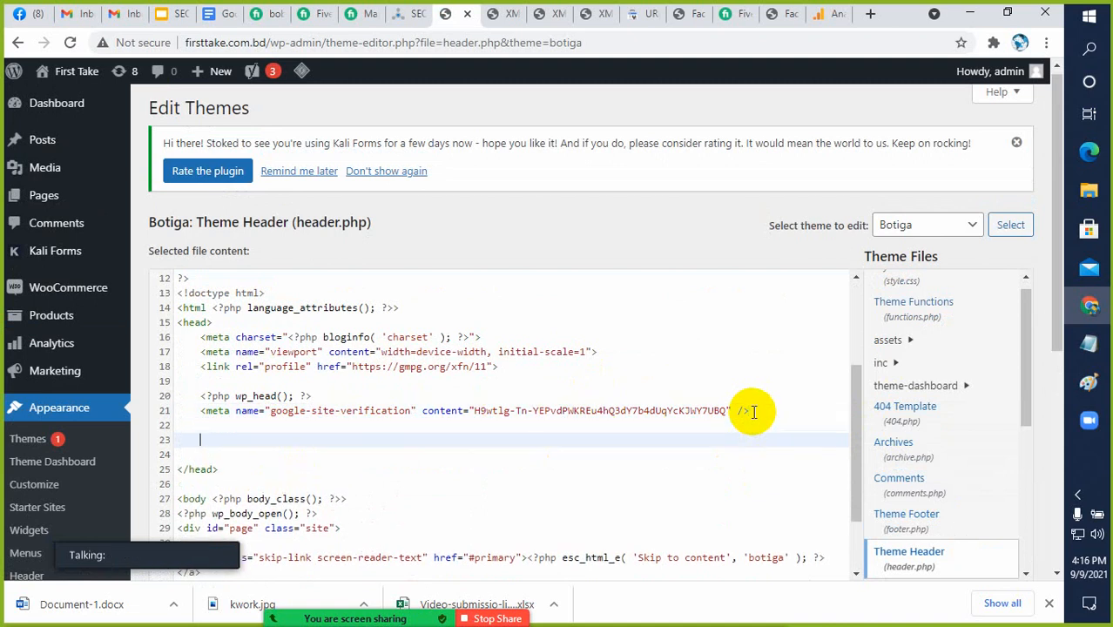
{"action": "type", "text": "<!-- Global site tag (gtag.js) - Google Analytics --> <script async src=\"https://www.googletagmanager.com/gtag/js?id=G-X6KFMM038S\"></script> <script>   window.dataLayer = window.dataLayer || [];   function gtag(){dataLayer.push(arguments);}   gtag('js', new Date());    gtag('config', 'G-X6KFMM038S'); </script>"}
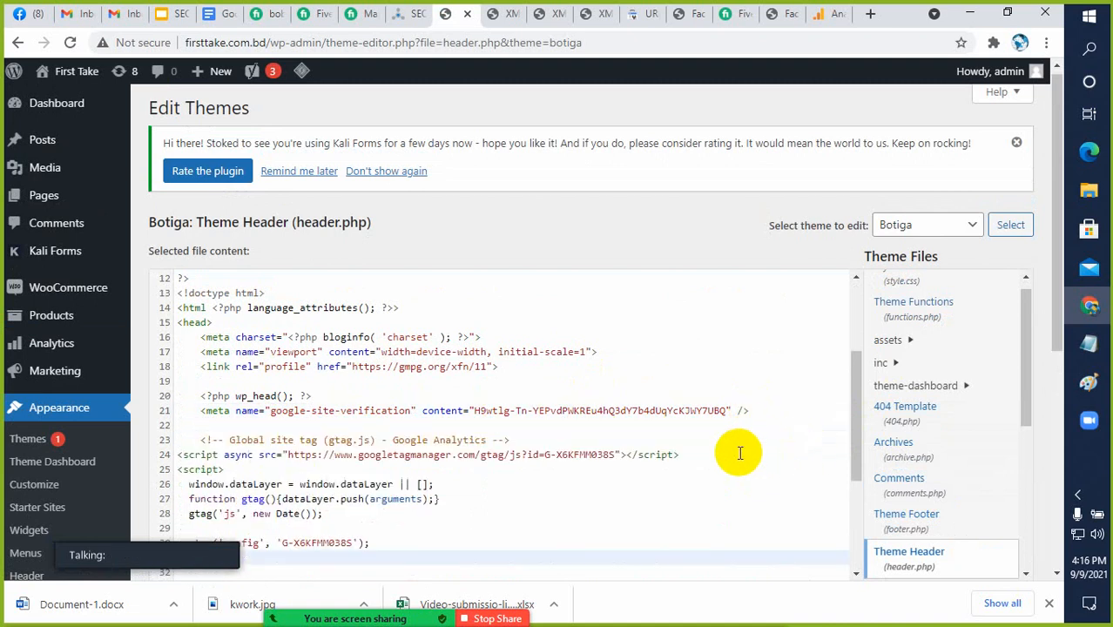
Check the inserted code above the closing head tag and update the header.php file
{"action": "scroll", "coordinate": [782, 418], "scroll_direction": "down", "scroll_amount": 3}
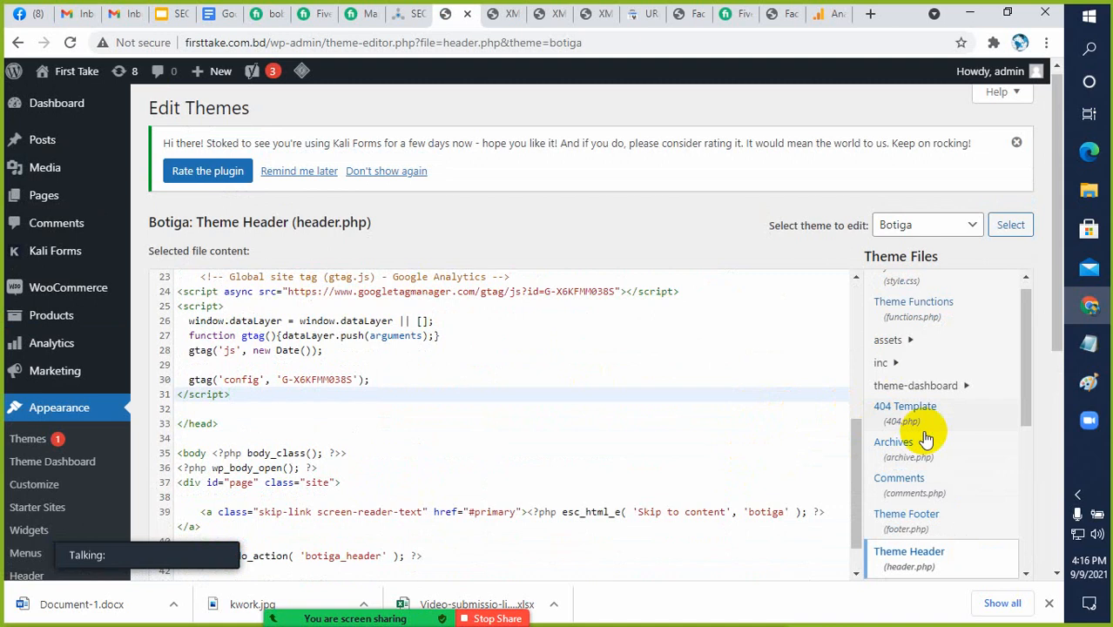
{"action": "scroll", "coordinate": [853, 433], "scroll_direction": "down", "scroll_amount": 1}
{"action": "scroll", "coordinate": [1010, 427], "scroll_direction": "down", "scroll_amount": 2}
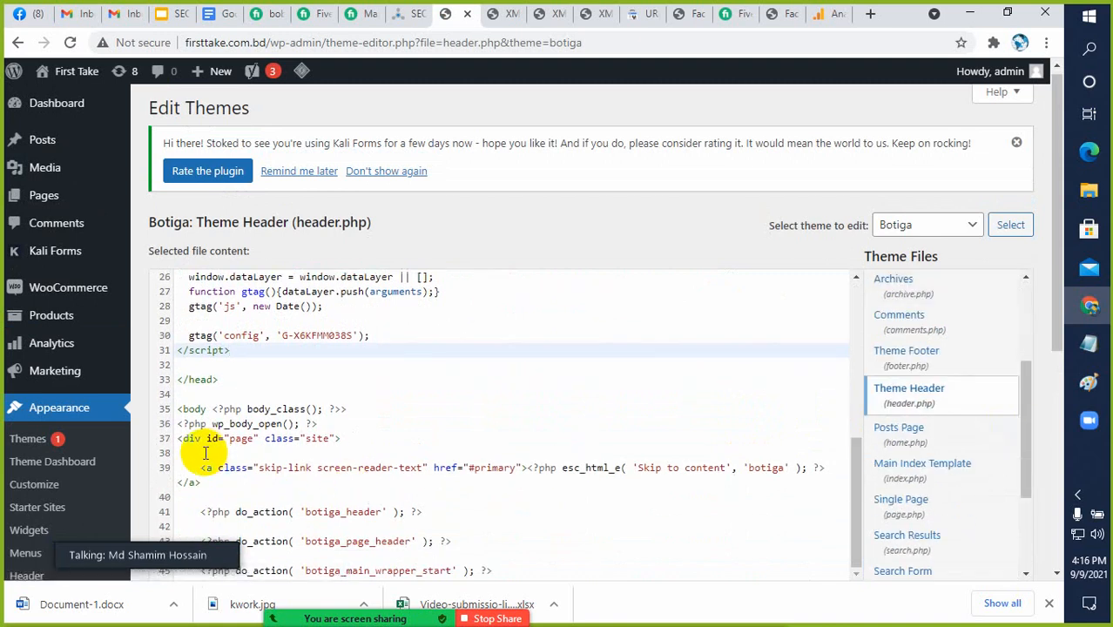
{"action": "scroll", "coordinate": [193, 453], "scroll_direction": "down", "scroll_amount": 4}
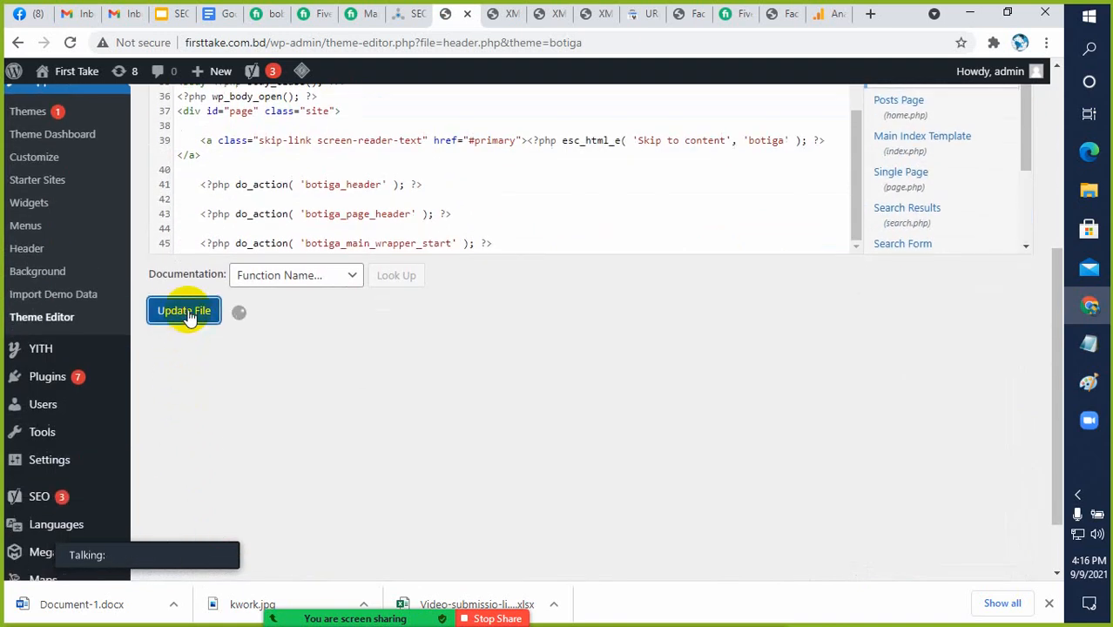
Return to Google Analytics, collapse the Global site tag (gtag.js) instructions, and close the browser's downloads bar
{"action": "left_click", "coordinate": [827, 19]}
{"action": "scroll", "coordinate": [1007, 340], "scroll_direction": "down", "scroll_amount": 3}
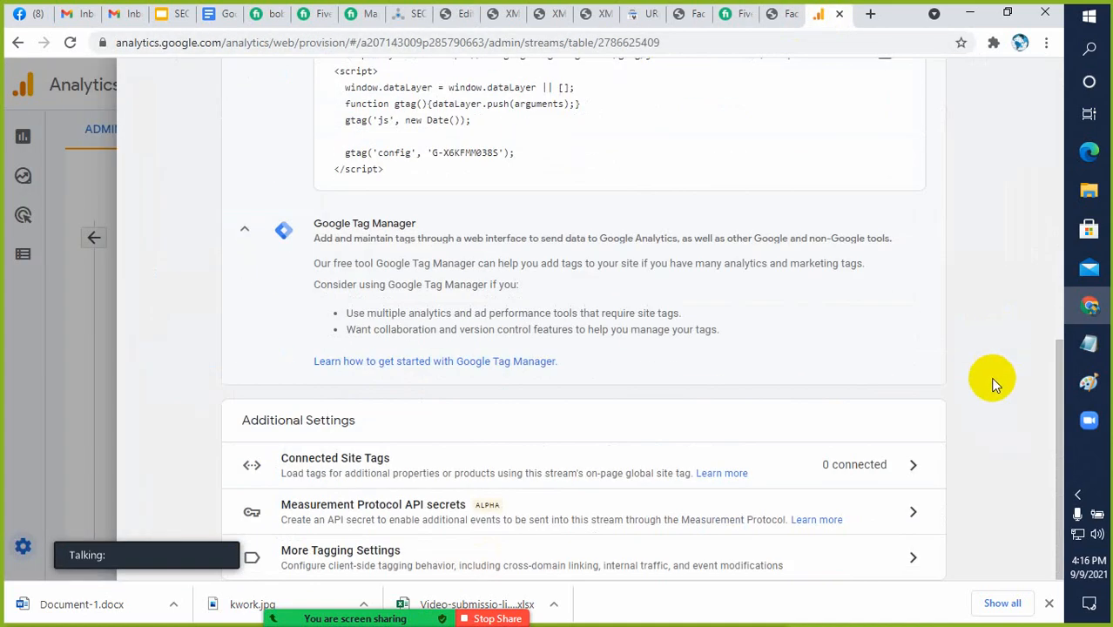
{"action": "scroll", "coordinate": [994, 380], "scroll_direction": "up", "scroll_amount": 5}
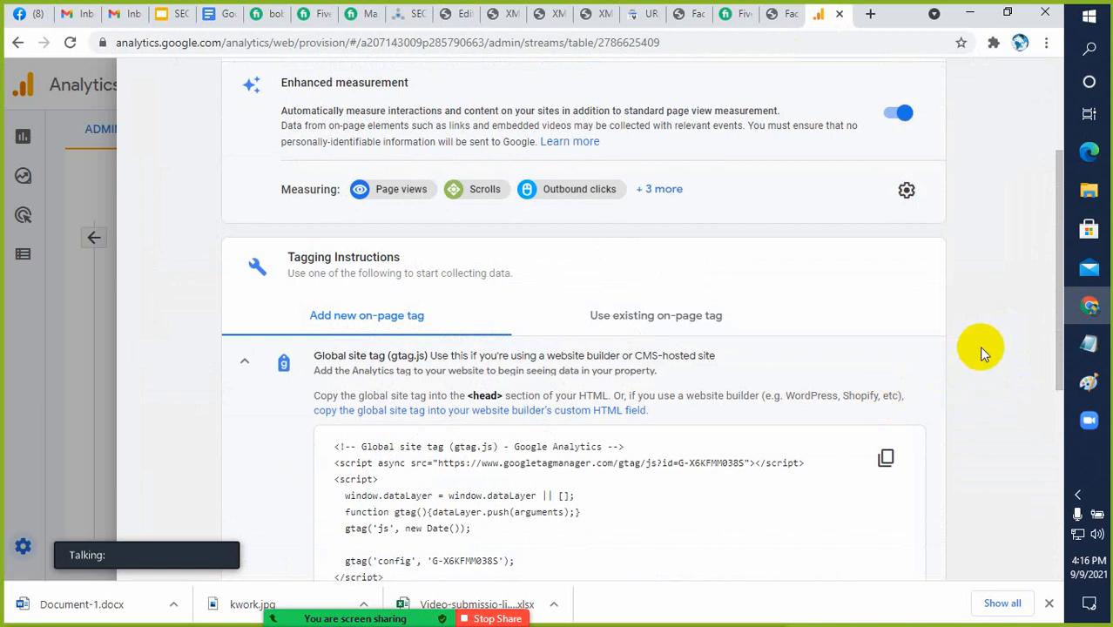
{"action": "scroll", "coordinate": [982, 348], "scroll_direction": "up", "scroll_amount": 3}
{"action": "scroll", "coordinate": [979, 346], "scroll_direction": "down", "scroll_amount": 5}
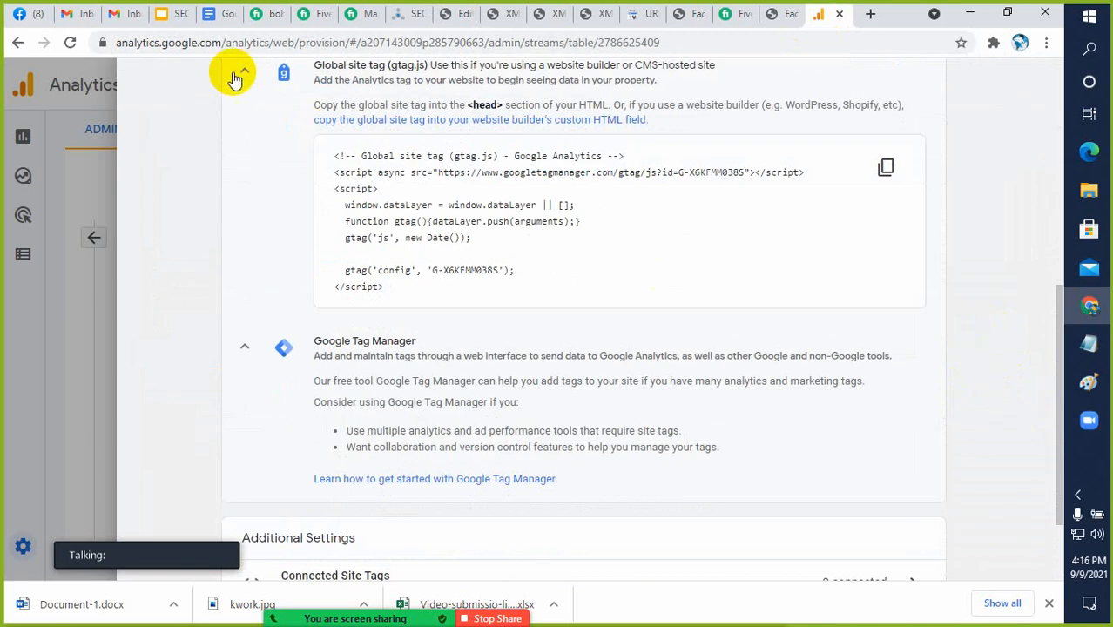
{"action": "left_click", "coordinate": [242, 77]}
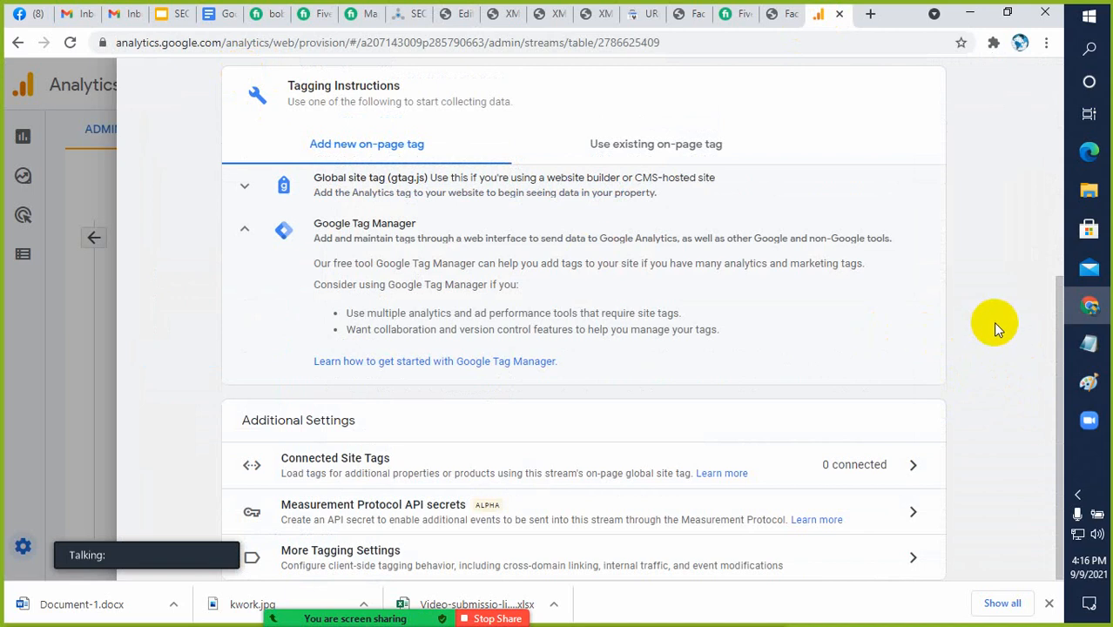
{"action": "left_click", "coordinate": [1048, 603]}
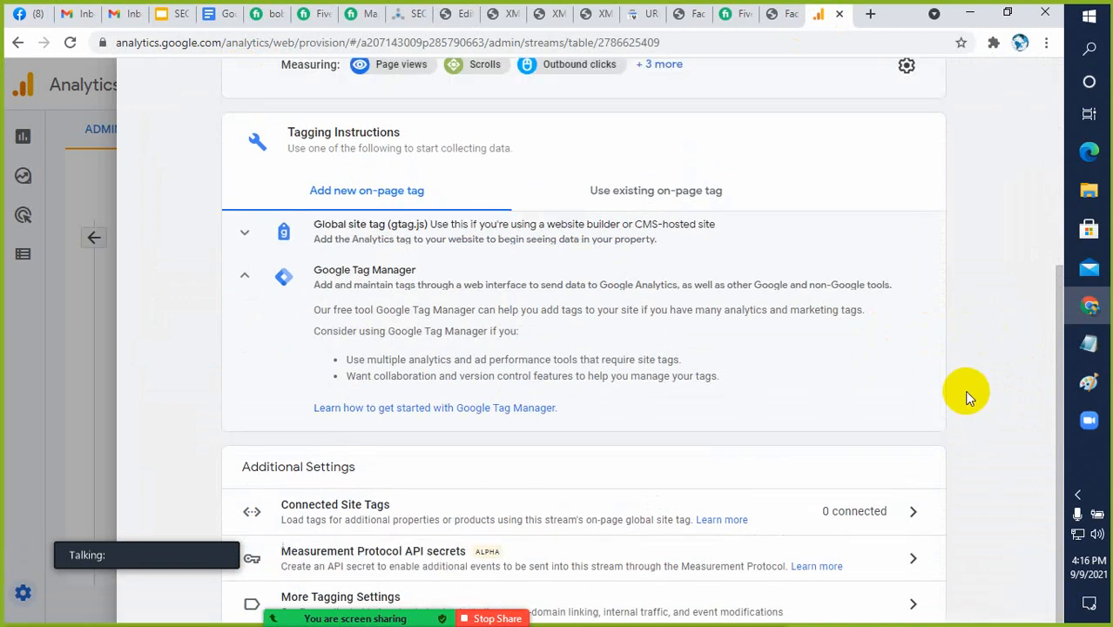
Review the web stream's status, enhanced measurement and tagging sections, and close the stream details
{"action": "scroll", "coordinate": [968, 393], "scroll_direction": "up", "scroll_amount": 3}
{"action": "scroll", "coordinate": [967, 394], "scroll_direction": "up", "scroll_amount": 1}
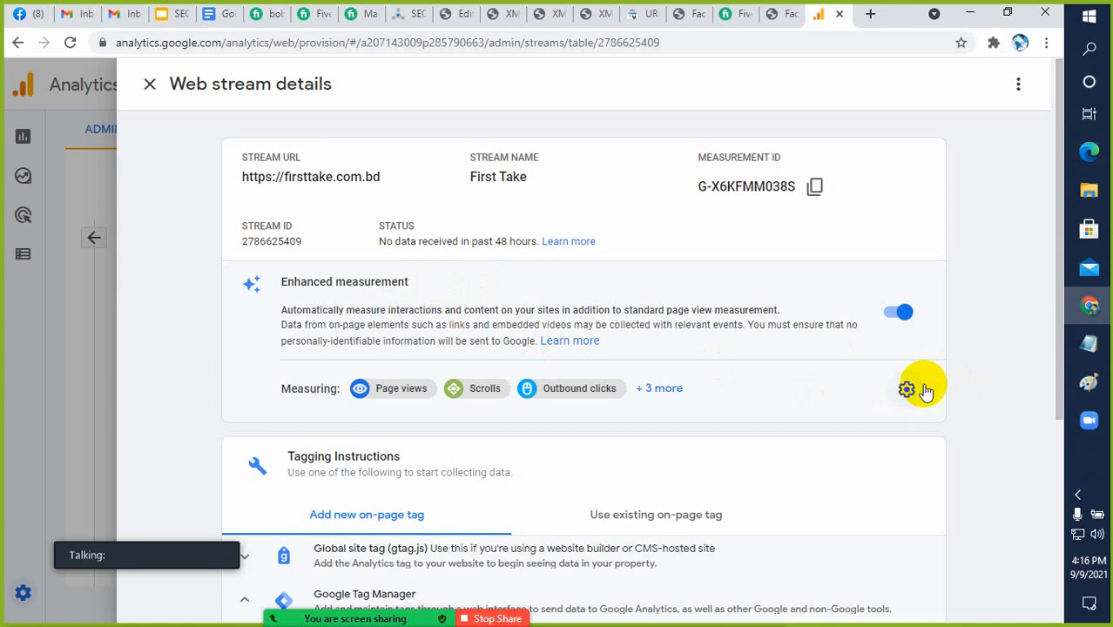
{"action": "scroll", "coordinate": [912, 378], "scroll_direction": "down", "scroll_amount": 3}
{"action": "scroll", "coordinate": [915, 370], "scroll_direction": "up", "scroll_amount": 3}
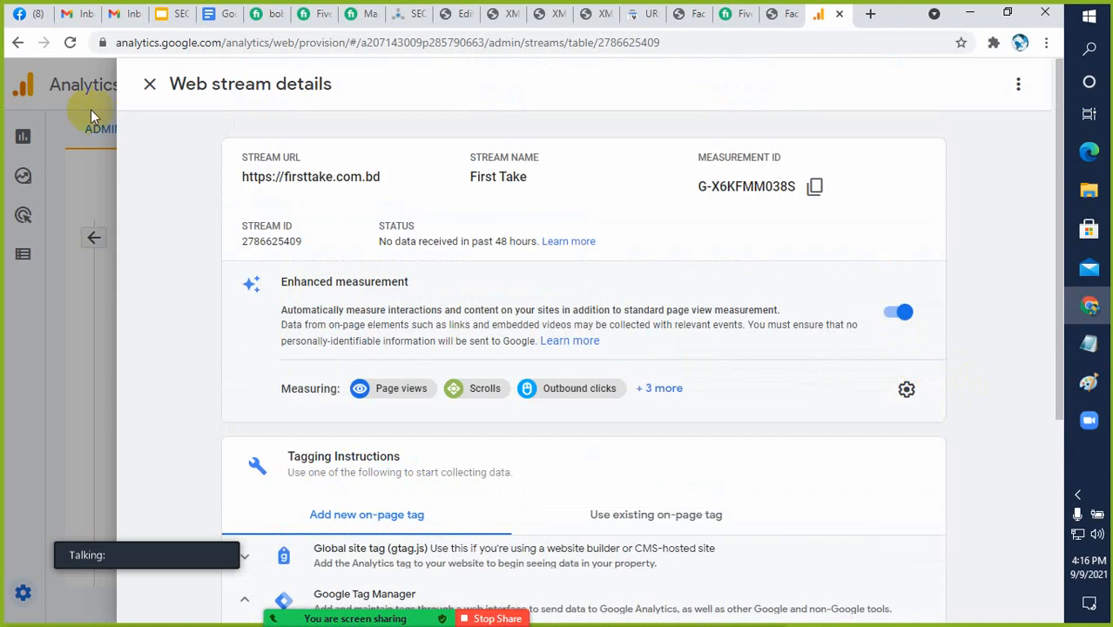
{"action": "scroll", "coordinate": [205, 235], "scroll_direction": "down", "scroll_amount": 4}
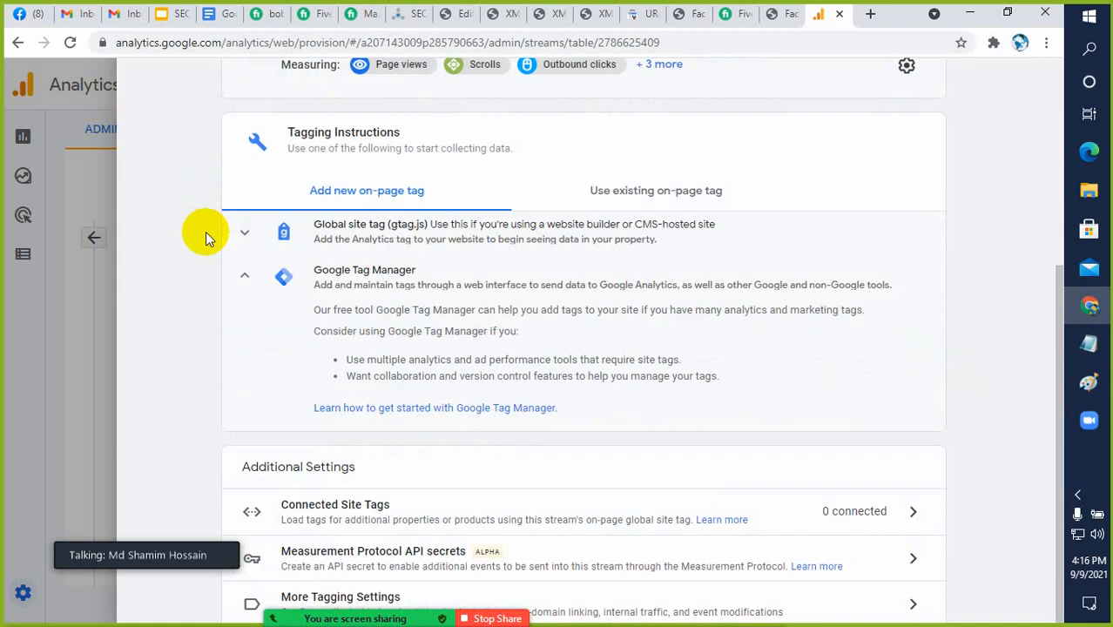
{"action": "scroll", "coordinate": [186, 195], "scroll_direction": "up", "scroll_amount": 4}
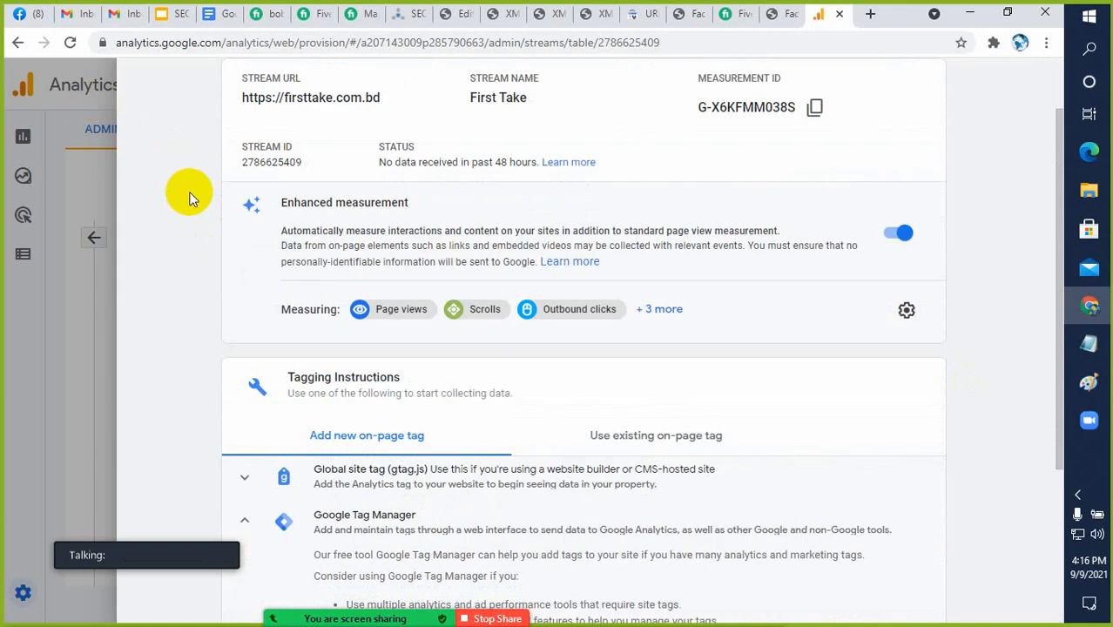
{"action": "left_click", "coordinate": [150, 84]}
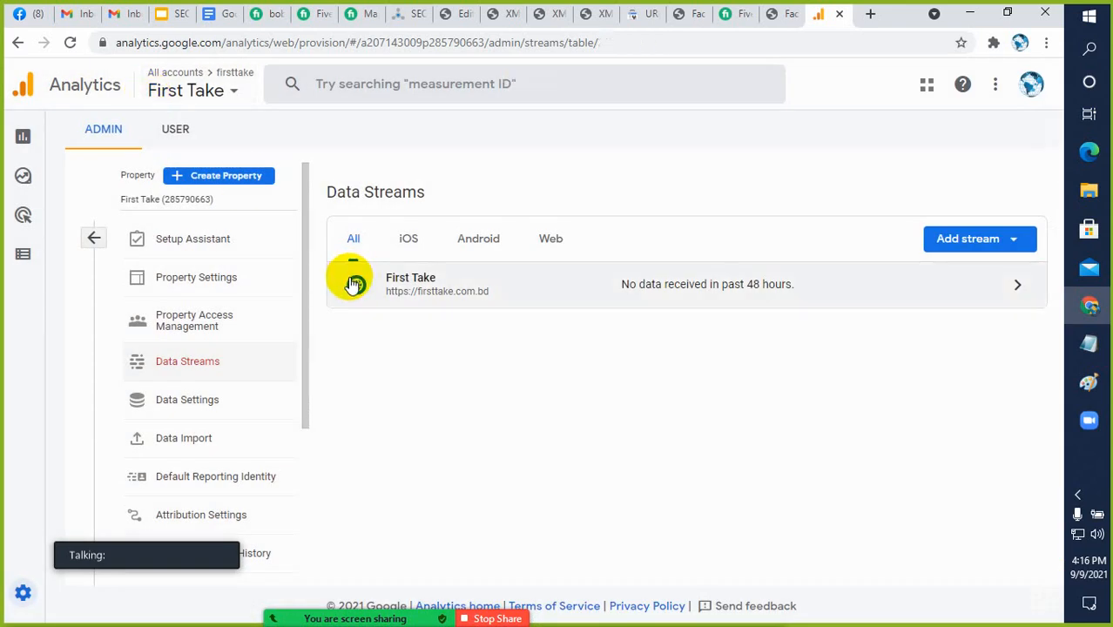
Reopen the First Take data stream, examine its tagging instructions and additional settings, and return to the Data Streams list
{"action": "left_click", "coordinate": [427, 294]}
{"action": "scroll", "coordinate": [434, 295], "scroll_direction": "down", "scroll_amount": 1}
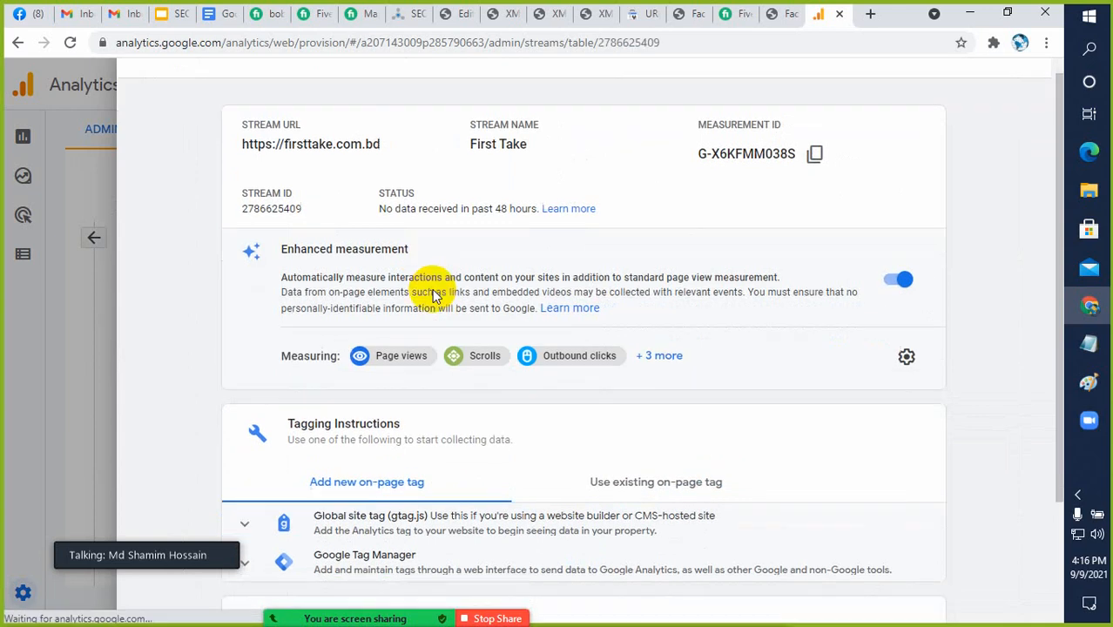
{"action": "scroll", "coordinate": [410, 285], "scroll_direction": "down", "scroll_amount": 2}
{"action": "scroll", "coordinate": [388, 277], "scroll_direction": "up", "scroll_amount": 2}
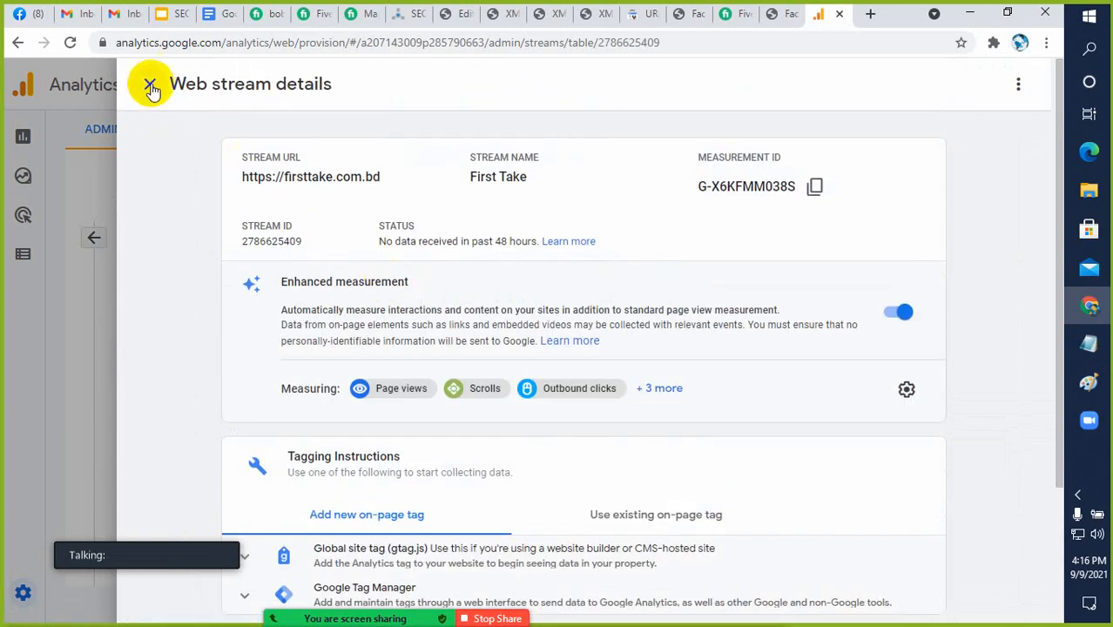
{"action": "scroll", "coordinate": [604, 411], "scroll_direction": "down", "scroll_amount": 3}
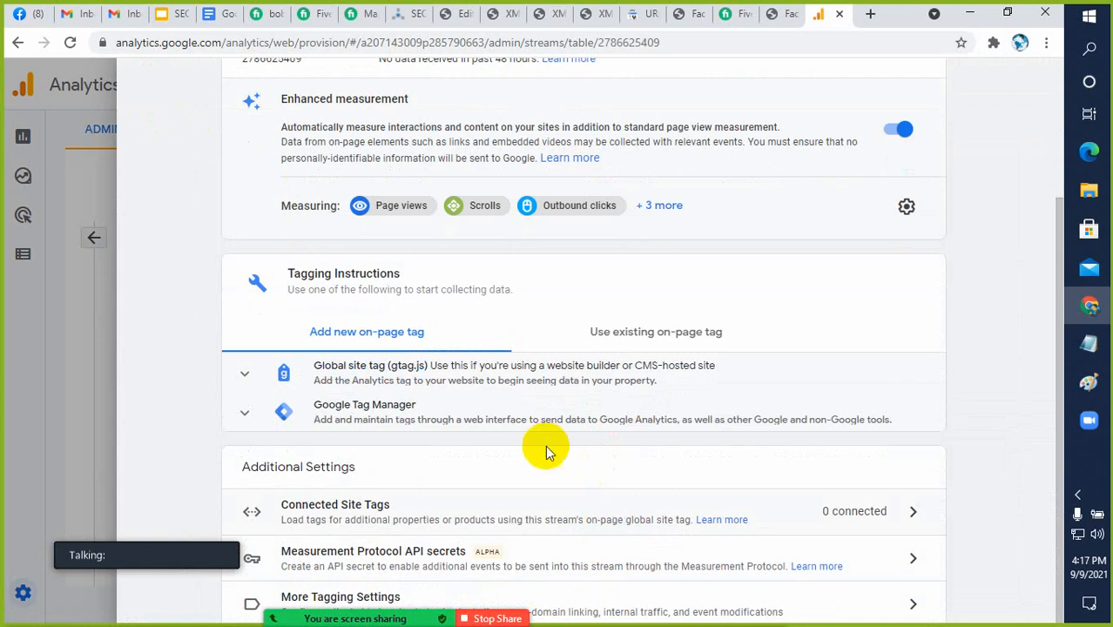
{"action": "scroll", "coordinate": [392, 349], "scroll_direction": "up", "scroll_amount": 2}
{"action": "left_click", "coordinate": [146, 87]}
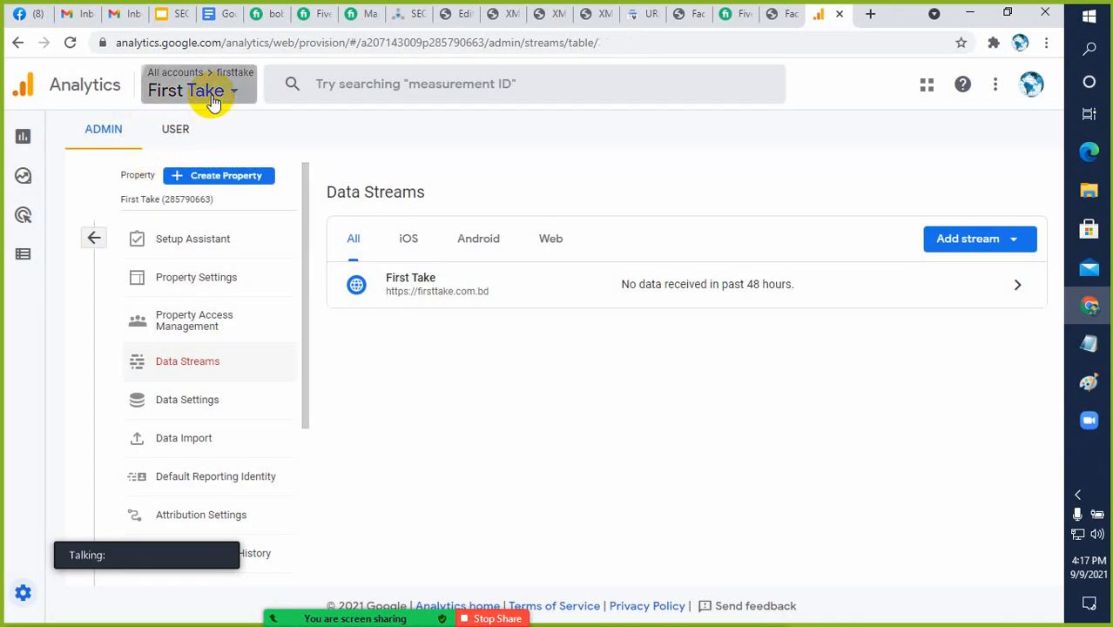
Select the First Take property under the firsttake account and look through its web stream details
{"action": "left_click", "coordinate": [213, 102]}
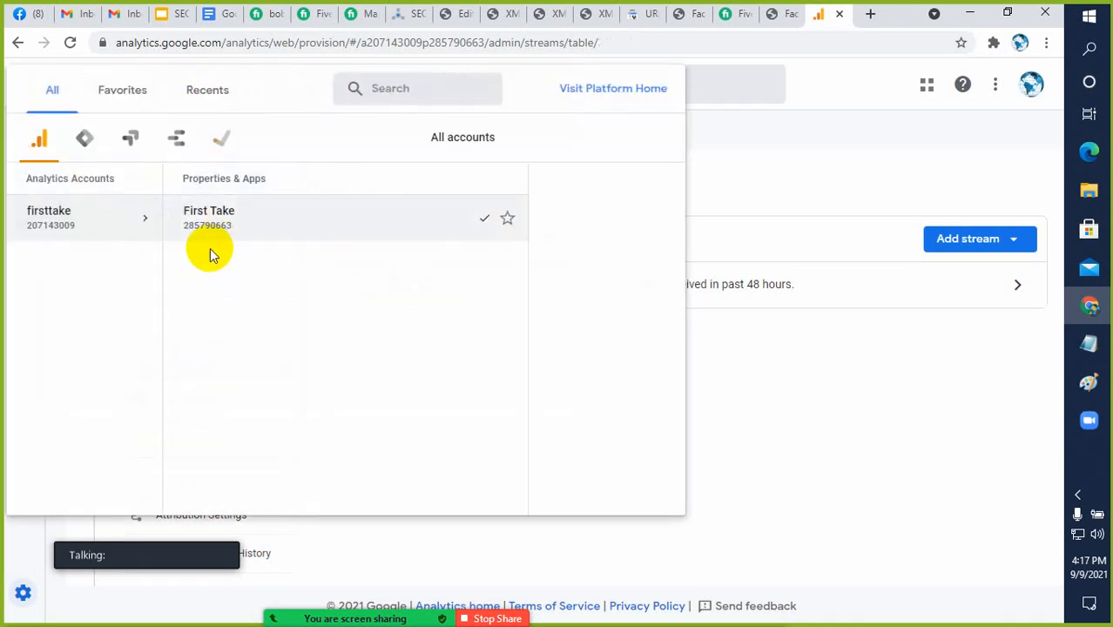
{"action": "left_click", "coordinate": [209, 217]}
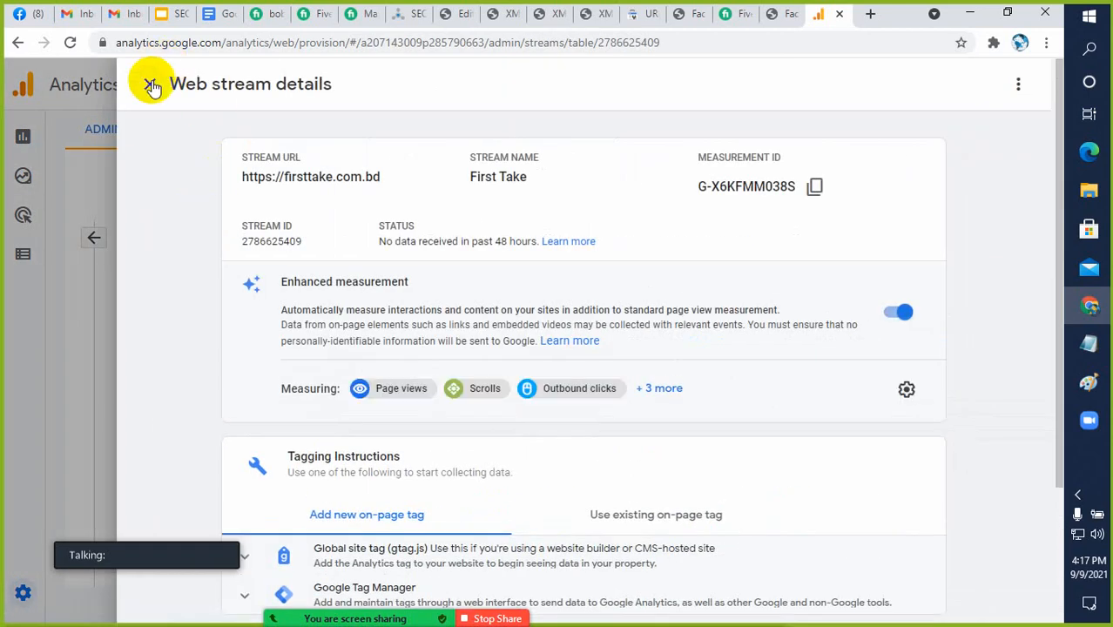
{"action": "scroll", "coordinate": [778, 406], "scroll_direction": "down", "scroll_amount": 3}
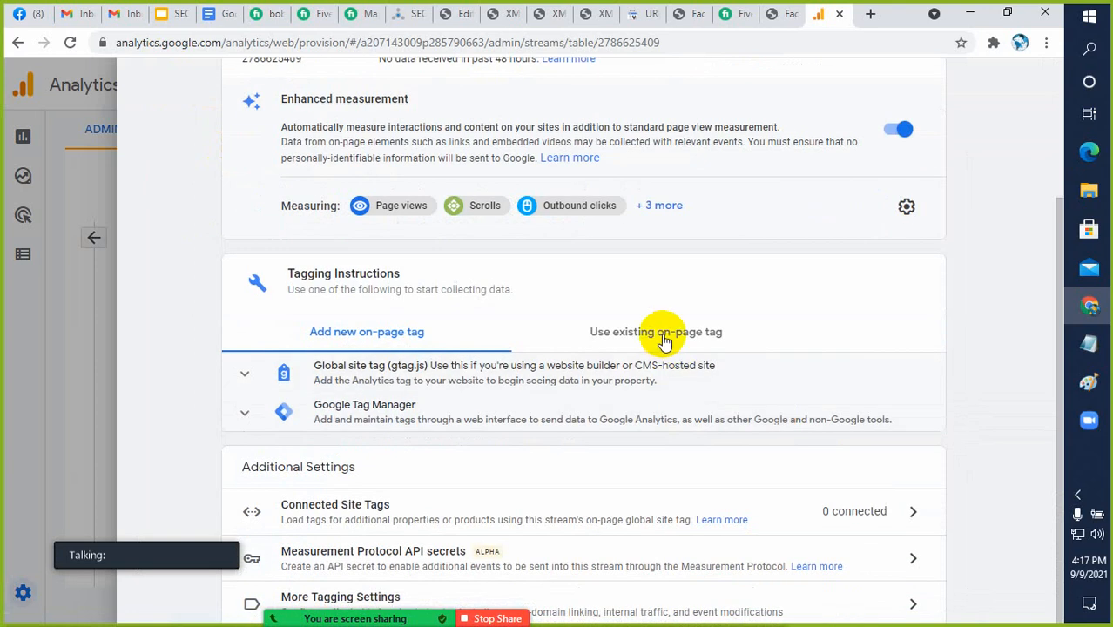
{"action": "scroll", "coordinate": [675, 403], "scroll_direction": "up", "scroll_amount": 3}
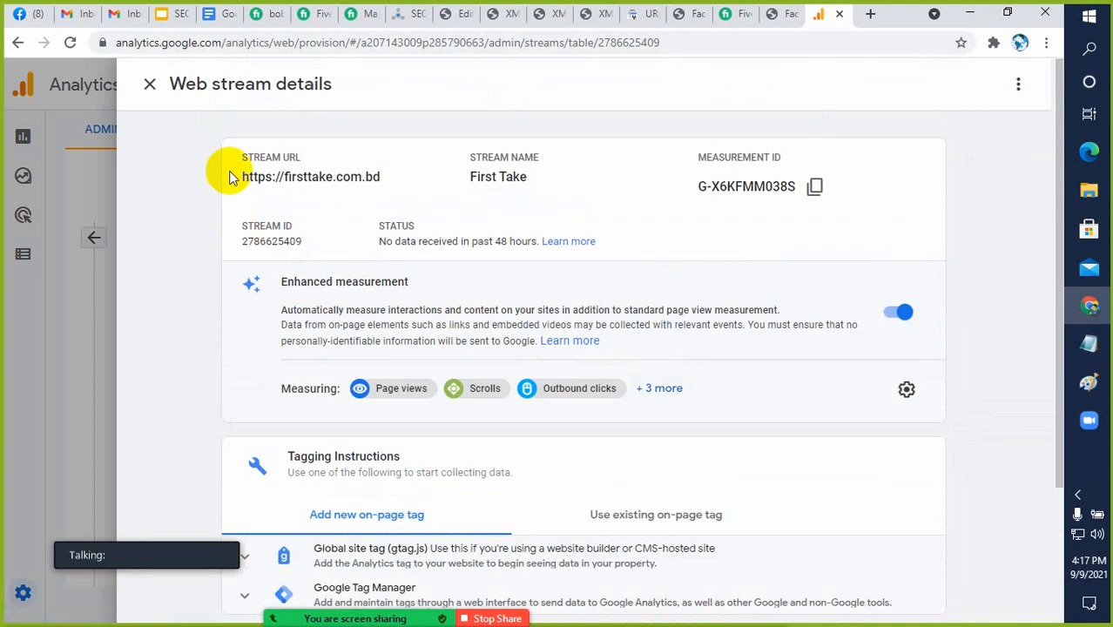
Close the web stream details and reselect the First Take property under the firsttake account
{"action": "left_click", "coordinate": [149, 85]}
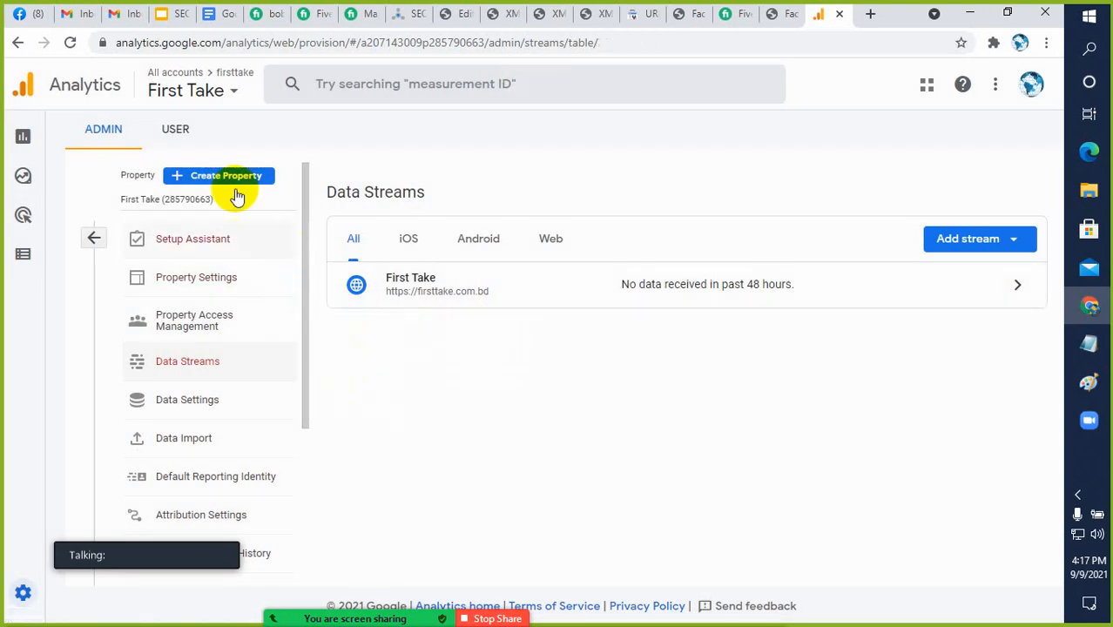
{"action": "left_click", "coordinate": [223, 92]}
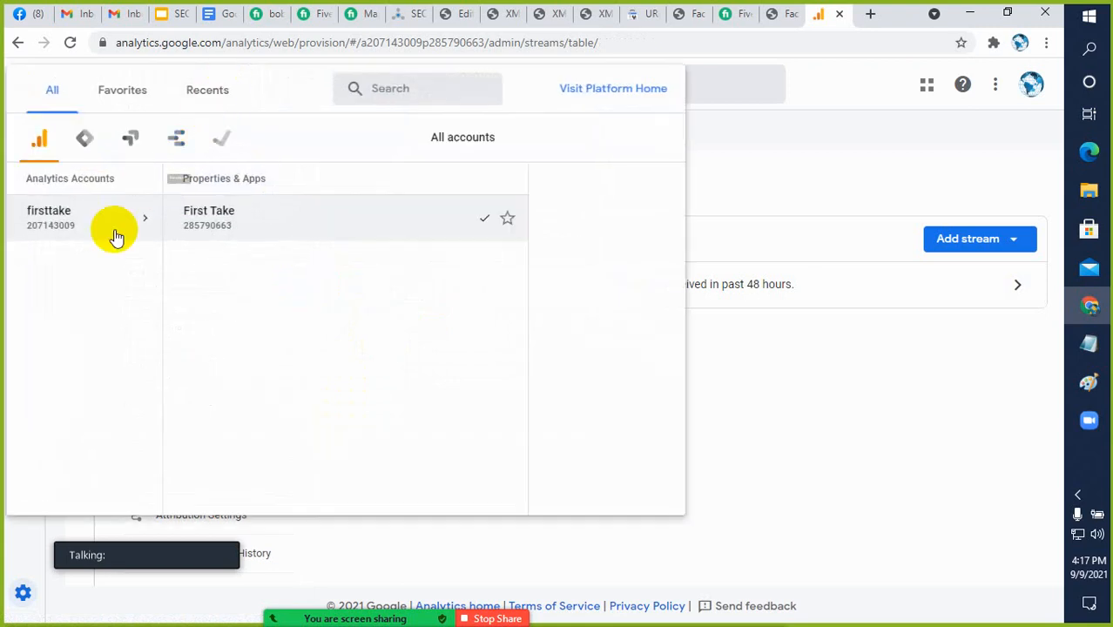
{"action": "left_click", "coordinate": [55, 223]}
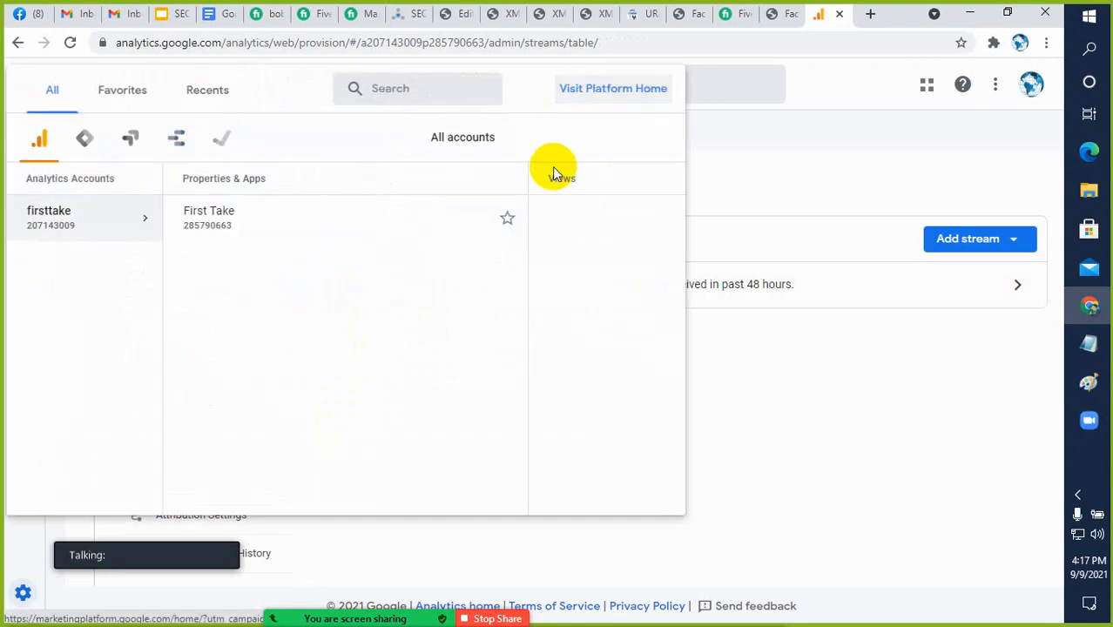
{"action": "left_click", "coordinate": [476, 218]}
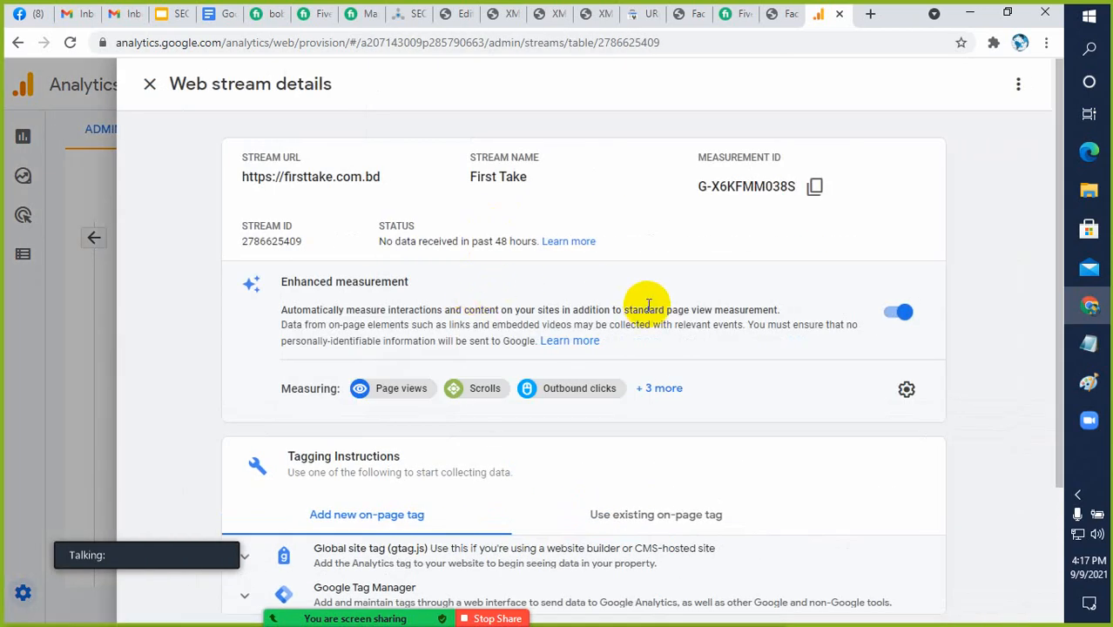
Look through the stream's enhanced measurement, tagging instructions and additional settings, and close the stream details
{"action": "scroll", "coordinate": [649, 305], "scroll_direction": "down", "scroll_amount": 1}
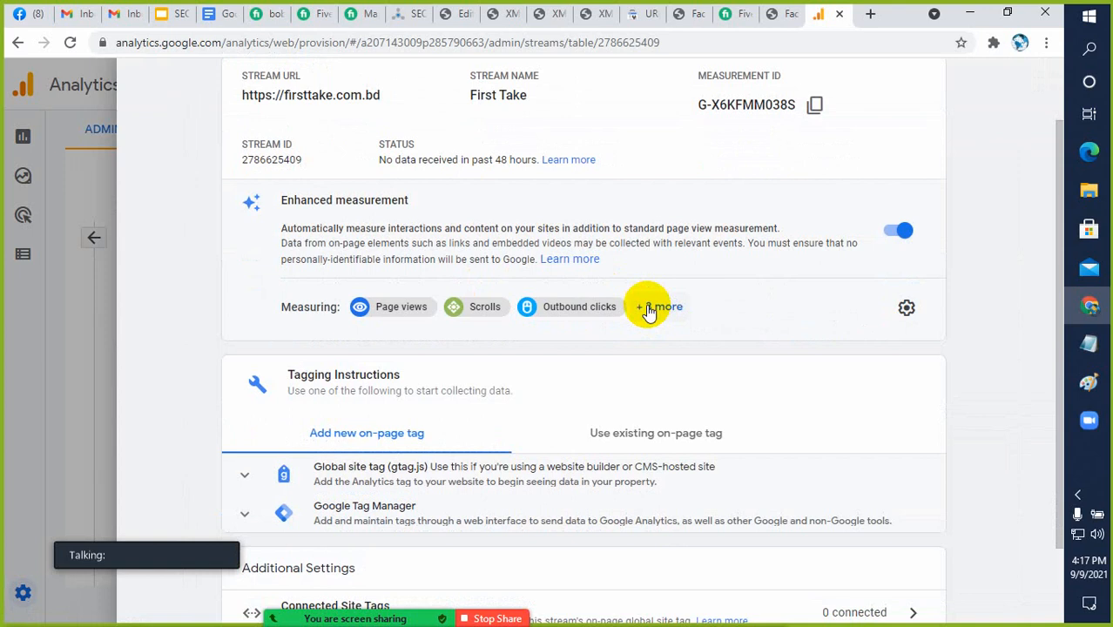
{"action": "scroll", "coordinate": [649, 312], "scroll_direction": "up", "scroll_amount": 1}
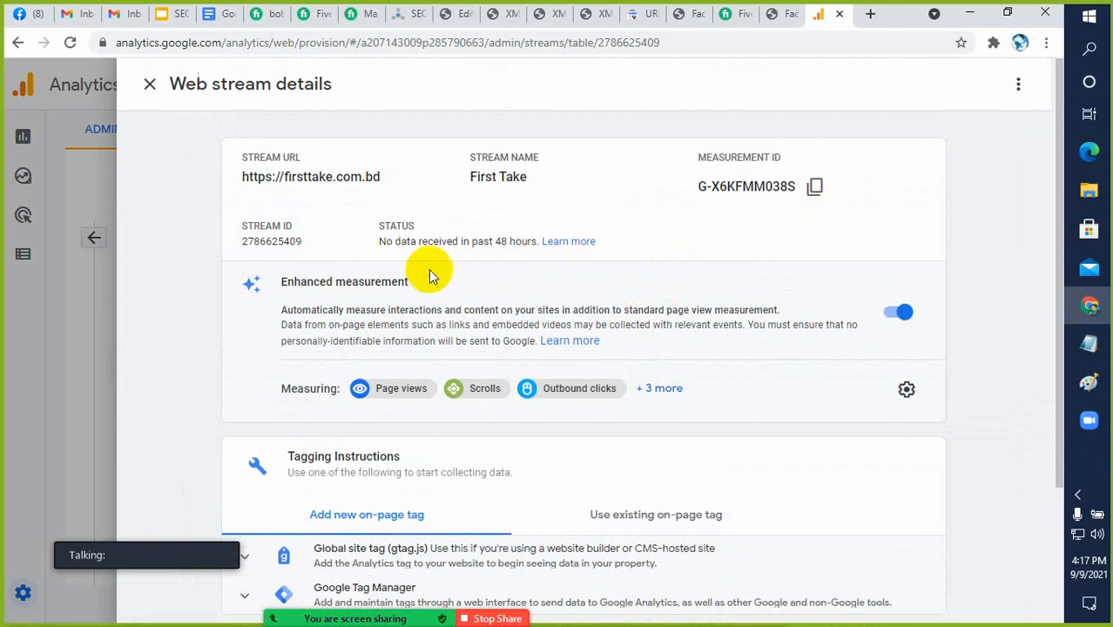
{"action": "scroll", "coordinate": [437, 279], "scroll_direction": "down", "scroll_amount": 2}
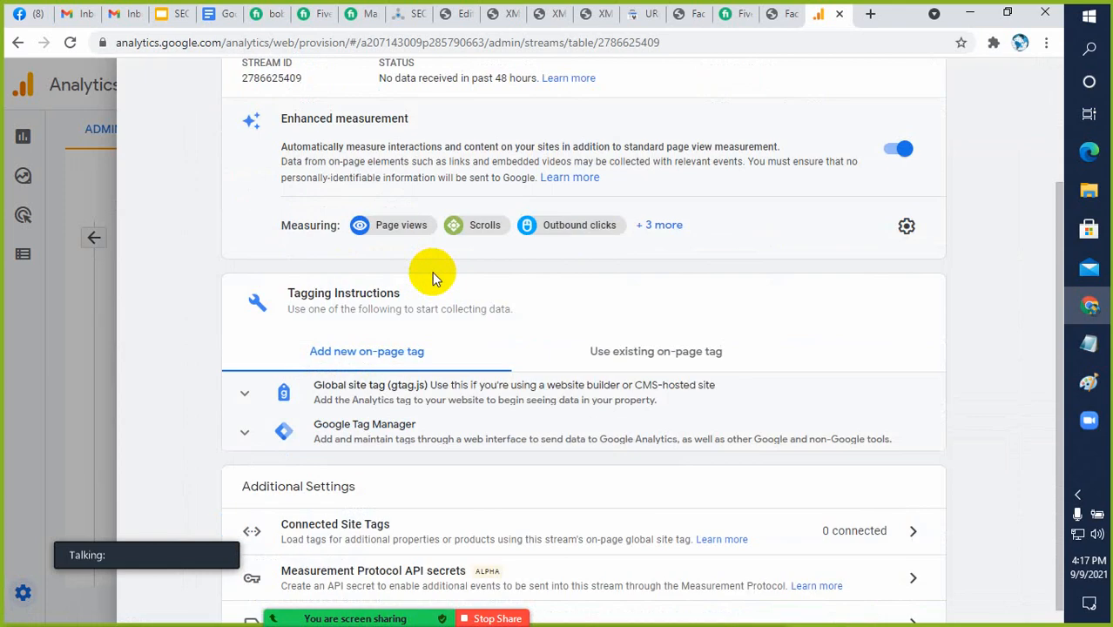
{"action": "scroll", "coordinate": [435, 308], "scroll_direction": "down", "scroll_amount": 1}
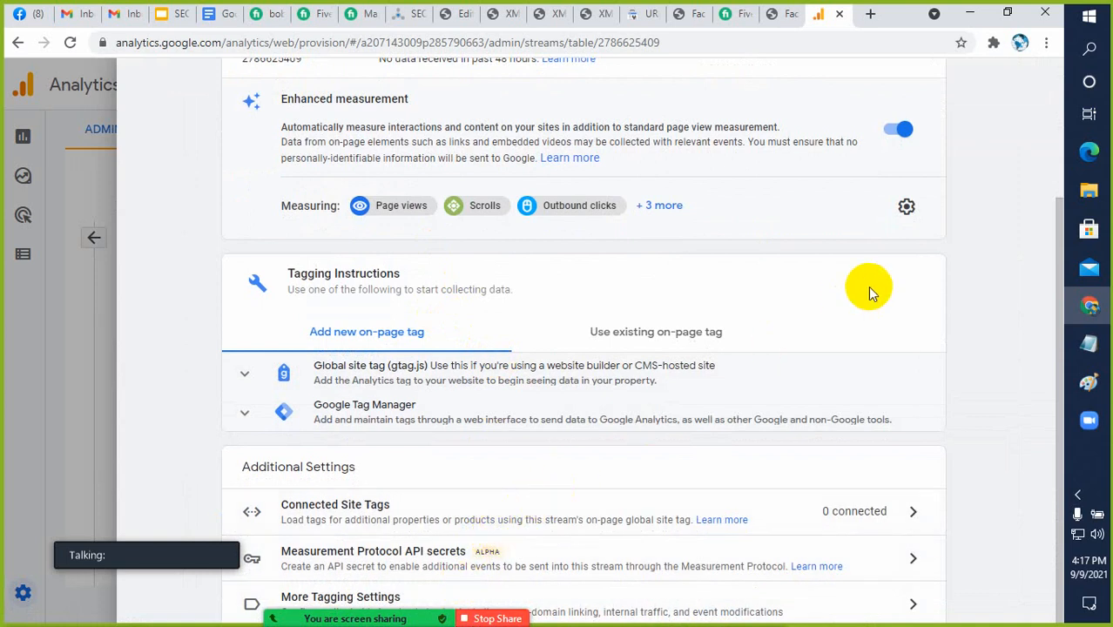
{"action": "key", "text": "ctrl+minus"}
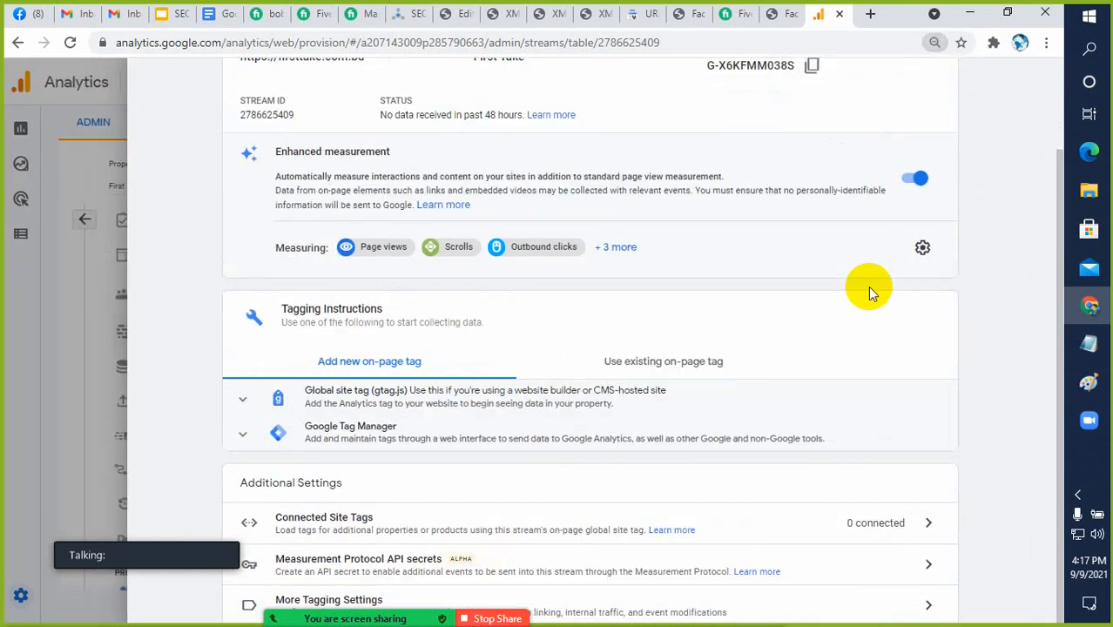
{"action": "scroll", "coordinate": [1010, 411], "scroll_direction": "up", "scroll_amount": 2}
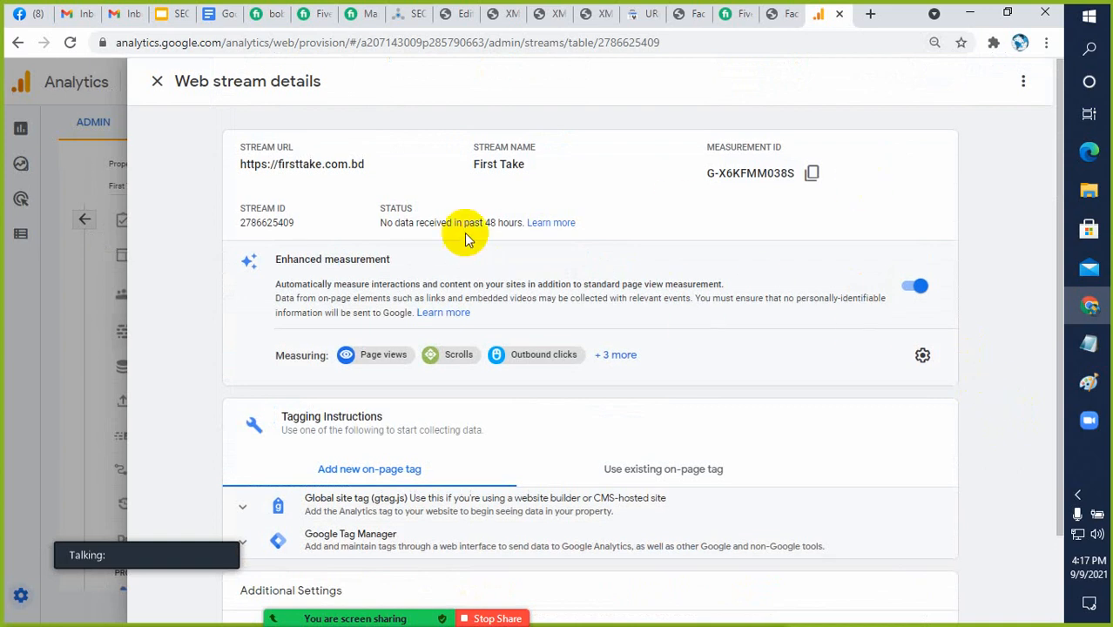
{"action": "left_click", "coordinate": [157, 81]}
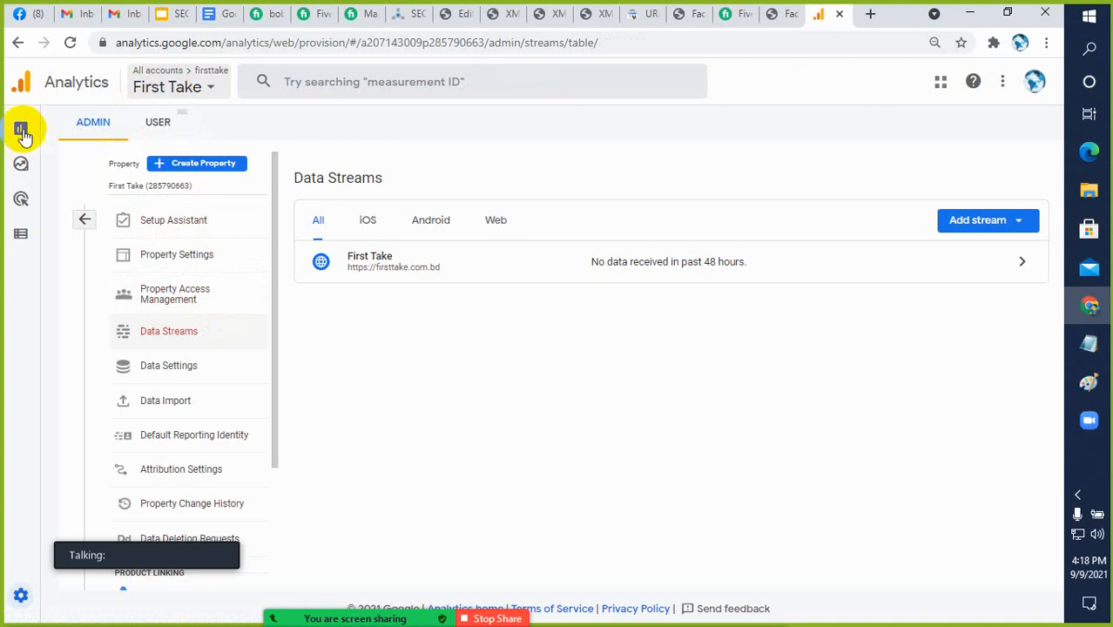
Choose the First Take property from the account list again and examine its stream's measurement ID and tagging options
{"action": "mouse_move", "coordinate": [22, 132]}
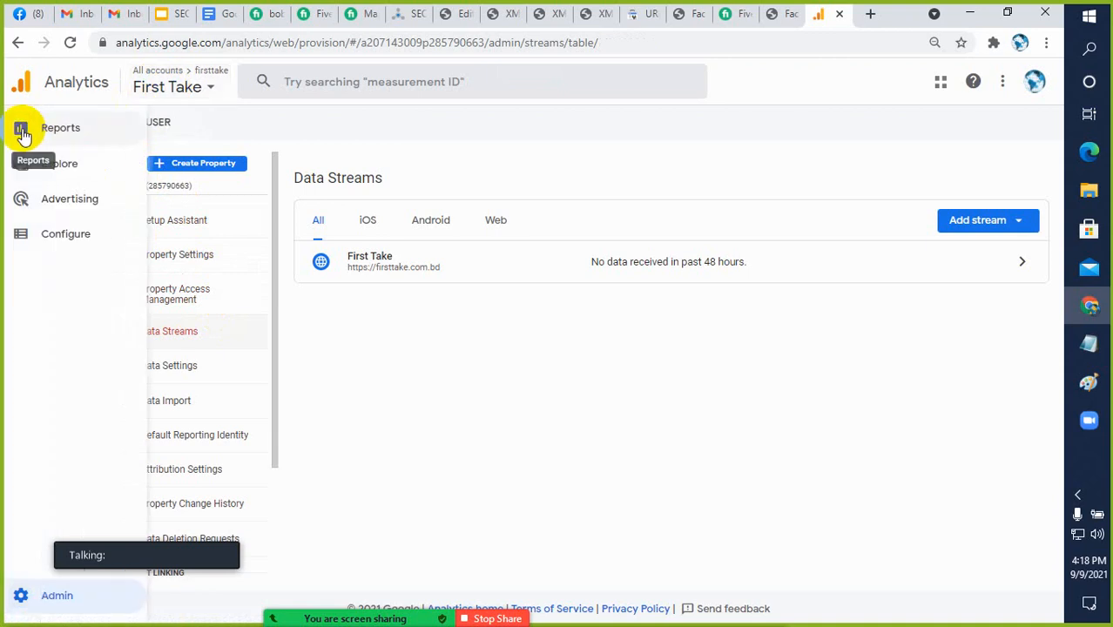
{"action": "left_click", "coordinate": [166, 87]}
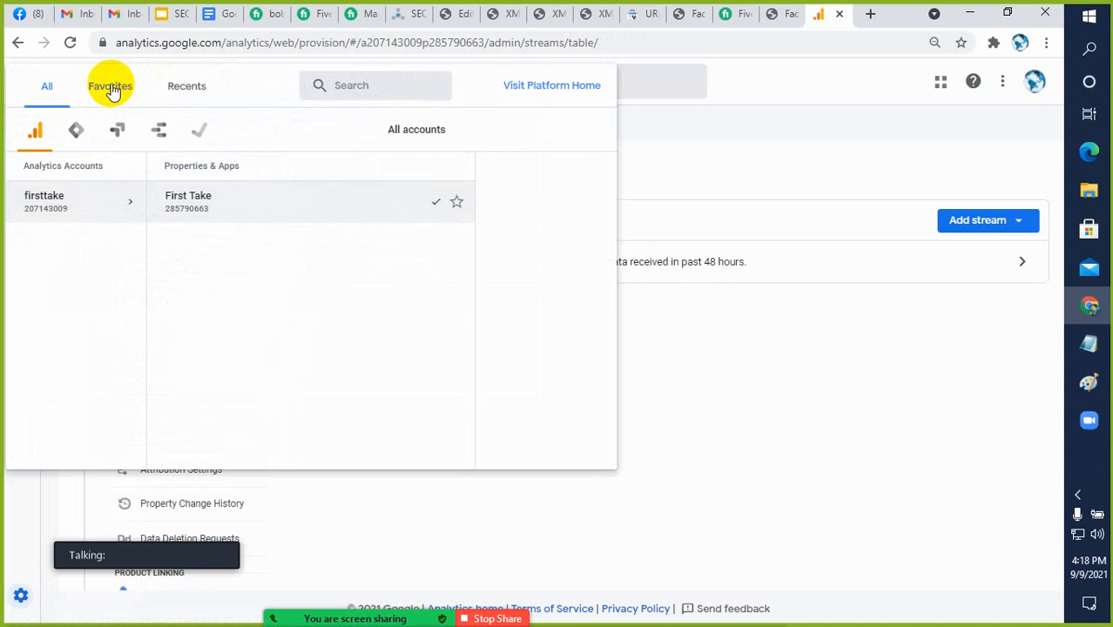
{"action": "left_click", "coordinate": [357, 207]}
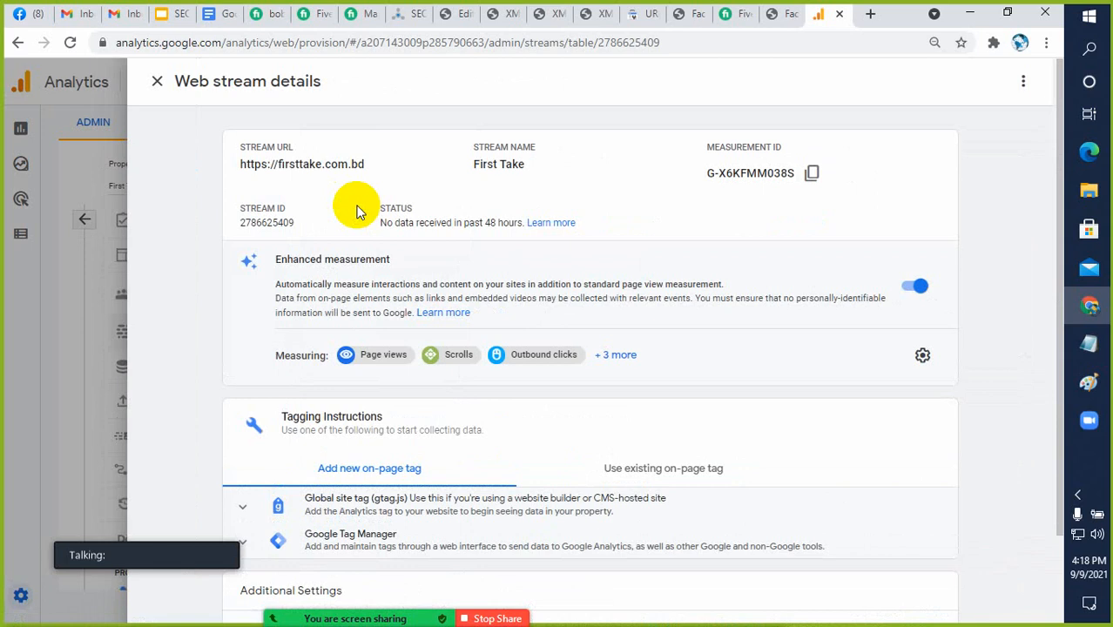
{"action": "scroll", "coordinate": [721, 397], "scroll_direction": "down", "scroll_amount": 2}
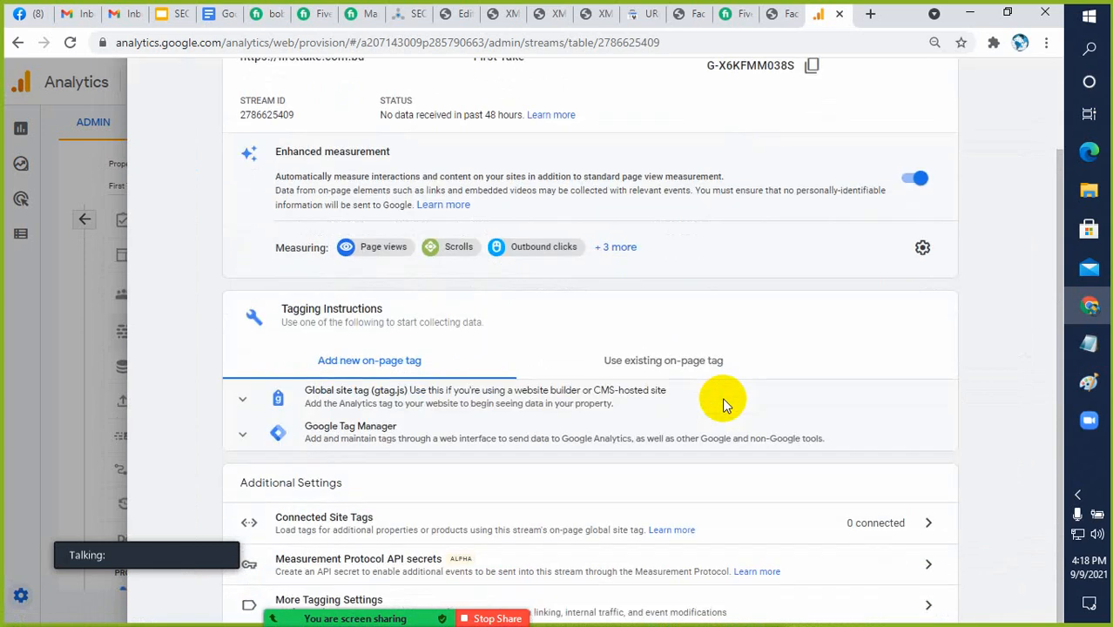
{"action": "scroll", "coordinate": [634, 392], "scroll_direction": "up", "scroll_amount": 2}
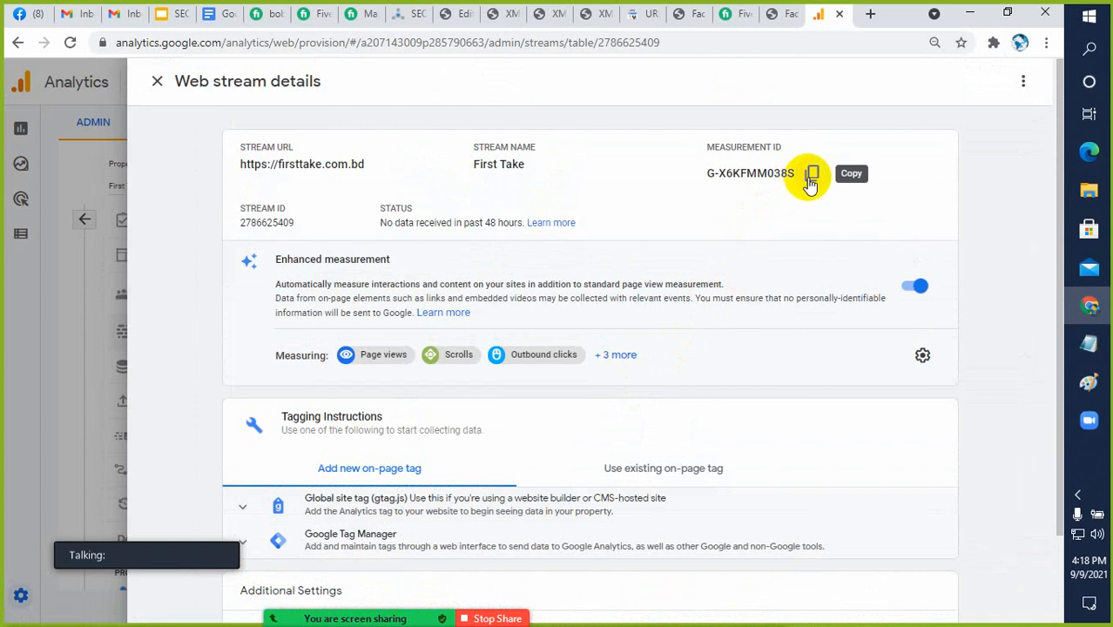
{"action": "scroll", "coordinate": [696, 449], "scroll_direction": "down", "scroll_amount": 2}
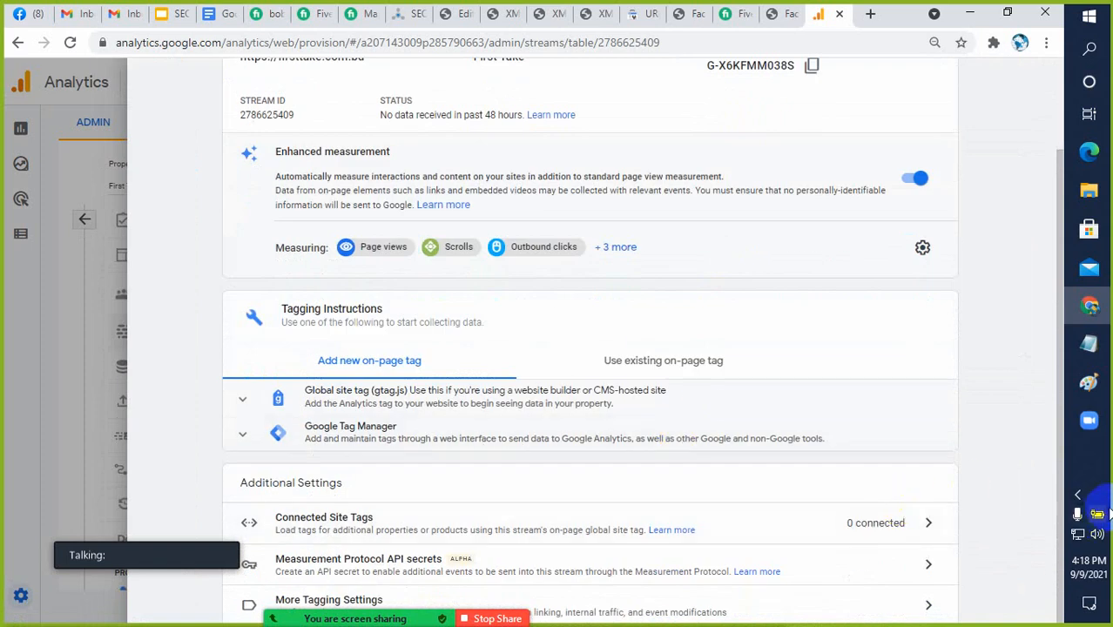
{"action": "left_click", "coordinate": [1080, 497]}
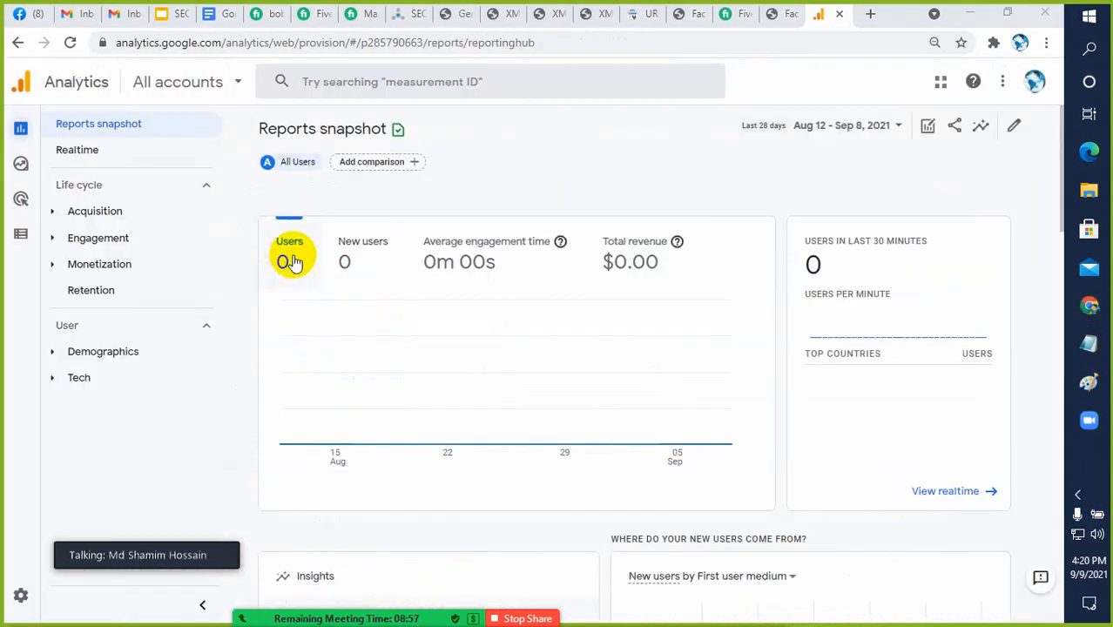
Skim the Reports snapshot, and open the Realtime overview to examine its user, audience, page view, event and conversion cards
{"action": "scroll", "coordinate": [392, 340], "scroll_direction": "down", "scroll_amount": 5}
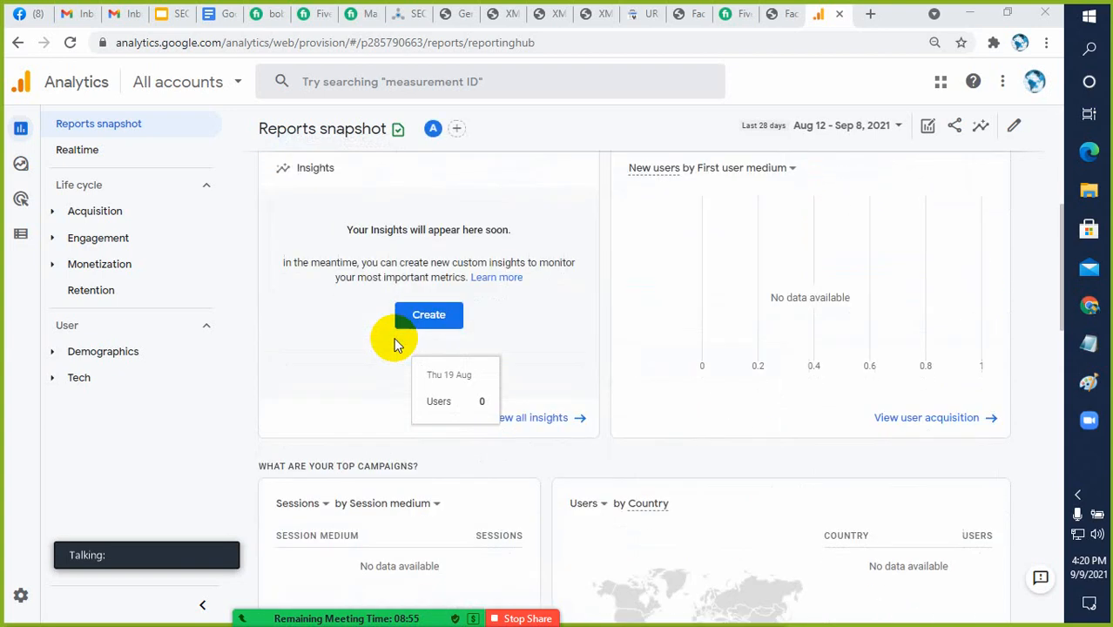
{"action": "scroll", "coordinate": [392, 340], "scroll_direction": "up", "scroll_amount": 4}
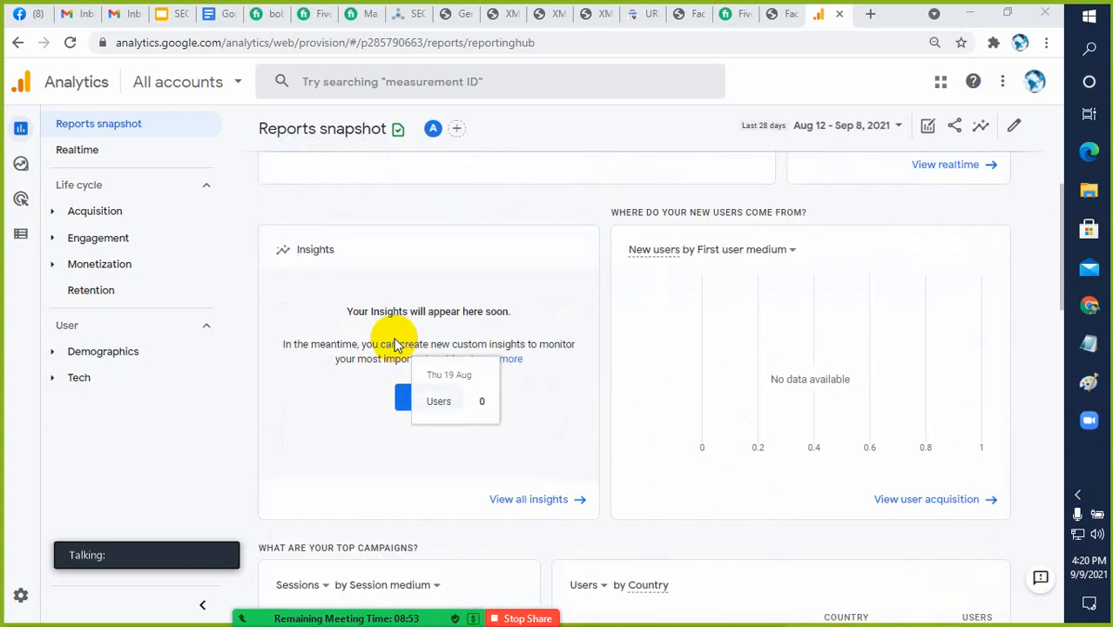
{"action": "left_click", "coordinate": [76, 160]}
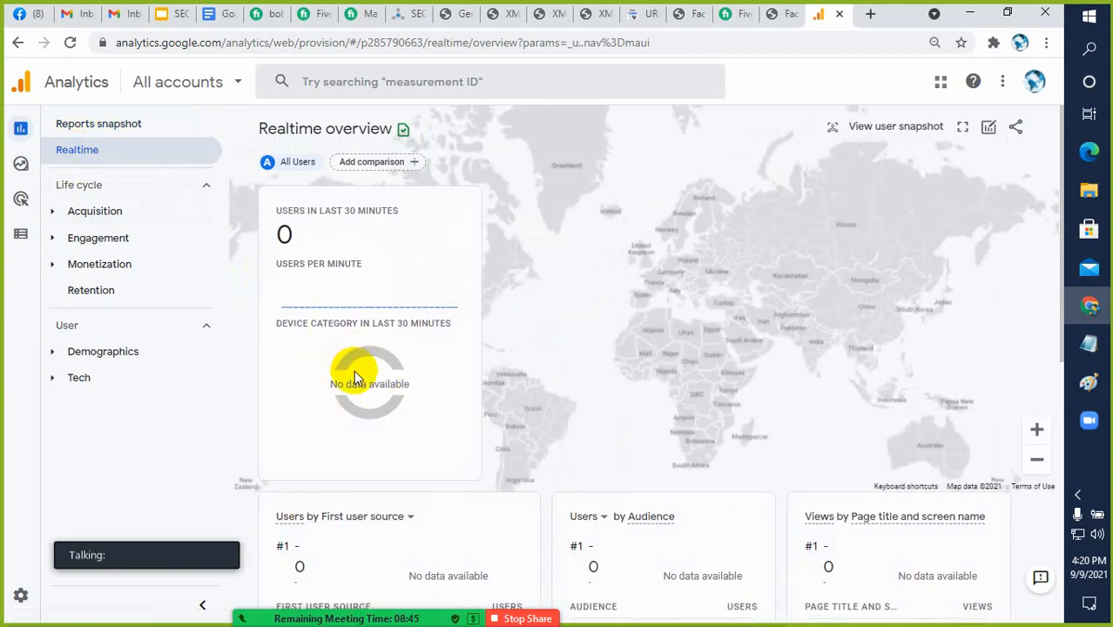
{"action": "scroll", "coordinate": [353, 371], "scroll_direction": "down", "scroll_amount": 3}
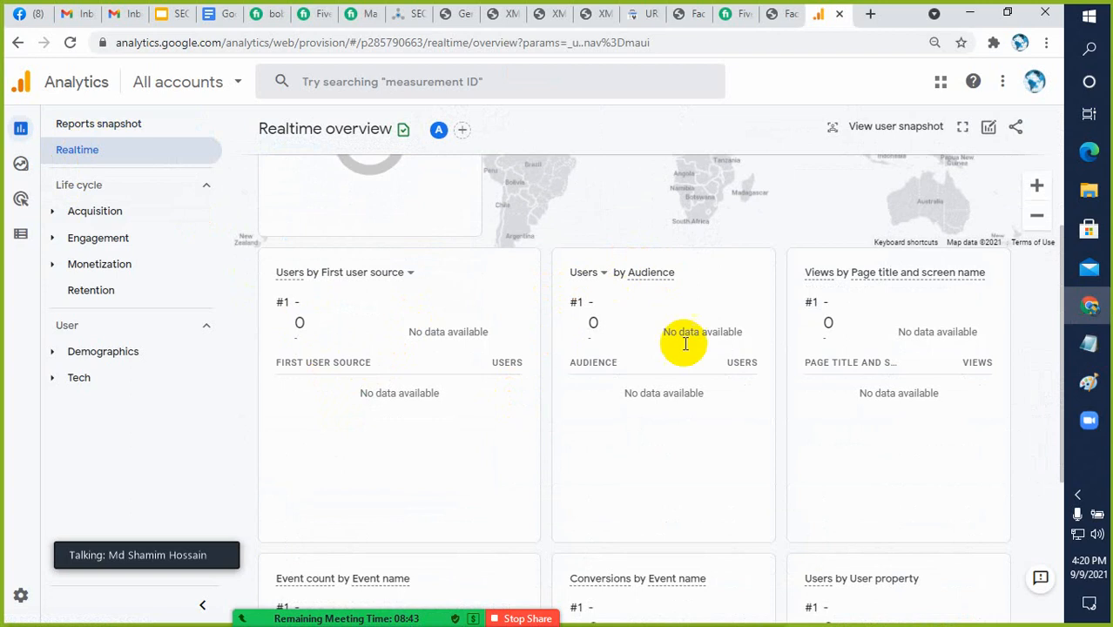
{"action": "scroll", "coordinate": [613, 411], "scroll_direction": "down", "scroll_amount": 3}
{"action": "scroll", "coordinate": [531, 444], "scroll_direction": "down", "scroll_amount": 1}
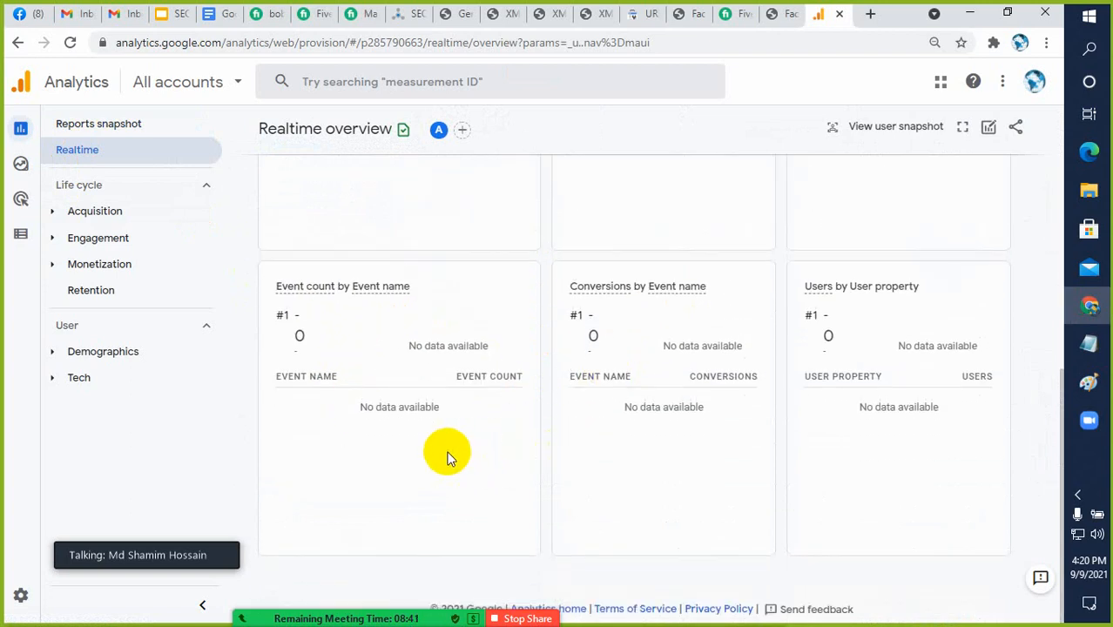
{"action": "scroll", "coordinate": [444, 446], "scroll_direction": "up", "scroll_amount": 7}
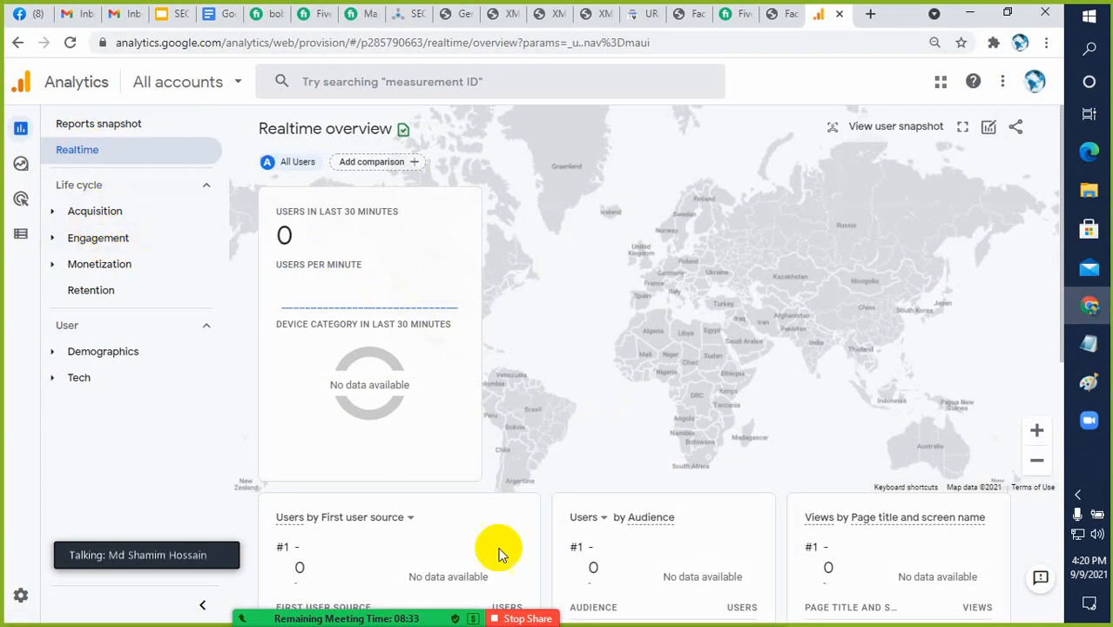
{"action": "scroll", "coordinate": [443, 536], "scroll_direction": "down", "scroll_amount": 3}
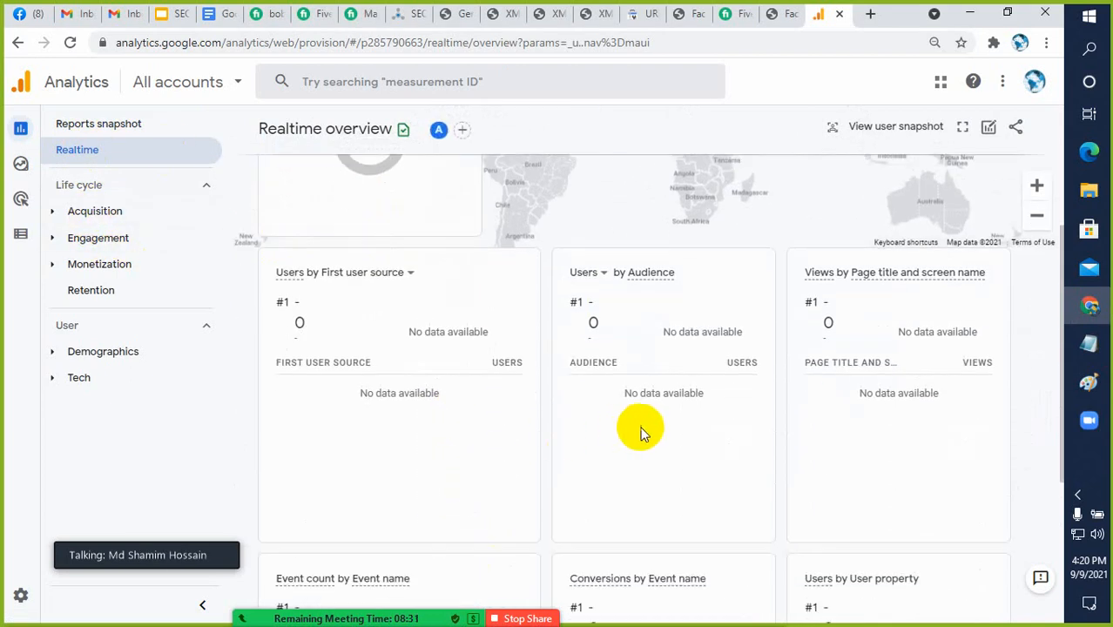
{"action": "scroll", "coordinate": [493, 422], "scroll_direction": "down", "scroll_amount": 3}
{"action": "scroll", "coordinate": [493, 422], "scroll_direction": "up", "scroll_amount": 4}
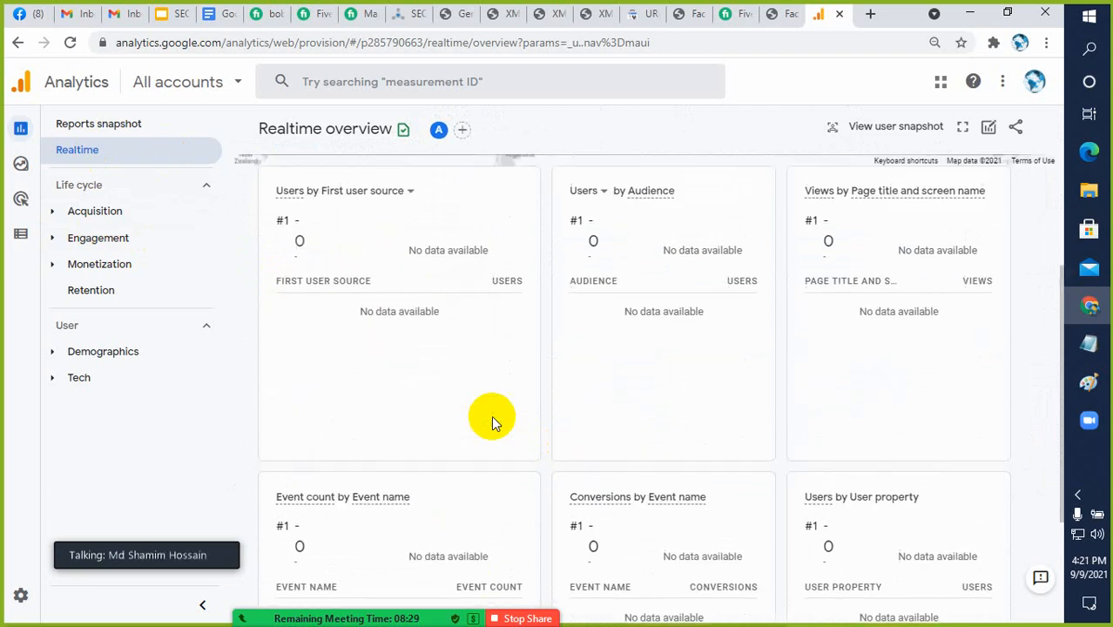
{"action": "scroll", "coordinate": [491, 418], "scroll_direction": "up", "scroll_amount": 2}
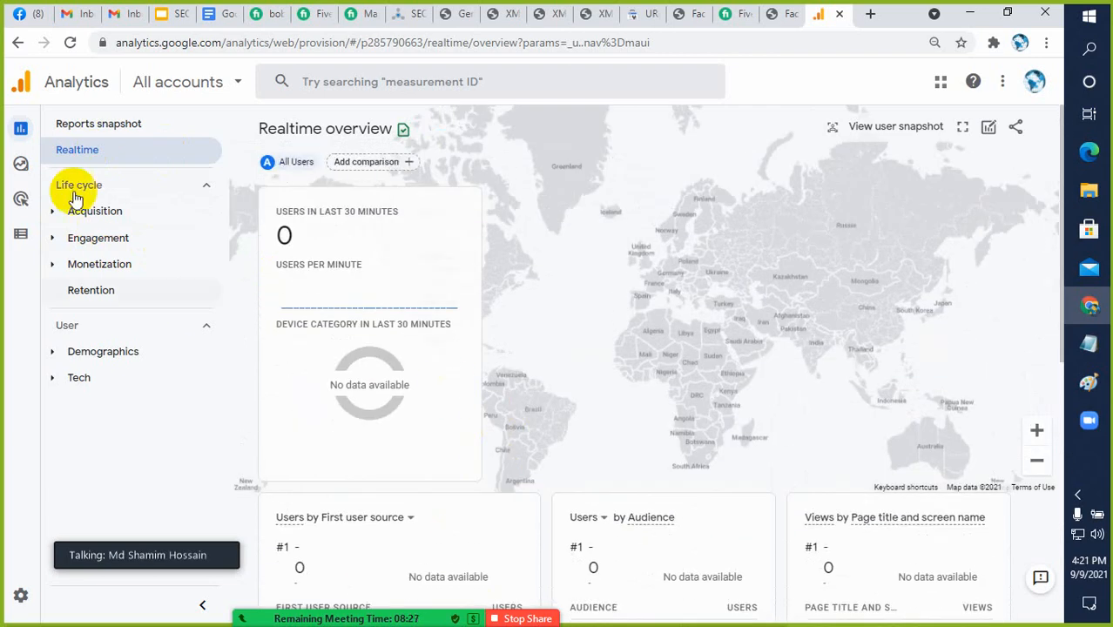
Return to the Reports snapshot and examine its campaign, country, user activity, retention, page, event, conversion and product cards
{"action": "left_click", "coordinate": [93, 132]}
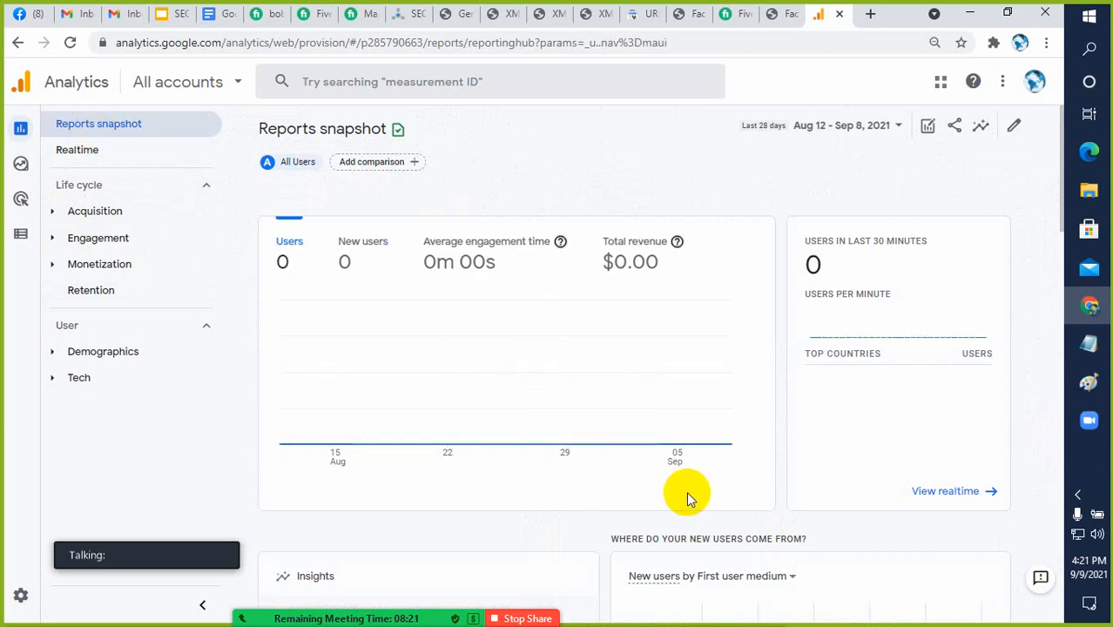
{"action": "scroll", "coordinate": [685, 489], "scroll_direction": "down", "scroll_amount": 3}
{"action": "scroll", "coordinate": [684, 480], "scroll_direction": "down", "scroll_amount": 5}
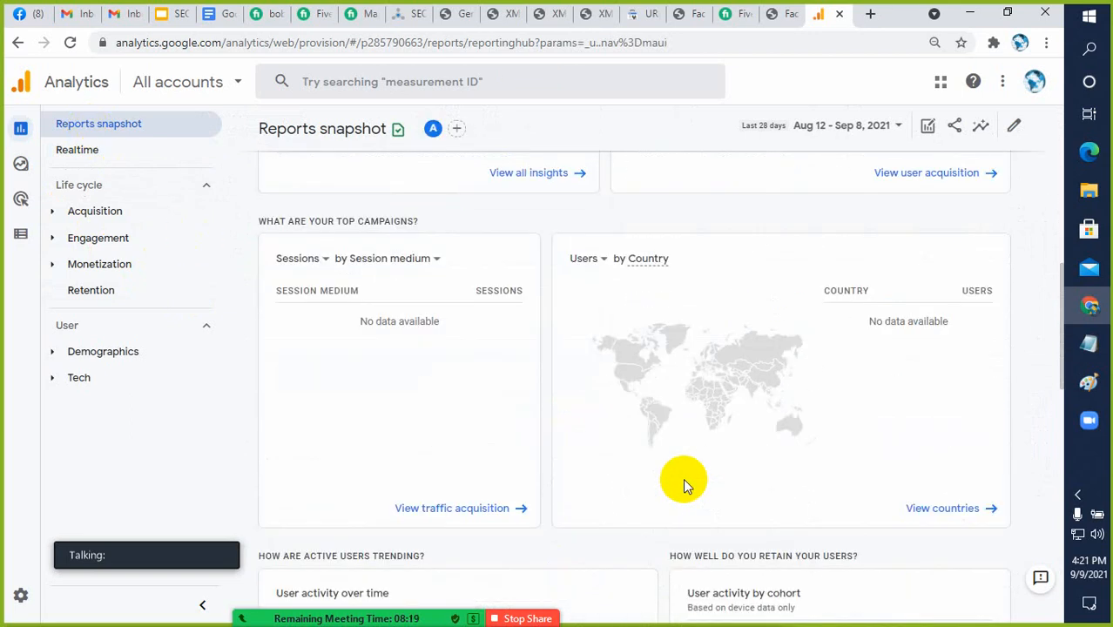
{"action": "scroll", "coordinate": [668, 465], "scroll_direction": "down", "scroll_amount": 3}
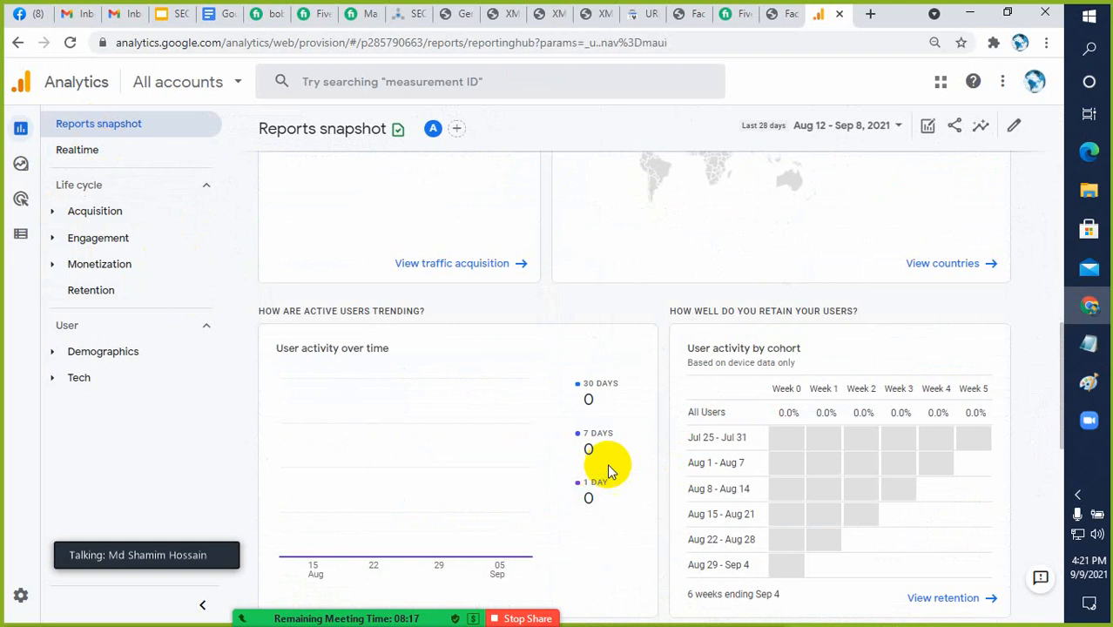
{"action": "scroll", "coordinate": [766, 429], "scroll_direction": "down", "scroll_amount": 5}
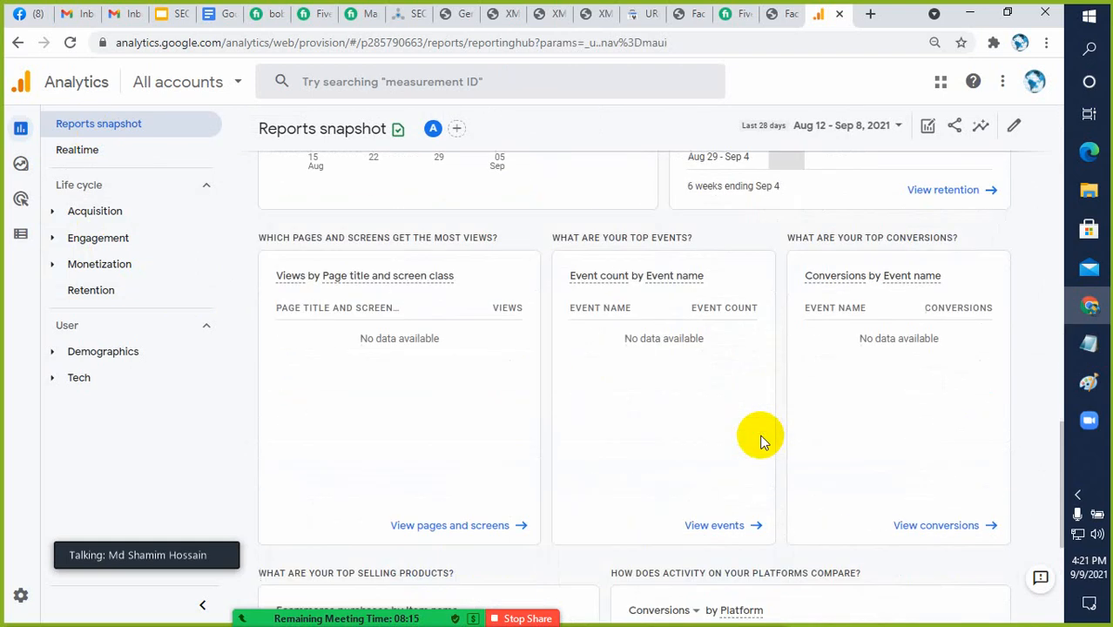
{"action": "scroll", "coordinate": [627, 432], "scroll_direction": "down", "scroll_amount": 2}
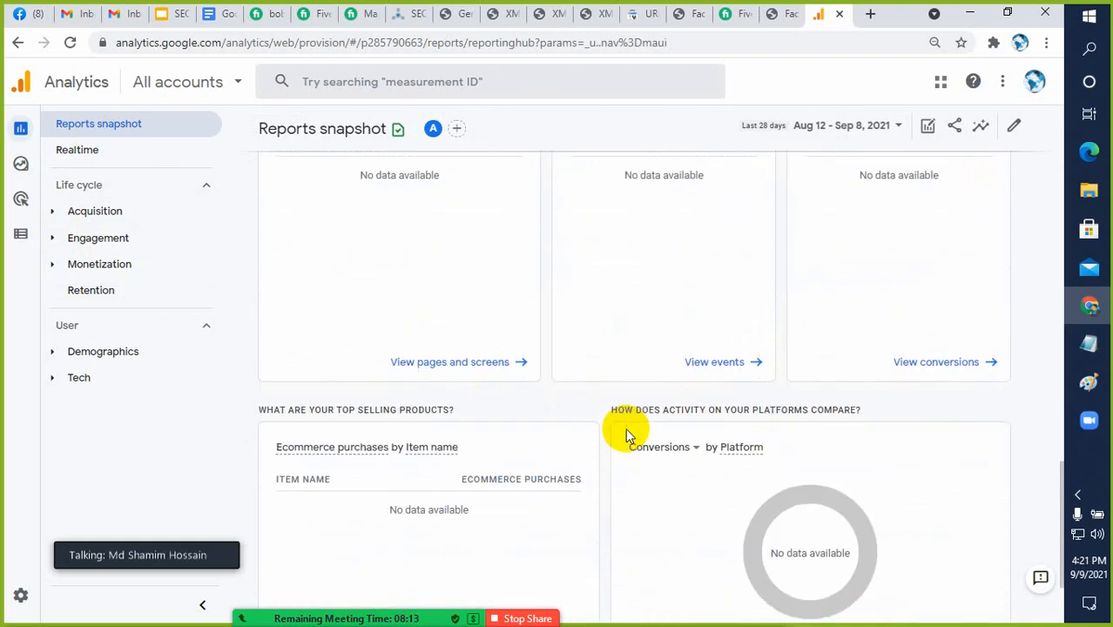
{"action": "scroll", "coordinate": [626, 429], "scroll_direction": "down", "scroll_amount": 2}
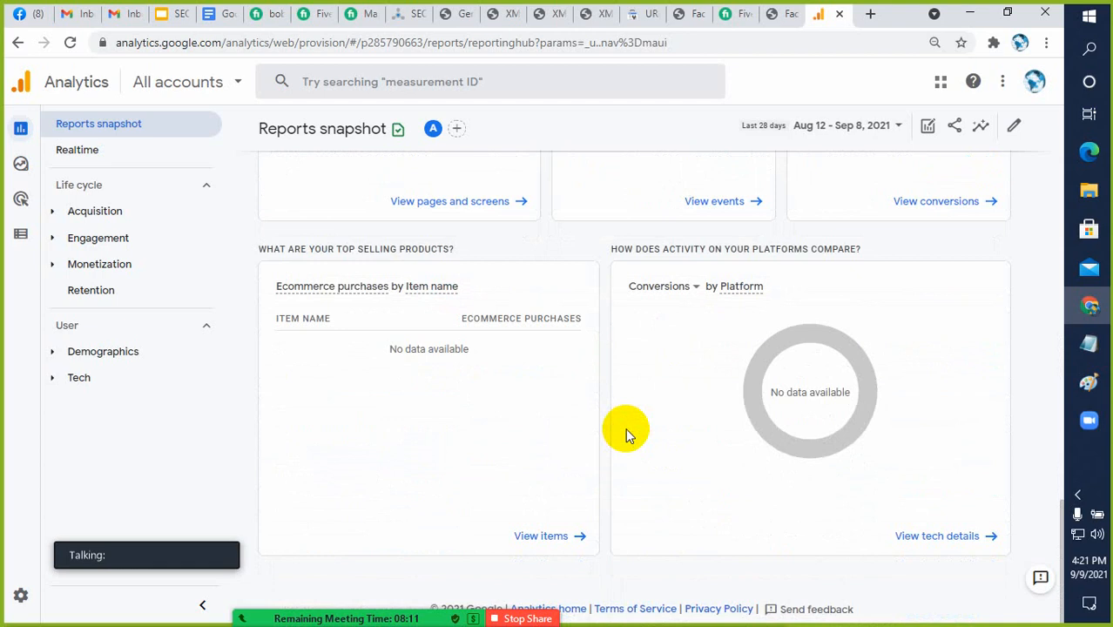
{"action": "scroll", "coordinate": [506, 431], "scroll_direction": "up", "scroll_amount": 4}
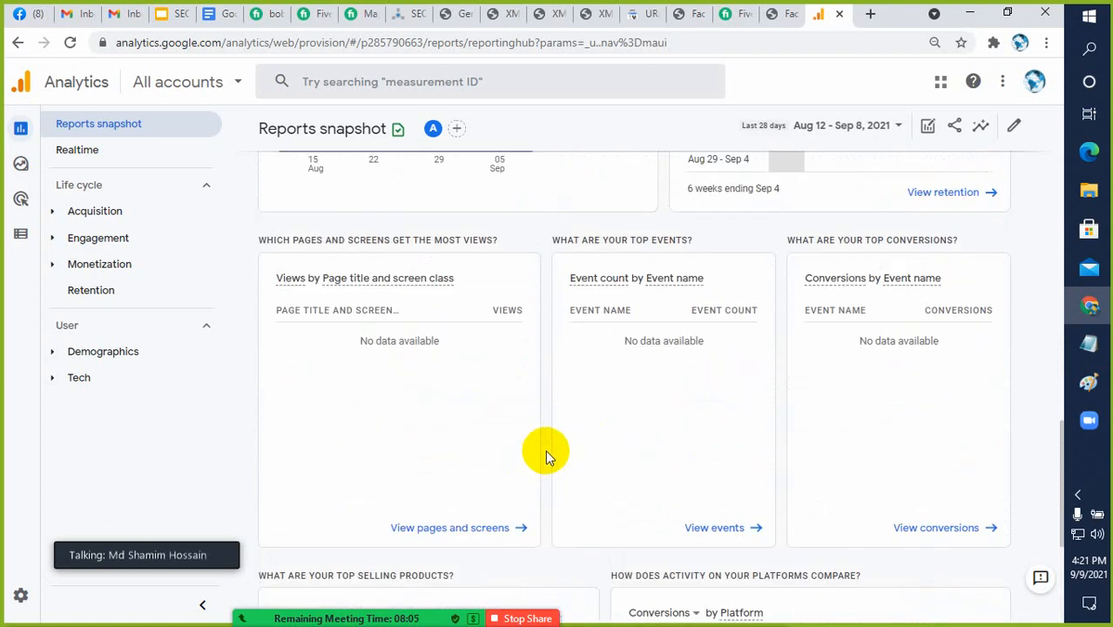
{"action": "scroll", "coordinate": [545, 450], "scroll_direction": "up", "scroll_amount": 3}
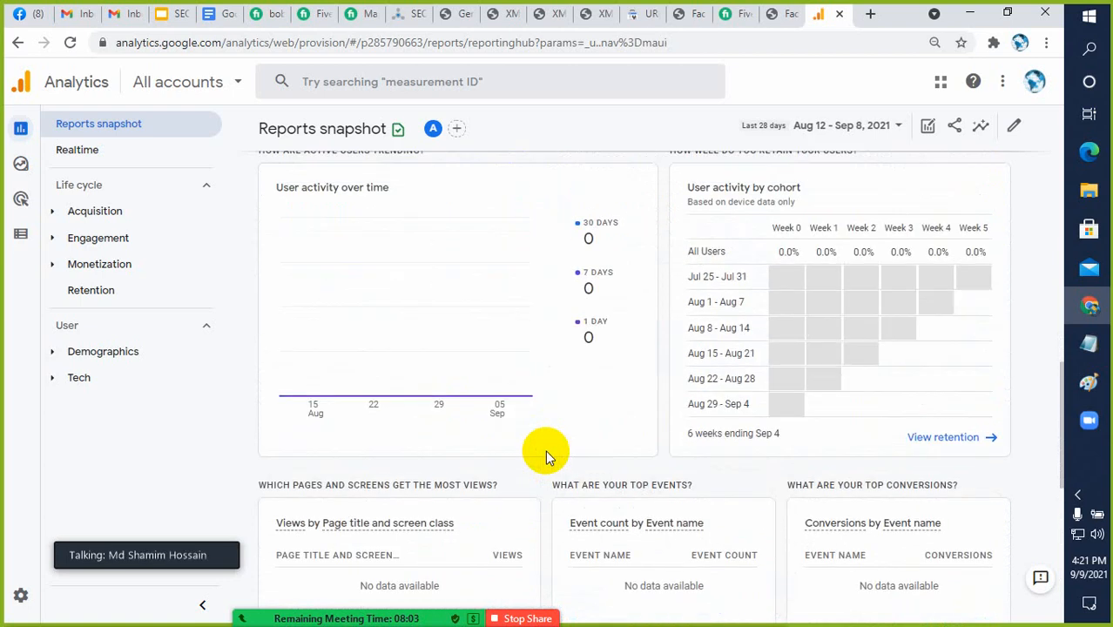
Return to the Users by Country card in the Reports snapshot and examine its user metric options, keeping the current choice
{"action": "scroll", "coordinate": [545, 450], "scroll_direction": "up", "scroll_amount": 2}
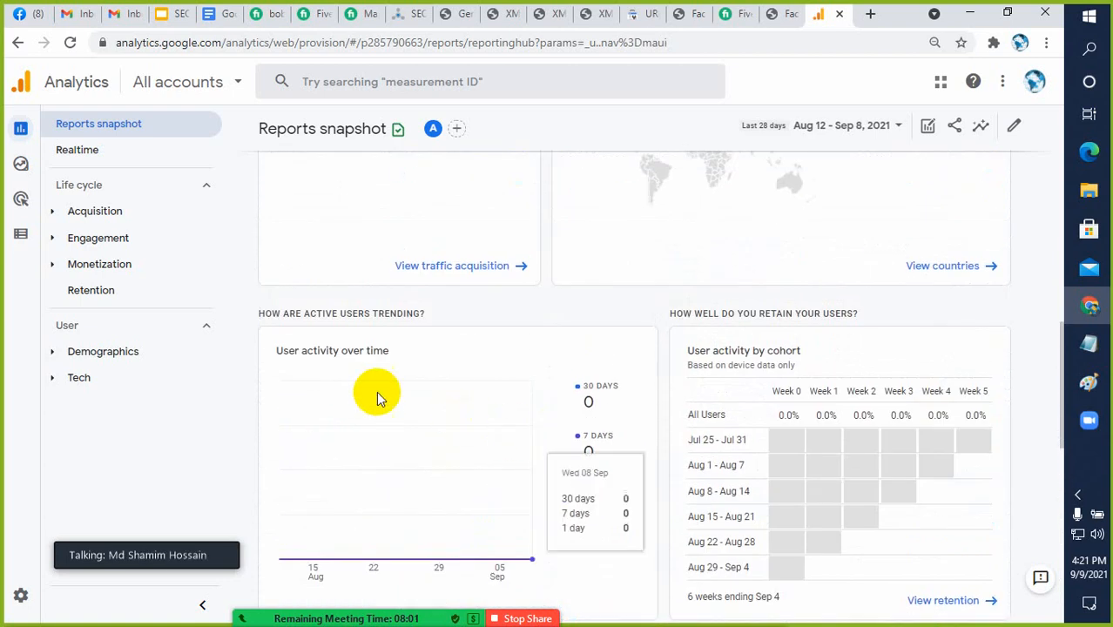
{"action": "scroll", "coordinate": [452, 402], "scroll_direction": "up", "scroll_amount": 4}
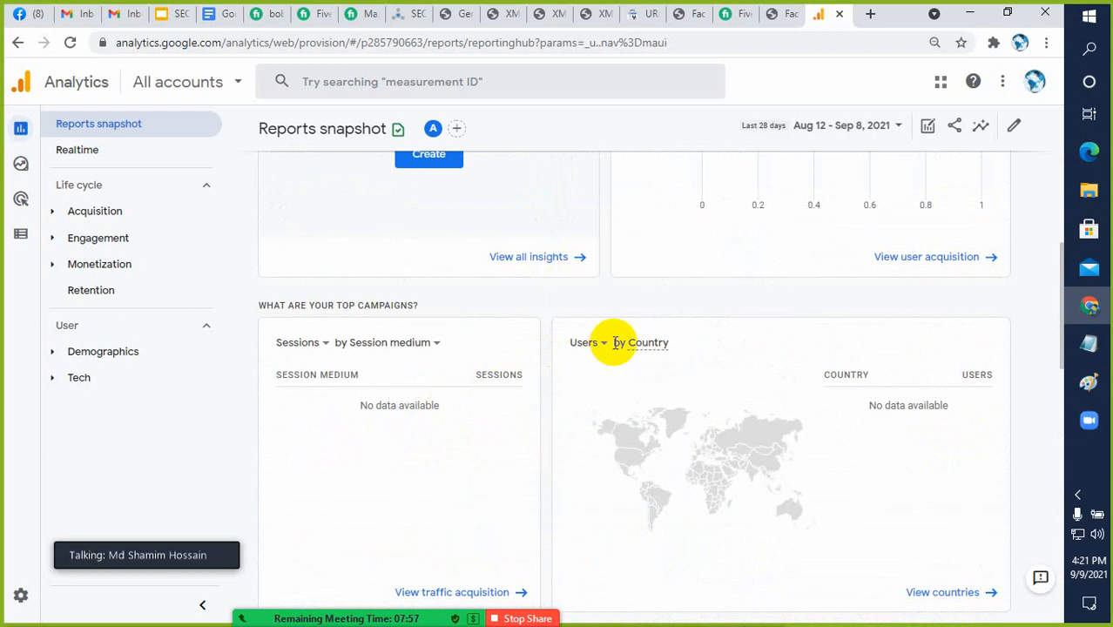
{"action": "left_click", "coordinate": [605, 345]}
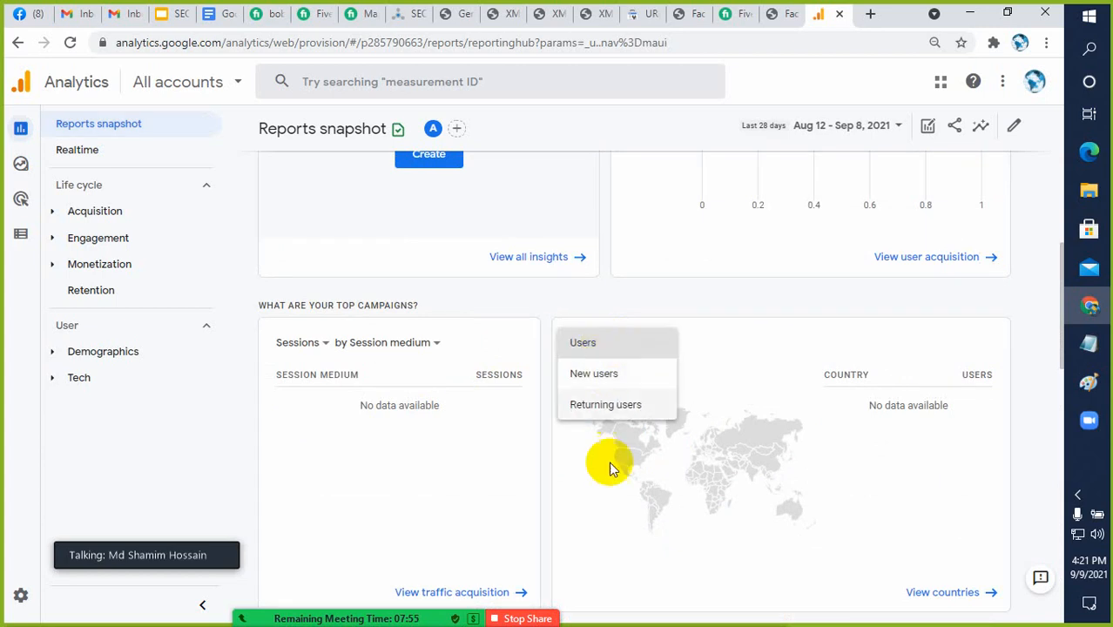
{"action": "left_click", "coordinate": [741, 340]}
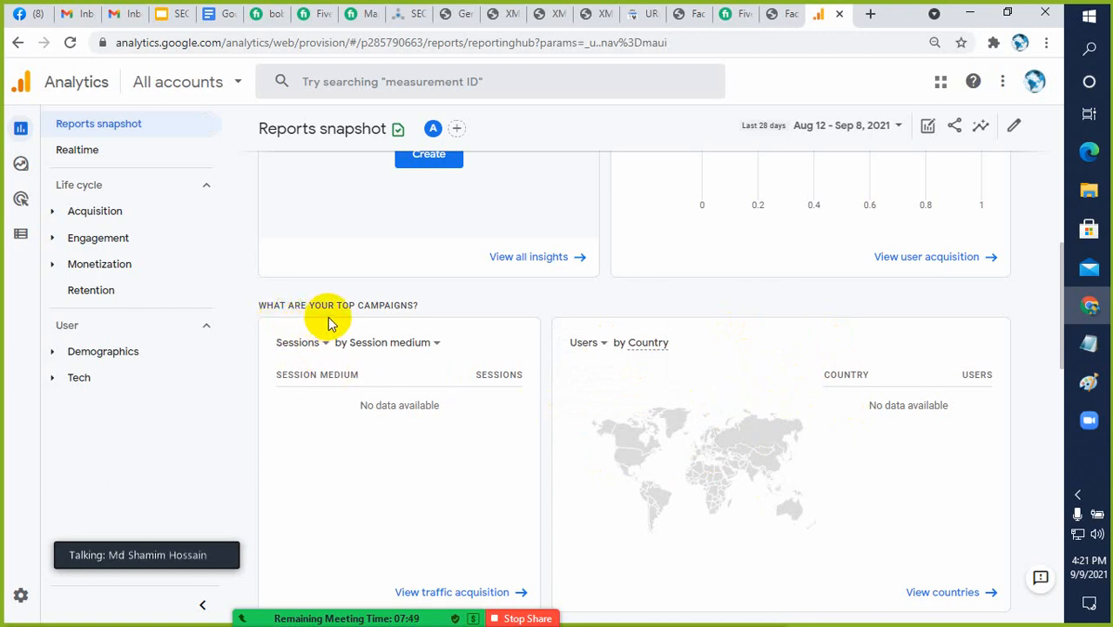
Examine the Insights, new users, user overview and last-30-minutes cards of the Reports snapshot
{"action": "scroll", "coordinate": [465, 448], "scroll_direction": "up", "scroll_amount": 3}
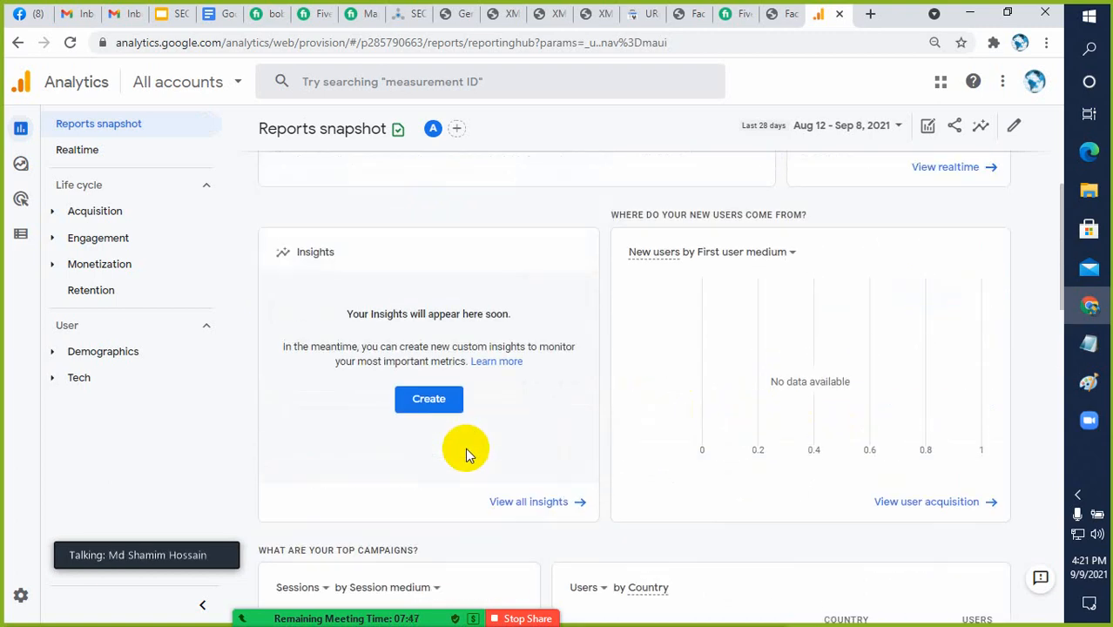
{"action": "scroll", "coordinate": [478, 443], "scroll_direction": "up", "scroll_amount": 2}
{"action": "scroll", "coordinate": [478, 446], "scroll_direction": "up", "scroll_amount": 2}
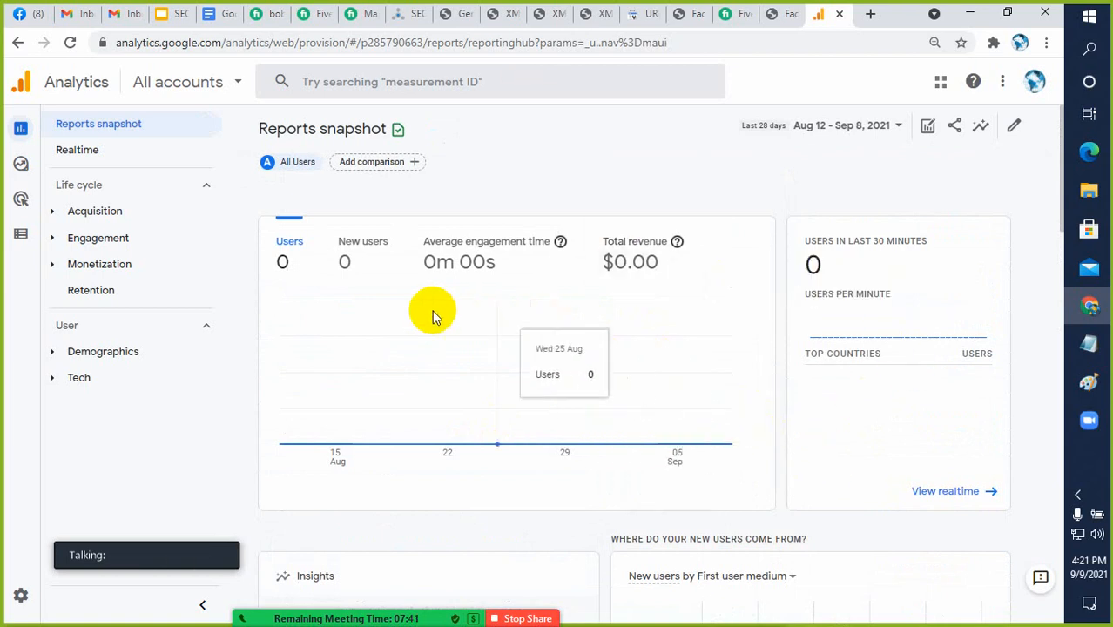
{"action": "scroll", "coordinate": [770, 387], "scroll_direction": "down", "scroll_amount": 1}
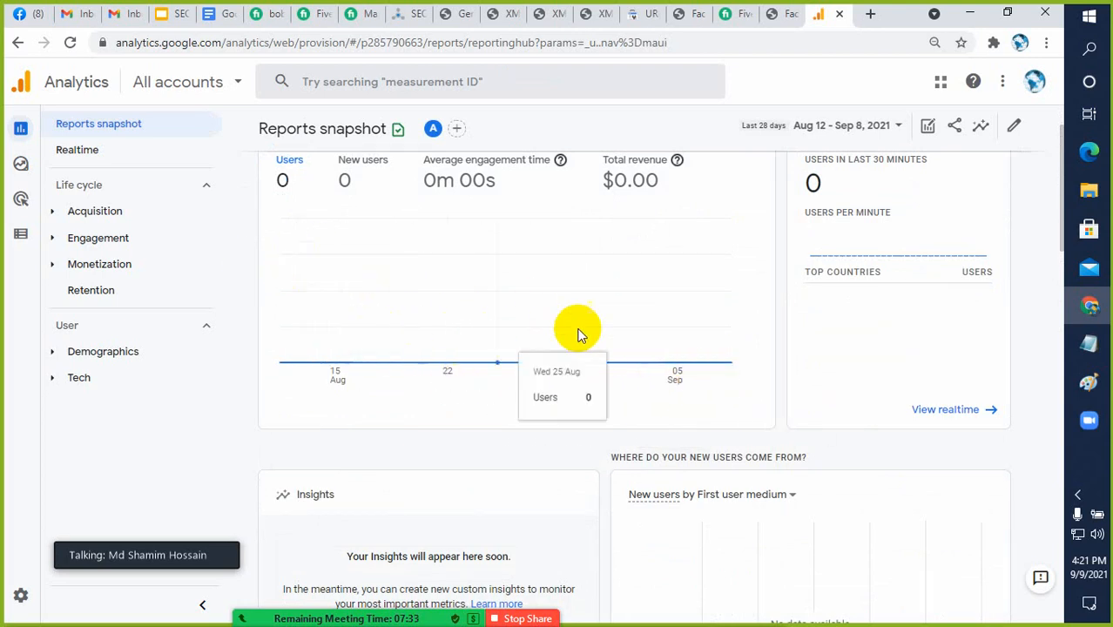
{"action": "scroll", "coordinate": [719, 301], "scroll_direction": "up", "scroll_amount": 1}
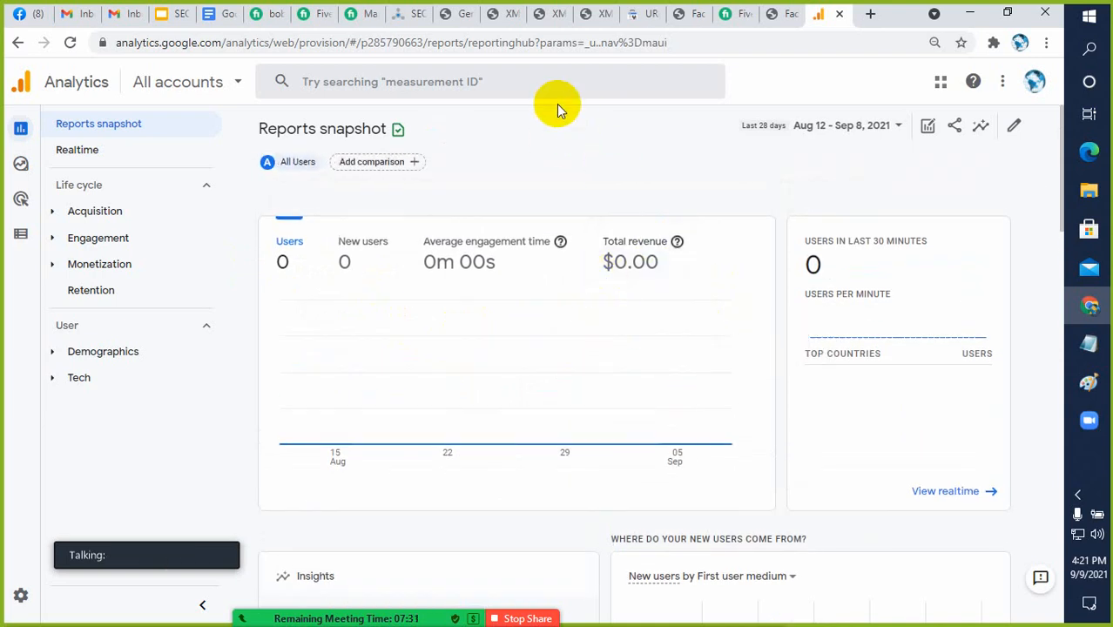
Switch to the SEO presentation in Google Slides and review the Basic SEO checklist slide
{"action": "left_click", "coordinate": [179, 16]}
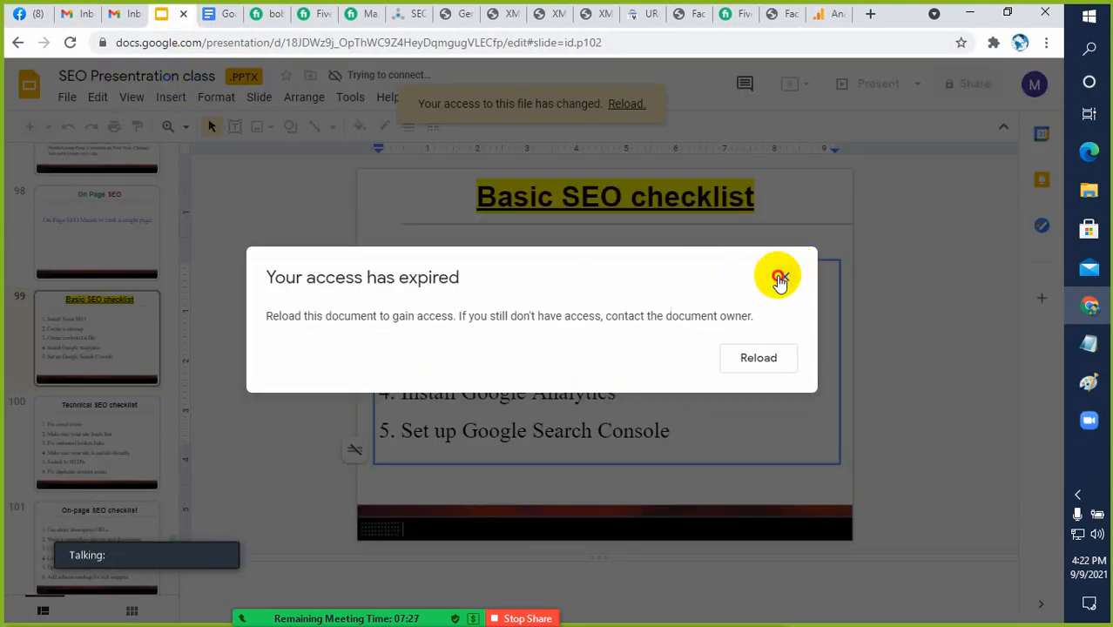
{"action": "left_click", "coordinate": [779, 277]}
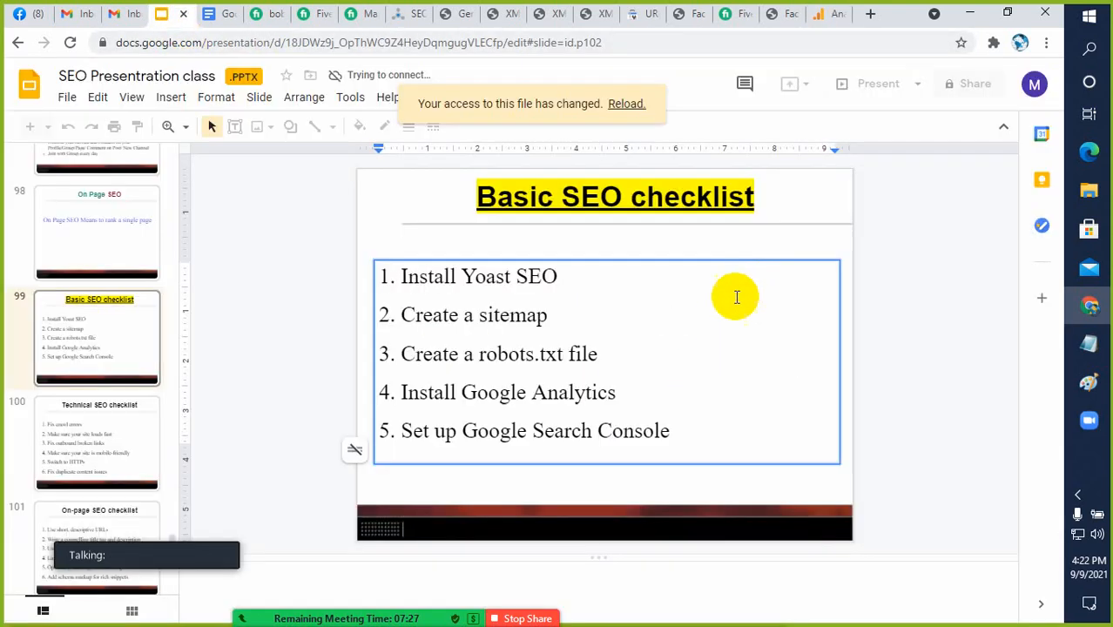